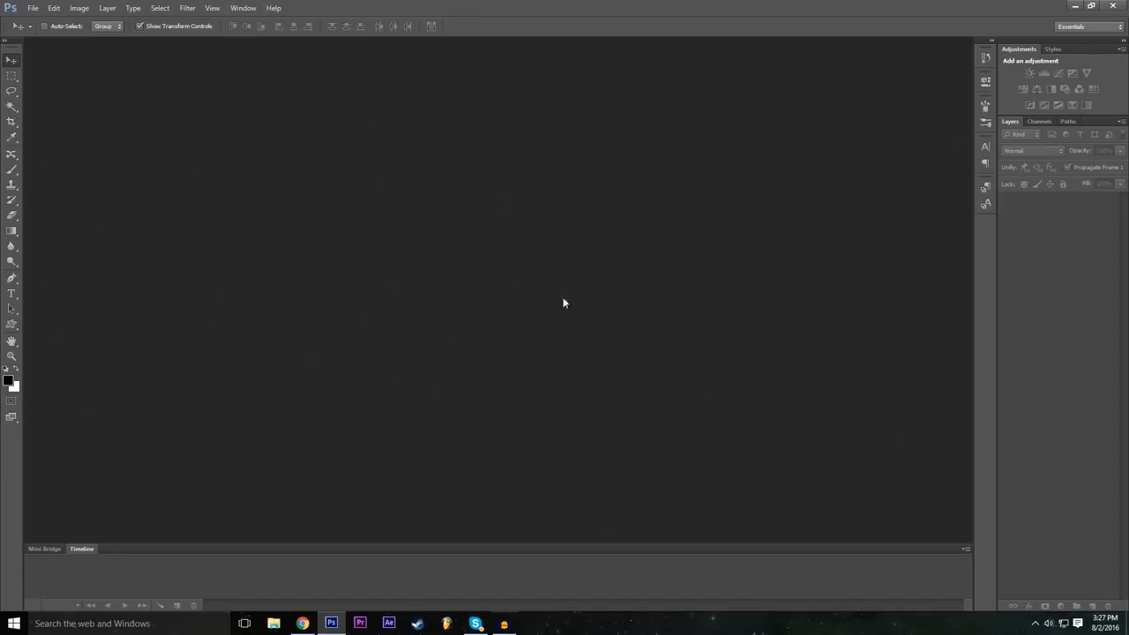
# Step: Set the workspace to Essentials (Default)
pyautogui.click(247, 7)
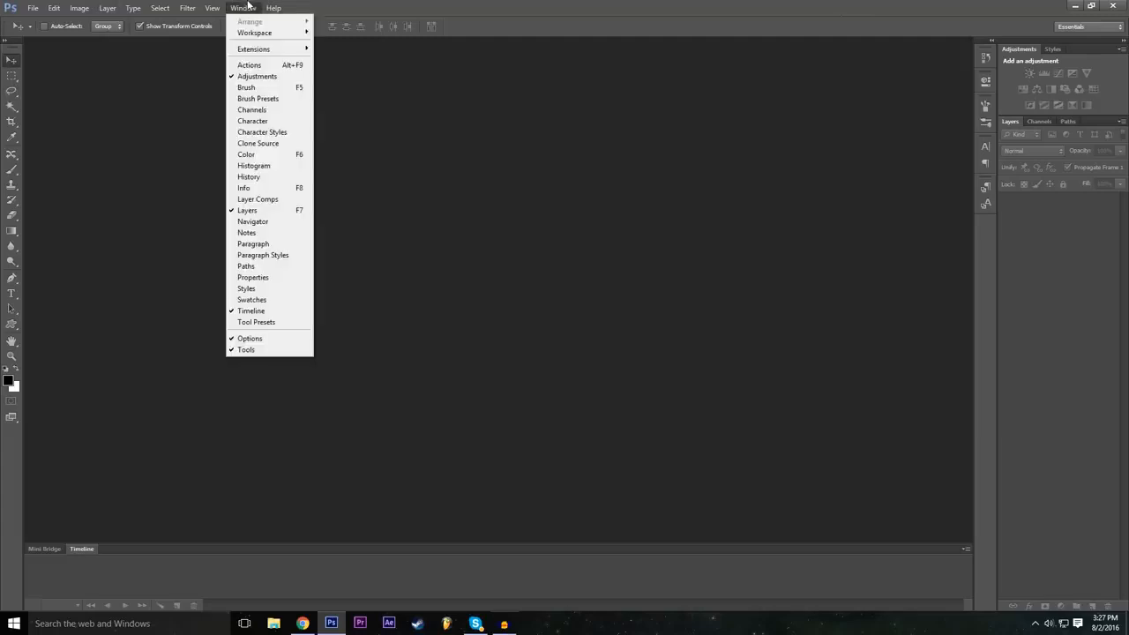
pyautogui.moveTo(269, 34)
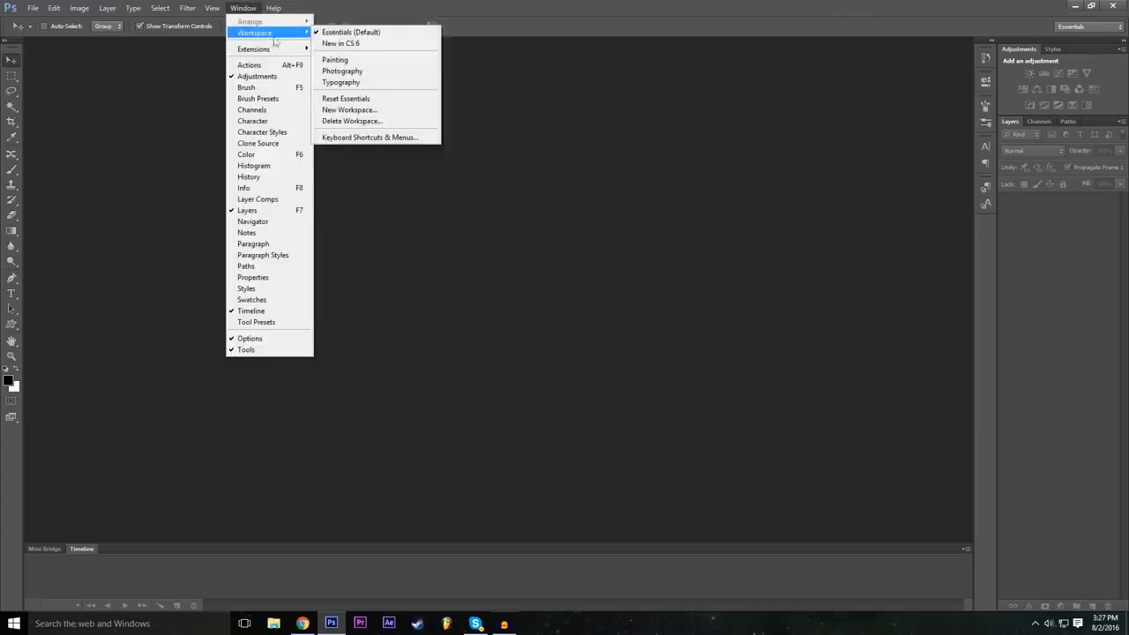
pyautogui.click(382, 37)
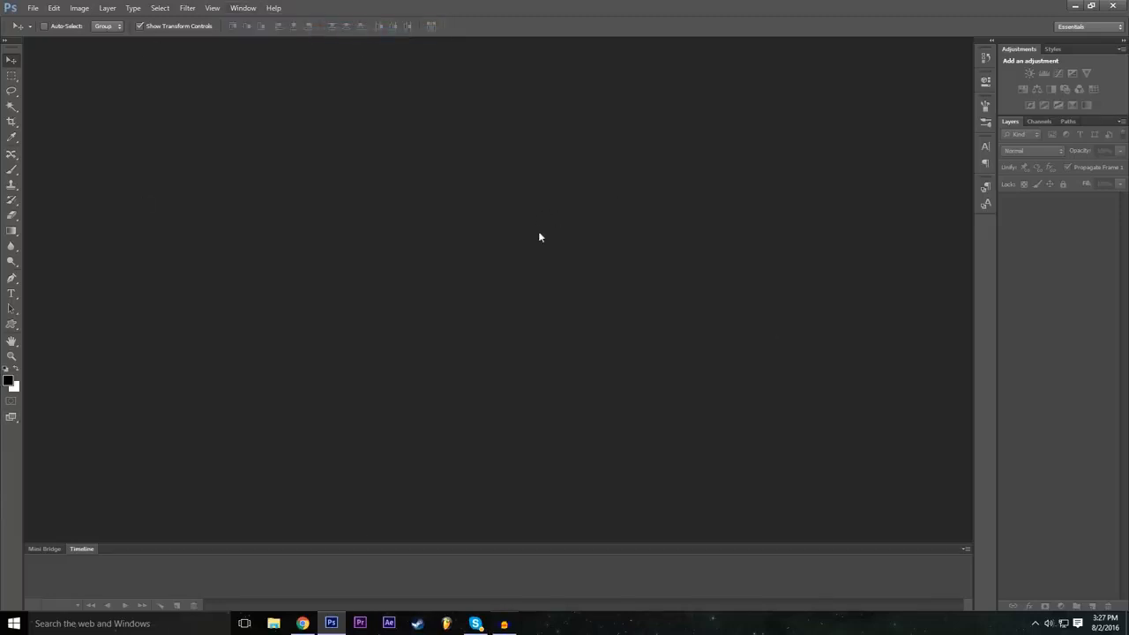
# Step: Start a new document, collapse its advanced settings and name it "Example"
pyautogui.click(32, 7)
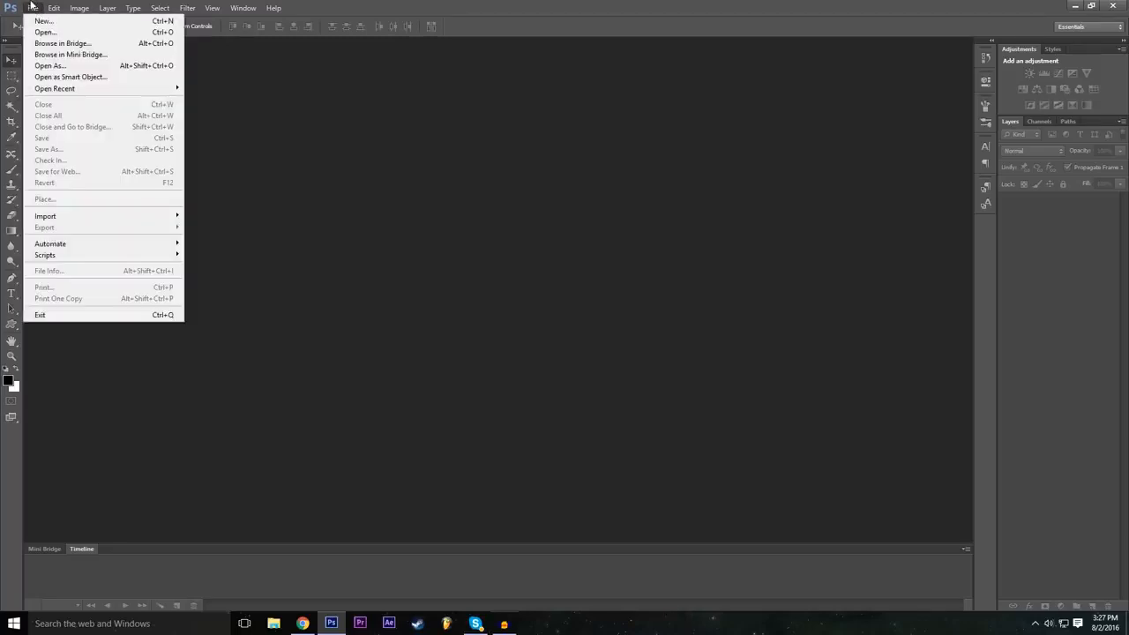
pyautogui.click(44, 20)
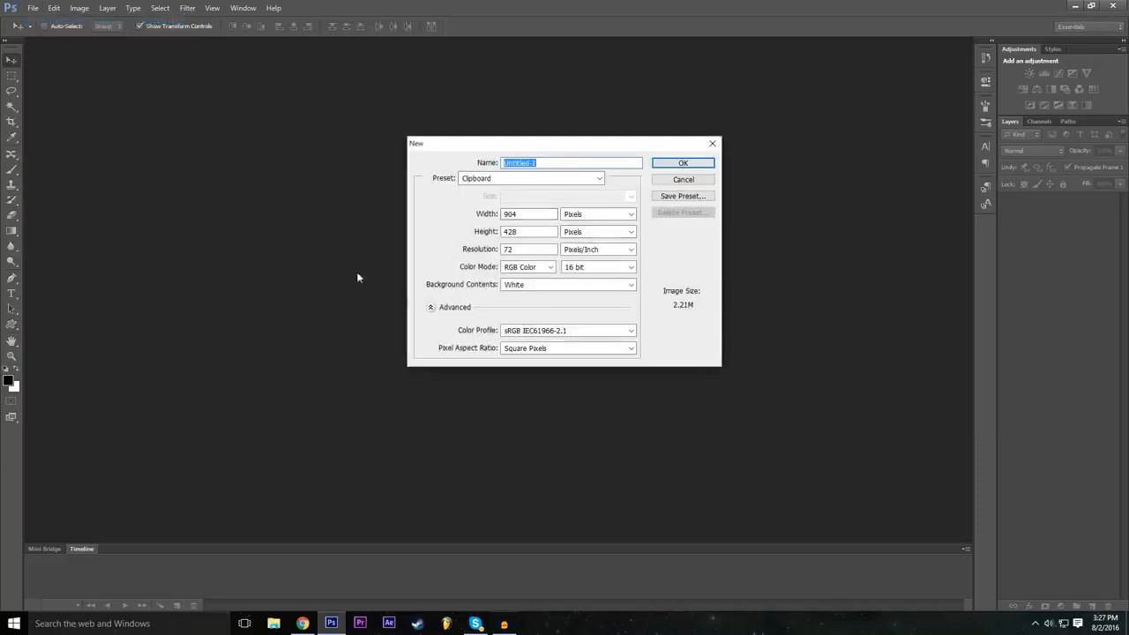
pyautogui.click(431, 307)
pyautogui.moveTo(558, 164); pyautogui.dragTo(416, 177)
pyautogui.write('Example')
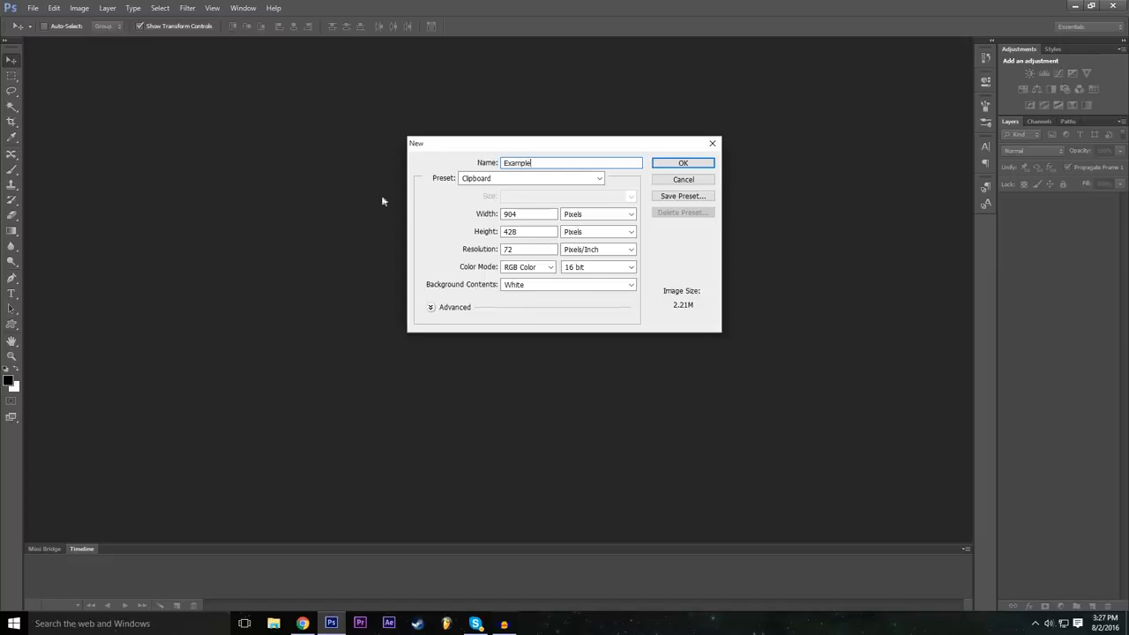
pyautogui.hotkey('ctrl', 'a')
# Step: Set the new document's width to 1920 and its height to 1080 pixels
pyautogui.click(534, 216)
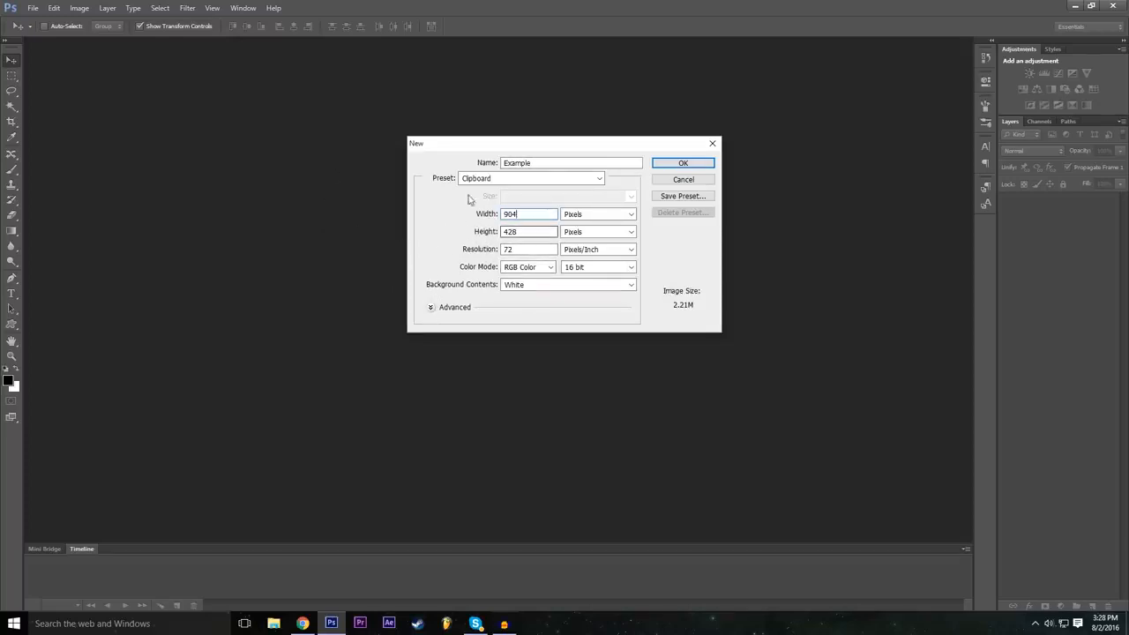
pyautogui.click(522, 214)
pyautogui.write('1920')
pyautogui.click(518, 230)
pyautogui.press('BackSpace')
pyautogui.press('BackSpace')
pyautogui.press('BackSpace')
pyautogui.write('1080')
pyautogui.hotkey('shift', 'Tab')
pyautogui.press('Tab')
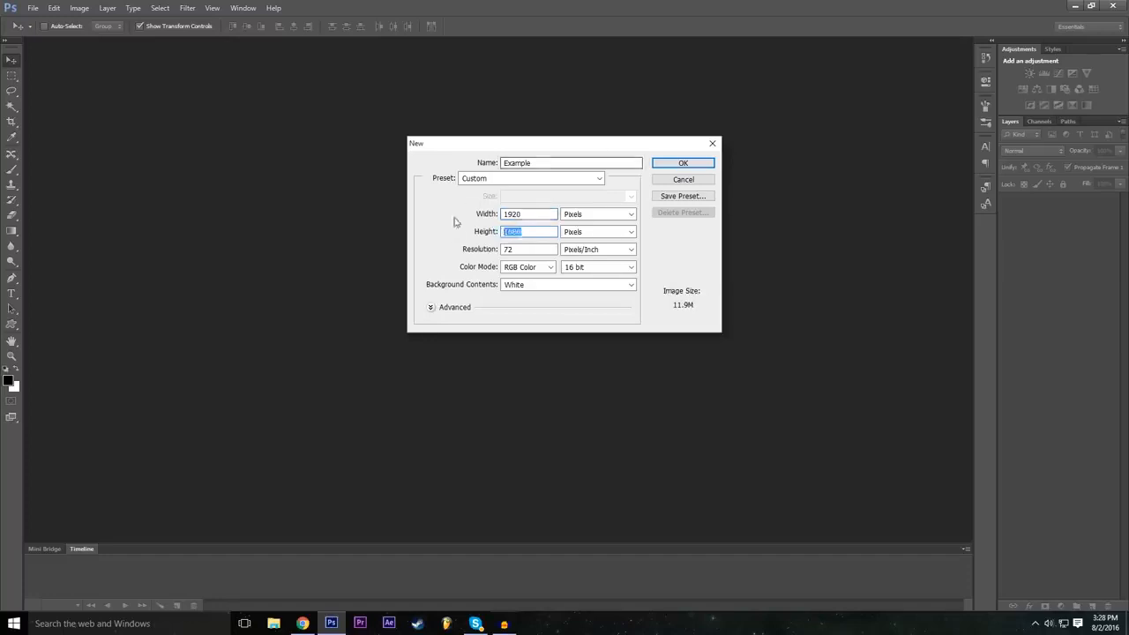
# Step: Choose Pixels as the unit for the new document's width
pyautogui.click(600, 215)
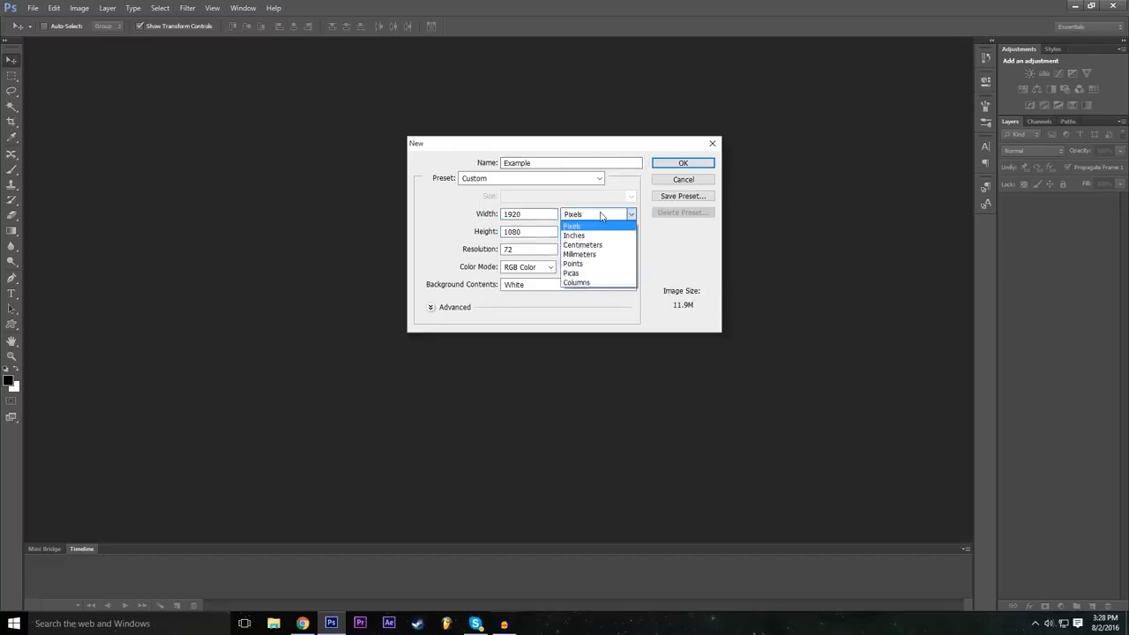
pyautogui.click(601, 215)
pyautogui.click(596, 250)
pyautogui.click(587, 258)
pyautogui.click(600, 214)
pyautogui.click(590, 214)
pyautogui.press('Tab')
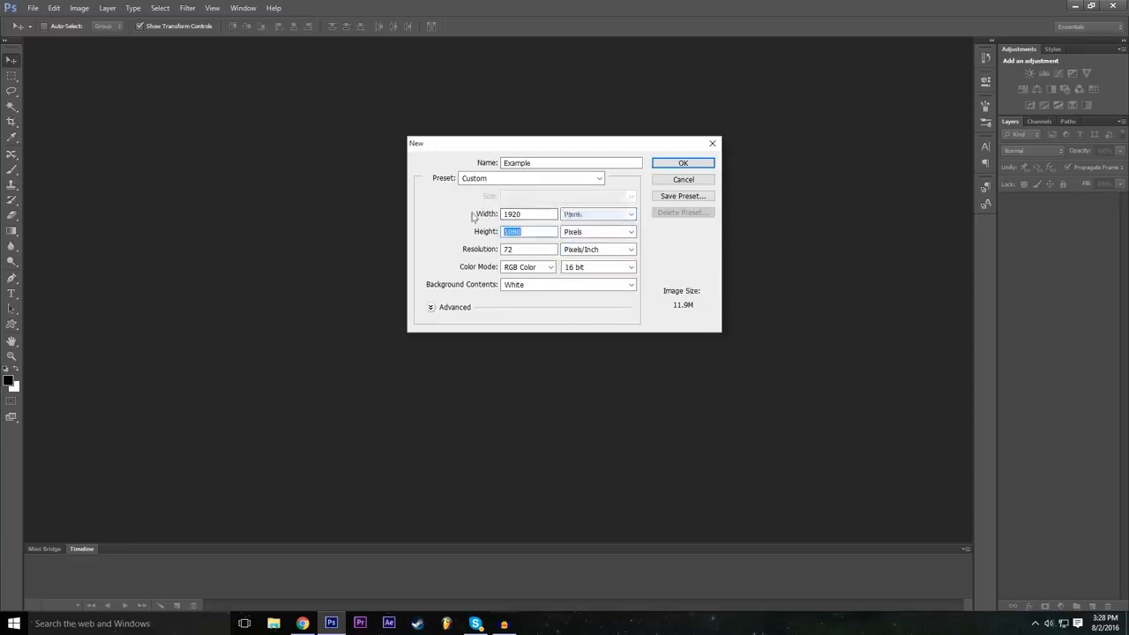
pyautogui.click(593, 217)
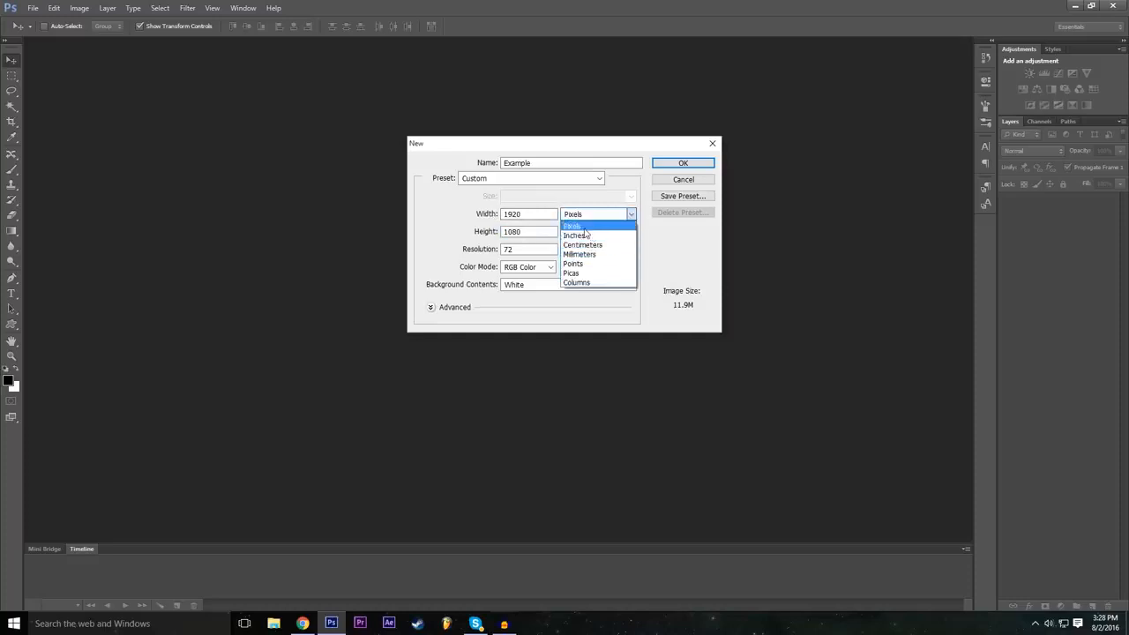
pyautogui.click(586, 227)
# Step: Choose Pixels as the unit for the new document's height
pyautogui.click(585, 232)
pyautogui.click(585, 232)
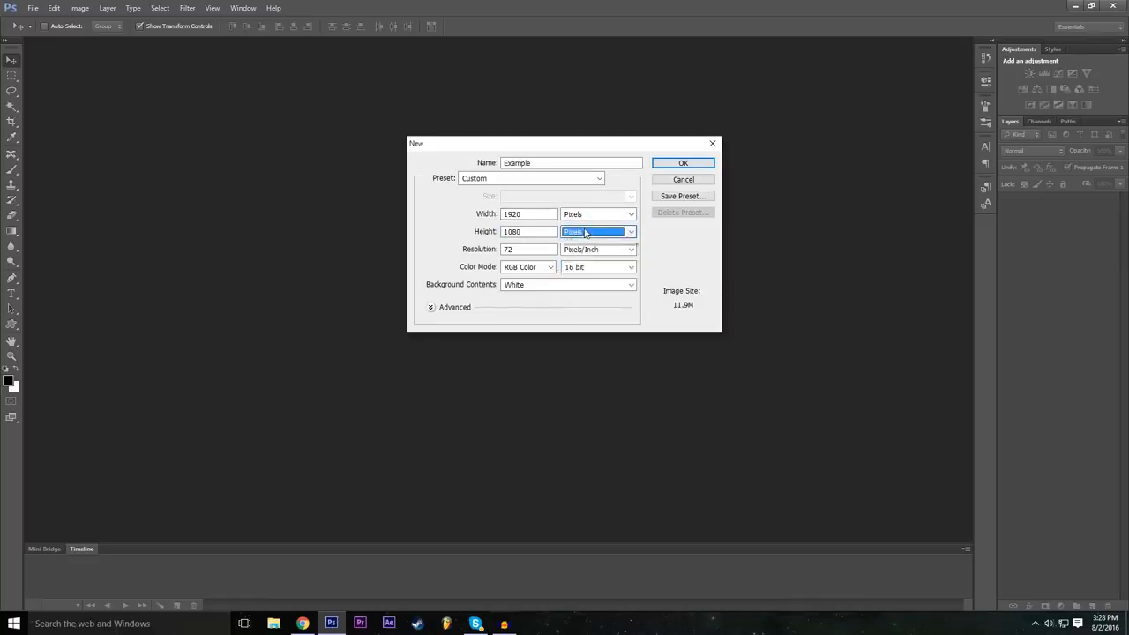
pyautogui.click(585, 232)
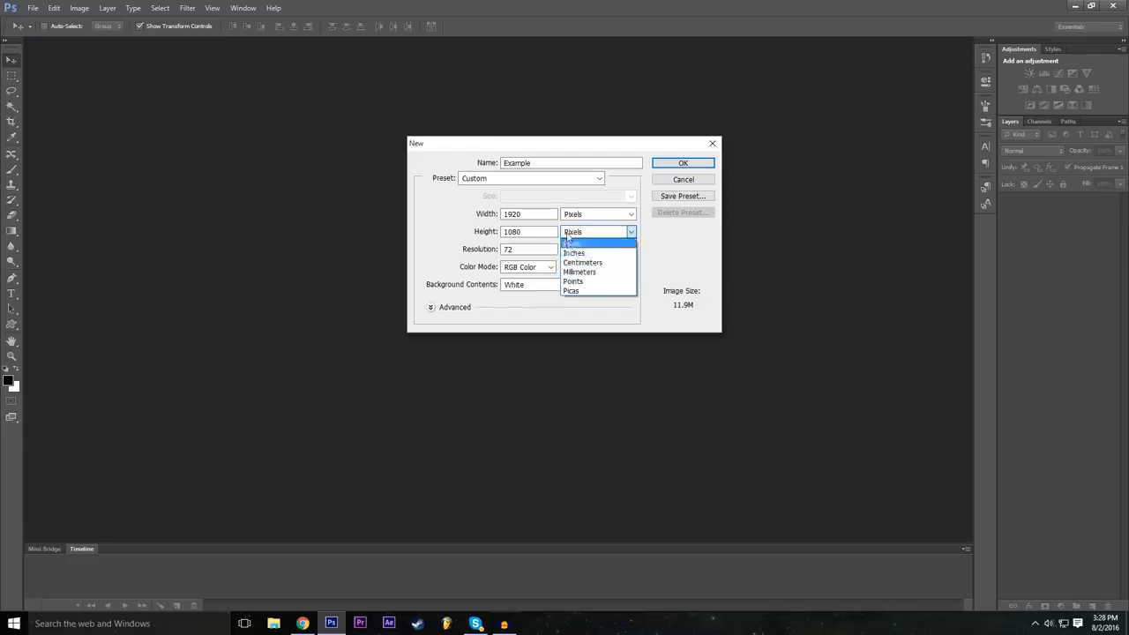
pyautogui.click(454, 233)
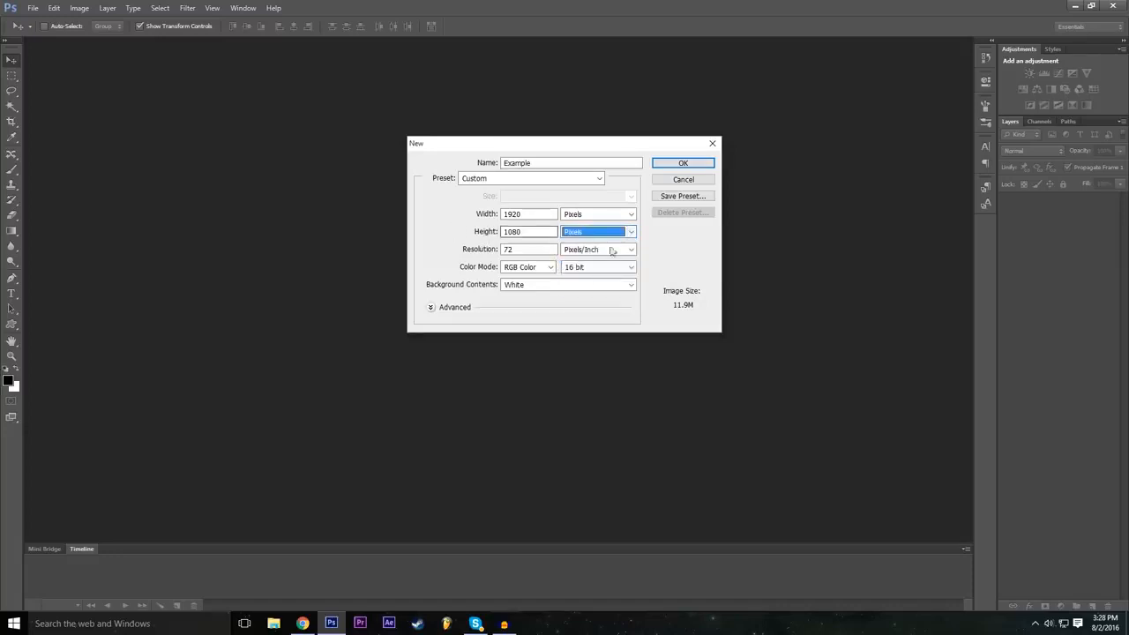
pyautogui.click(444, 228)
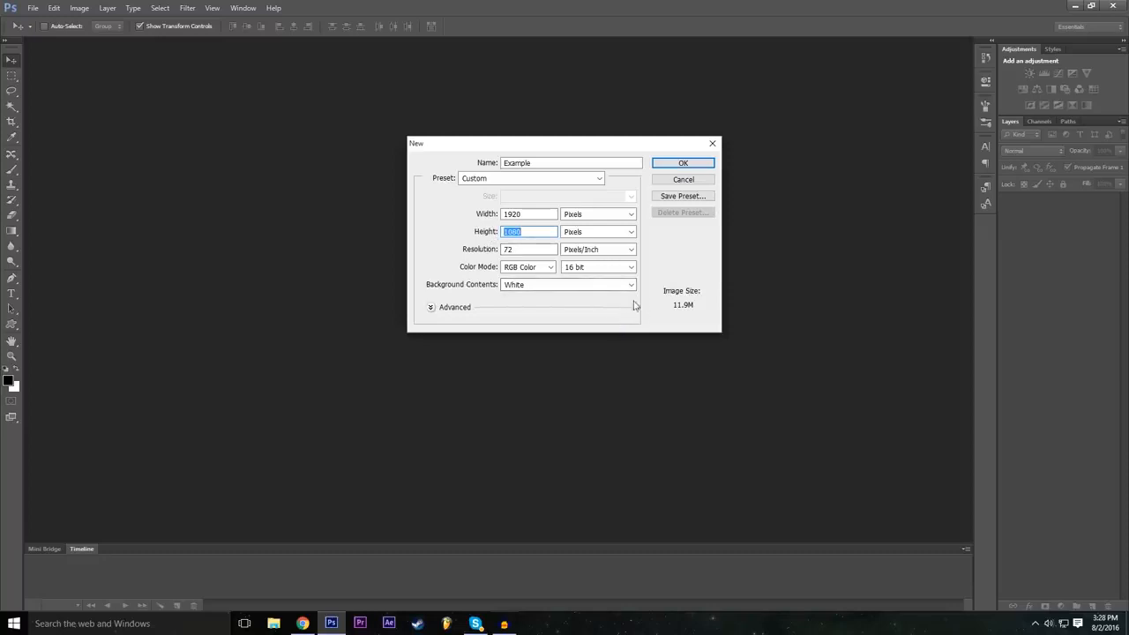
# Step: Set the colour depth to 16 bit and create the document
pyautogui.click(580, 267)
pyautogui.click(471, 273)
pyautogui.click(601, 268)
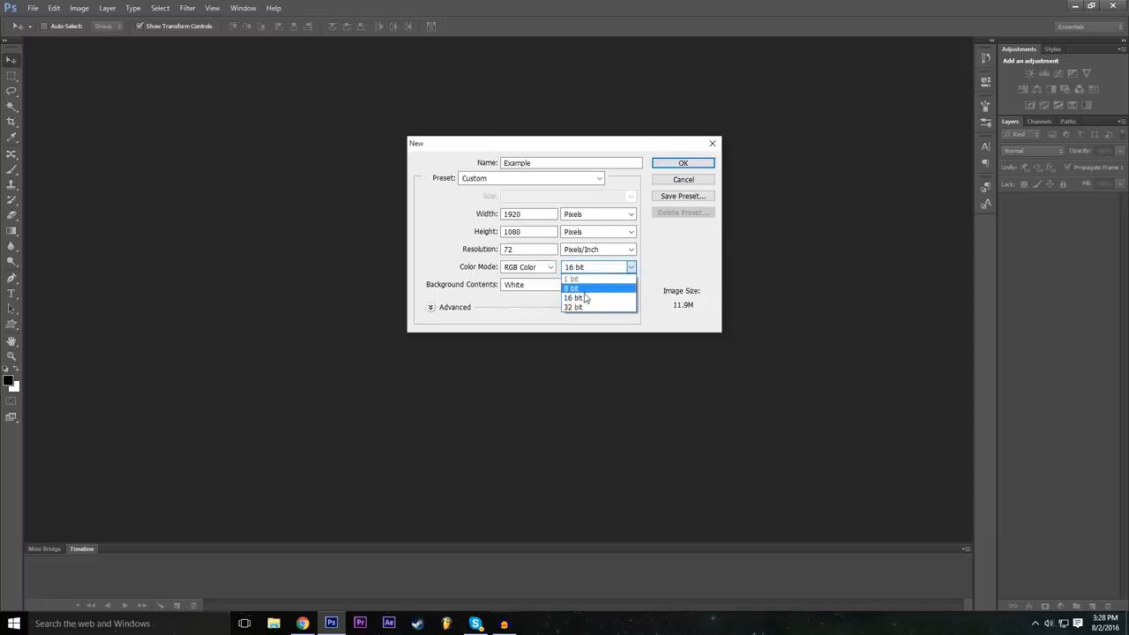
pyautogui.click(582, 297)
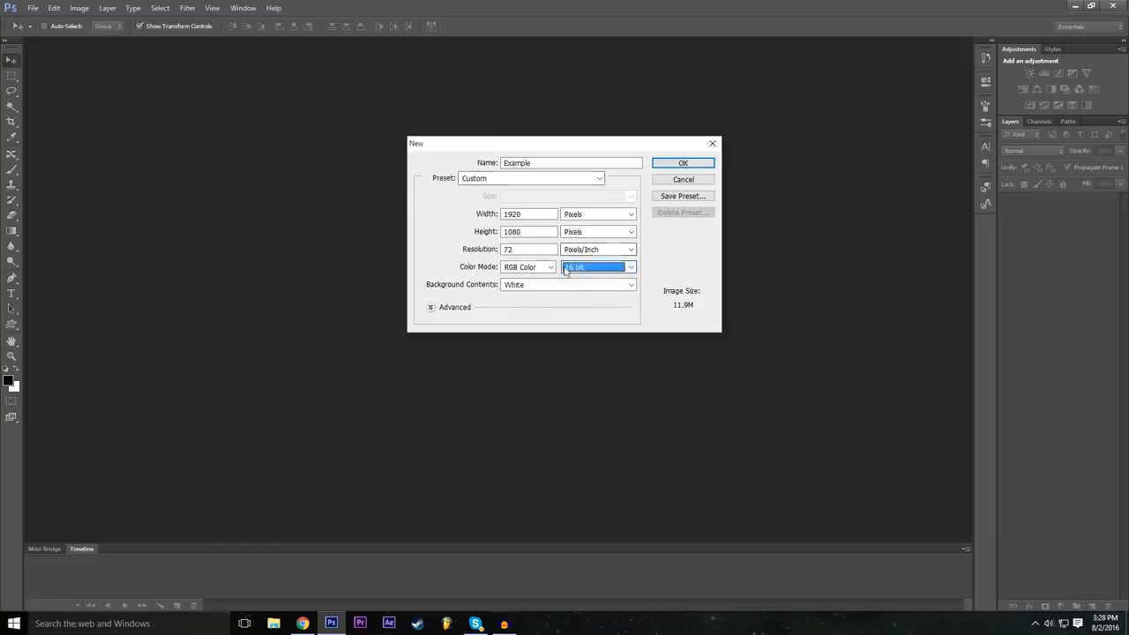
pyautogui.click(683, 164)
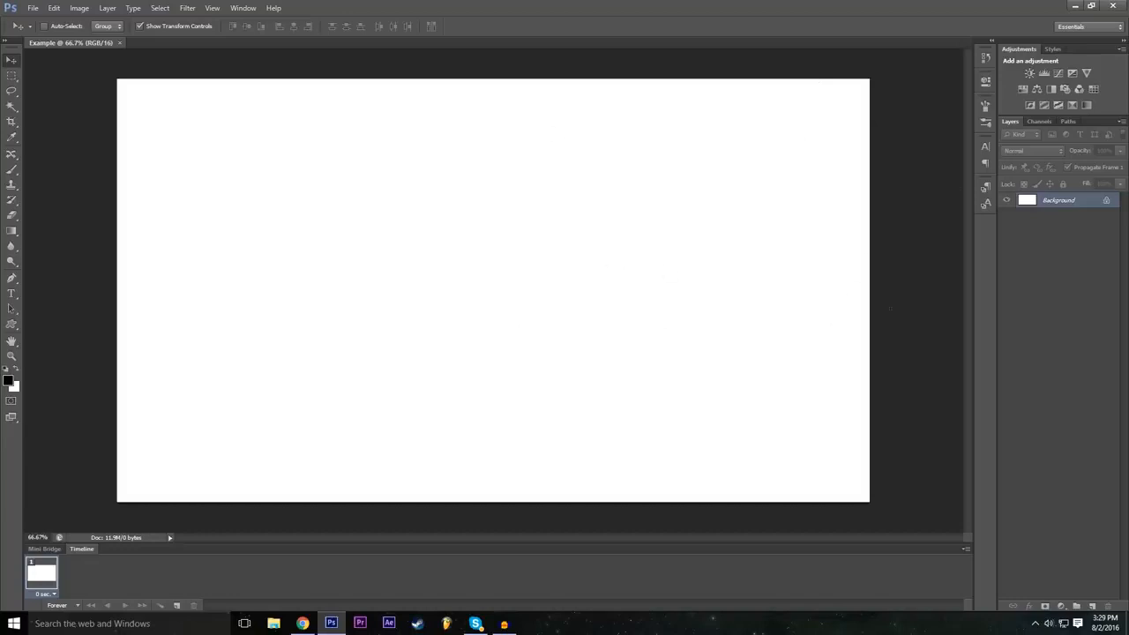
# Step: Start converting the locked background into a regular layer and name it "Background"
pyautogui.doubleClick(1107, 202)
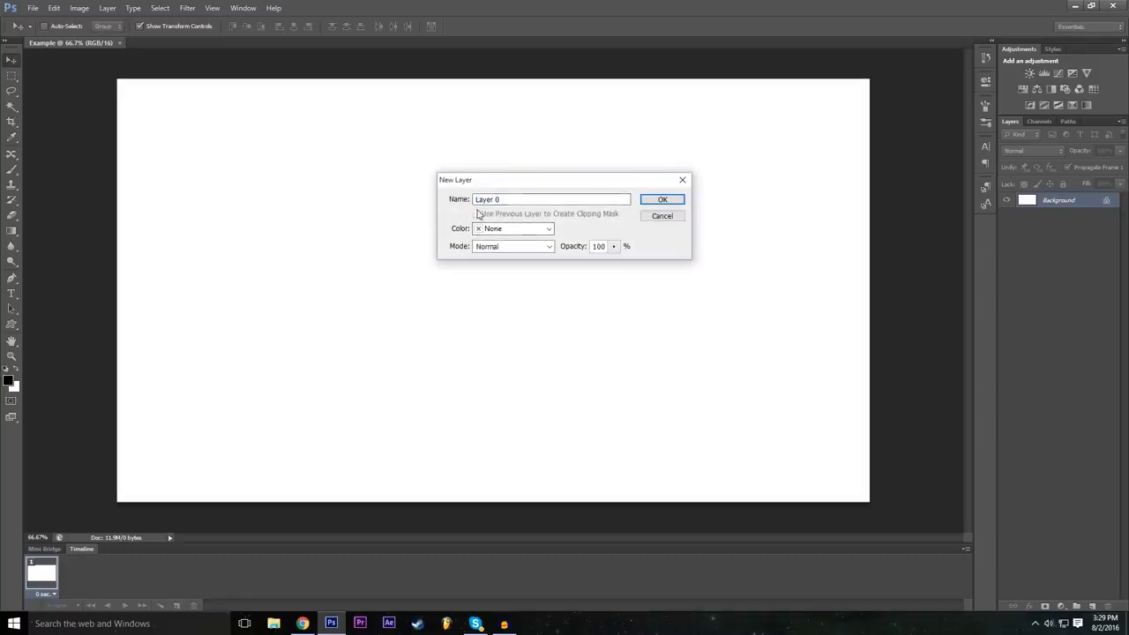
pyautogui.doubleClick(544, 198)
pyautogui.write('Background')
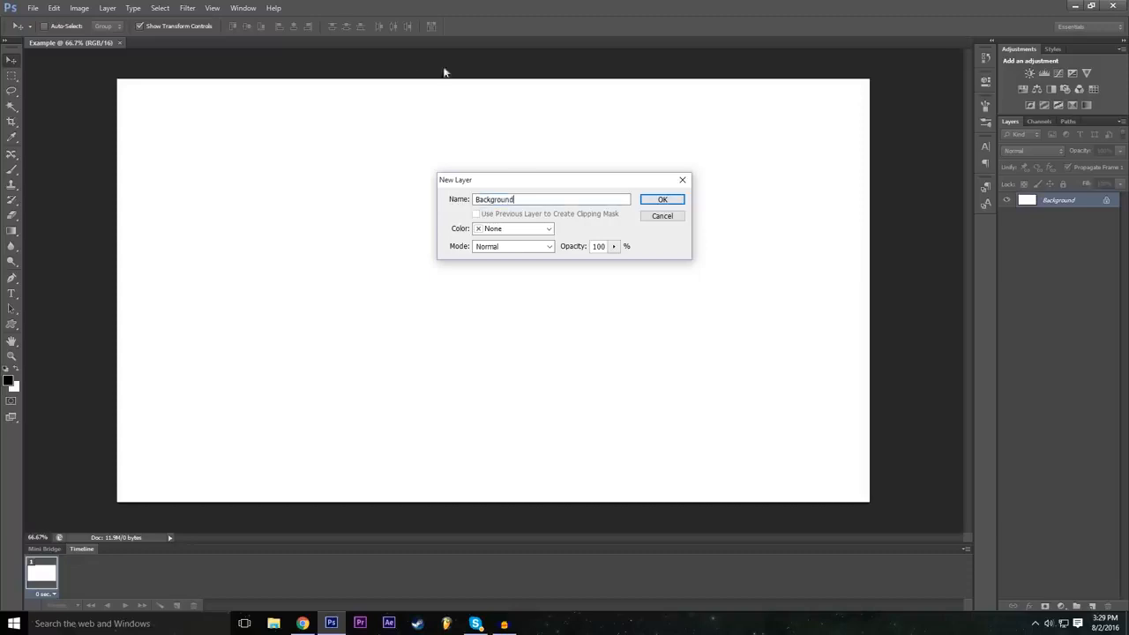
# Step: Assign the Orange colour label to the layer being converted
pyautogui.click(543, 228)
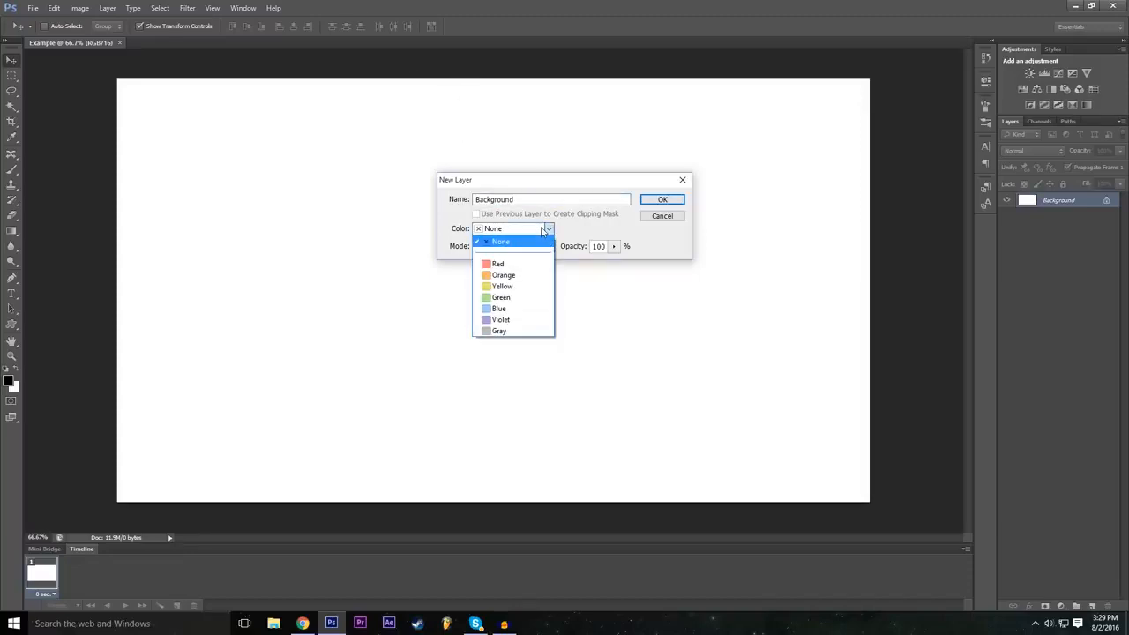
pyautogui.click(543, 229)
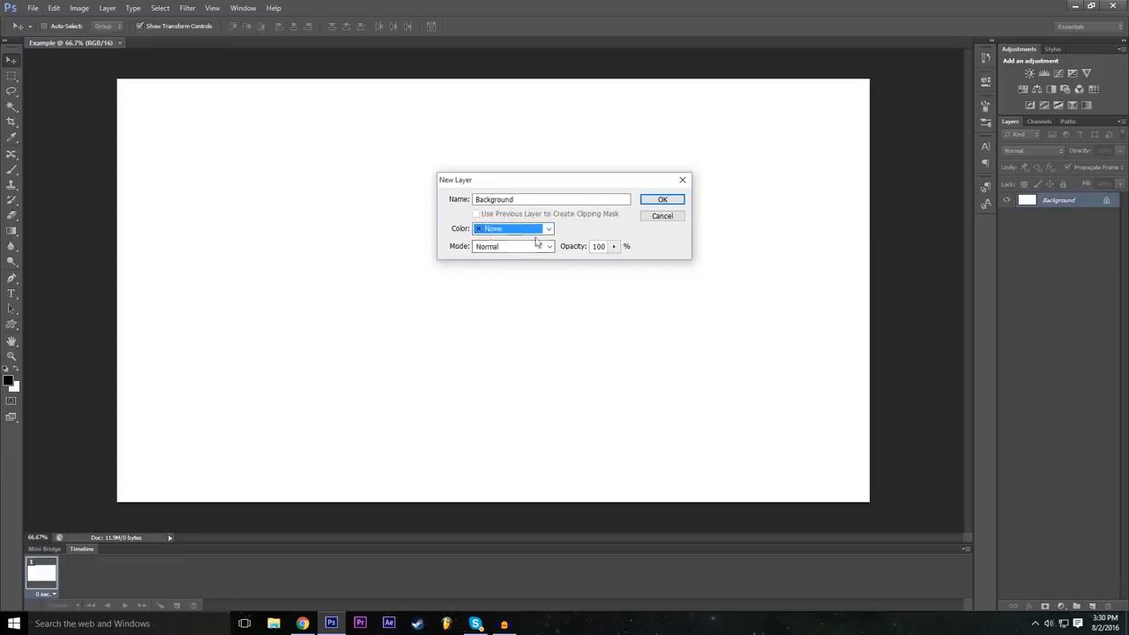
pyautogui.click(498, 230)
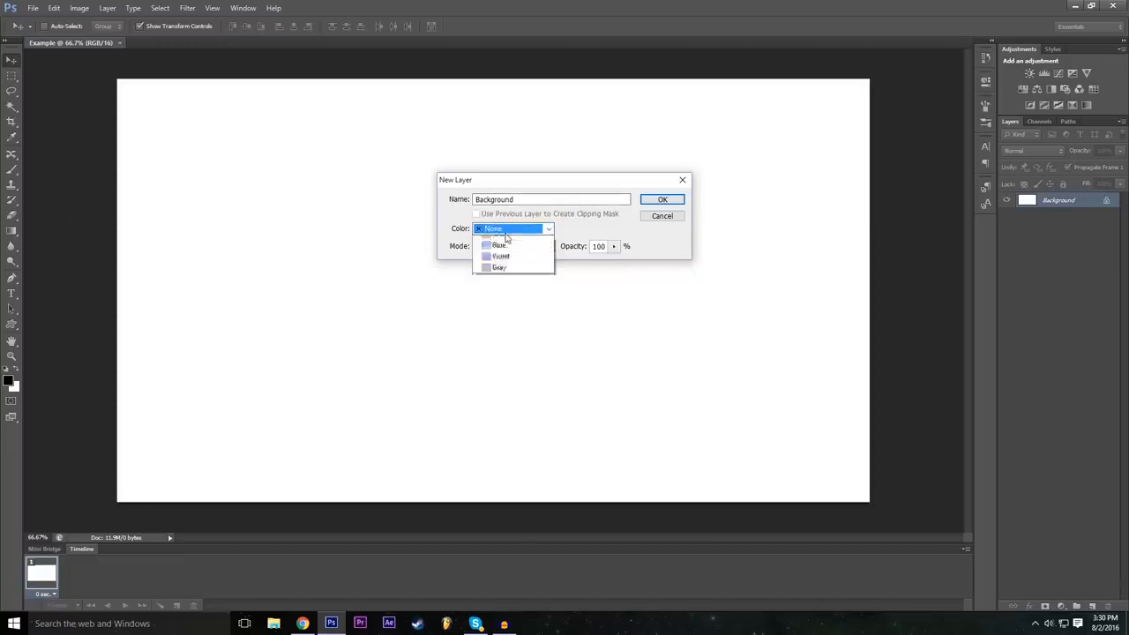
pyautogui.click(517, 274)
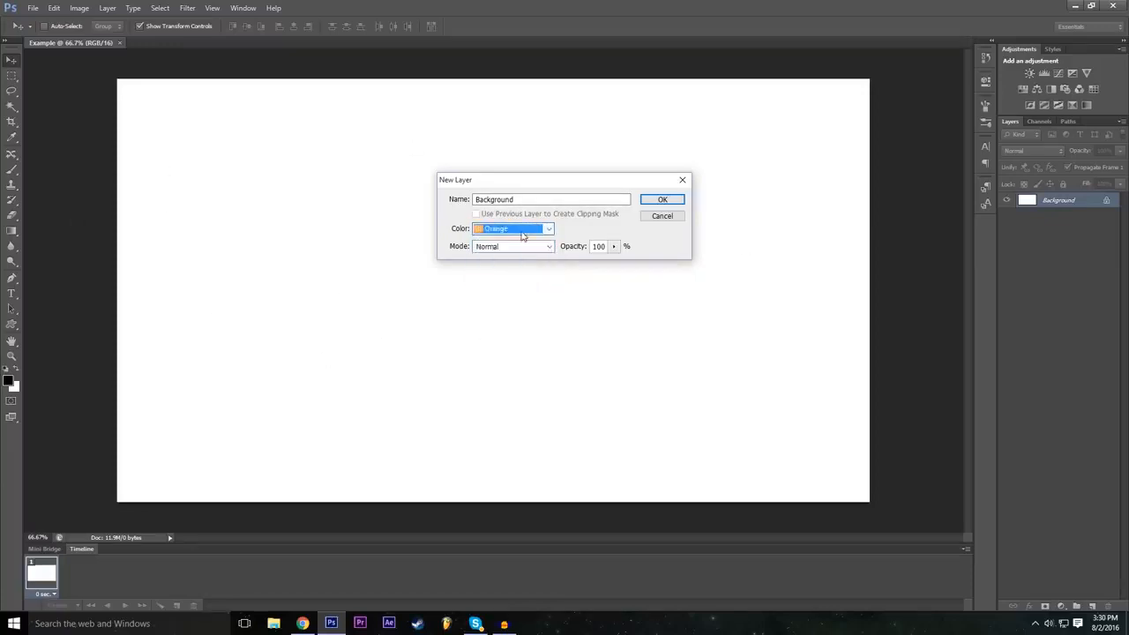
pyautogui.click(520, 234)
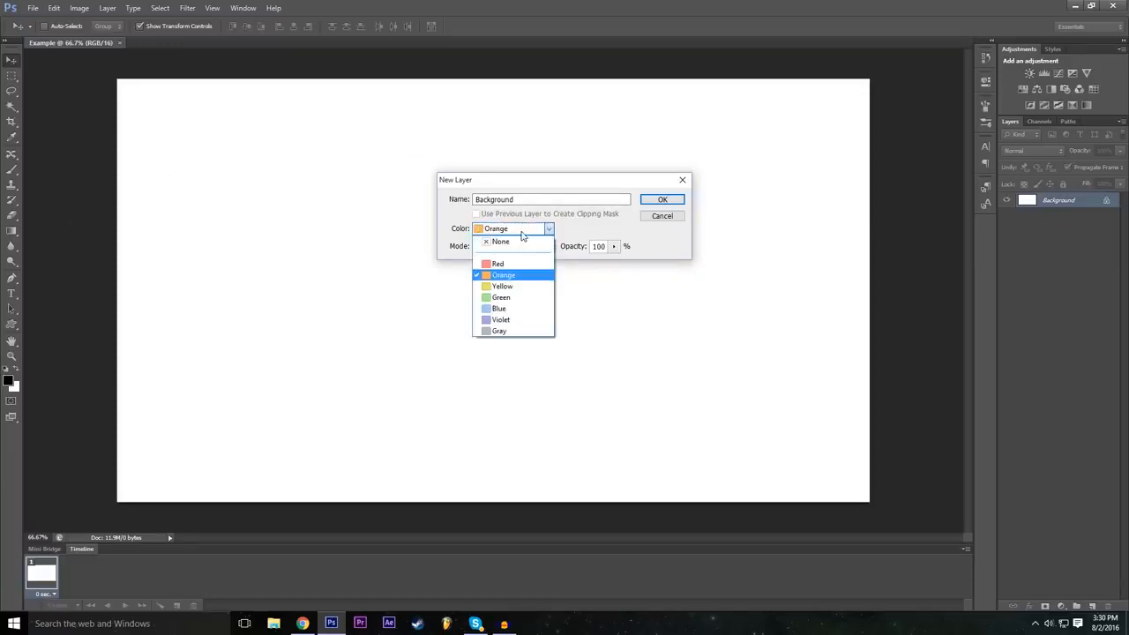
pyautogui.click(517, 274)
pyautogui.hotkey('shift', 'Tab')
# Step: Set the layer's colour label to Red and finish converting the background into a regular layer
pyautogui.click(524, 231)
pyautogui.click(512, 262)
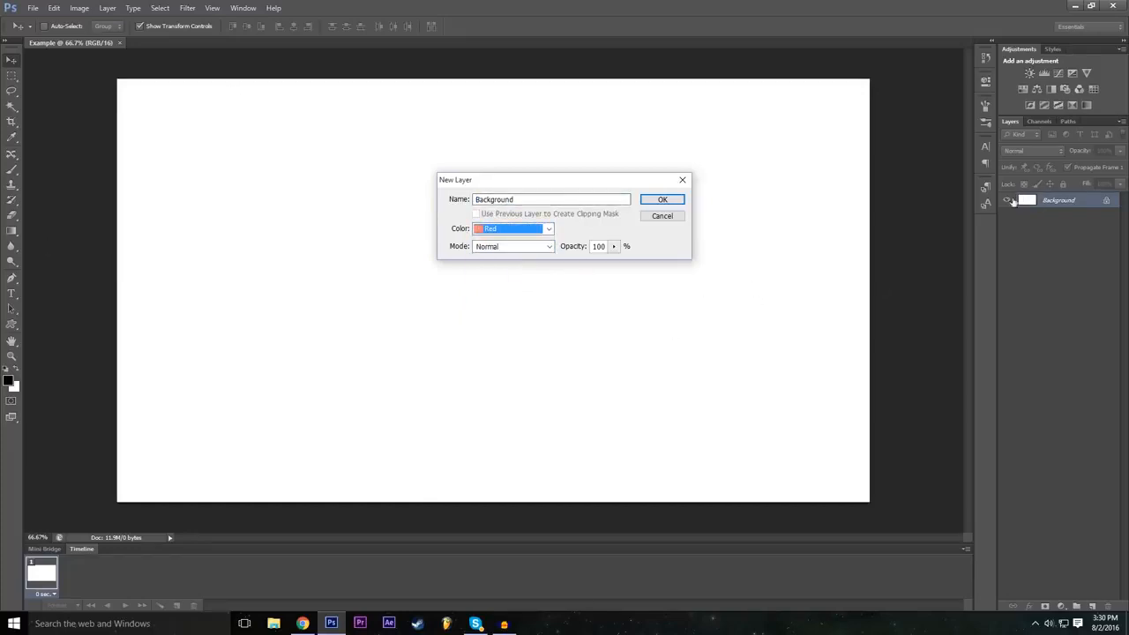
pyautogui.click(514, 230)
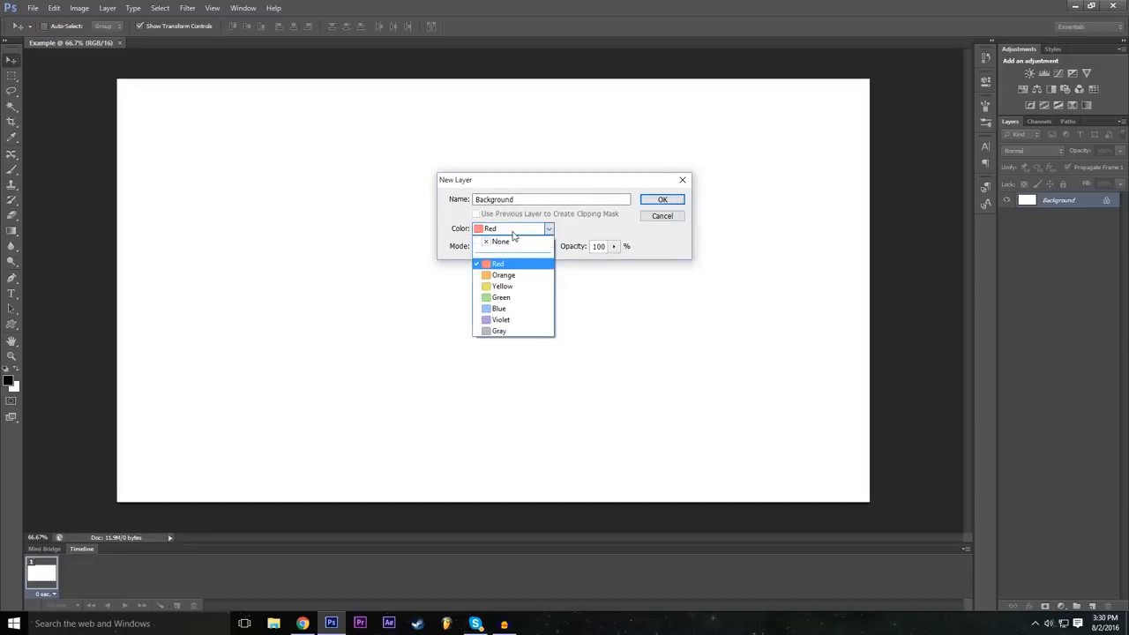
pyautogui.click(539, 234)
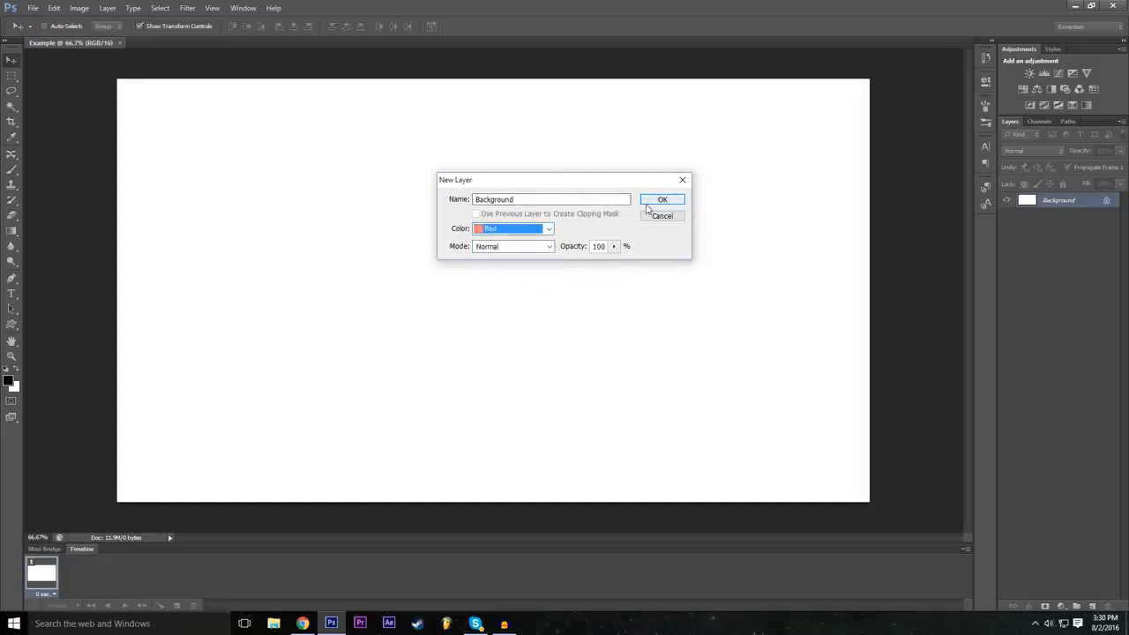
pyautogui.click(663, 201)
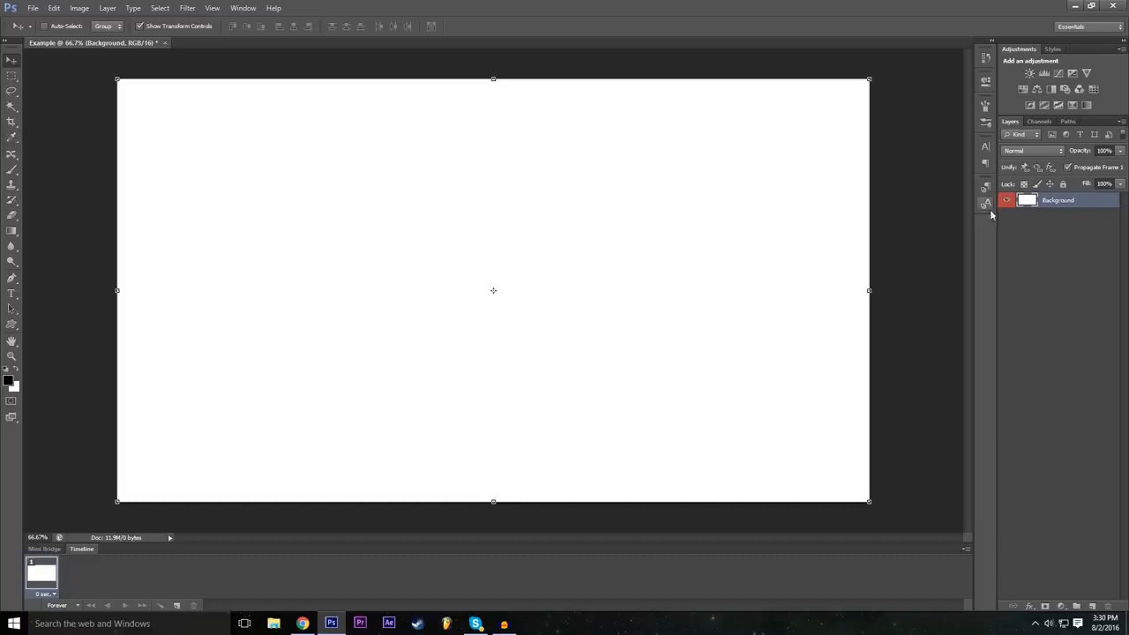
# Step: Select the Background layer and move it freely around the canvas, partly beyond the edges
pyautogui.click(1034, 251)
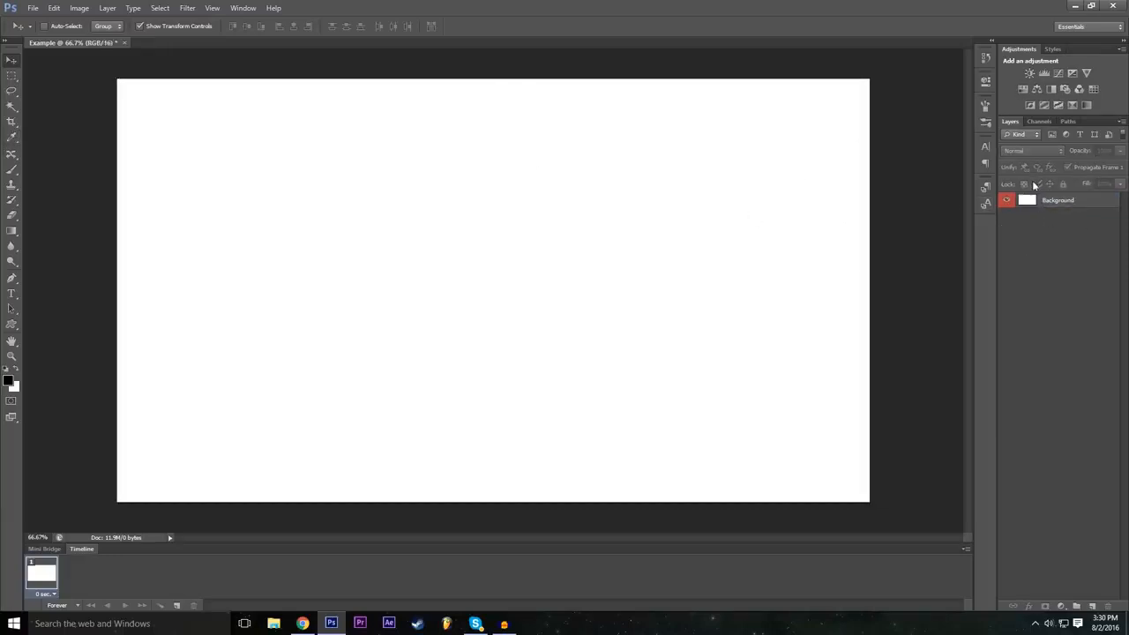
pyautogui.click(1062, 203)
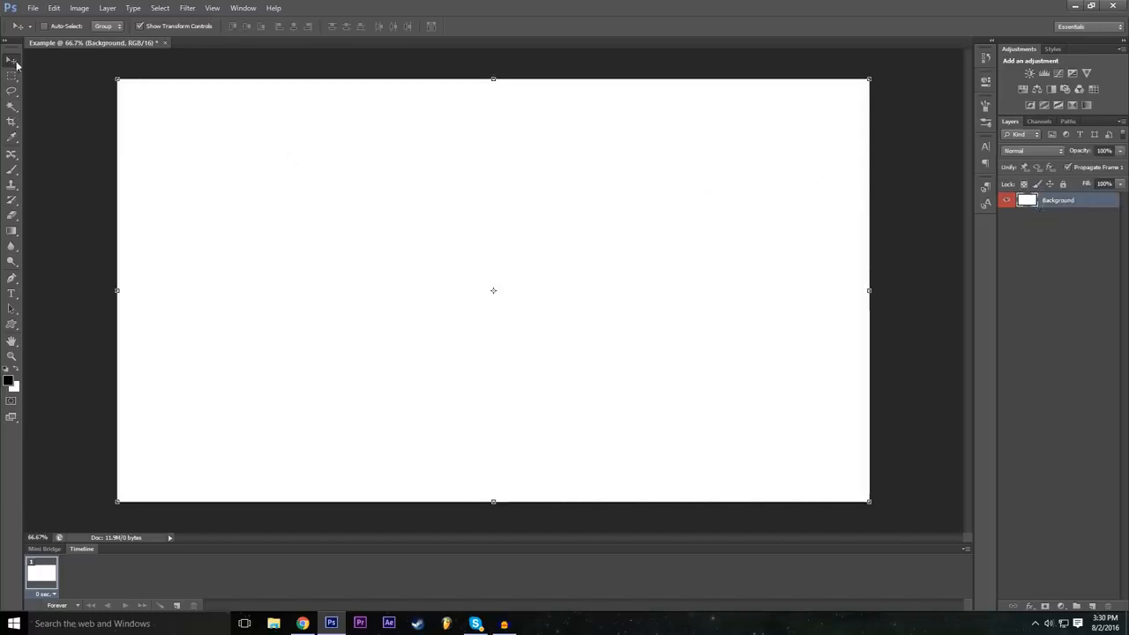
pyautogui.moveTo(317, 174); pyautogui.dragTo(265, 290)
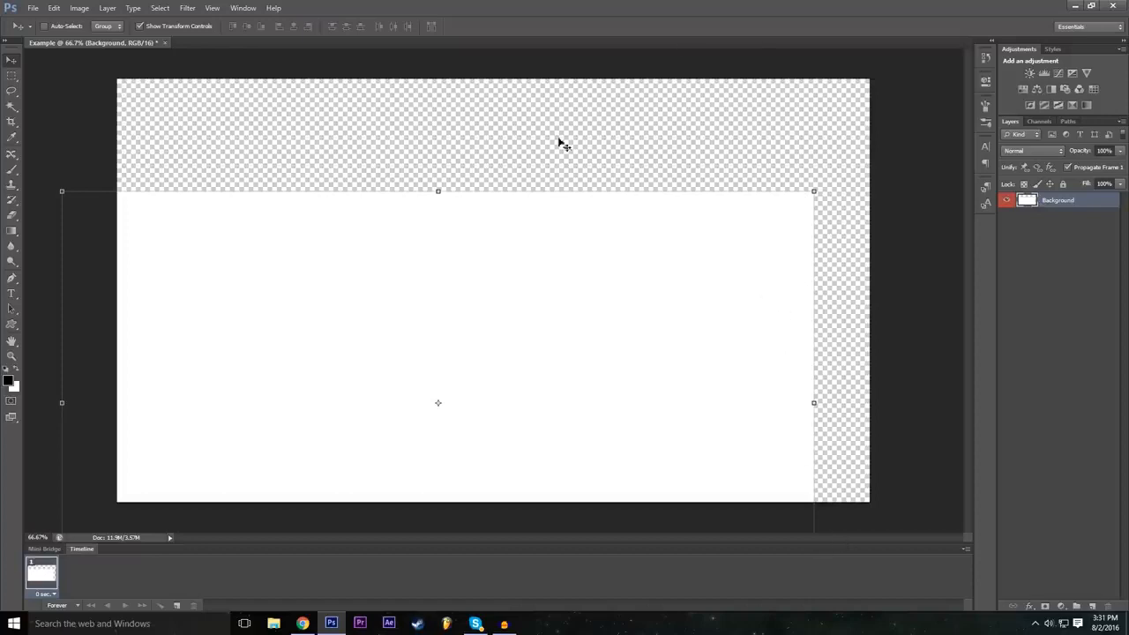
pyautogui.moveTo(604, 340); pyautogui.dragTo(711, 250)
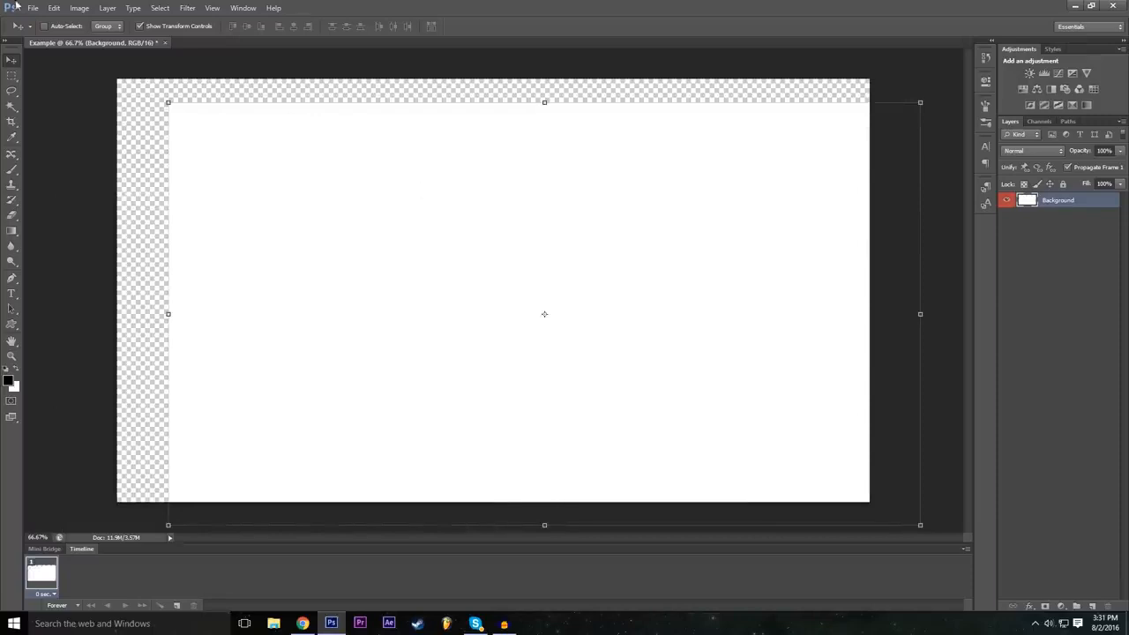
# Step: Undo the layer moves and the conversion of the background into a regular layer
pyautogui.click(53, 8)
pyautogui.click(60, 21)
pyautogui.click(53, 7)
pyautogui.click(53, 8)
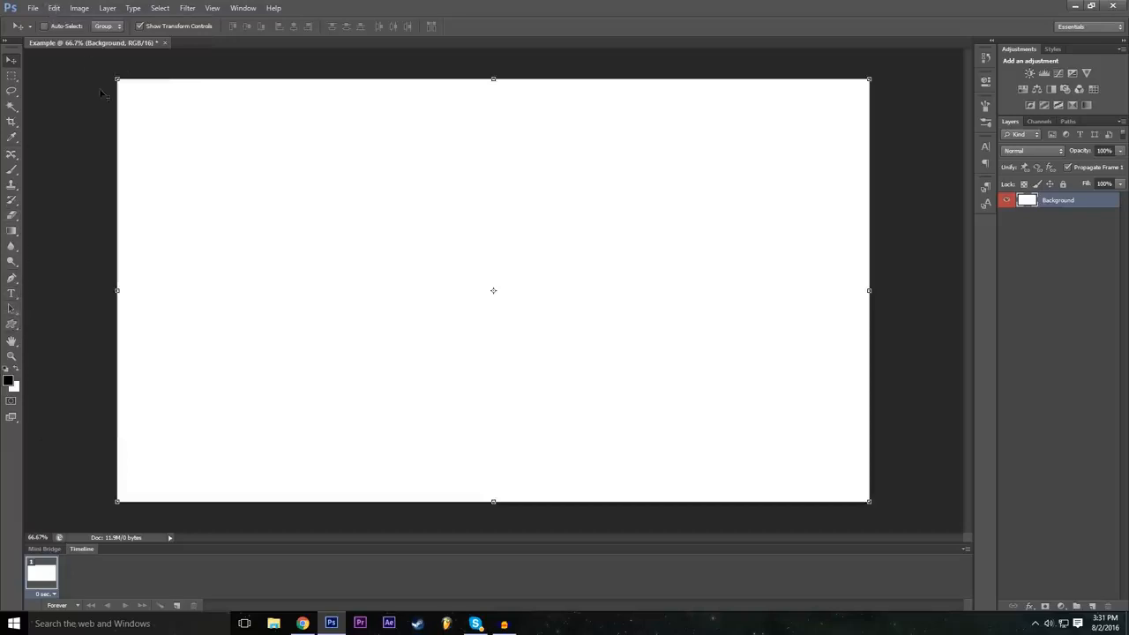
pyautogui.press('Escape')
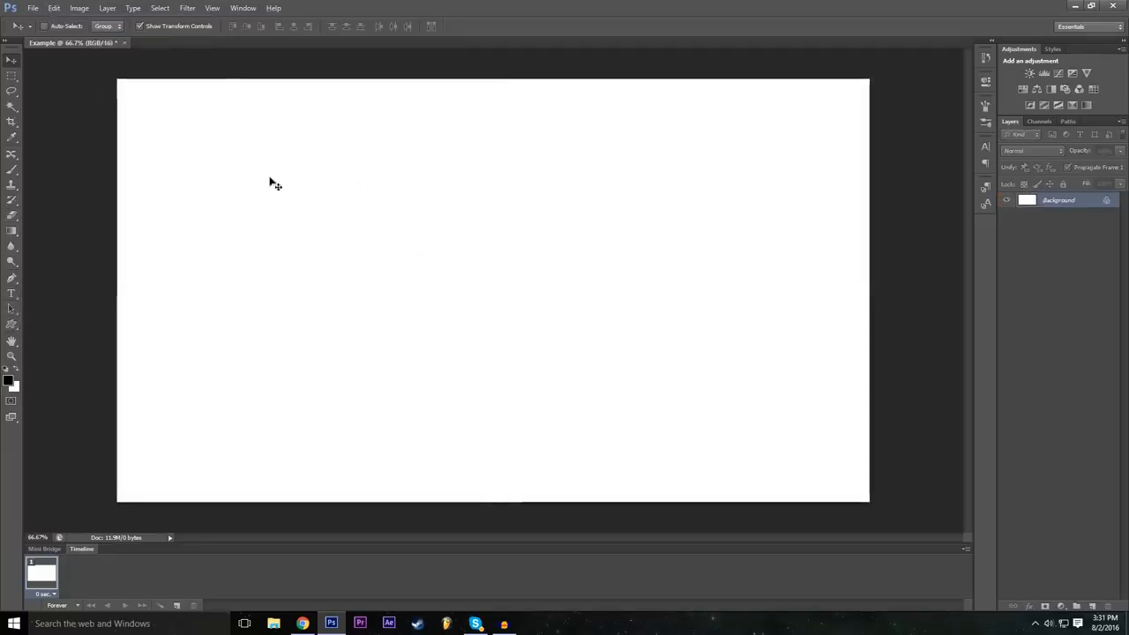
# Step: Try to move the locked Background layer on the canvas and dismiss the message
pyautogui.moveTo(308, 220); pyautogui.dragTo(162, 152)
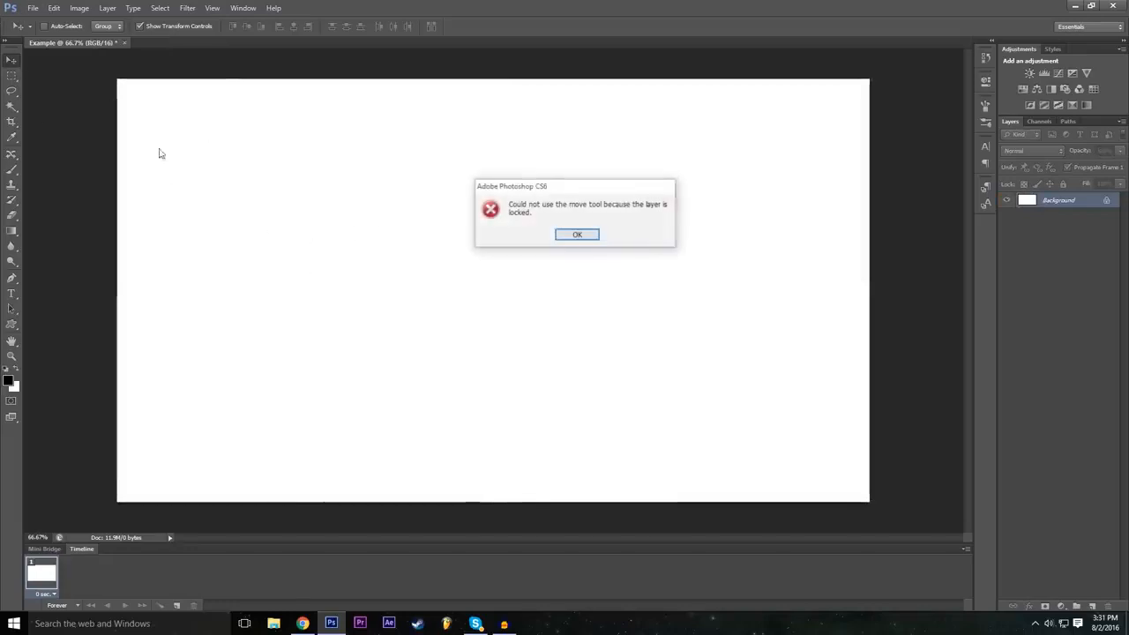
pyautogui.click(595, 238)
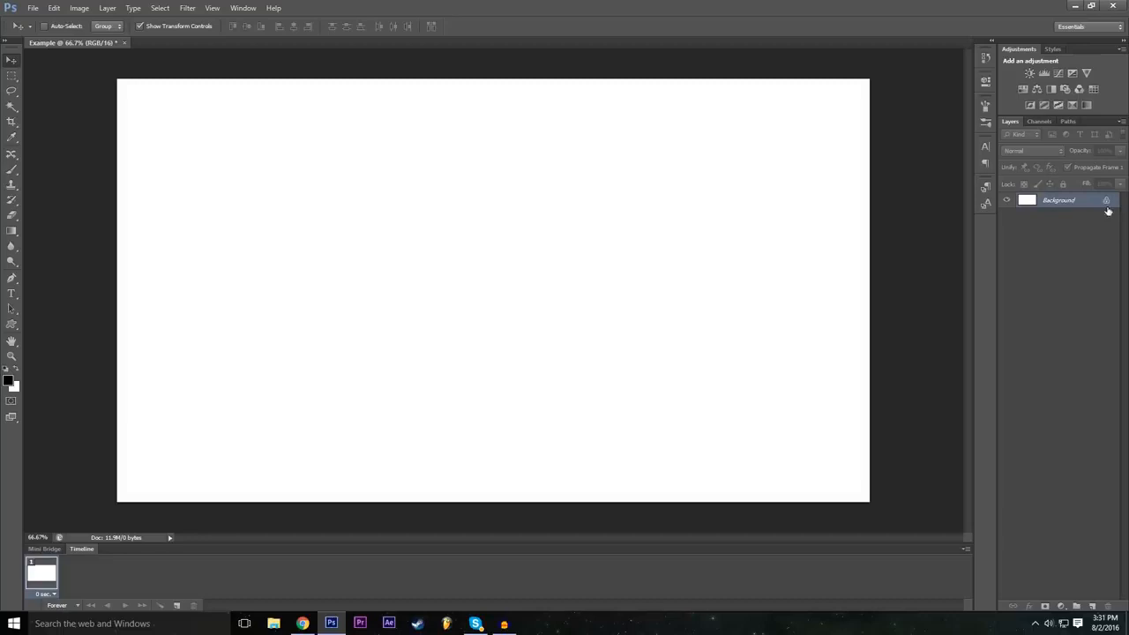
# Step: Step forward in the history to restore the background's conversion into a regular, red-labelled layer, undoing and redoing it once
pyautogui.click(32, 8)
pyautogui.moveTo(54, 8)
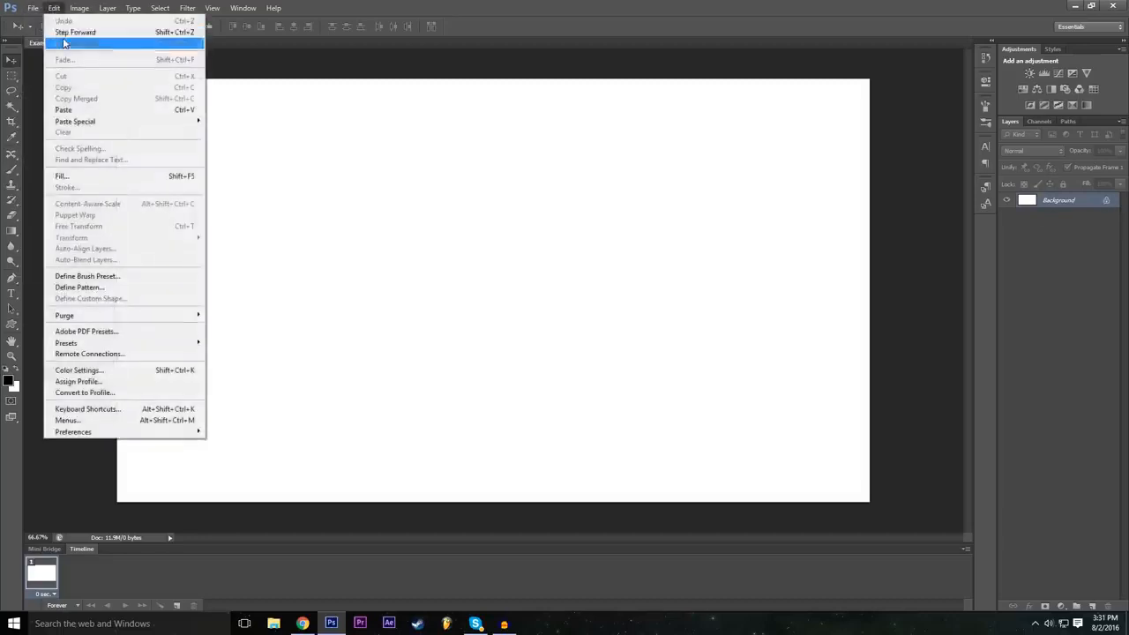
pyautogui.click(64, 42)
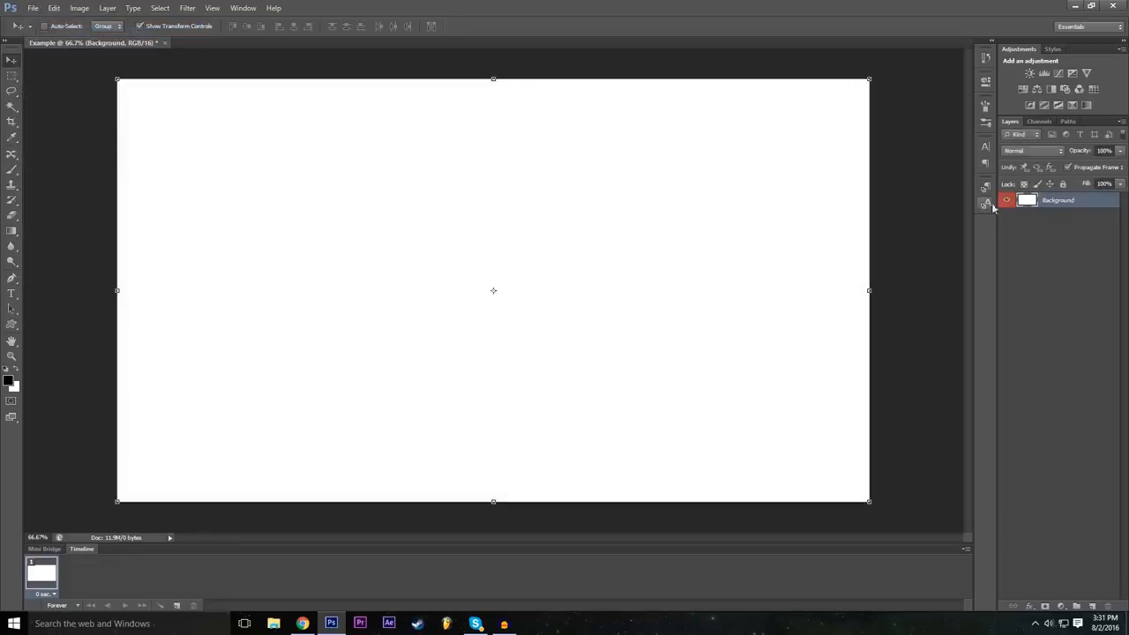
pyautogui.hotkey('ctrl', 'z')
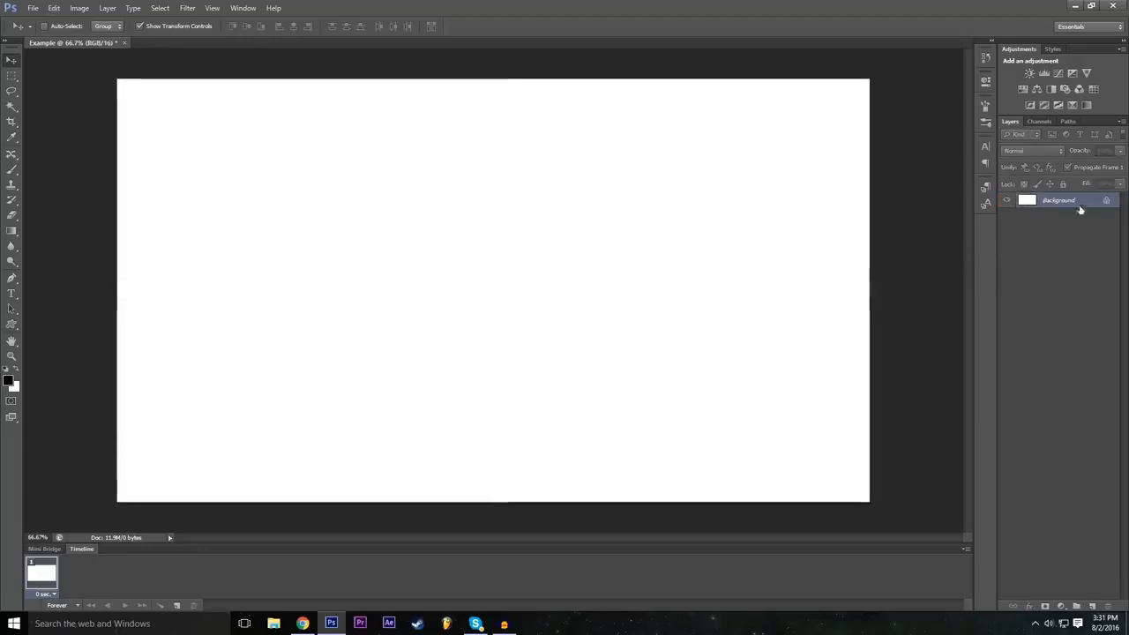
pyautogui.click(54, 8)
pyautogui.click(64, 36)
pyautogui.click(54, 8)
pyautogui.click(64, 33)
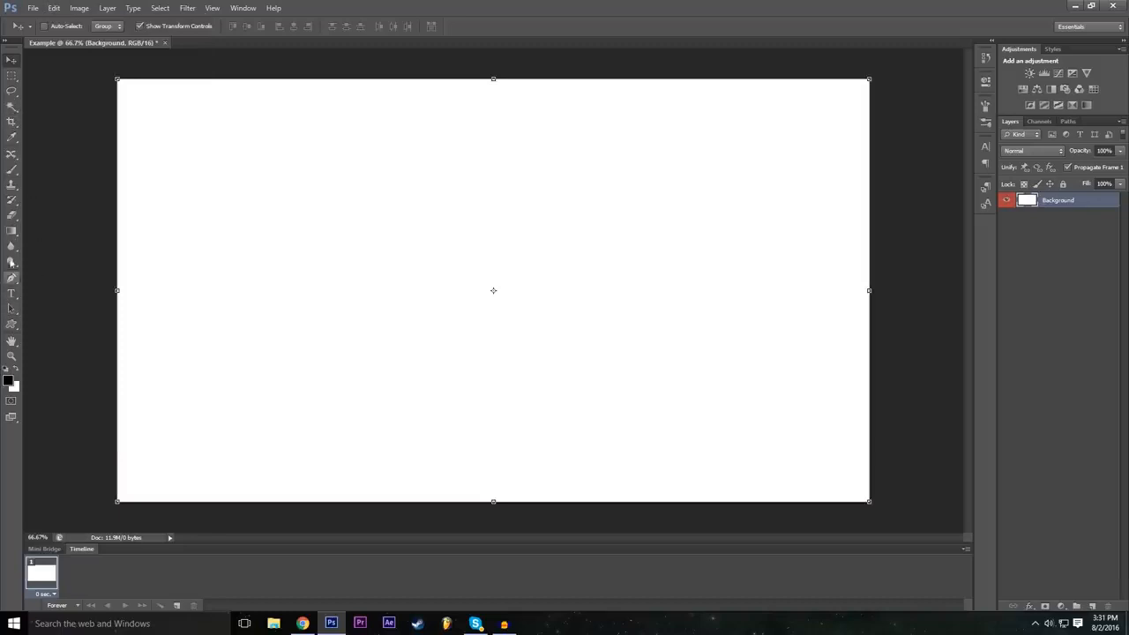
# Step: Paint two large looping black scribbles across the Background layer with the Brush tool at size 13
pyautogui.click(11, 170)
pyautogui.moveTo(267, 242)
pyautogui.mouseDown()
pyautogui.moveTo(351, 221)
pyautogui.moveTo(607, 264)
pyautogui.moveTo(678, 243)
pyautogui.mouseUp()
pyautogui.moveTo(622, 174)
pyautogui.mouseDown()
pyautogui.moveTo(869, 371)
pyautogui.moveTo(302, 413)
pyautogui.mouseUp()
# Step: Undo and redo the second brush scribble repeatedly
pyautogui.hotkey('ctrl', 'z')
pyautogui.hotkey('ctrl', 'z')
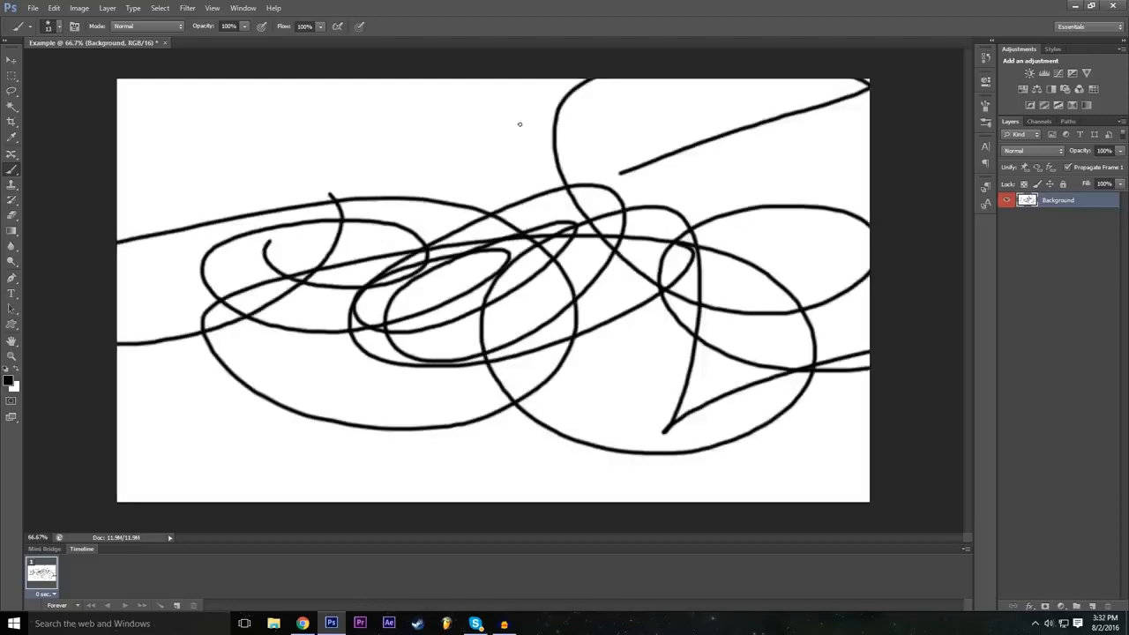
pyautogui.hotkey('ctrl', 'z')
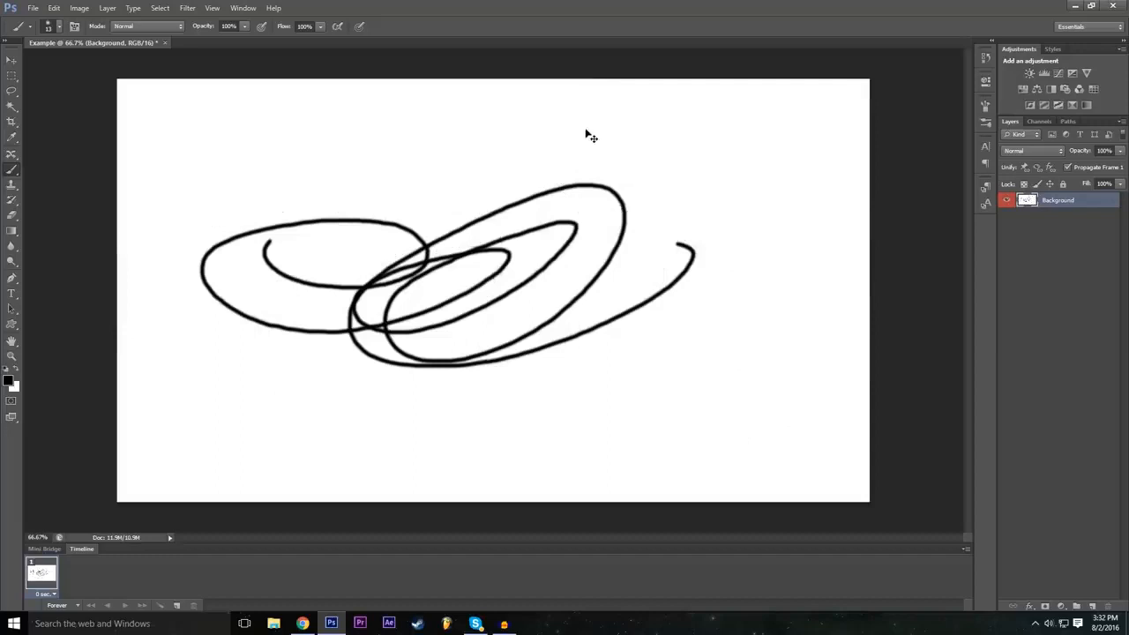
pyautogui.hotkey('ctrl', 'z')
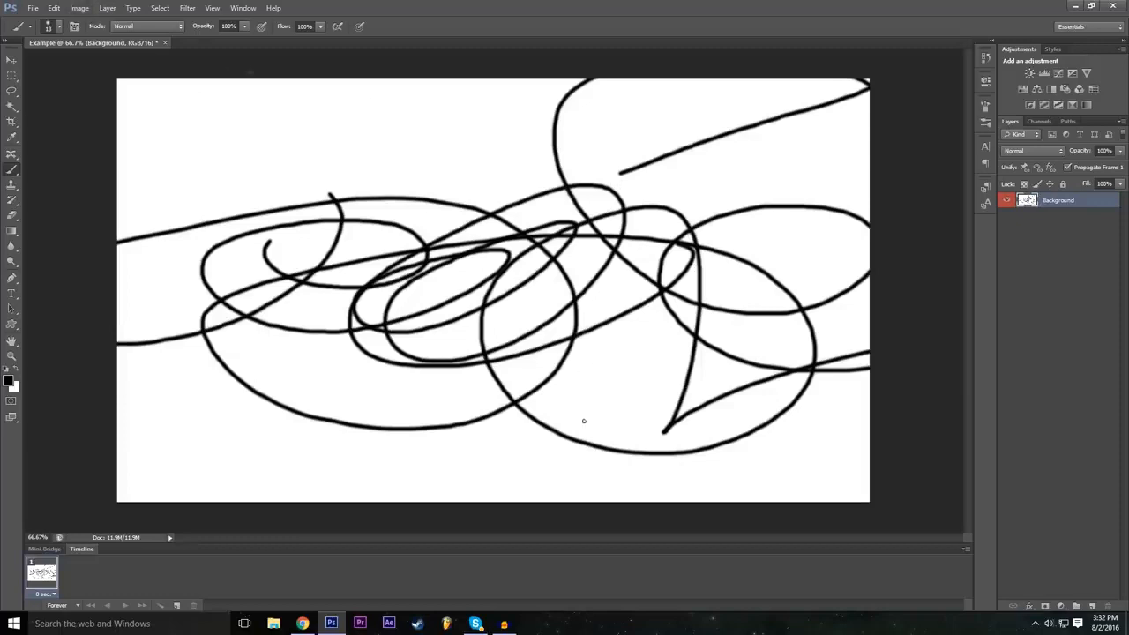
# Step: Step backward through the history to remove both brush scribbles from the canvas
pyautogui.hotkey('ctrl', 'alt', 'z')
pyautogui.click(55, 8)
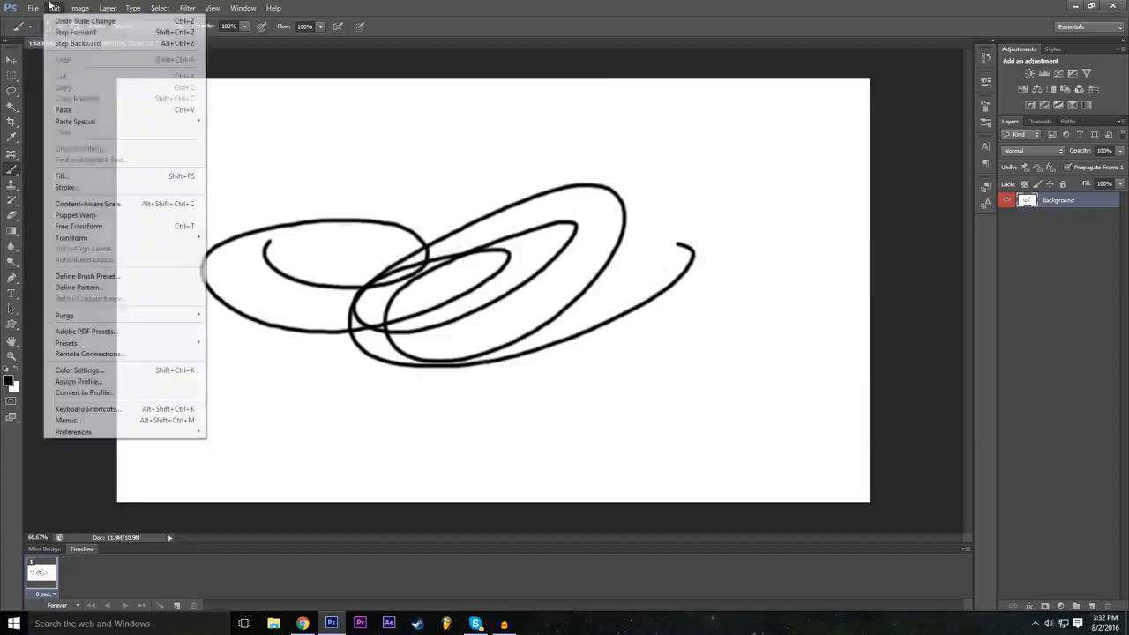
pyautogui.click(60, 46)
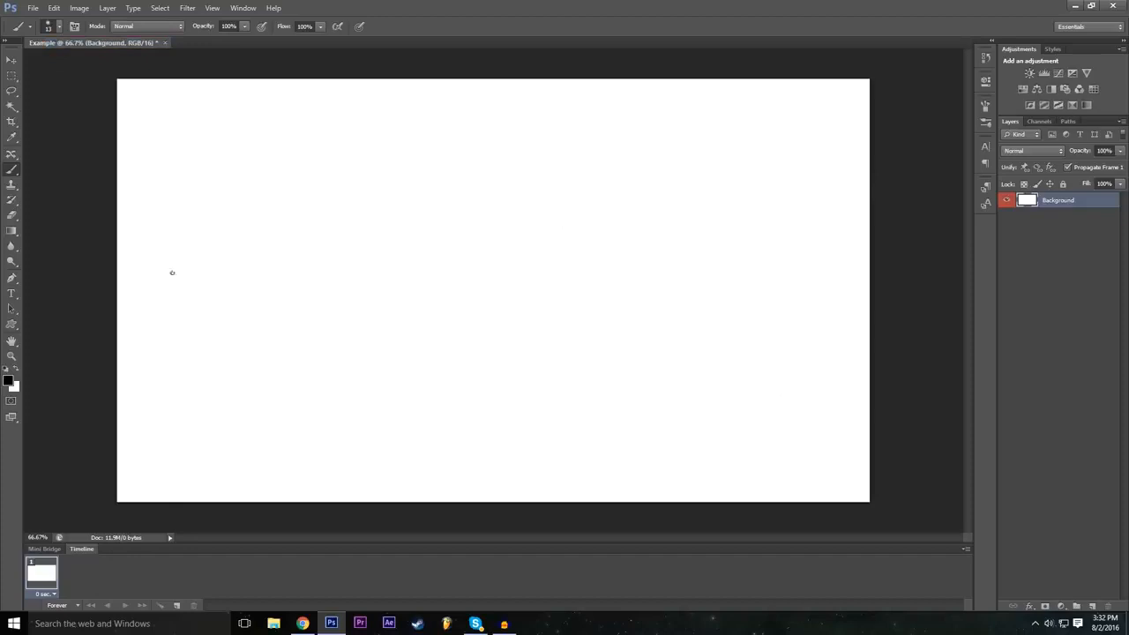
# Step: Switch to the Move tool, deselect the Background layer and try to pick it on the canvas
pyautogui.click(12, 60)
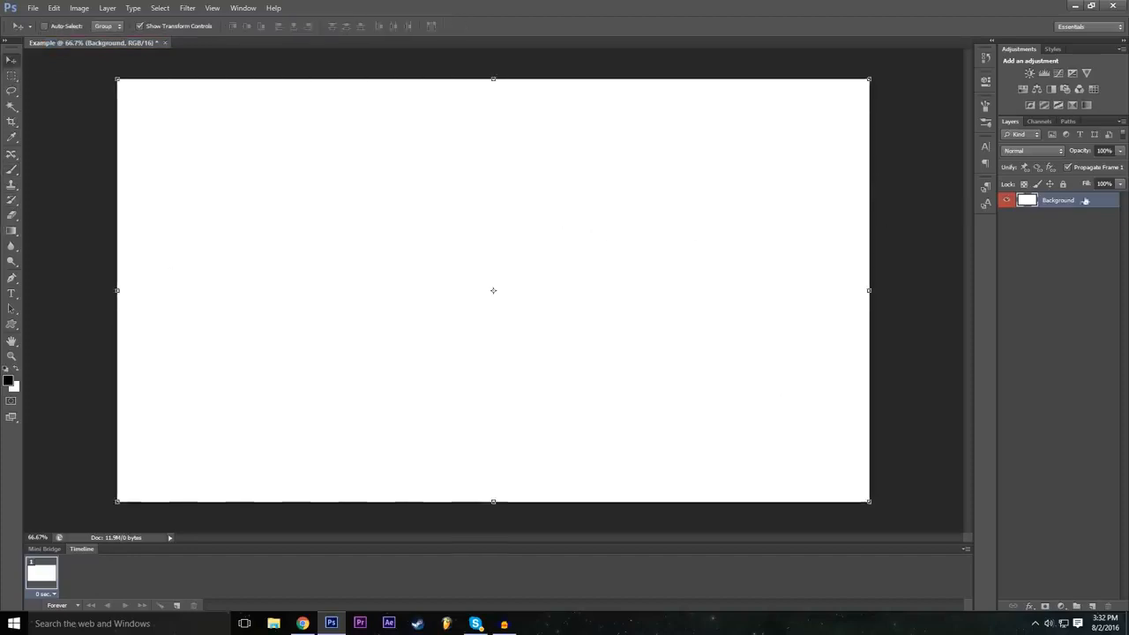
pyautogui.click(1078, 247)
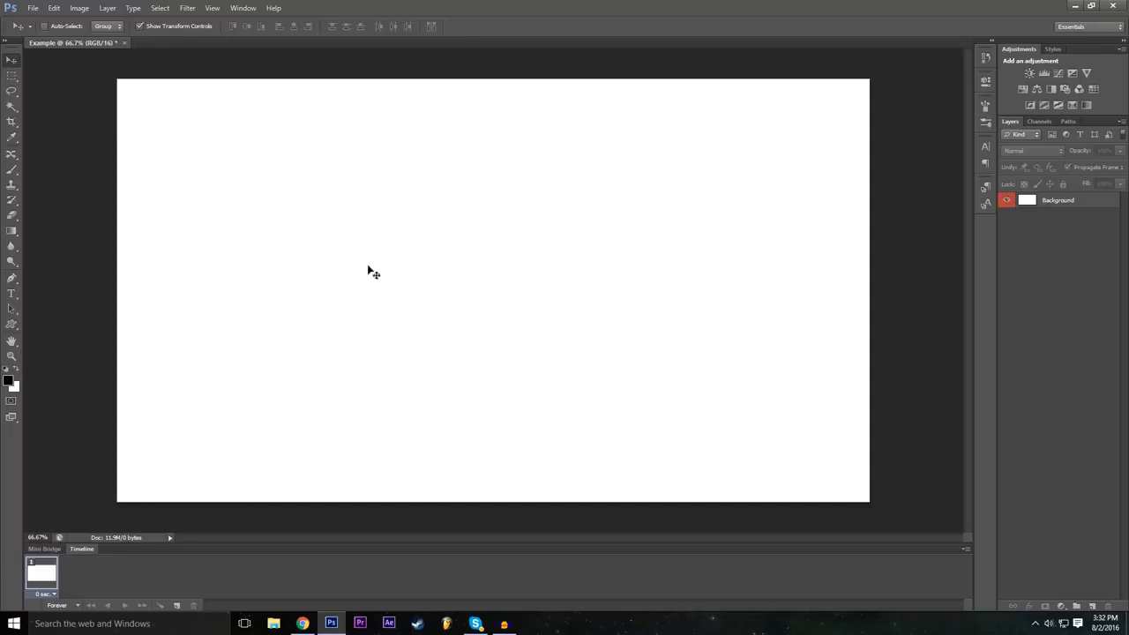
pyautogui.click(420, 254)
pyautogui.click(556, 239)
pyautogui.click(763, 254)
pyautogui.click(574, 235)
# Step: Select the Background layer, shift it slightly on the canvas, and step back to its original position
pyautogui.click(1055, 202)
pyautogui.moveTo(517, 257)
pyautogui.mouseDown()
pyautogui.moveTo(600, 315)
pyautogui.moveTo(558, 268)
pyautogui.moveTo(524, 257)
pyautogui.mouseUp()
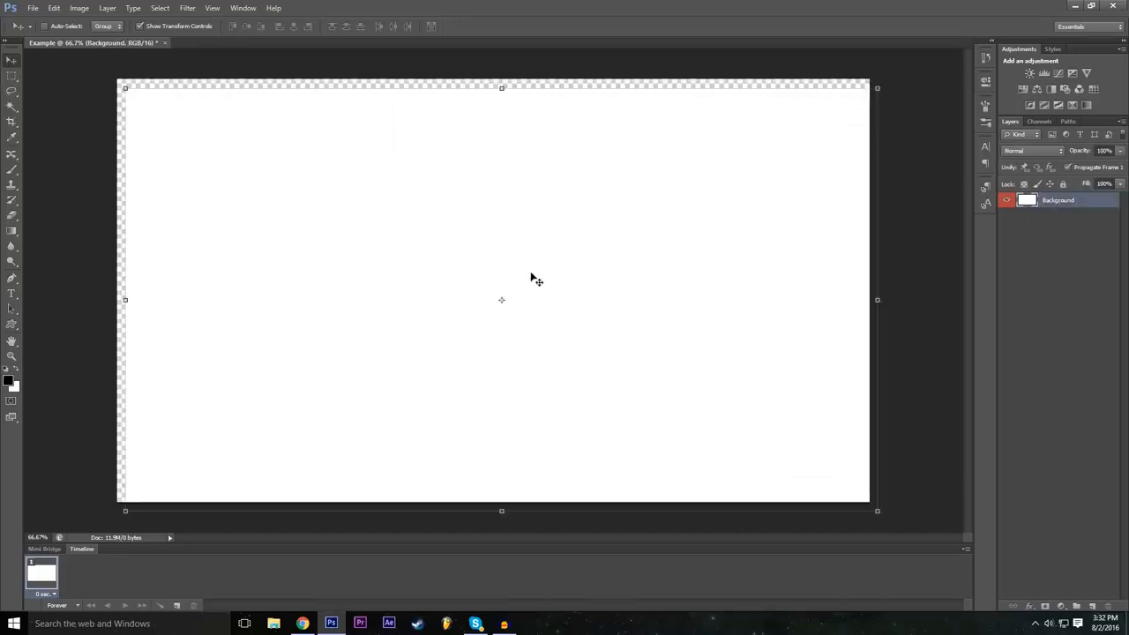
pyautogui.click(54, 7)
pyautogui.click(84, 43)
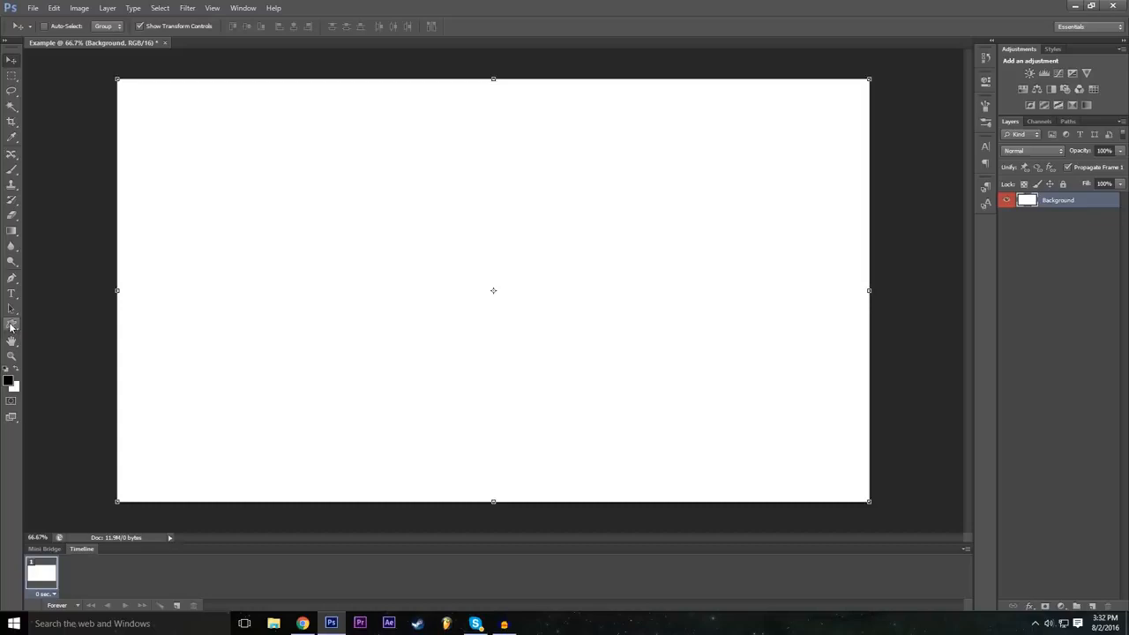
# Step: Draw a rectangle of about 665 x 365 px in the upper-left area of the canvas with the Rectangle tool
pyautogui.click(11, 325)
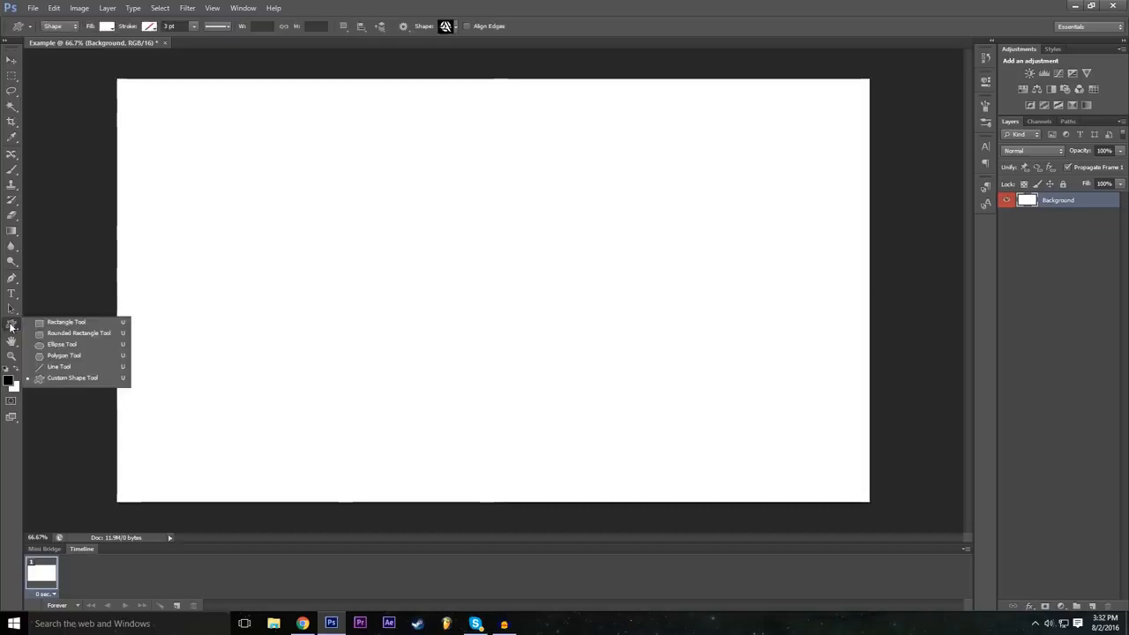
pyautogui.click(71, 322)
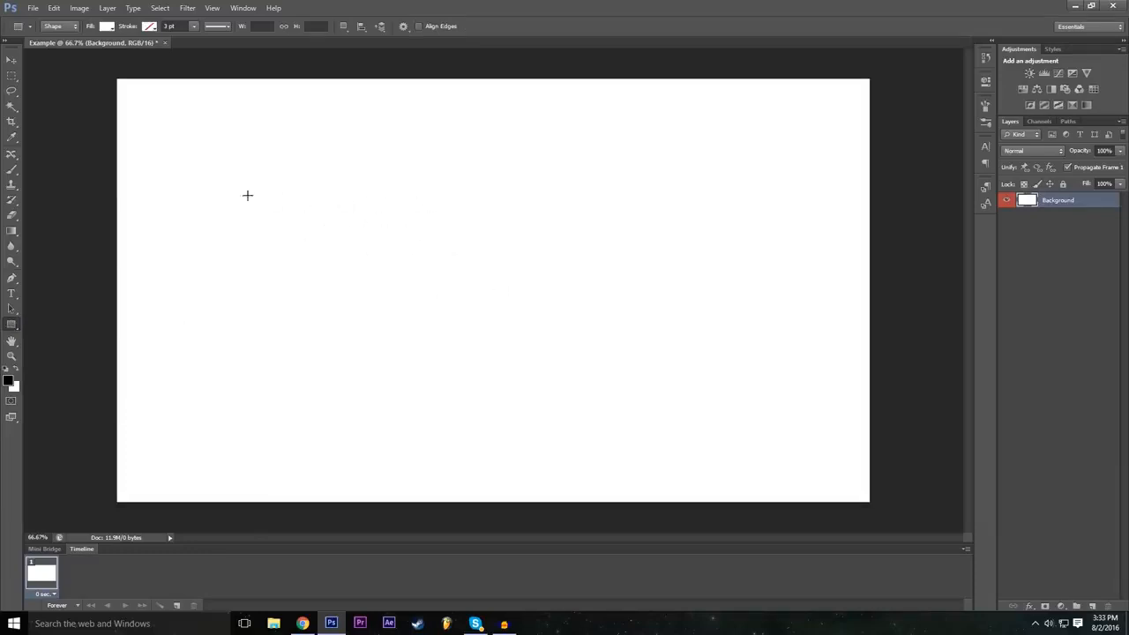
pyautogui.moveTo(206, 172); pyautogui.dragTo(467, 315)
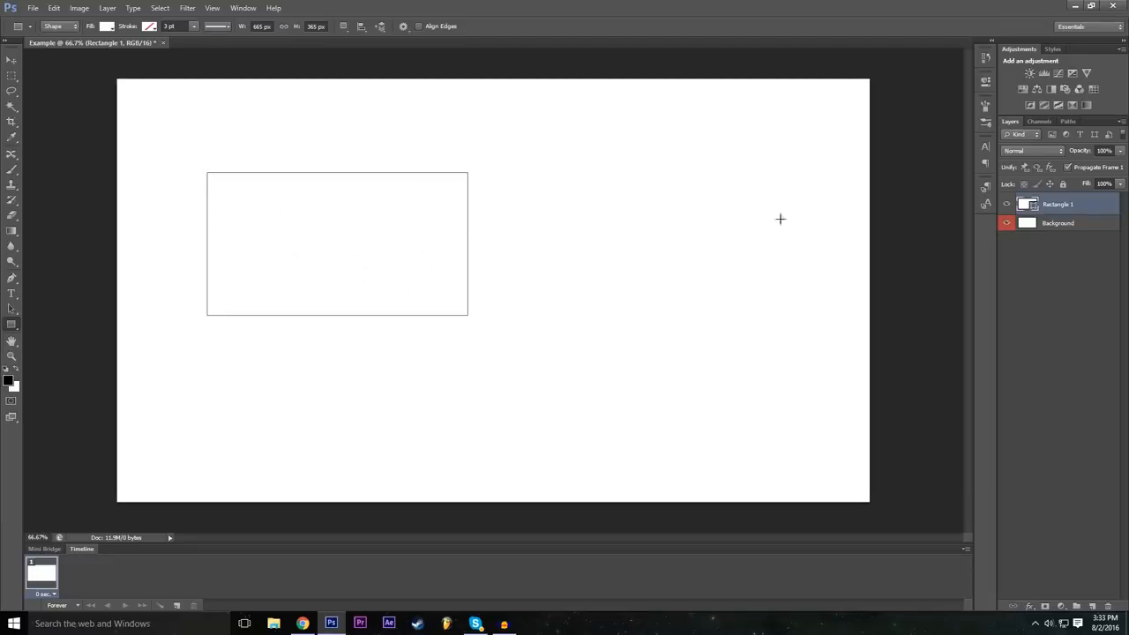
# Step: Select the rectangle's layer and try grey, black and red fill colours, settling on a very dark grey
pyautogui.click(1058, 225)
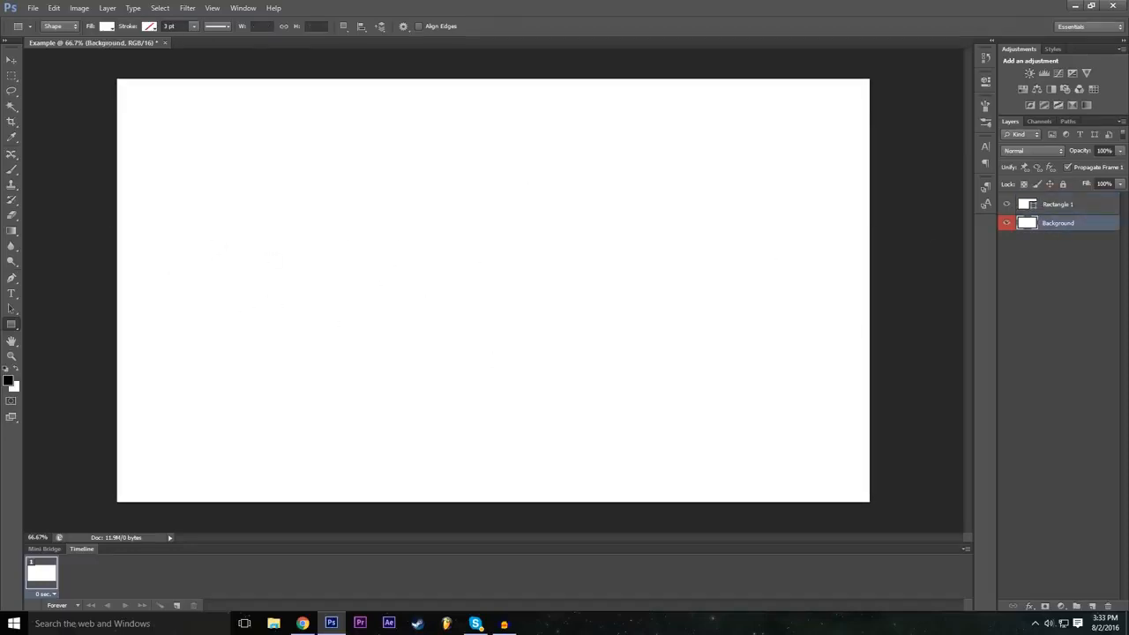
pyautogui.click(1068, 208)
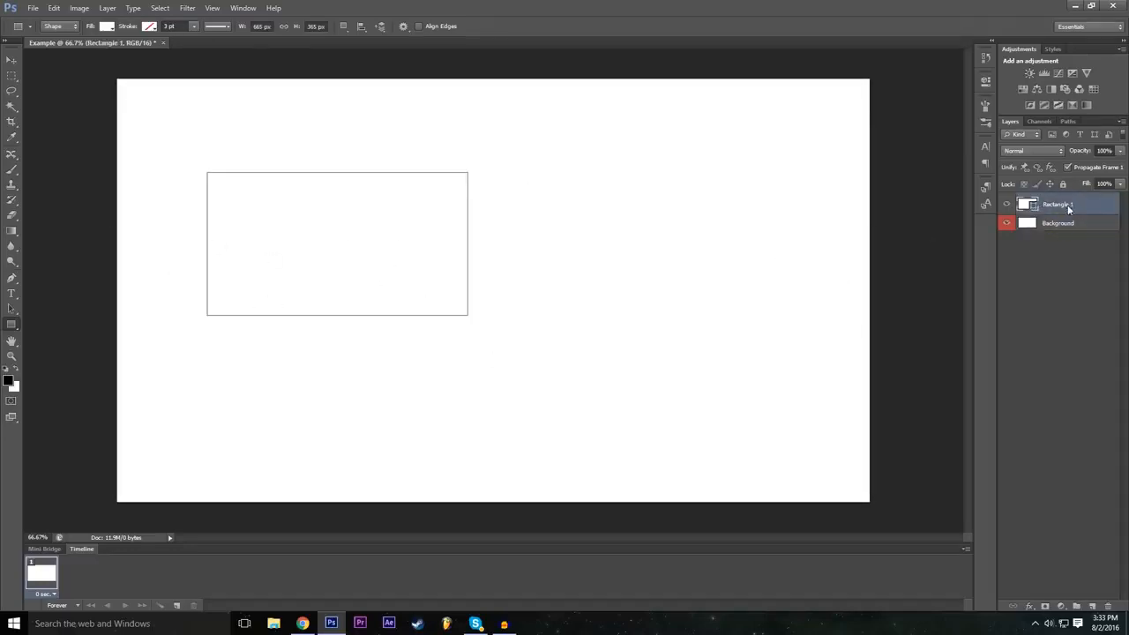
pyautogui.click(107, 26)
pyautogui.click(104, 94)
pyautogui.click(141, 95)
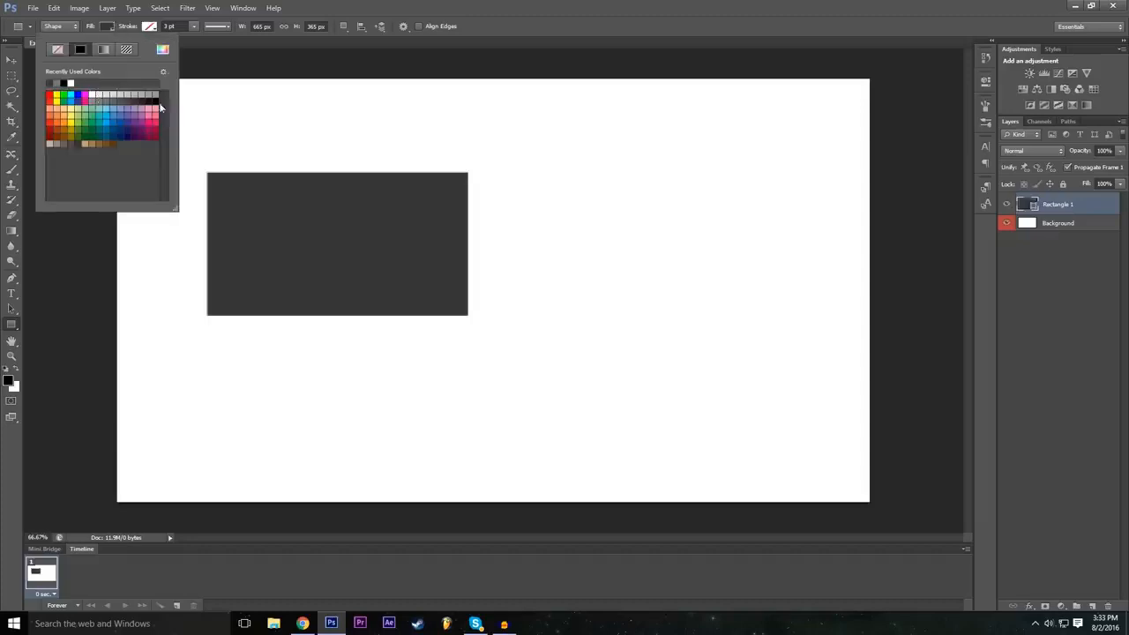
pyautogui.click(155, 101)
pyautogui.click(138, 101)
pyautogui.click(50, 125)
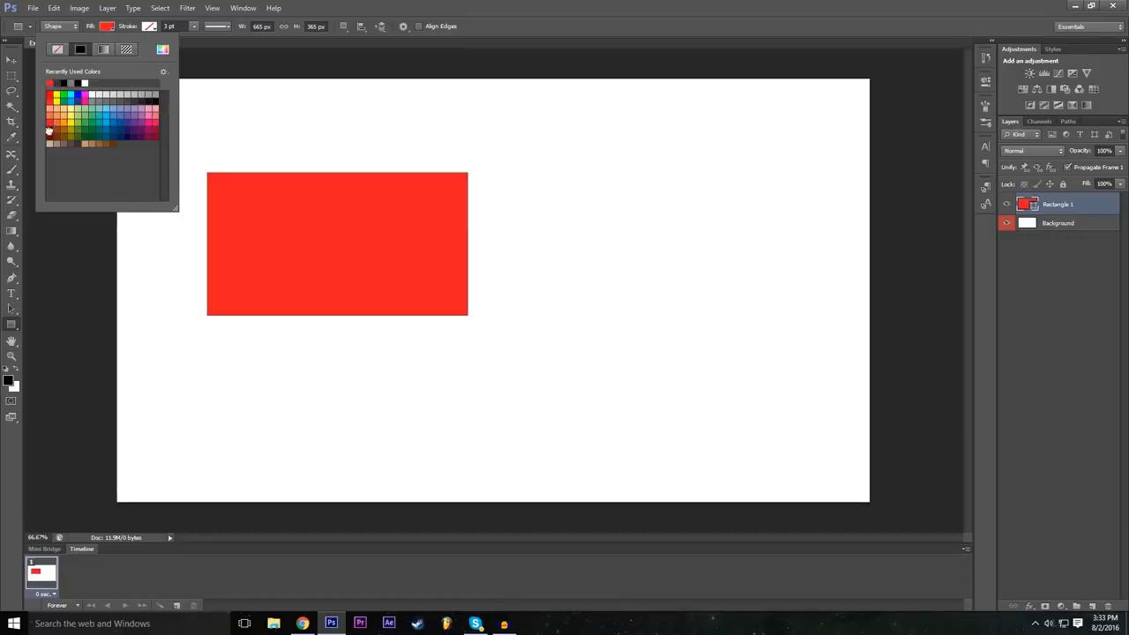
pyautogui.click(50, 132)
pyautogui.click(51, 125)
pyautogui.click(140, 102)
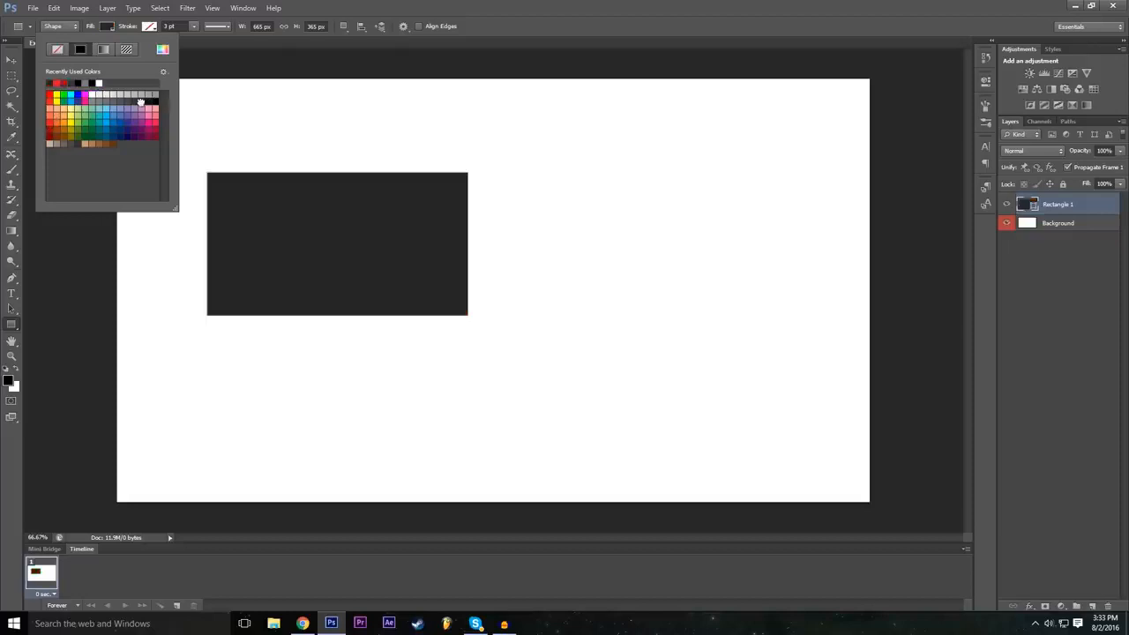
pyautogui.click(767, 6)
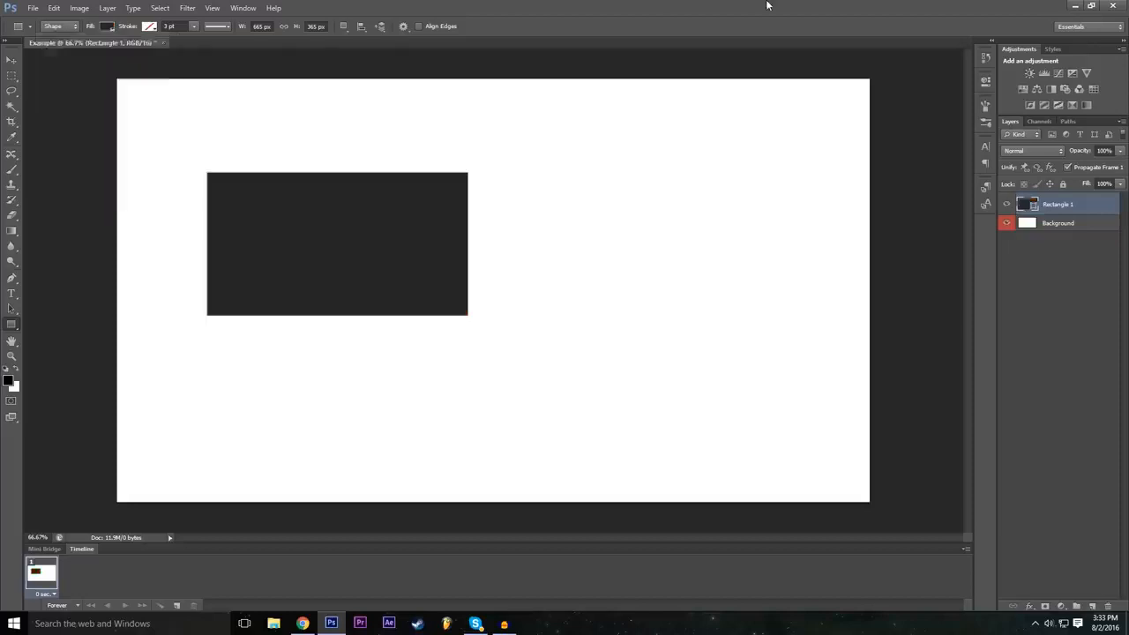
# Step: Move the dark rectangle around with the Move tool and leave it near the centre of the canvas
pyautogui.click(11, 61)
pyautogui.moveTo(367, 234); pyautogui.dragTo(486, 248)
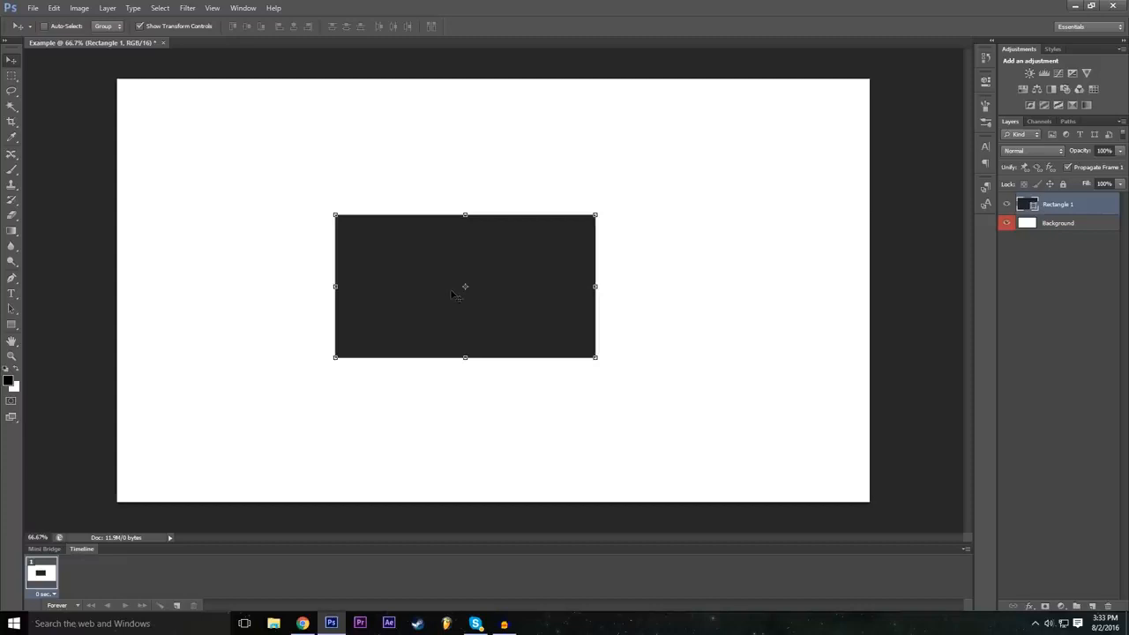
pyautogui.moveTo(452, 300); pyautogui.dragTo(471, 219)
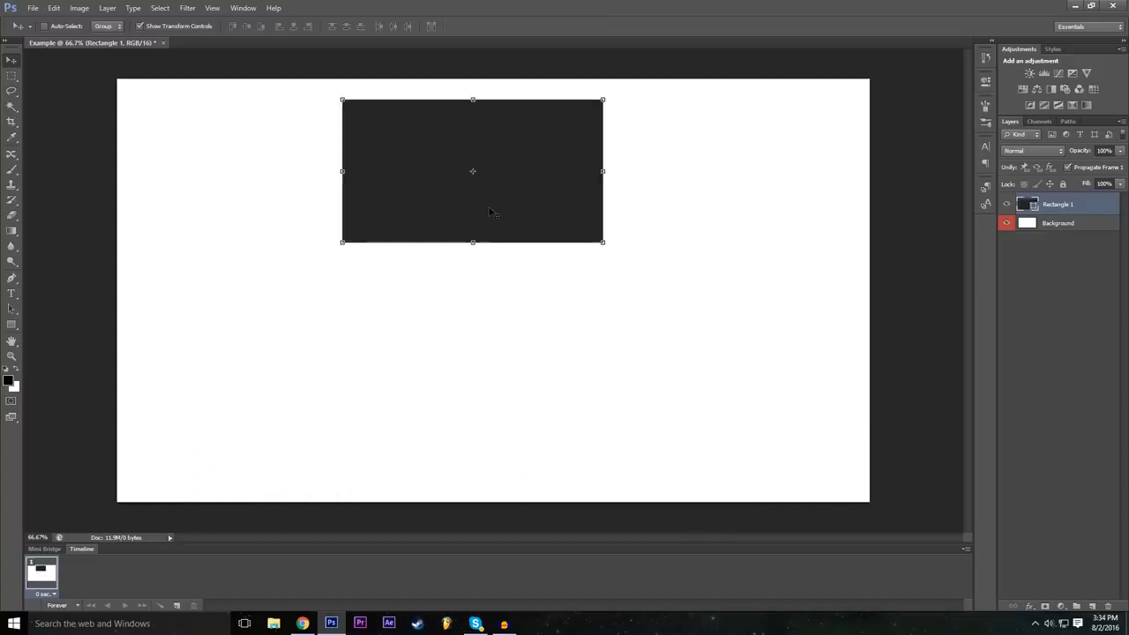
pyautogui.moveTo(496, 173); pyautogui.dragTo(337, 233)
pyautogui.moveTo(535, 141); pyautogui.dragTo(474, 319)
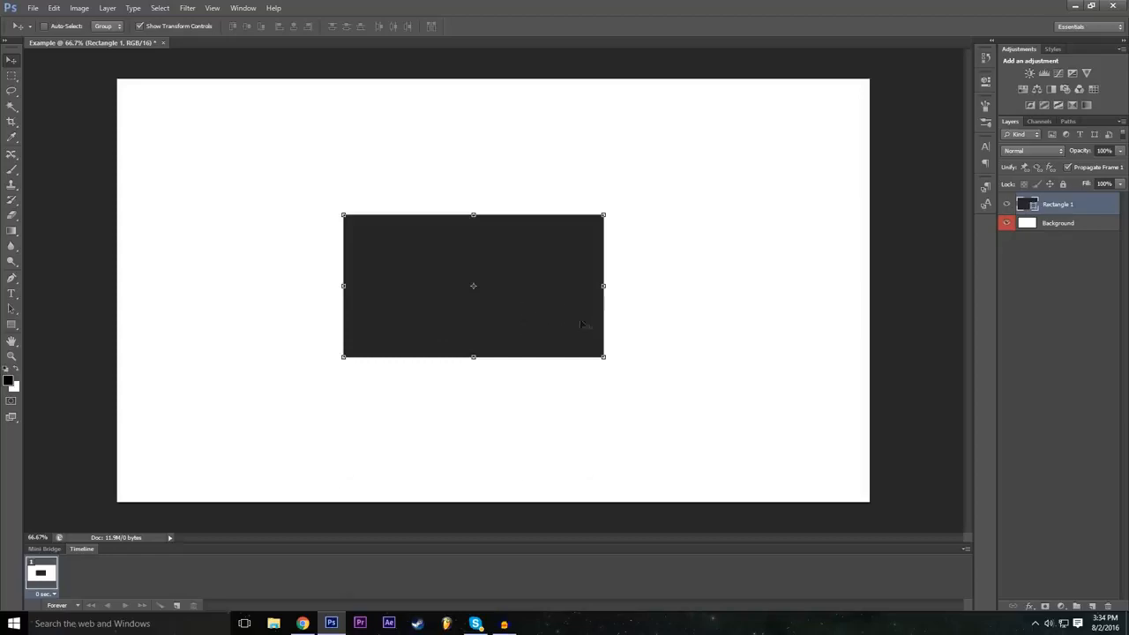
# Step: Start Free Transform on the rectangle and rotate it freely, first to about -16.6°, and through several smaller angles
pyautogui.hotkey('ctrl', 't')
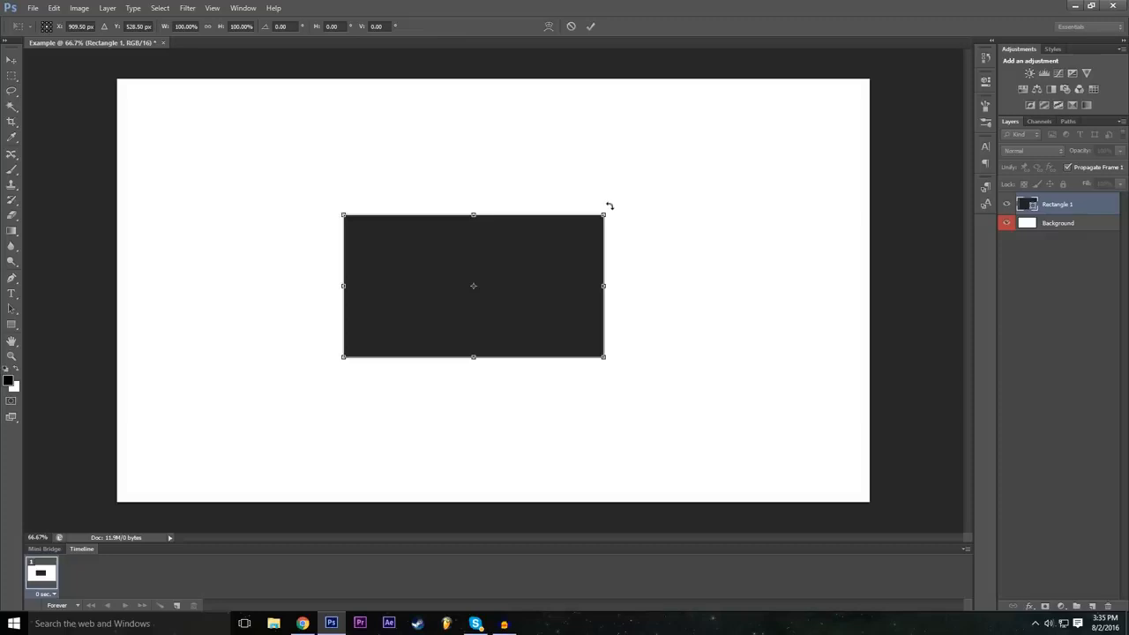
pyautogui.moveTo(609, 207); pyautogui.dragTo(621, 150)
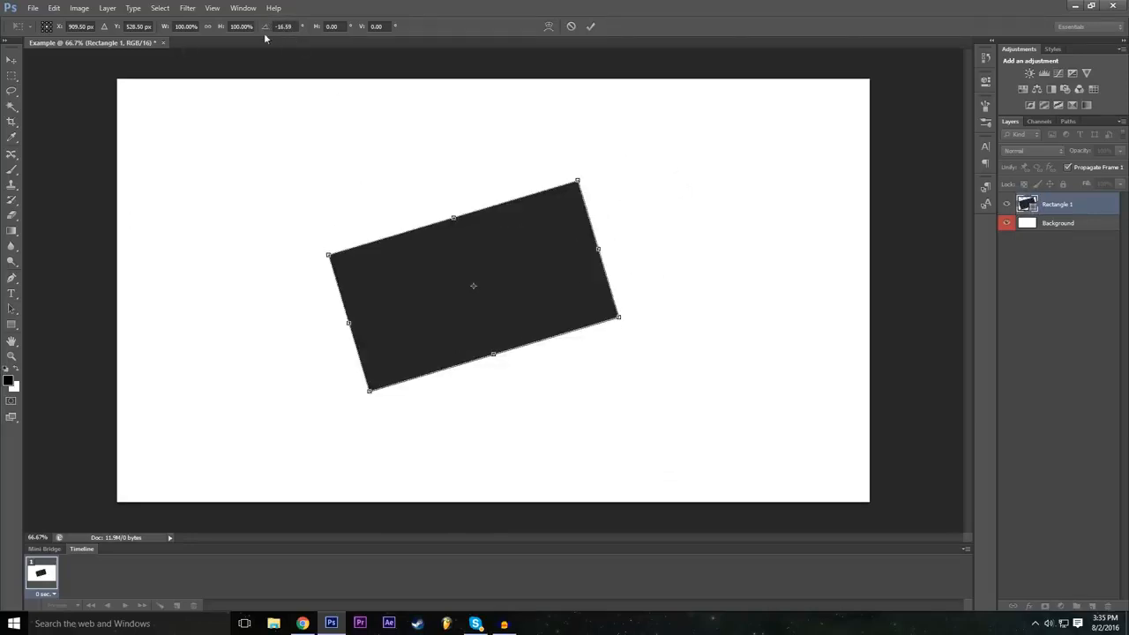
pyautogui.moveTo(267, 32); pyautogui.dragTo(1023, 132)
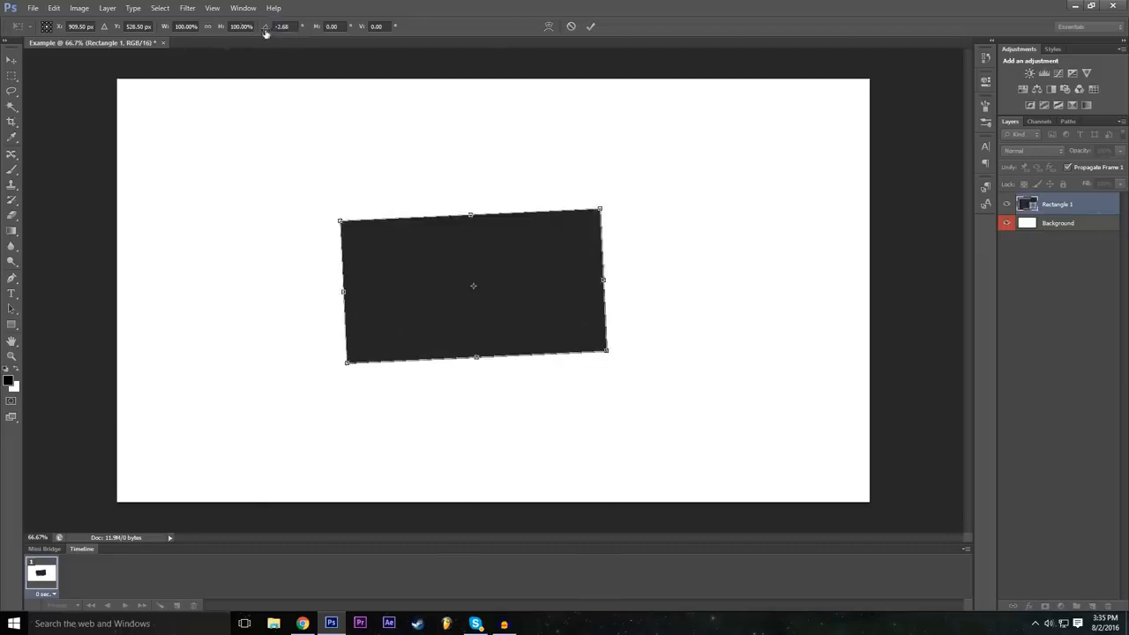
pyautogui.moveTo(265, 32); pyautogui.dragTo(425, 87)
pyautogui.moveTo(633, 202); pyautogui.dragTo(639, 196)
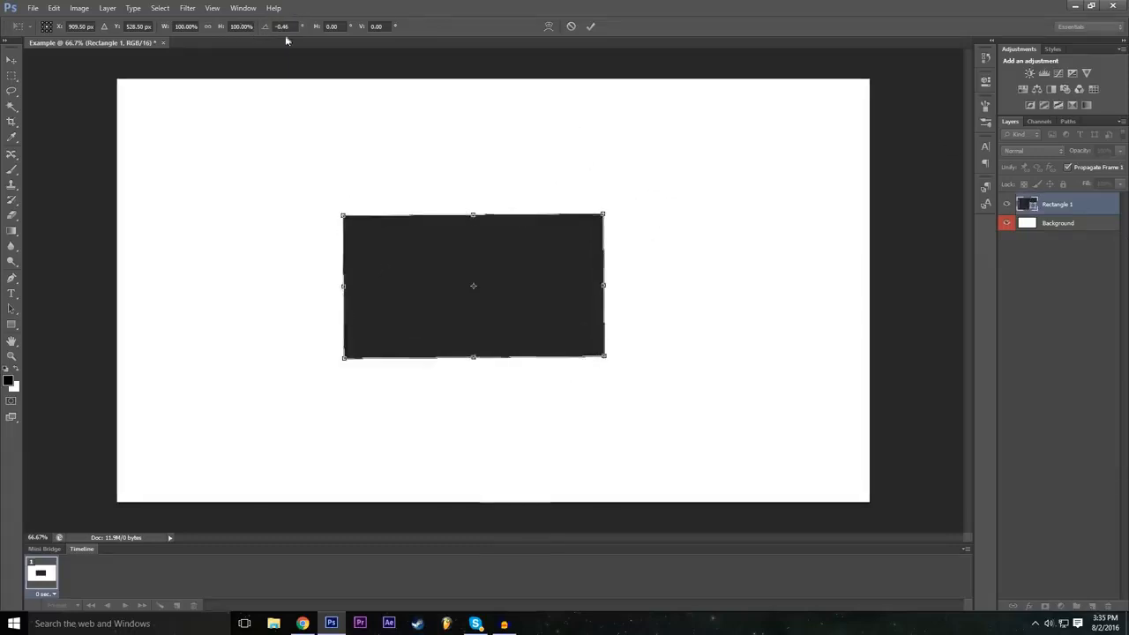
pyautogui.moveTo(267, 31); pyautogui.dragTo(529, 99)
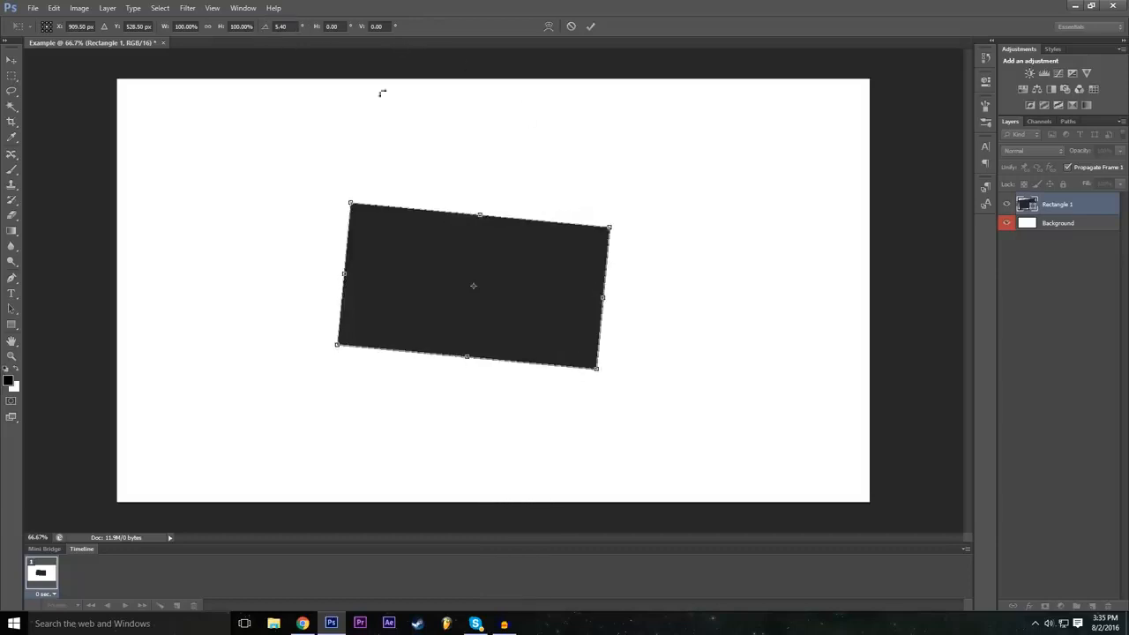
pyautogui.moveTo(269, 31); pyautogui.dragTo(262, 162)
# Step: Set the rectangle's rotation angle to 0°
pyautogui.click(284, 25)
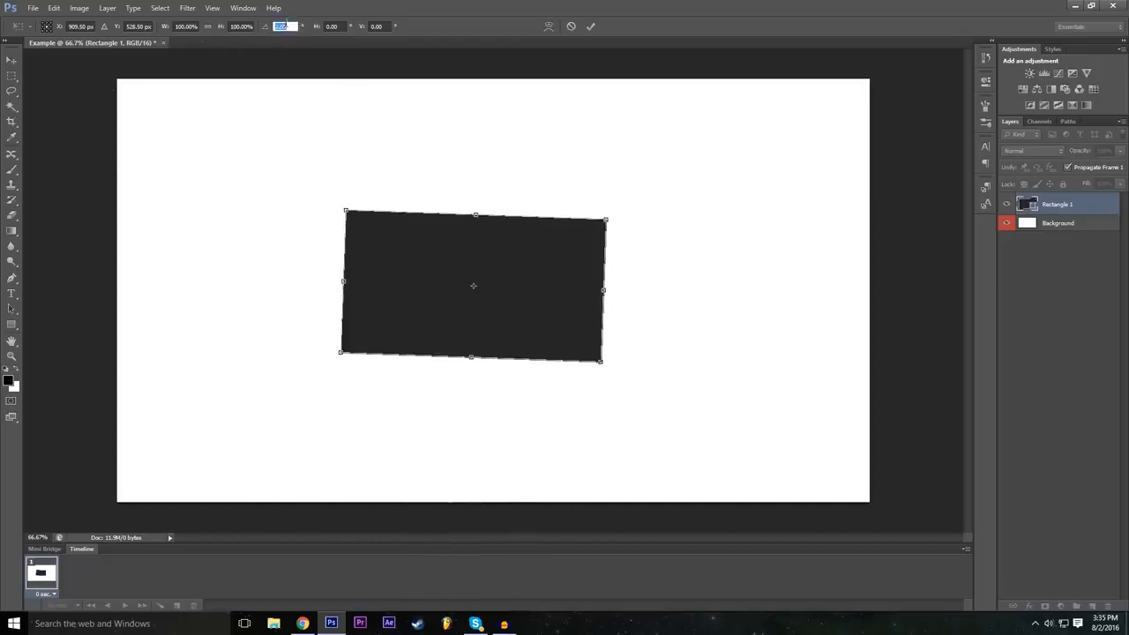
pyautogui.write('0')
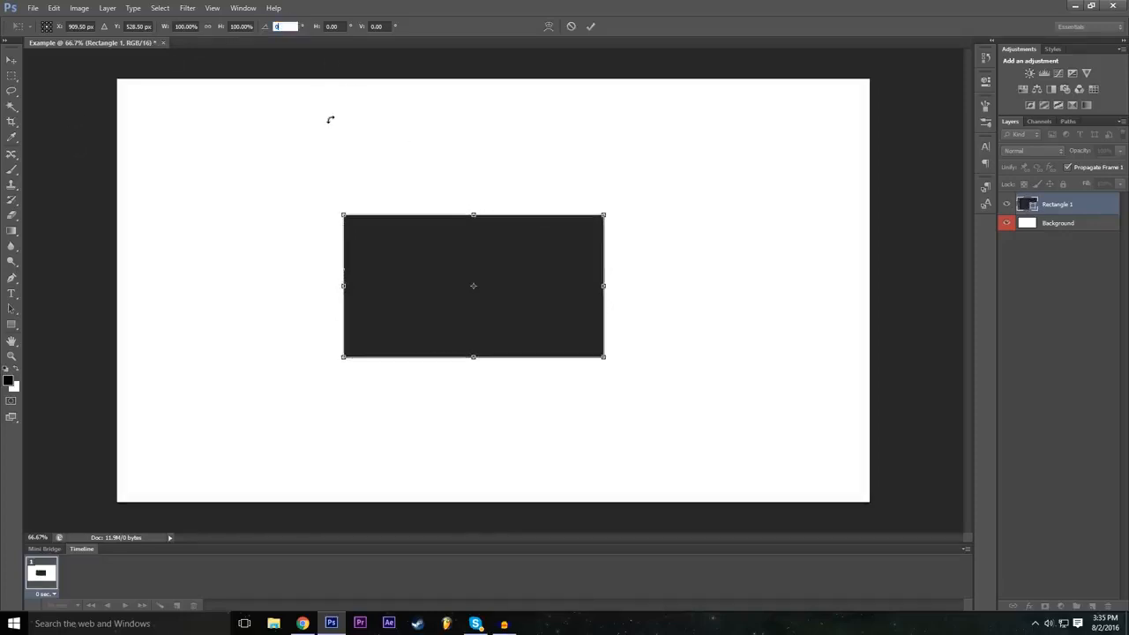
pyautogui.press('Return')
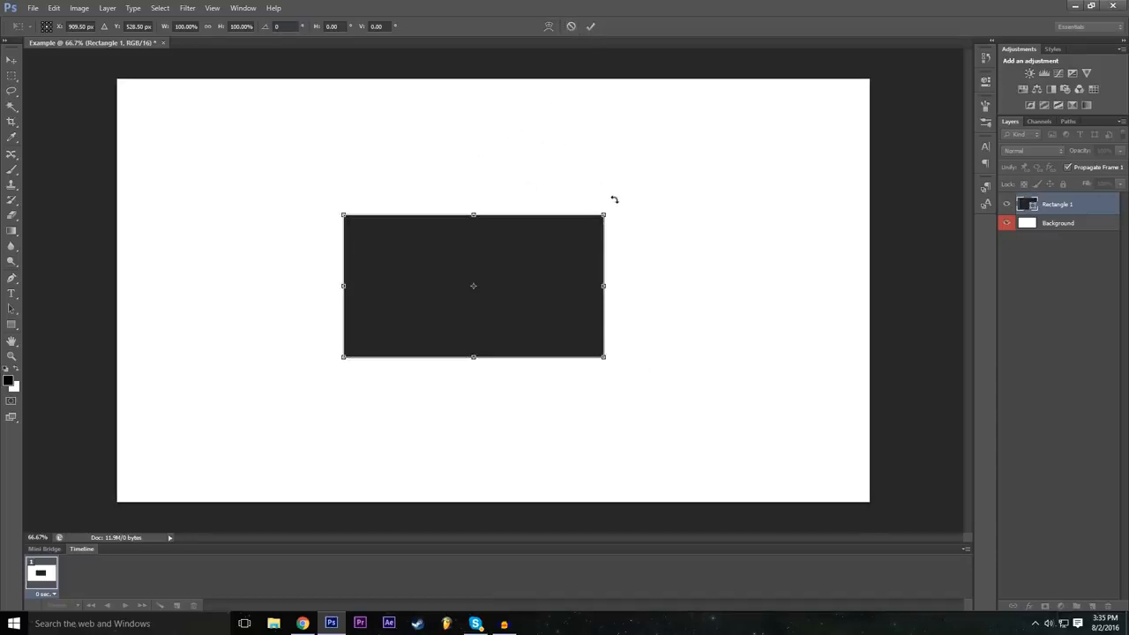
# Step: Try rotating the rectangle to about 49° and stretching it to about 137% width and 212% height, and cancel the transform
pyautogui.moveTo(615, 201); pyautogui.dragTo(632, 337)
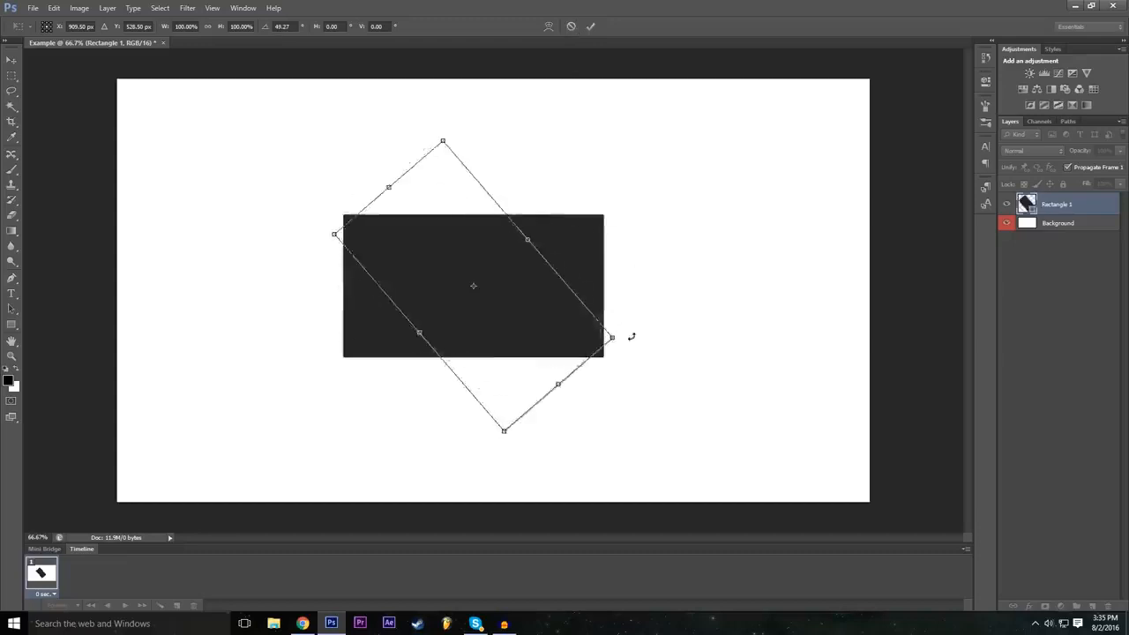
pyautogui.moveTo(558, 385); pyautogui.dragTo(622, 458)
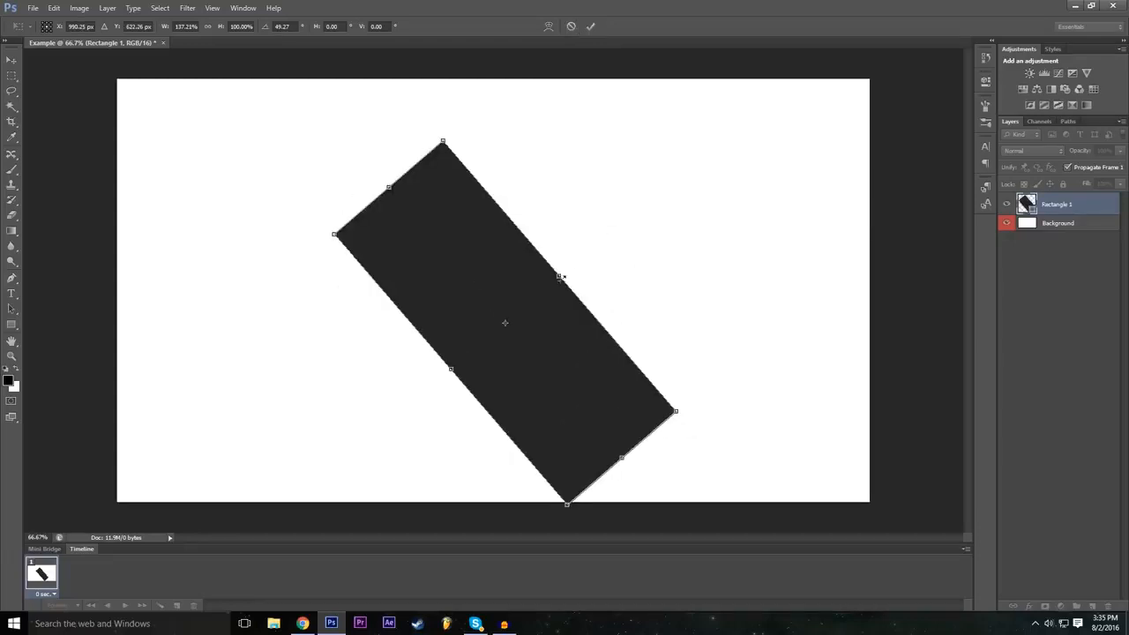
pyautogui.moveTo(560, 278); pyautogui.dragTo(634, 211)
pyautogui.moveTo(452, 369); pyautogui.dragTo(406, 406)
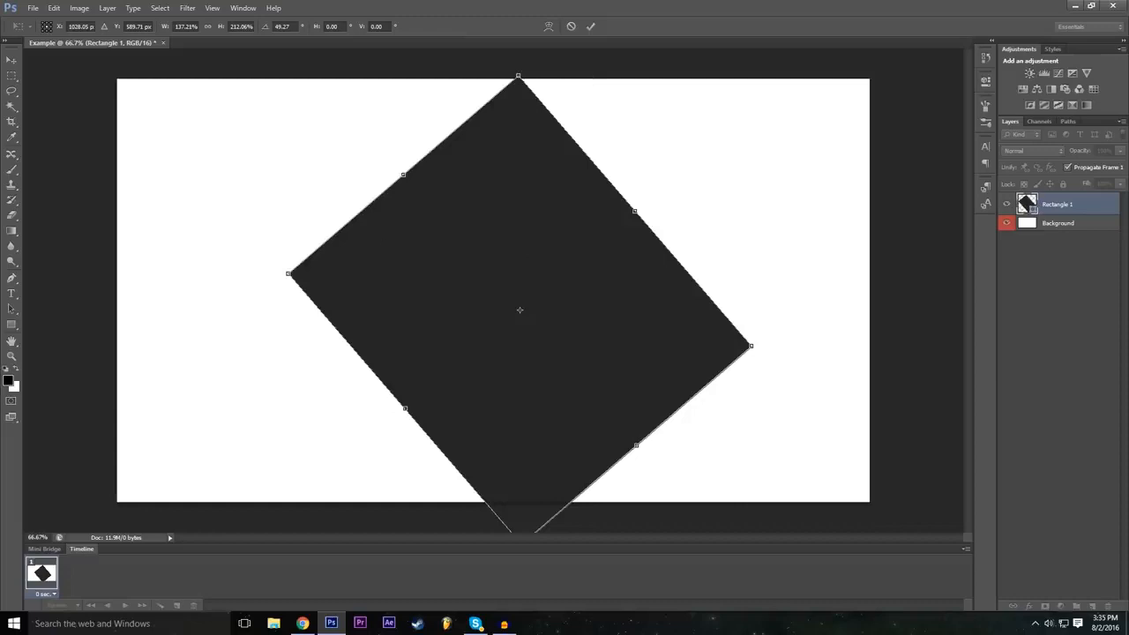
pyautogui.click(570, 27)
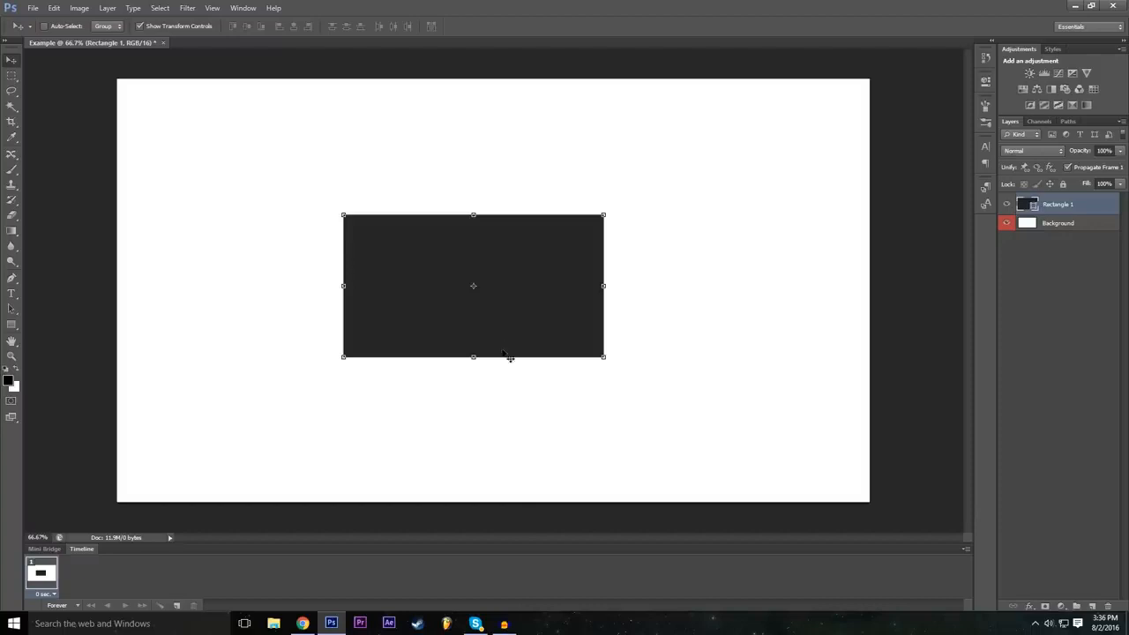
# Step: Free Transform the rectangle: stretch it sideways, set its width and height scale to 200% each, and apply the transform
pyautogui.hotkey('ctrl', 't')
pyautogui.click(185, 27)
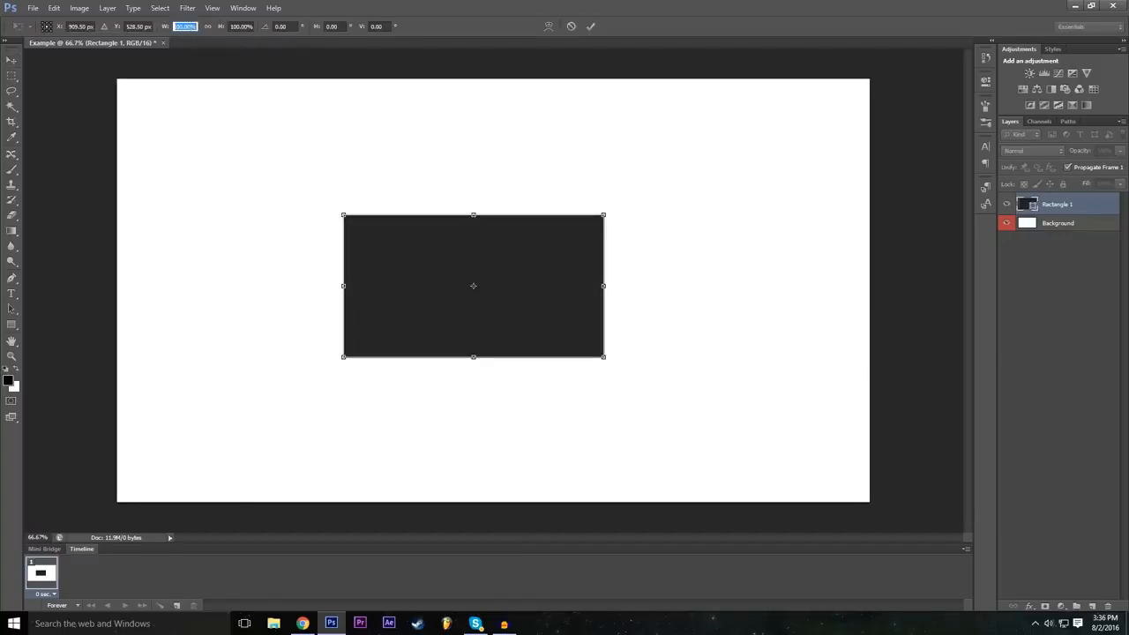
pyautogui.moveTo(602, 285); pyautogui.dragTo(649, 285)
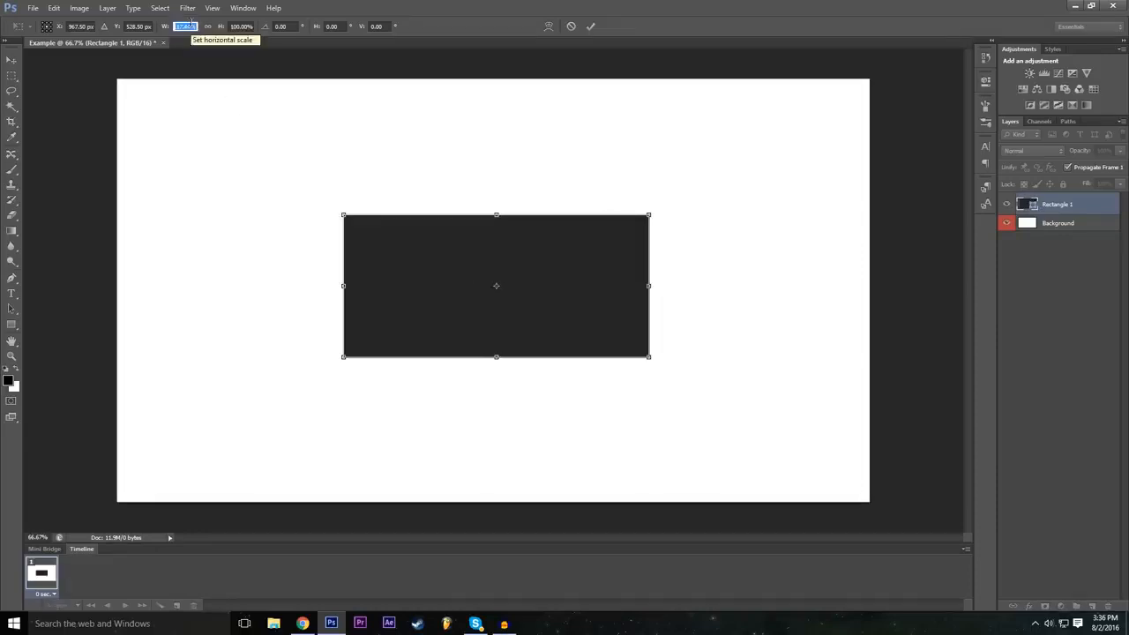
pyautogui.write('200')
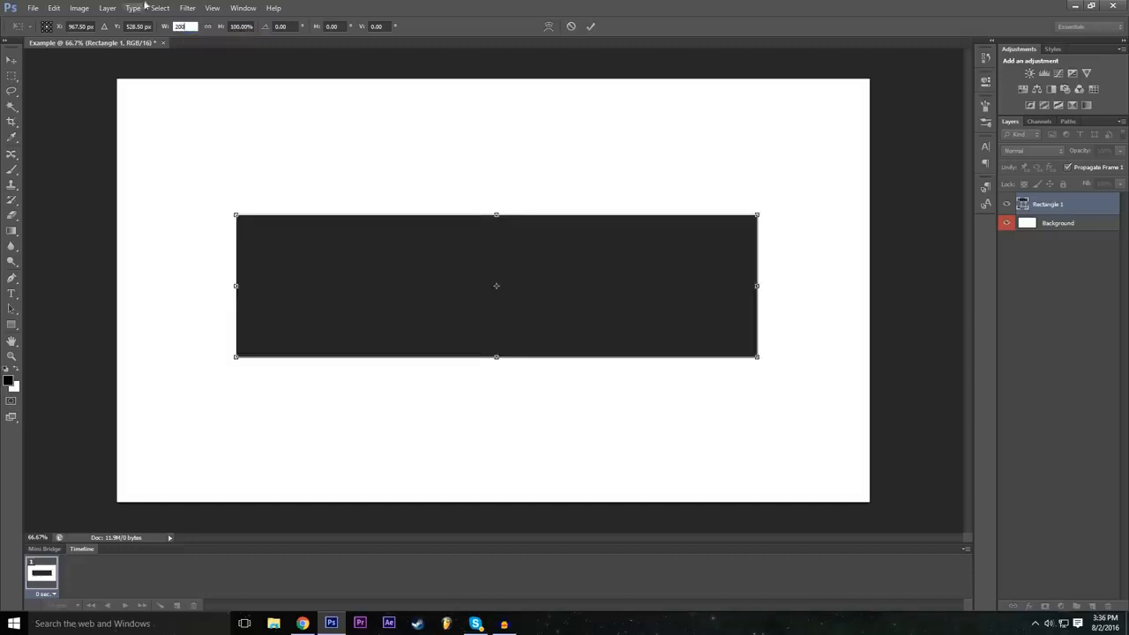
pyautogui.press('Tab')
pyautogui.write('200')
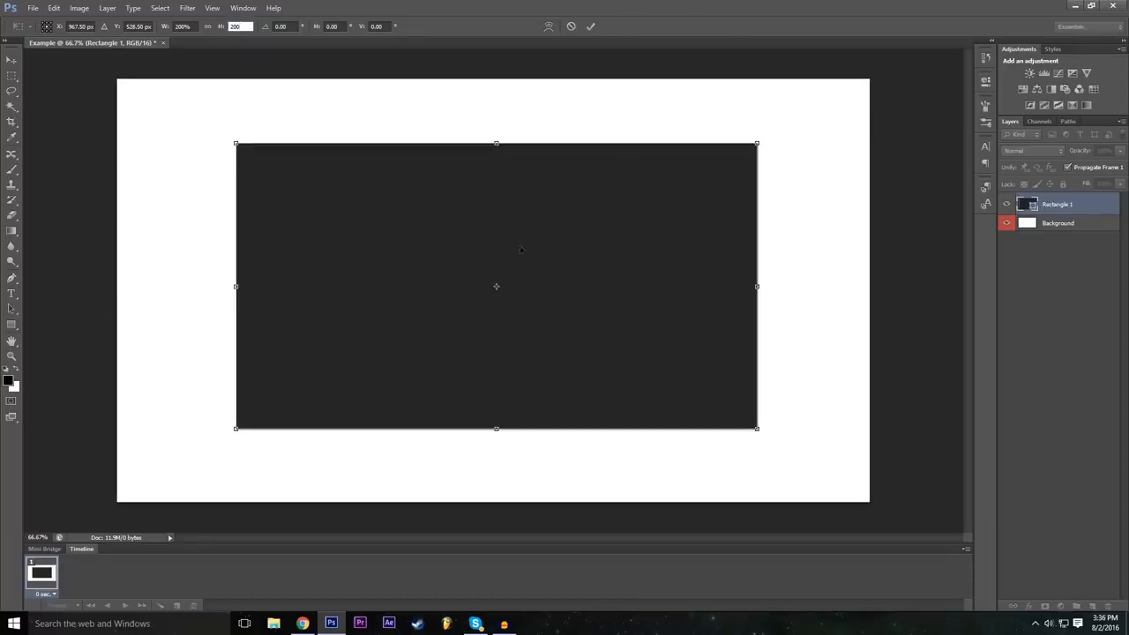
pyautogui.click(591, 26)
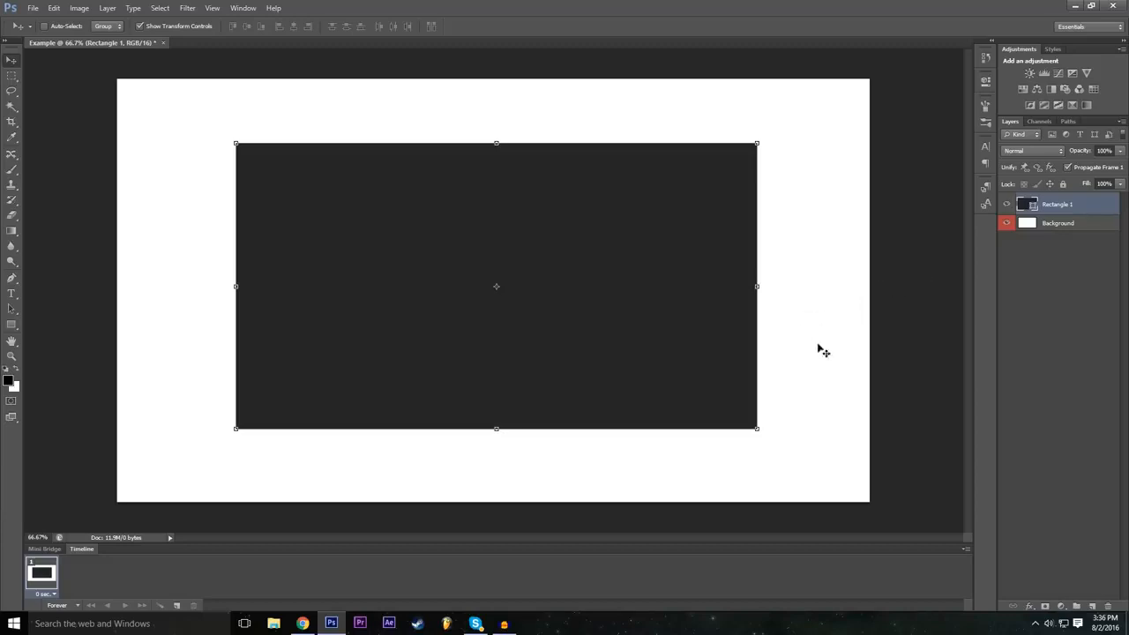
# Step: Select the Background layer, try squashing its height to about 89% from the upper edge, and cancel the transform
pyautogui.click(1057, 224)
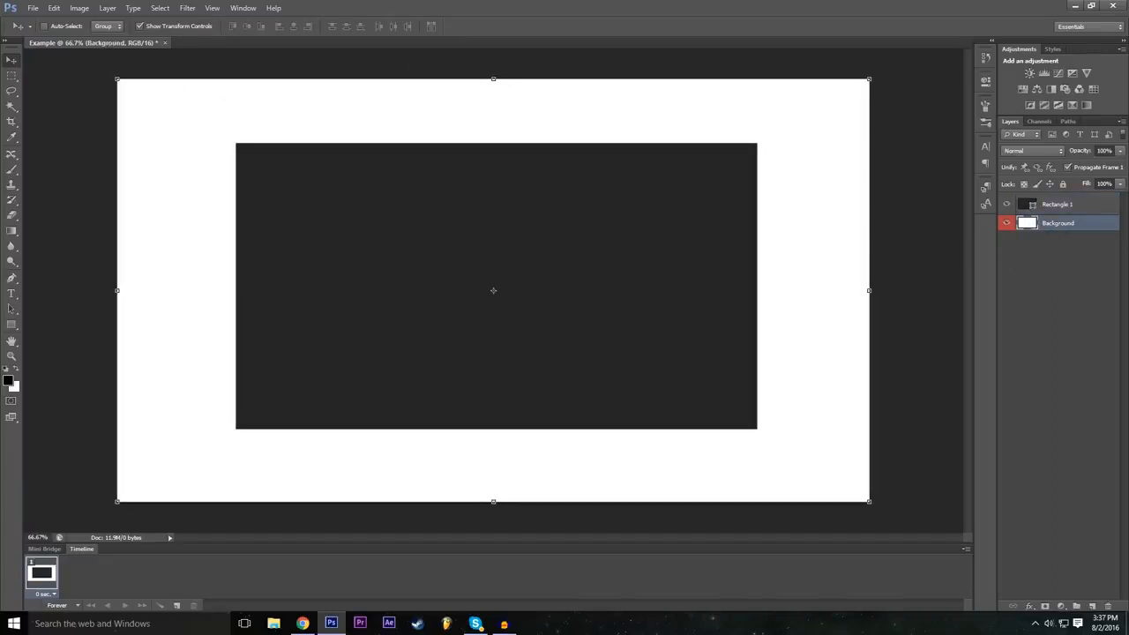
pyautogui.moveTo(491, 81); pyautogui.dragTo(493, 124)
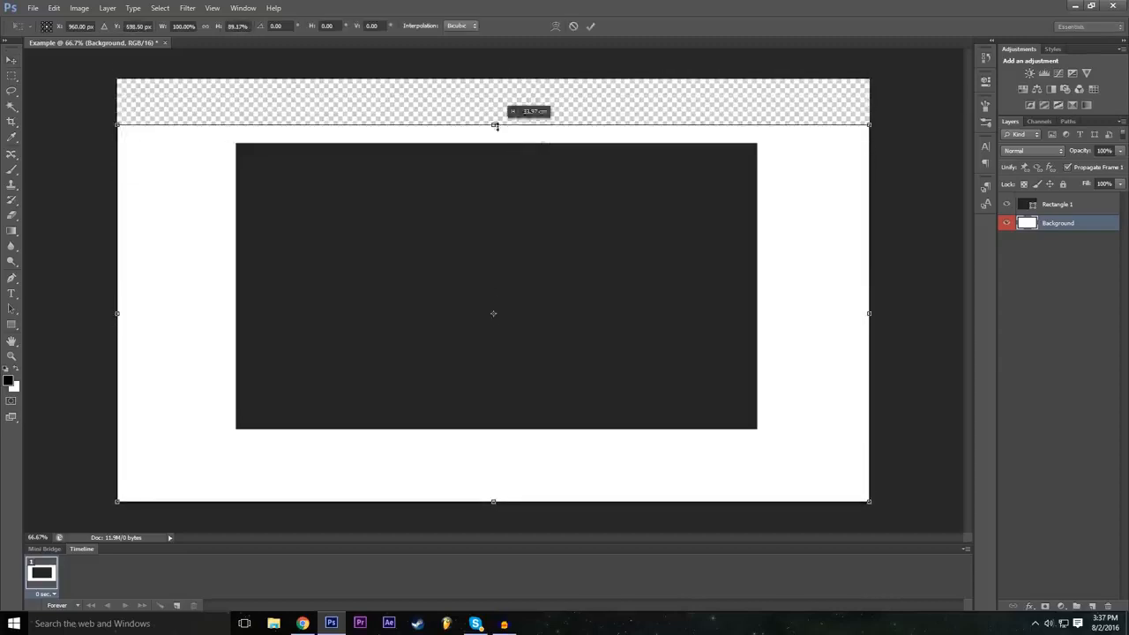
pyautogui.click(573, 26)
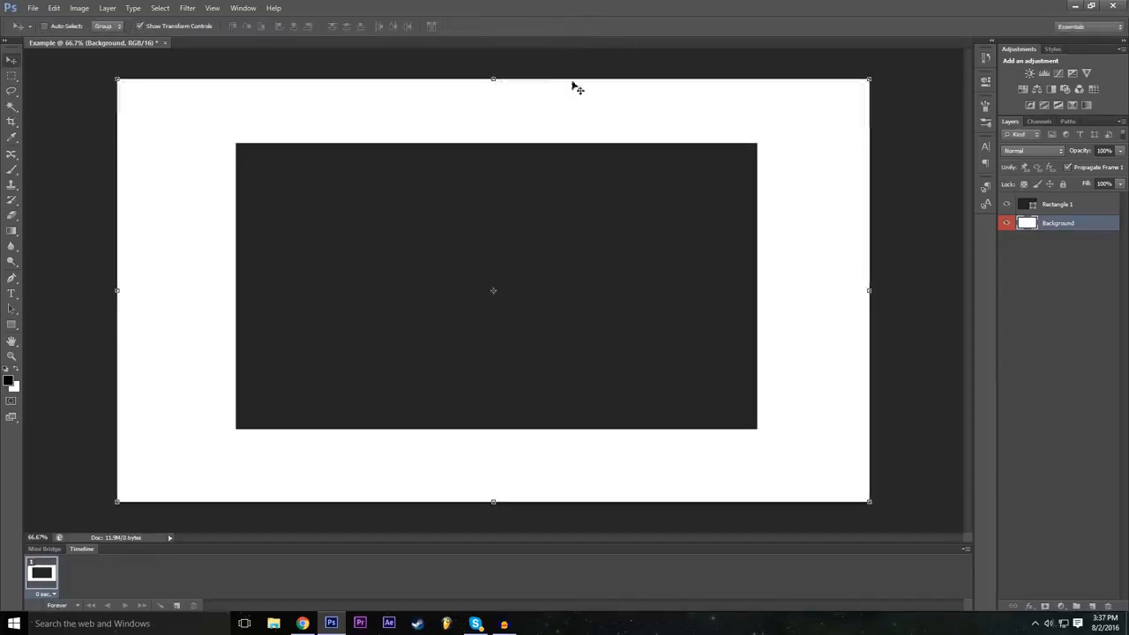
# Step: Alternate the selection between the Rectangle 1 and Background layers to compare their extents on the canvas
pyautogui.click(1077, 210)
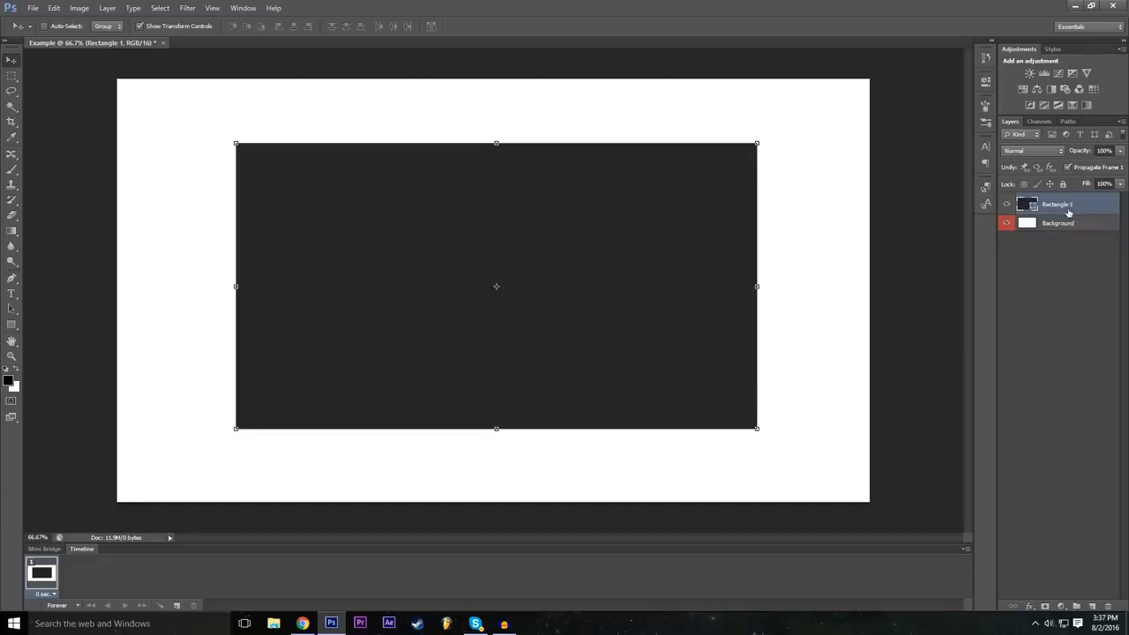
pyautogui.moveTo(1026, 222); pyautogui.dragTo(1056, 227)
pyautogui.click(1063, 224)
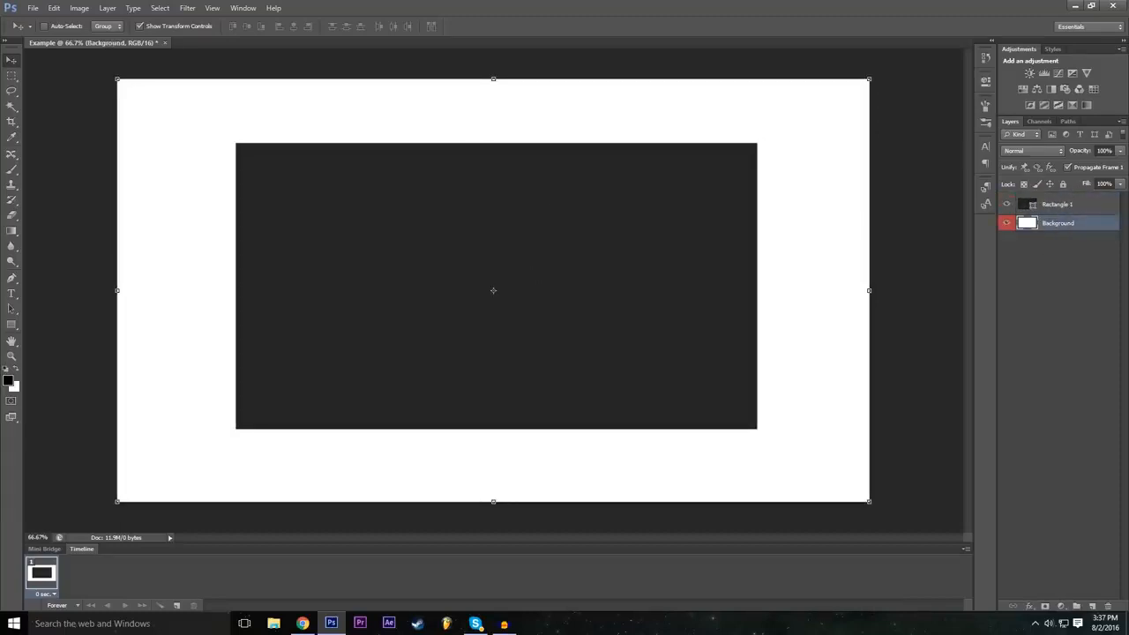
pyautogui.moveTo(1059, 228)
pyautogui.mouseDown()
pyautogui.moveTo(1063, 202)
pyautogui.moveTo(1074, 228)
pyautogui.mouseUp()
pyautogui.click(1056, 204)
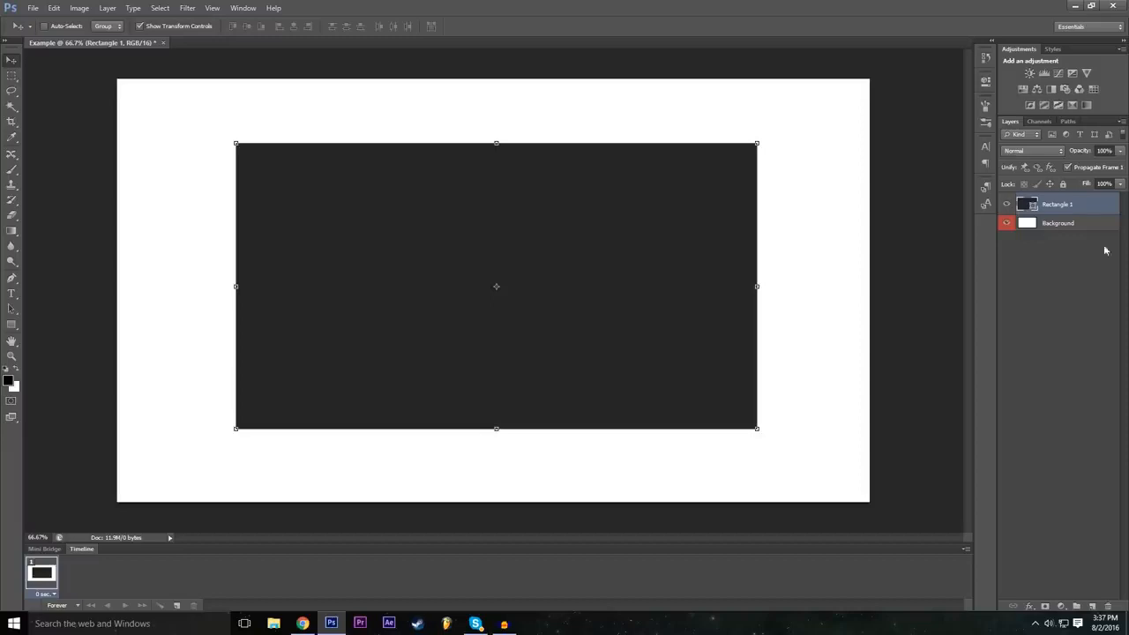
pyautogui.click(1070, 226)
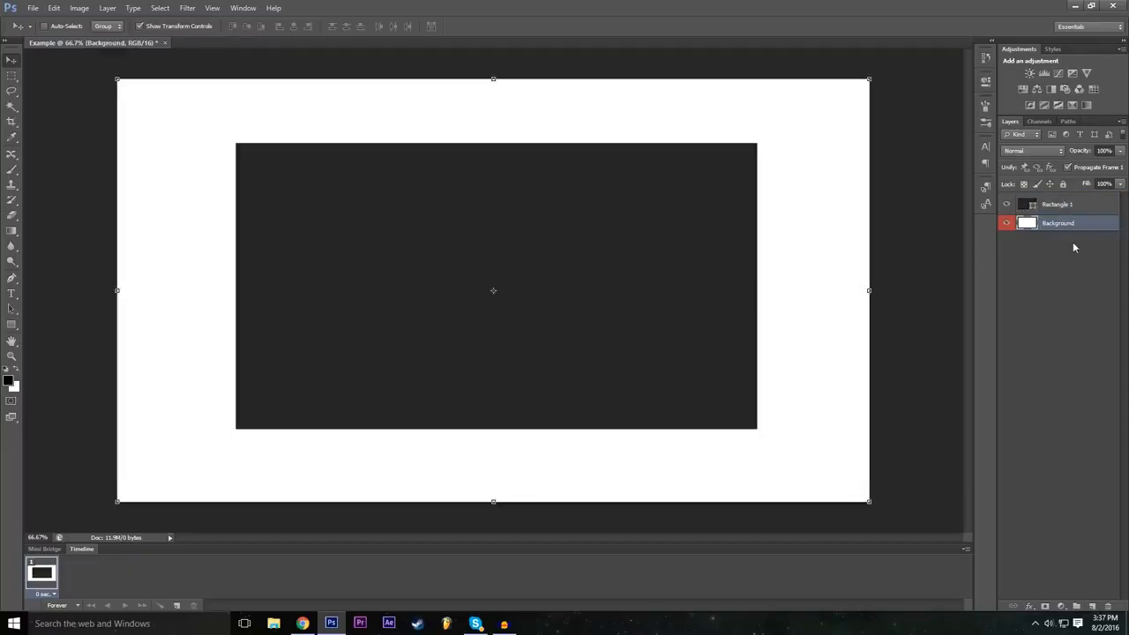
pyautogui.click(1044, 227)
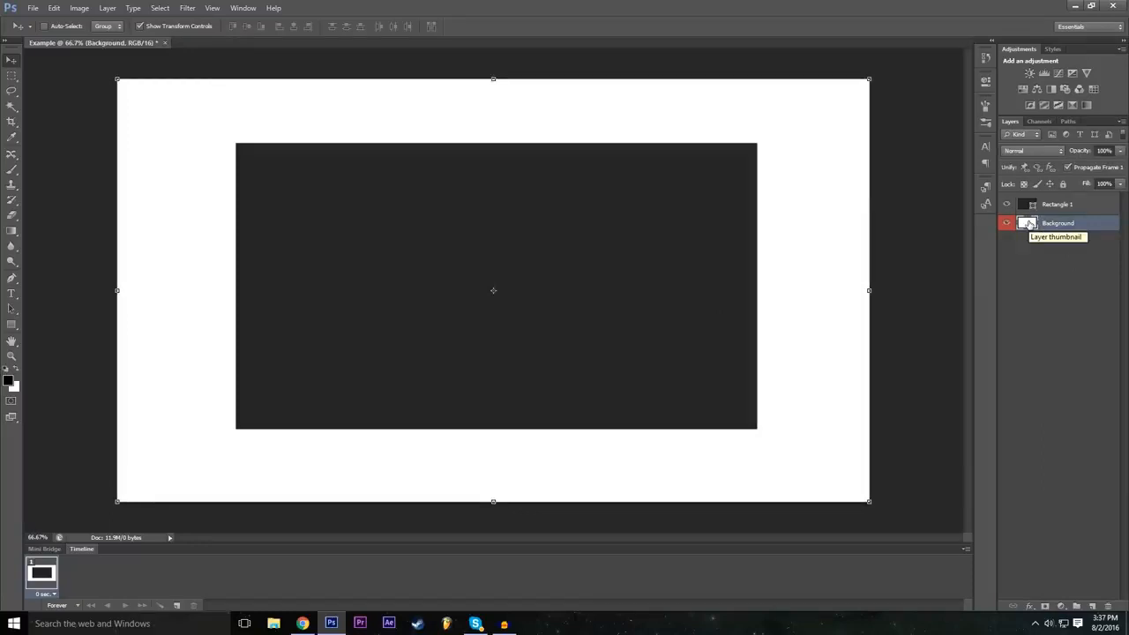
# Step: Select the Rectangle 1 layer and open its Blending Options, moving the dialog clear of the rectangle
pyautogui.click(1051, 205)
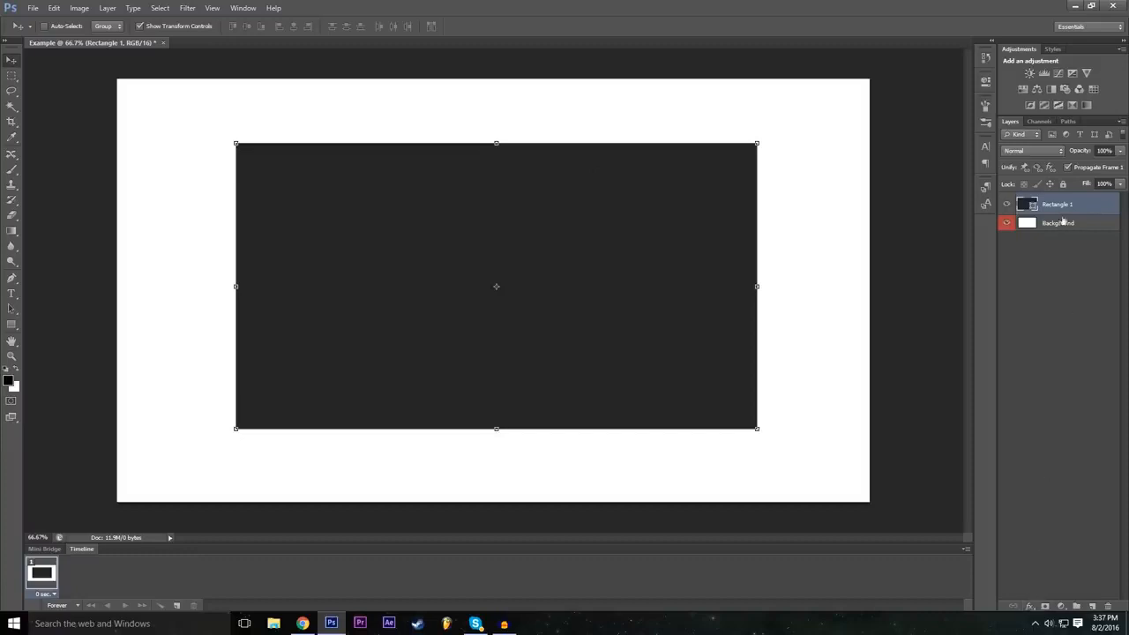
pyautogui.click(1030, 607)
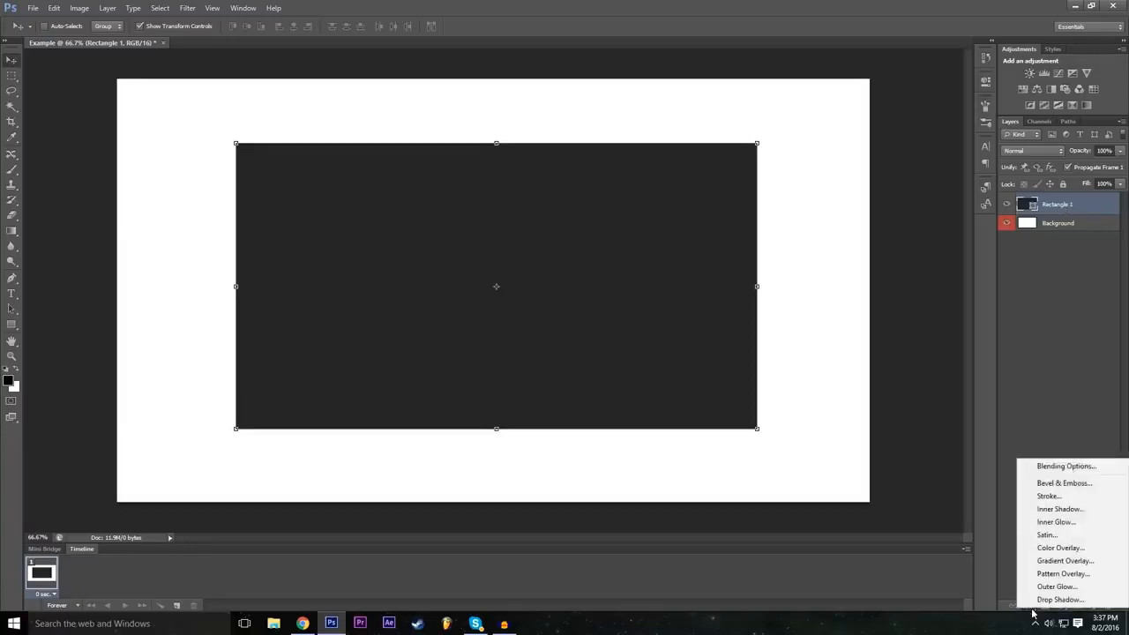
pyautogui.click(1039, 470)
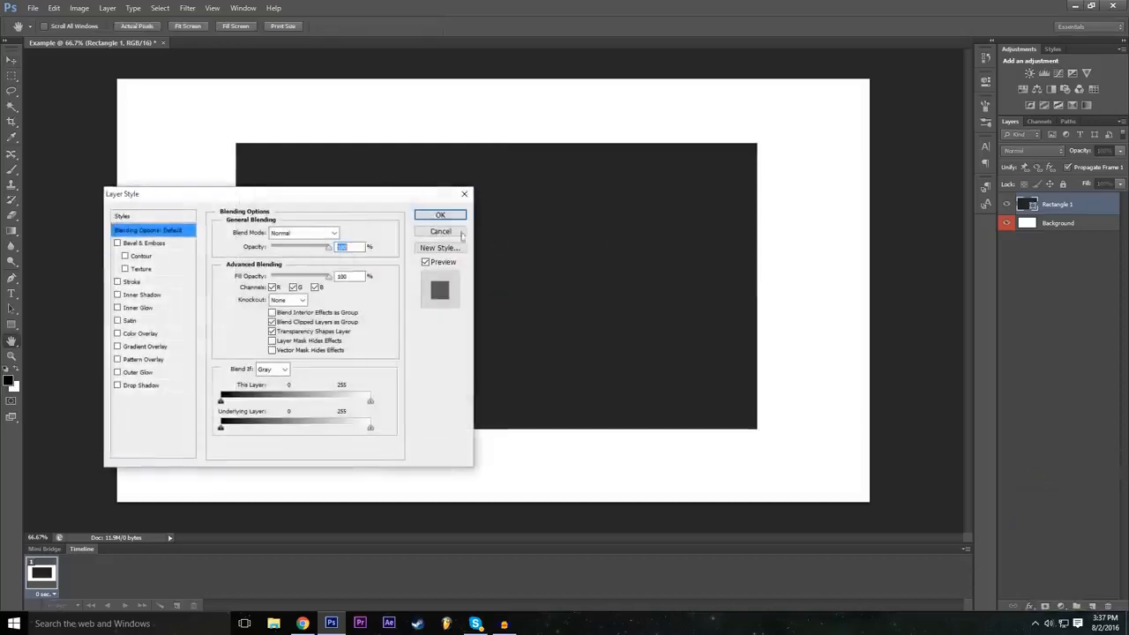
pyautogui.moveTo(383, 187); pyautogui.dragTo(1028, 268)
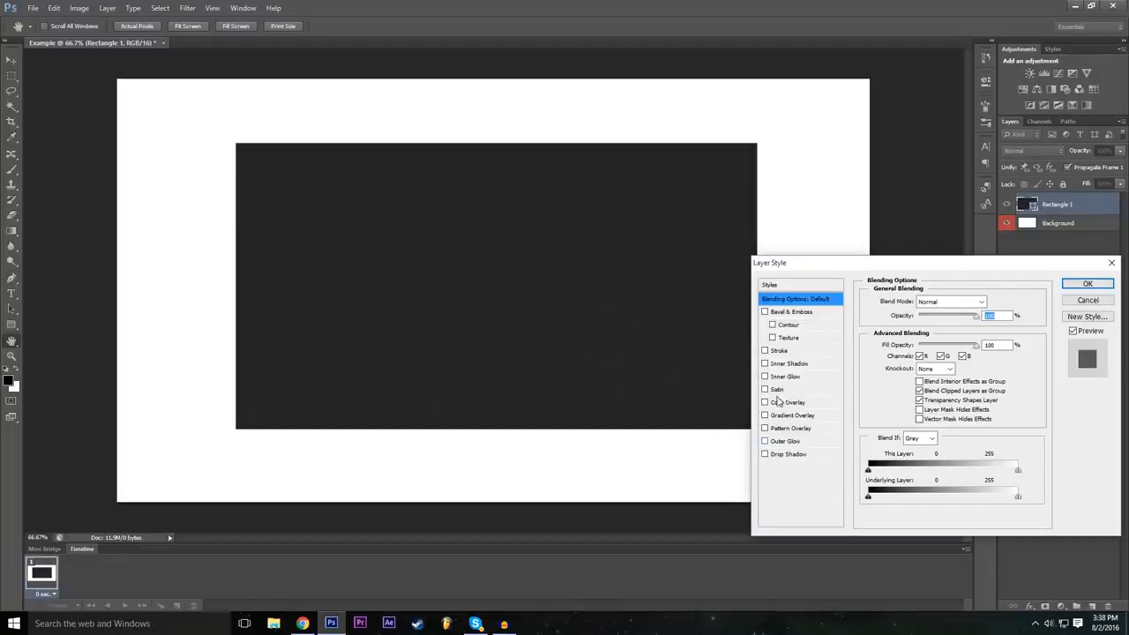
# Step: Add a Drop Shadow to the rectangle, toggling it to compare, with a 23% spread and an enlarged size
pyautogui.click(787, 455)
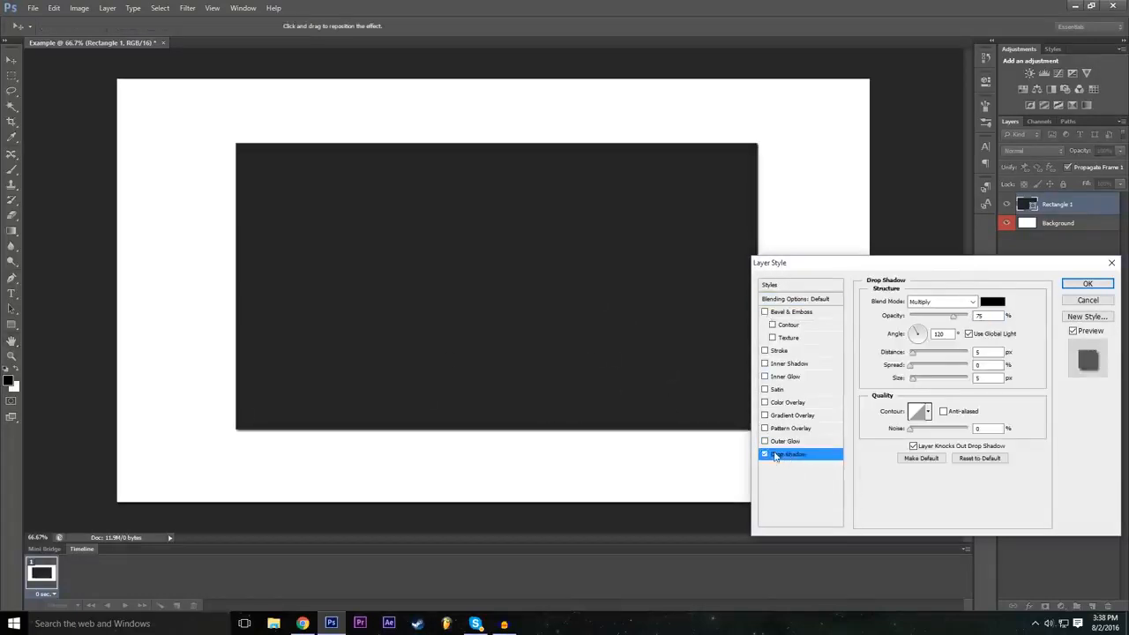
pyautogui.click(764, 454)
pyautogui.click(765, 454)
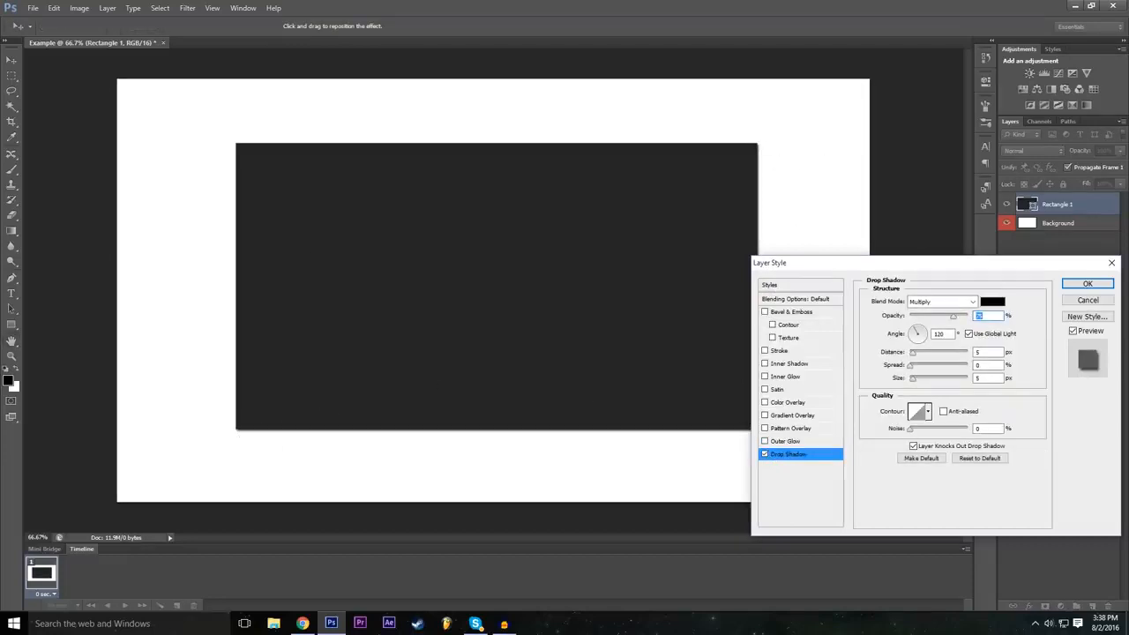
pyautogui.moveTo(916, 382)
pyautogui.mouseDown()
pyautogui.moveTo(938, 379)
pyautogui.moveTo(927, 369)
pyautogui.moveTo(959, 374)
pyautogui.moveTo(914, 370)
pyautogui.moveTo(948, 381)
pyautogui.moveTo(924, 385)
pyautogui.mouseUp()
pyautogui.click(942, 377)
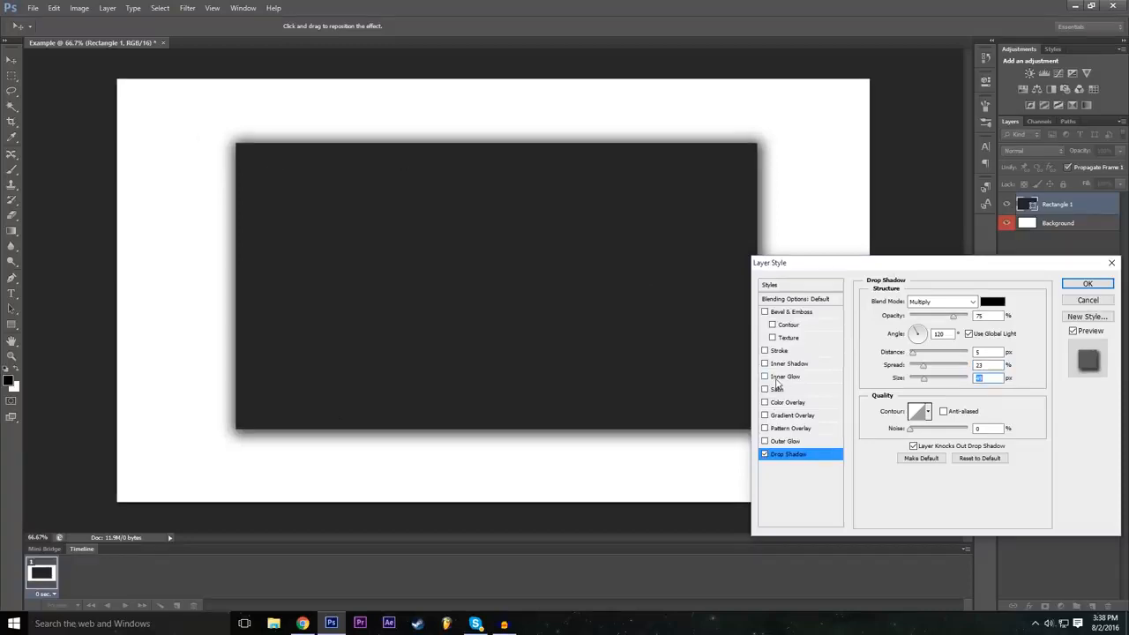
# Step: Enable the Stroke effect on the rectangle and set its colour to pure red, ff0000
pyautogui.moveTo(863, 270)
pyautogui.mouseDown()
pyautogui.moveTo(861, 234)
pyautogui.moveTo(871, 263)
pyautogui.mouseUp()
pyautogui.click(773, 345)
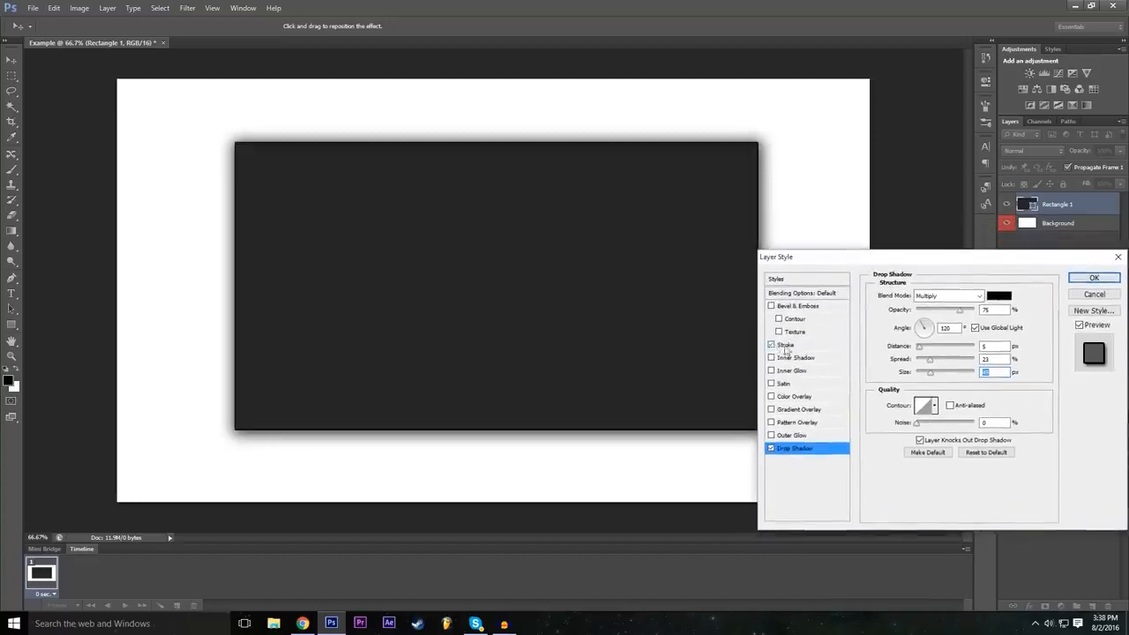
pyautogui.click(790, 345)
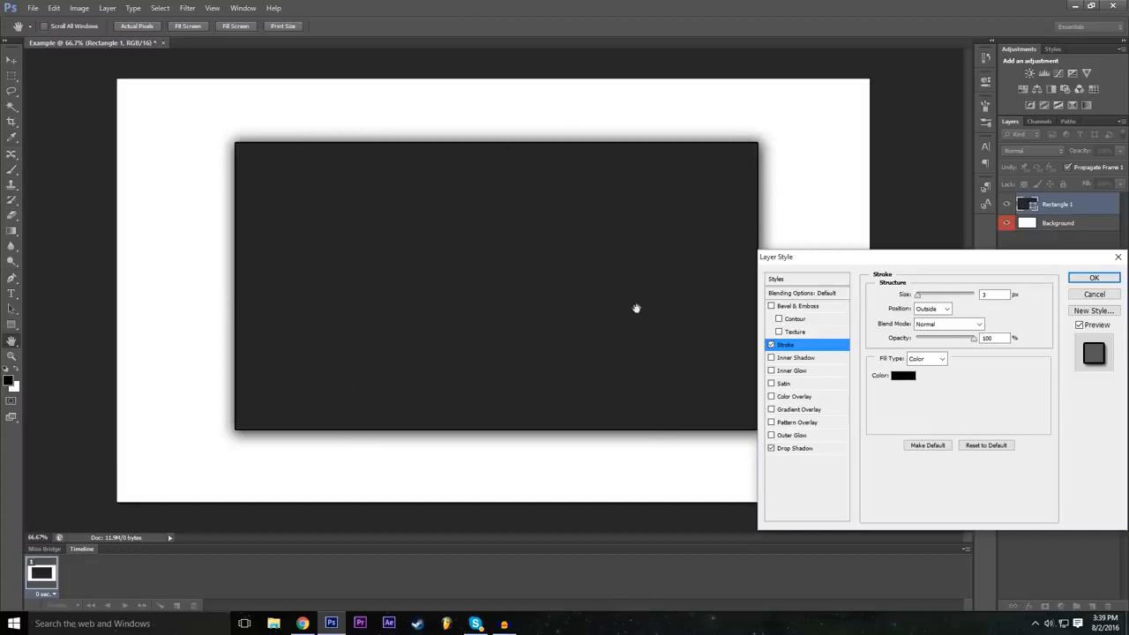
pyautogui.moveTo(894, 261); pyautogui.dragTo(885, 261)
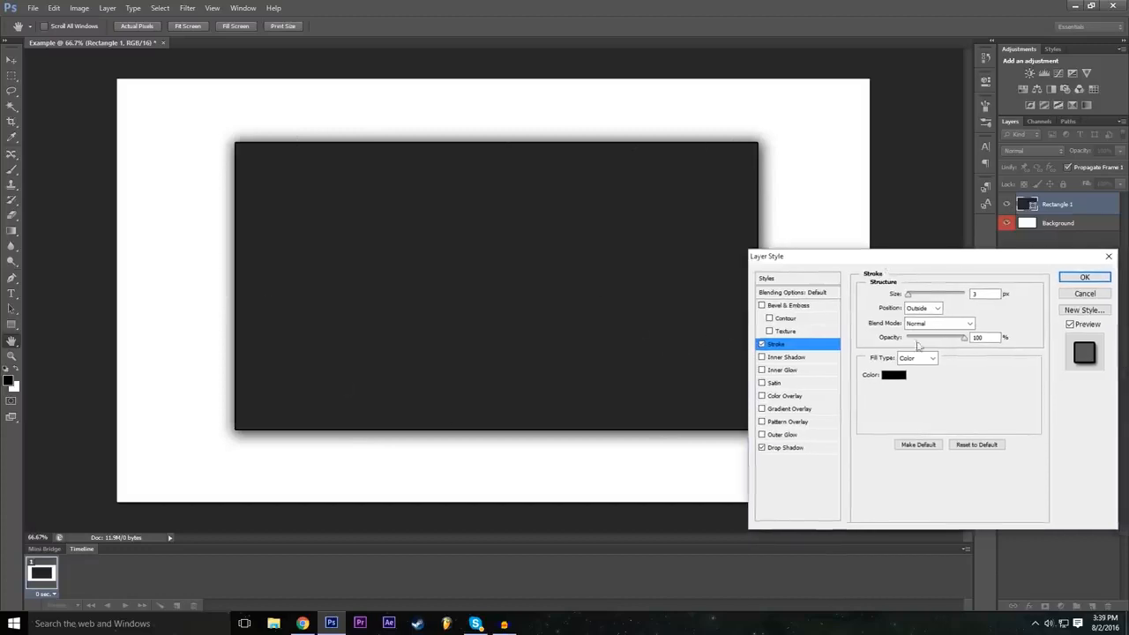
pyautogui.click(896, 378)
pyautogui.click(538, 318)
pyautogui.write('255')
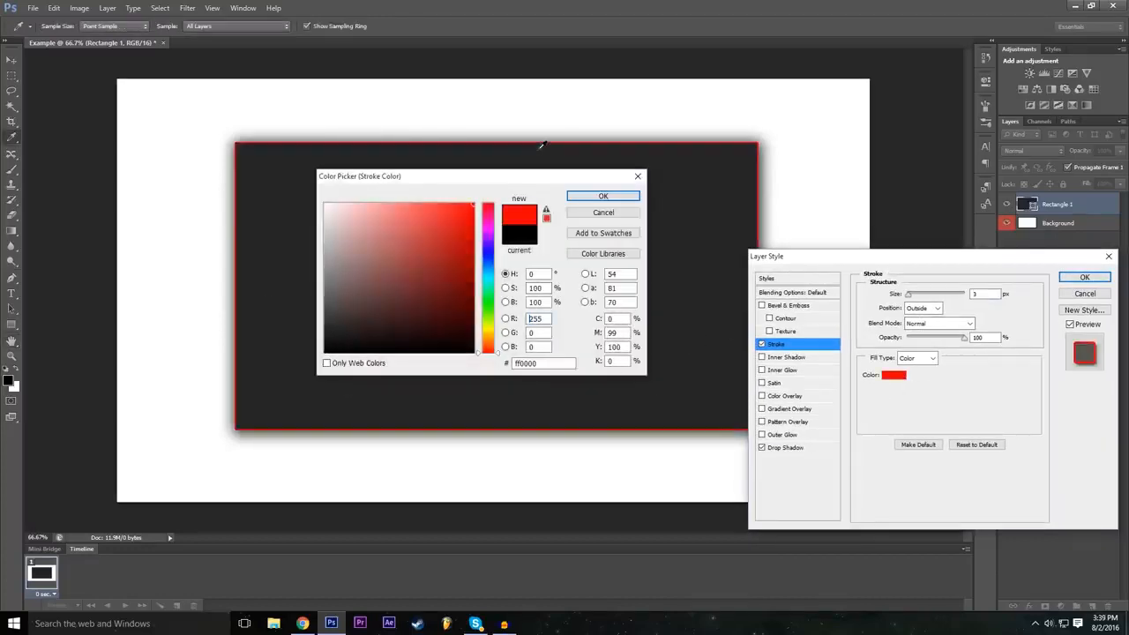
pyautogui.click(602, 198)
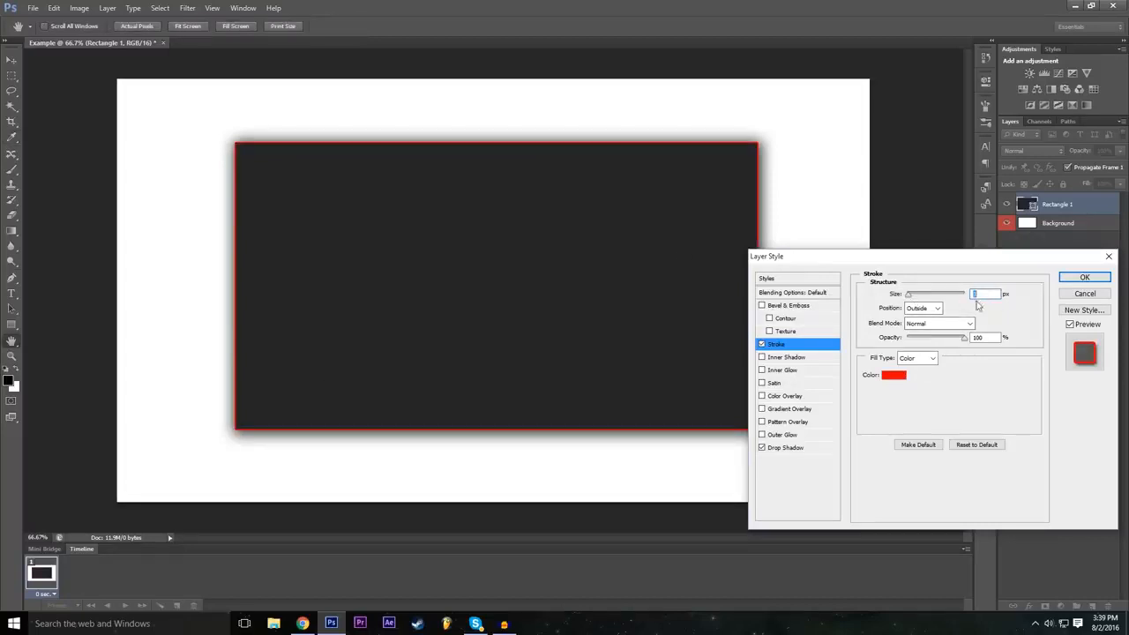
# Step: Thicken the rectangle's red stroke and set its size to 10 px
pyautogui.moveTo(908, 298); pyautogui.dragTo(915, 298)
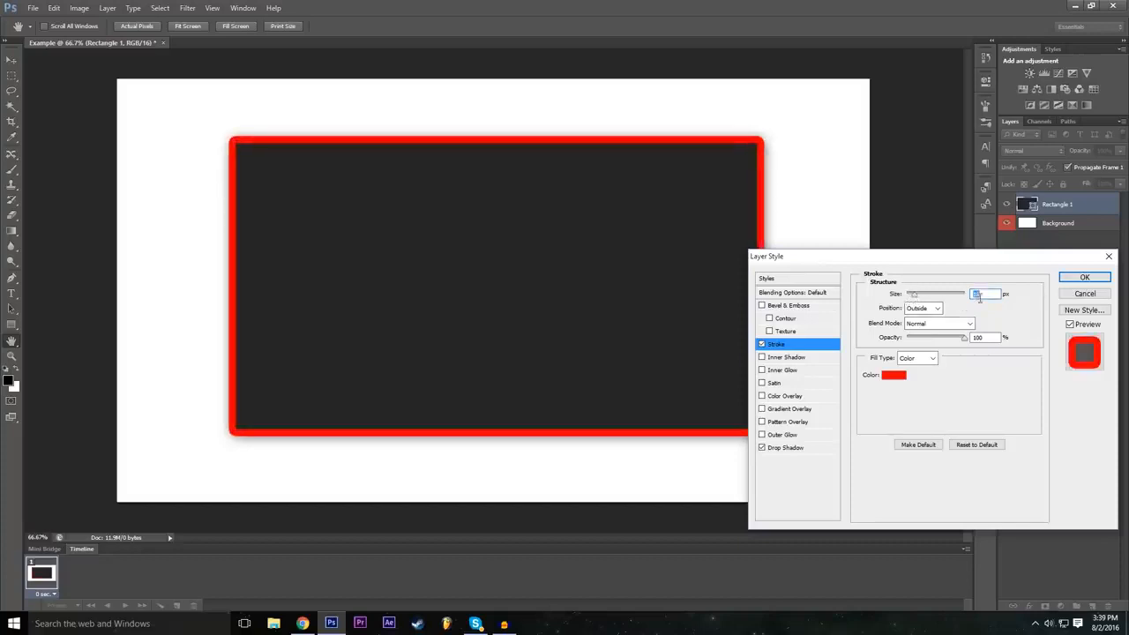
pyautogui.doubleClick(986, 297)
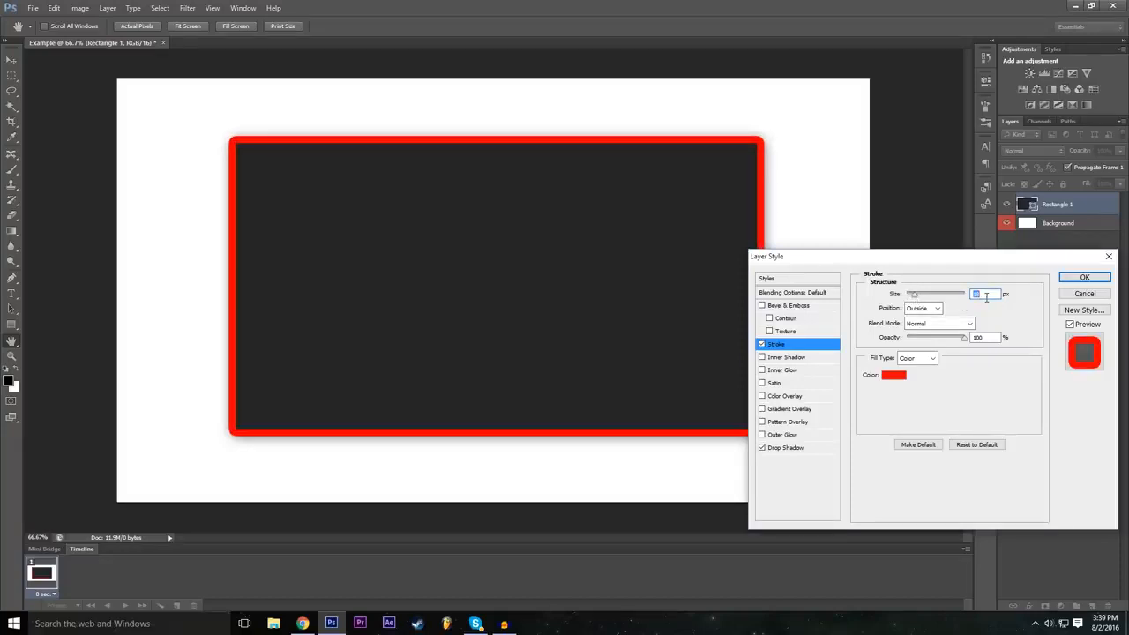
pyautogui.write('10')
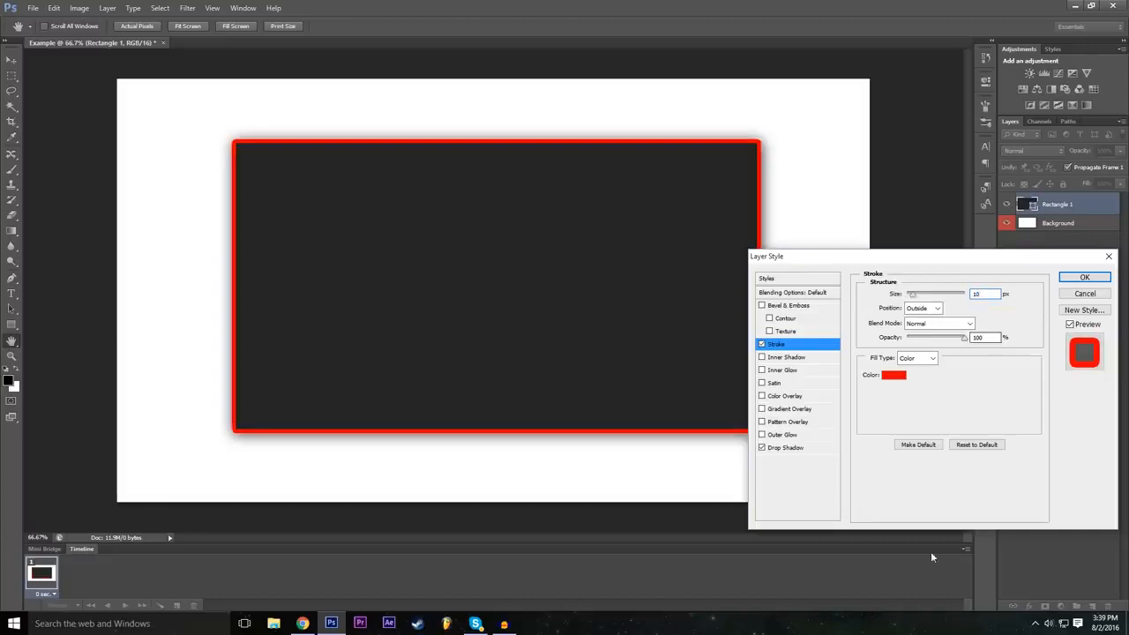
pyautogui.click(986, 410)
# Step: Turn on Bevel & Emboss for the rectangle, toggle it to compare, and increase the bevel's depth
pyautogui.click(761, 306)
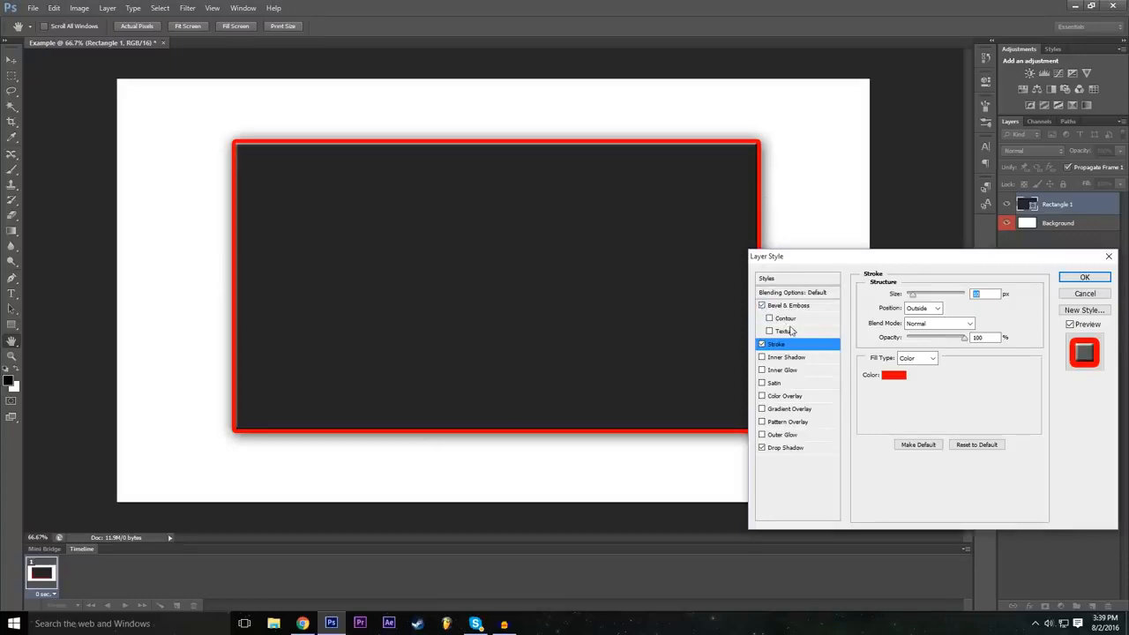
pyautogui.click(787, 306)
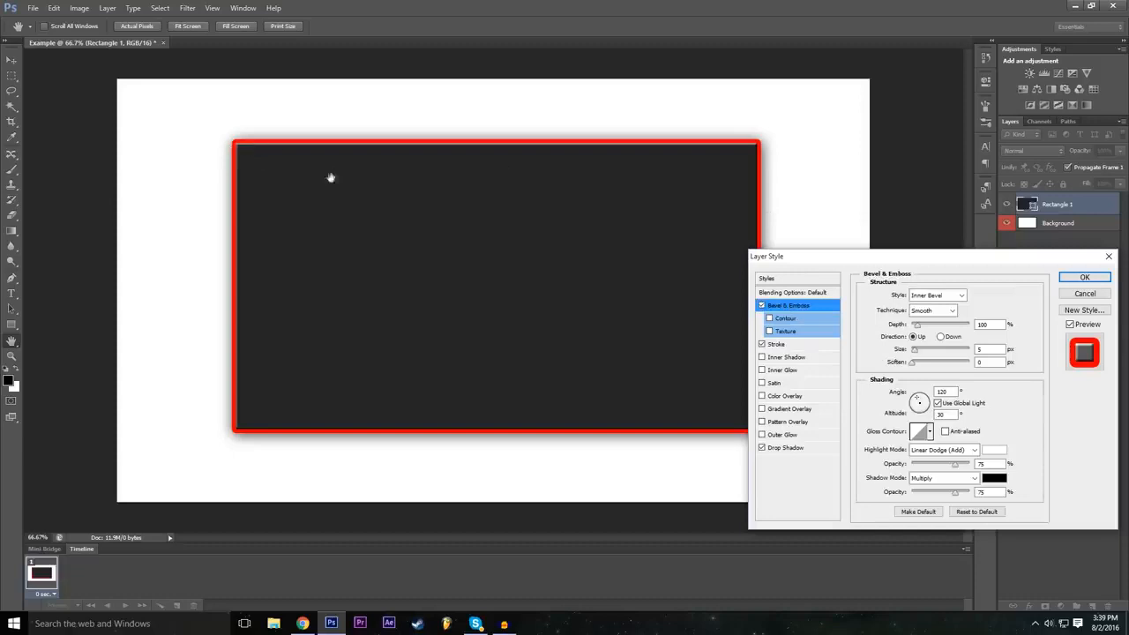
pyautogui.click(762, 305)
pyautogui.click(761, 305)
pyautogui.moveTo(917, 327)
pyautogui.mouseDown()
pyautogui.moveTo(946, 328)
pyautogui.moveTo(929, 331)
pyautogui.mouseUp()
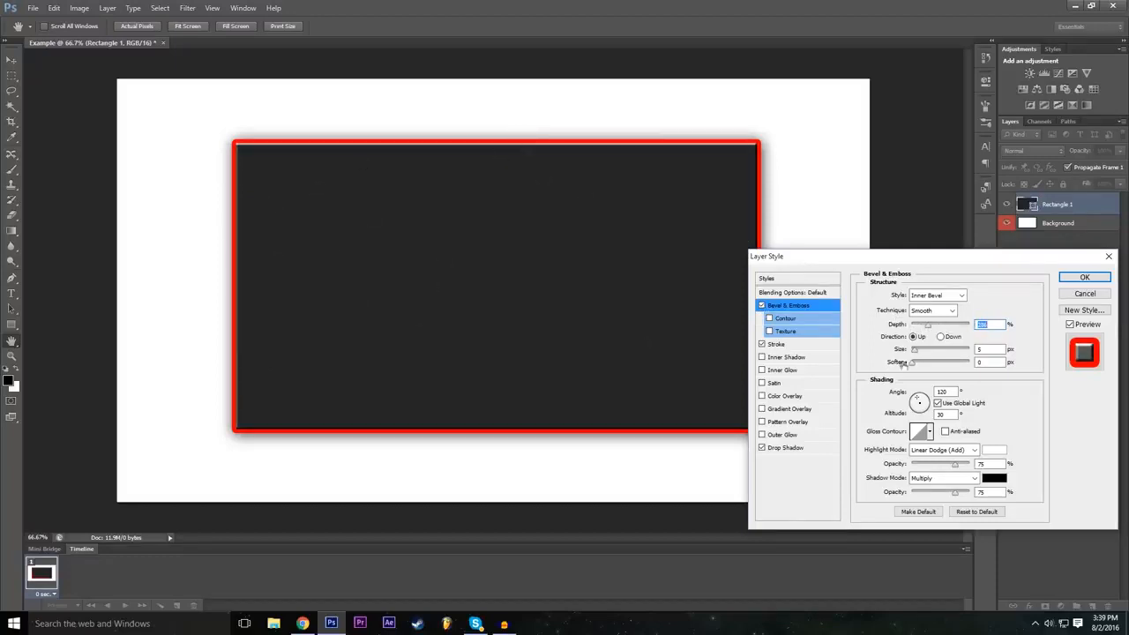
# Step: Increase the rectangle's bevel size and turn on Pattern Overlay, trying the available pattern swatches in turn
pyautogui.moveTo(915, 350)
pyautogui.mouseDown()
pyautogui.moveTo(943, 353)
pyautogui.moveTo(918, 354)
pyautogui.mouseUp()
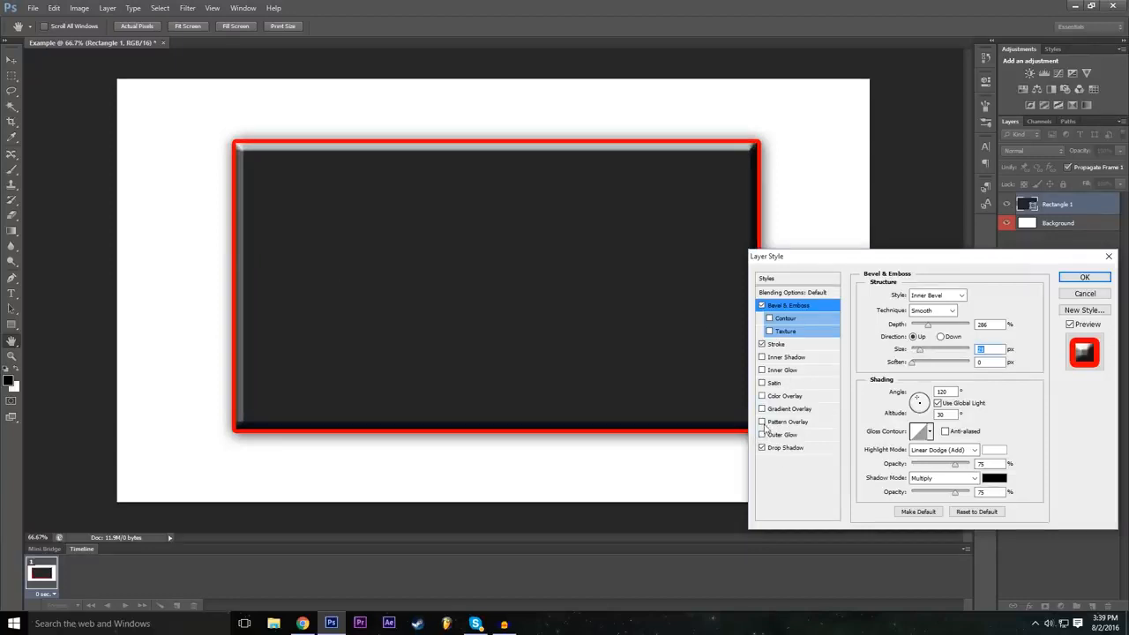
pyautogui.click(764, 423)
pyautogui.click(932, 340)
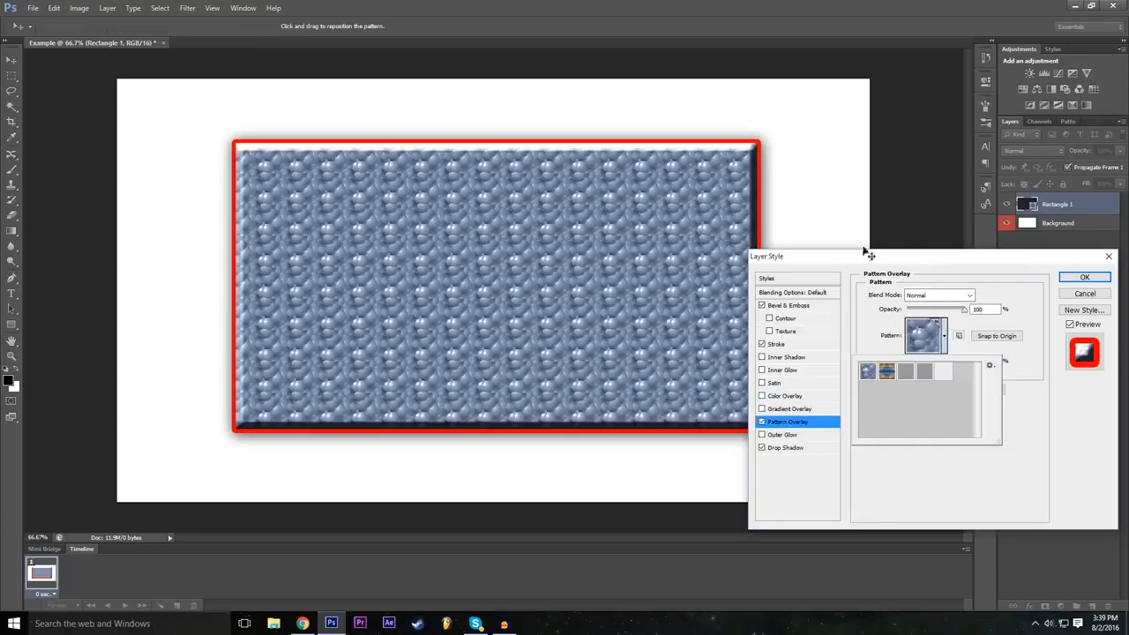
pyautogui.click(888, 372)
pyautogui.click(904, 376)
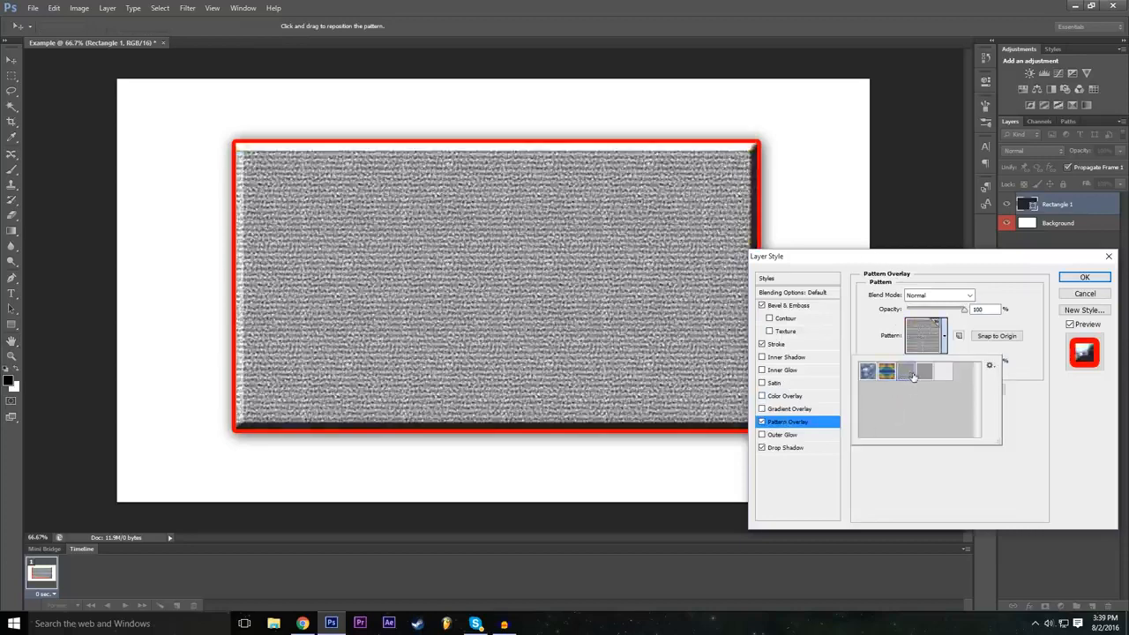
pyautogui.click(924, 374)
pyautogui.click(944, 374)
pyautogui.click(926, 373)
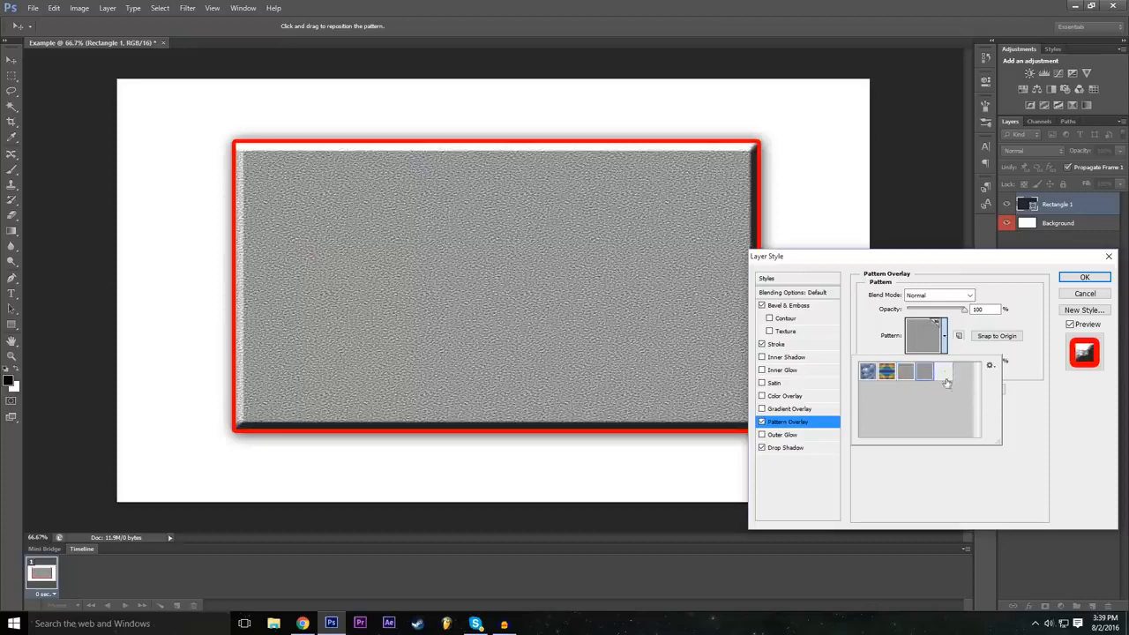
pyautogui.click(944, 375)
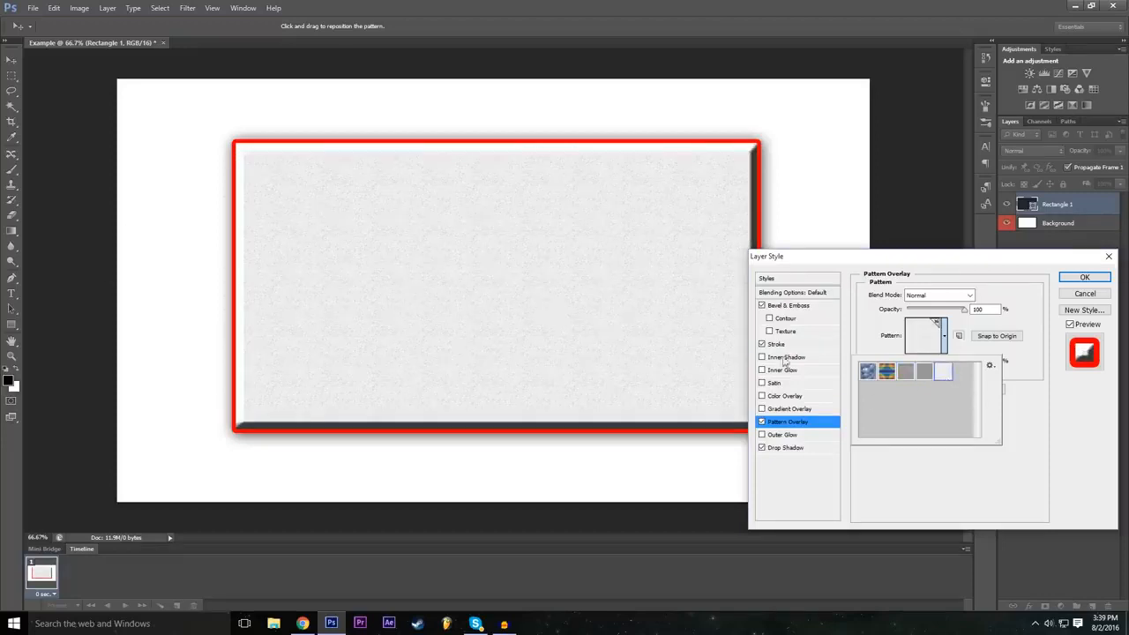
# Step: Compare the pattern swatches again, apply the coarse grey woven one, and toggle the Pattern Overlay off and on
pyautogui.click(867, 373)
pyautogui.click(886, 373)
pyautogui.click(924, 374)
pyautogui.click(942, 374)
pyautogui.click(922, 375)
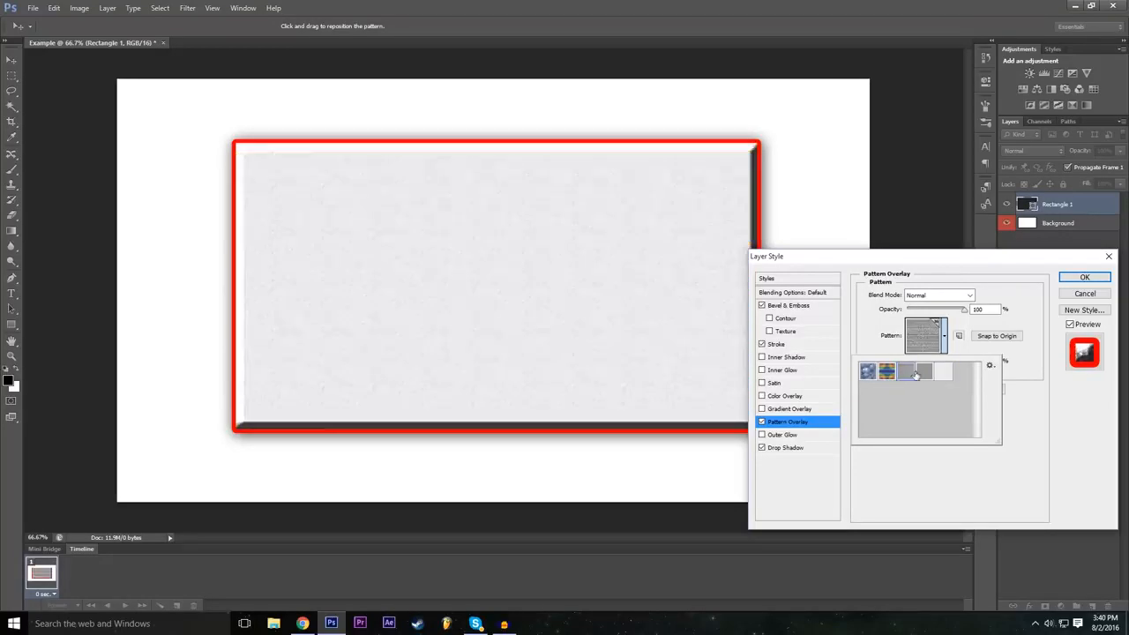
pyautogui.click(908, 485)
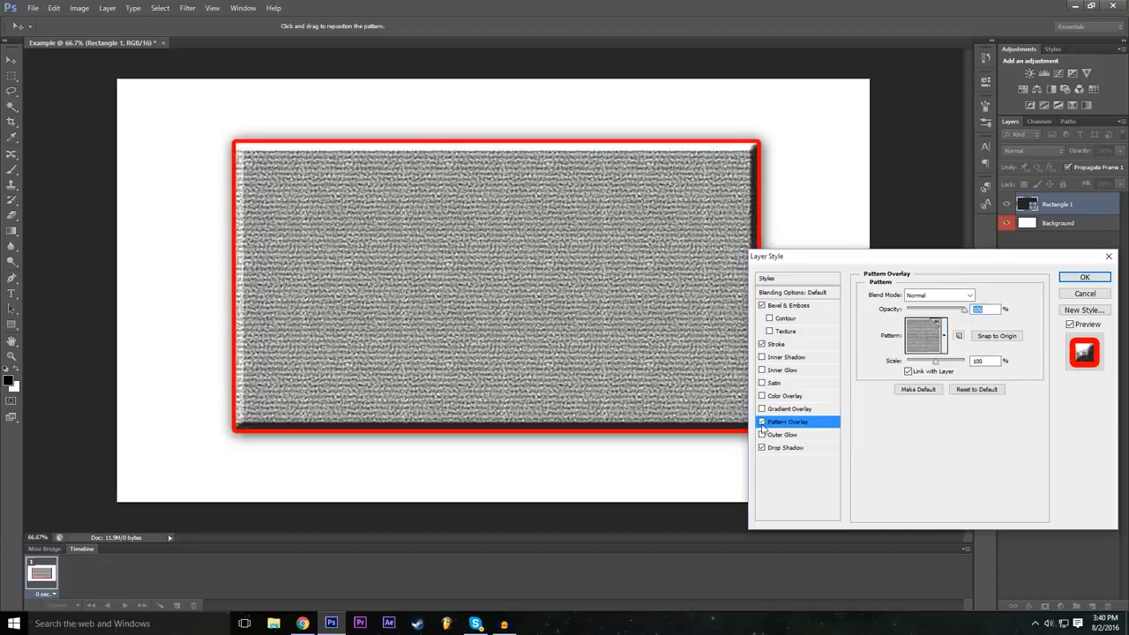
pyautogui.click(762, 422)
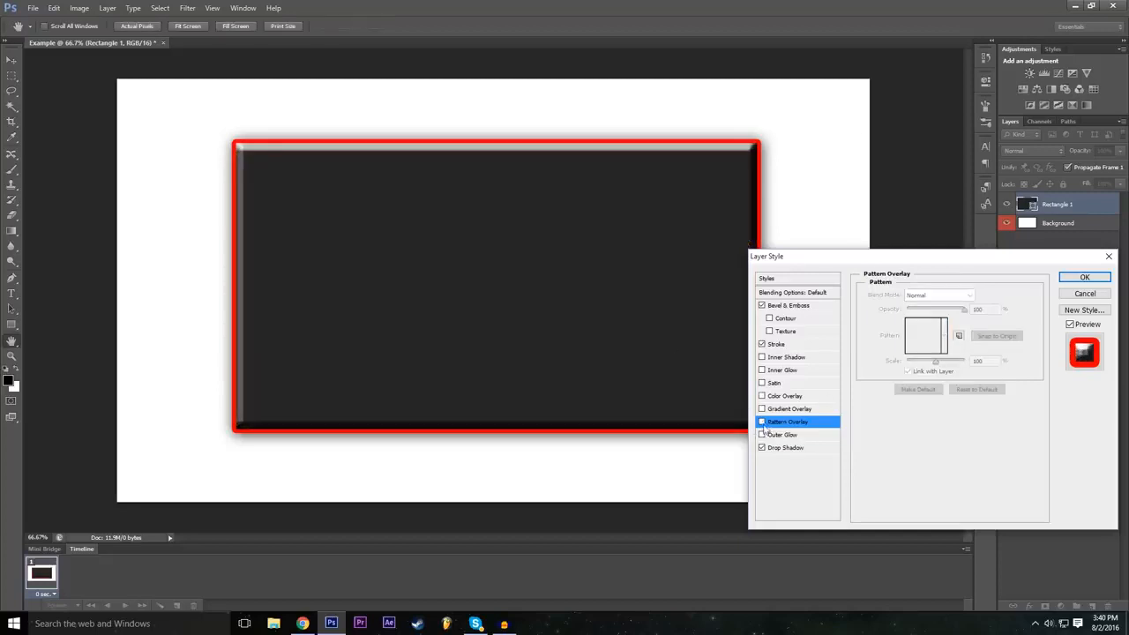
pyautogui.click(762, 423)
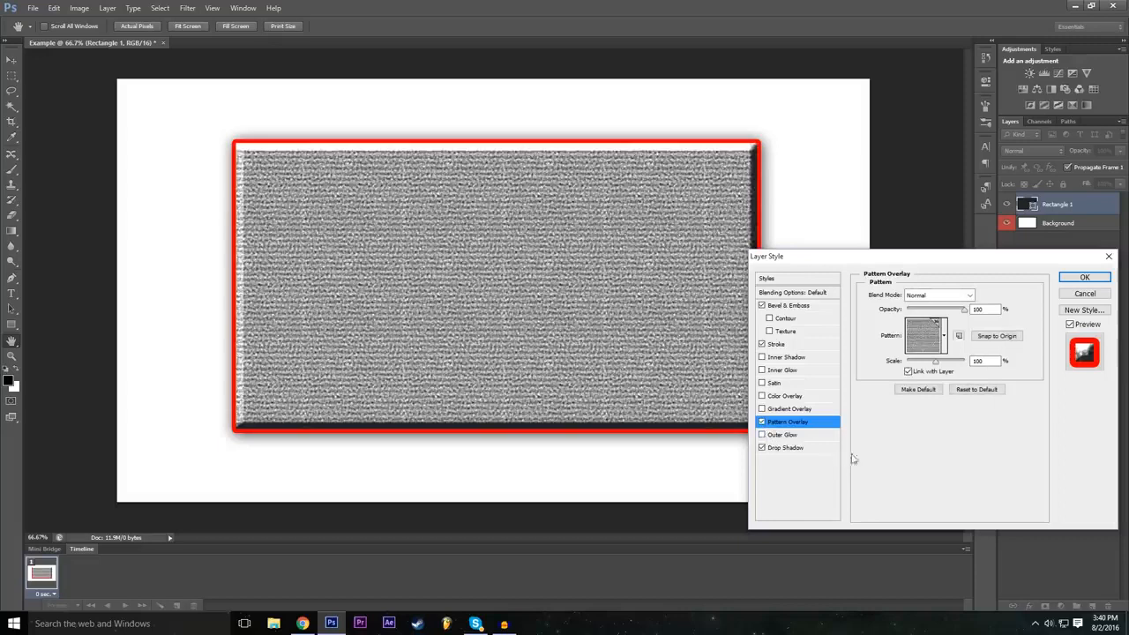
# Step: Add an Outer Glow to the rectangle with a size of 59 px, a red colour and a 24% spread
pyautogui.click(783, 435)
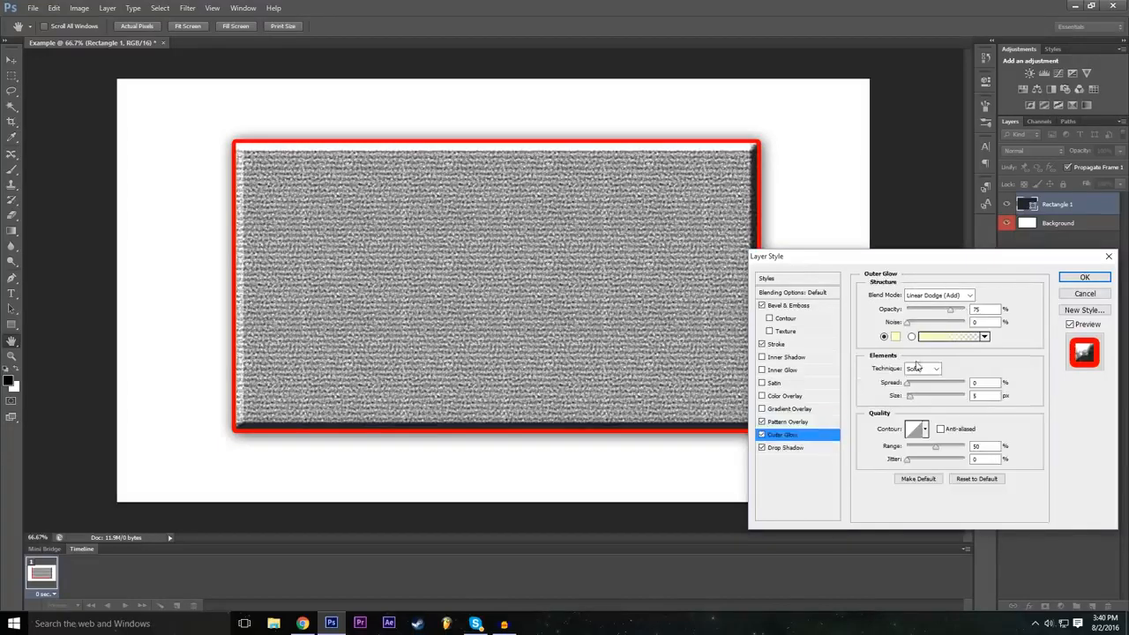
pyautogui.moveTo(914, 396); pyautogui.dragTo(925, 398)
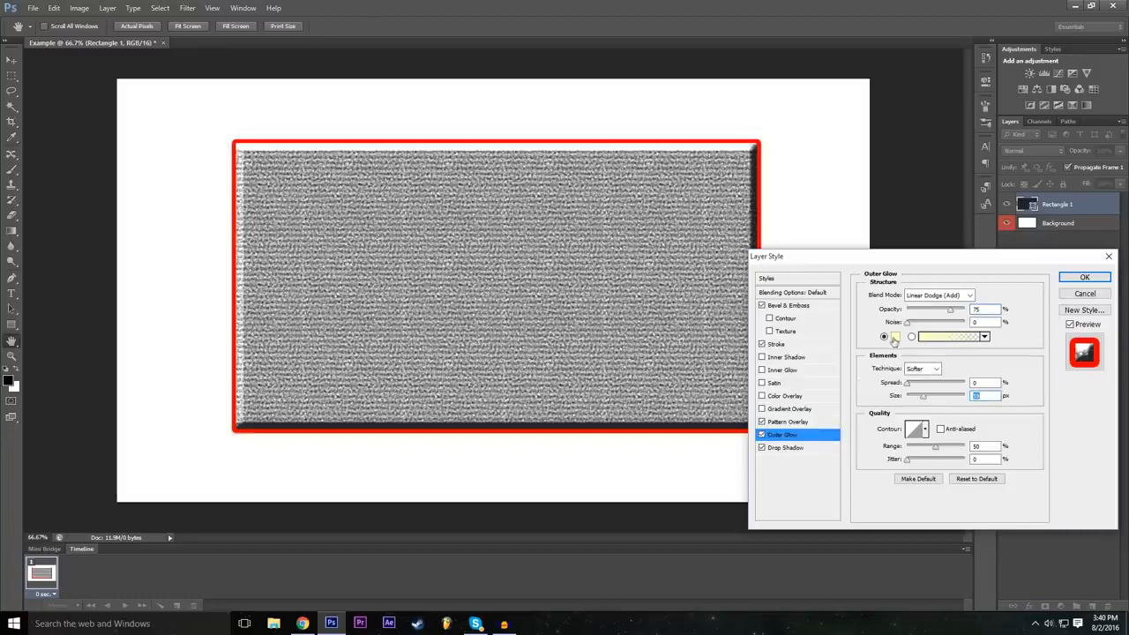
pyautogui.click(894, 338)
pyautogui.click(487, 205)
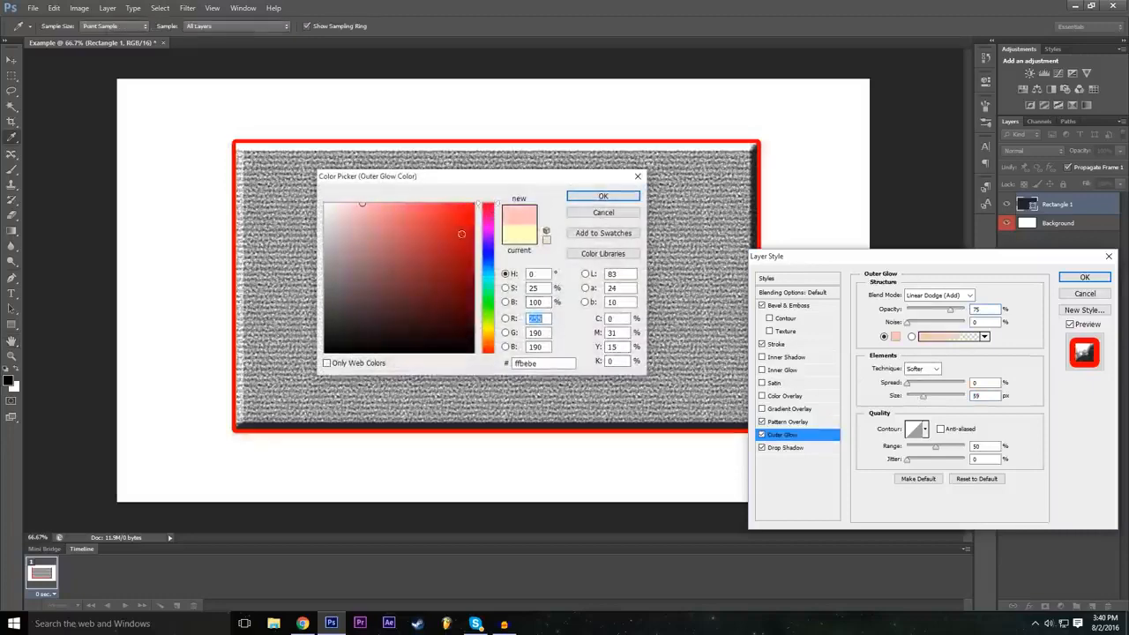
pyautogui.click(461, 234)
pyautogui.click(604, 196)
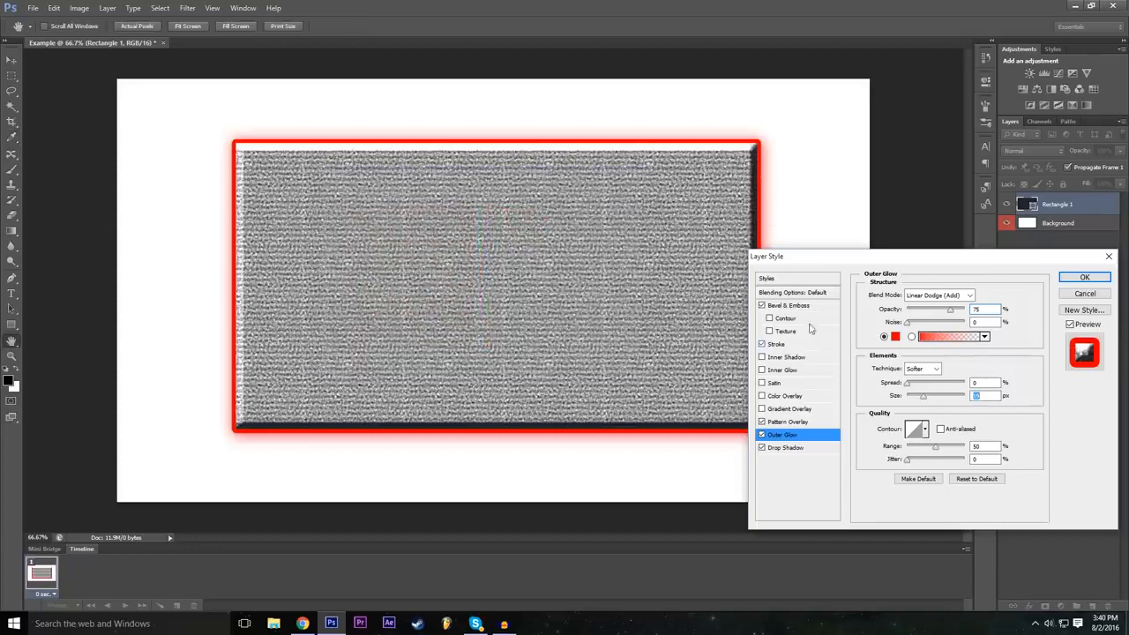
pyautogui.moveTo(907, 383); pyautogui.dragTo(922, 386)
# Step: Try a Color Overlay on the rectangle, preview dark grey and green 06ff00, discard the colour change, and disable the overlay
pyautogui.click(762, 396)
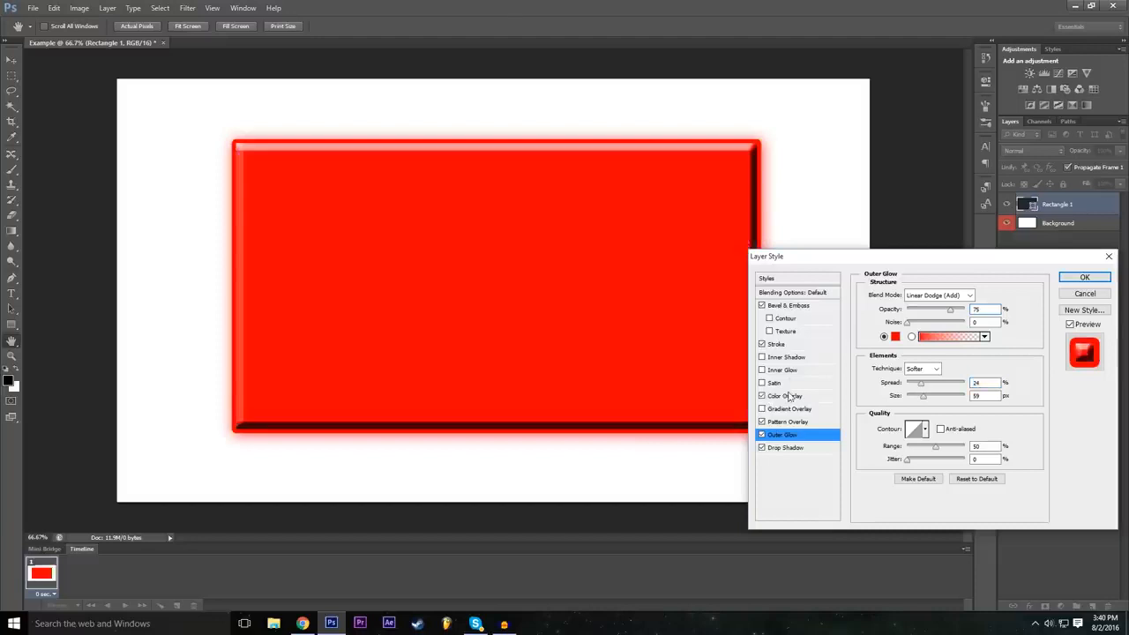
pyautogui.click(784, 396)
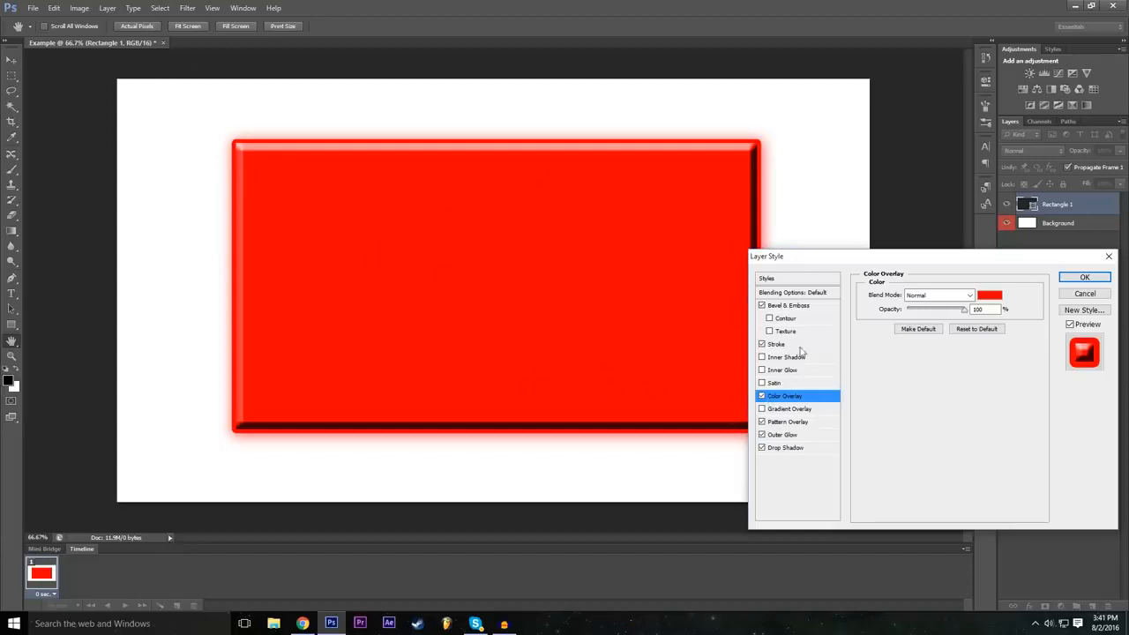
pyautogui.click(997, 297)
pyautogui.moveTo(461, 216); pyautogui.dragTo(327, 315)
pyautogui.moveTo(487, 335); pyautogui.dragTo(486, 303)
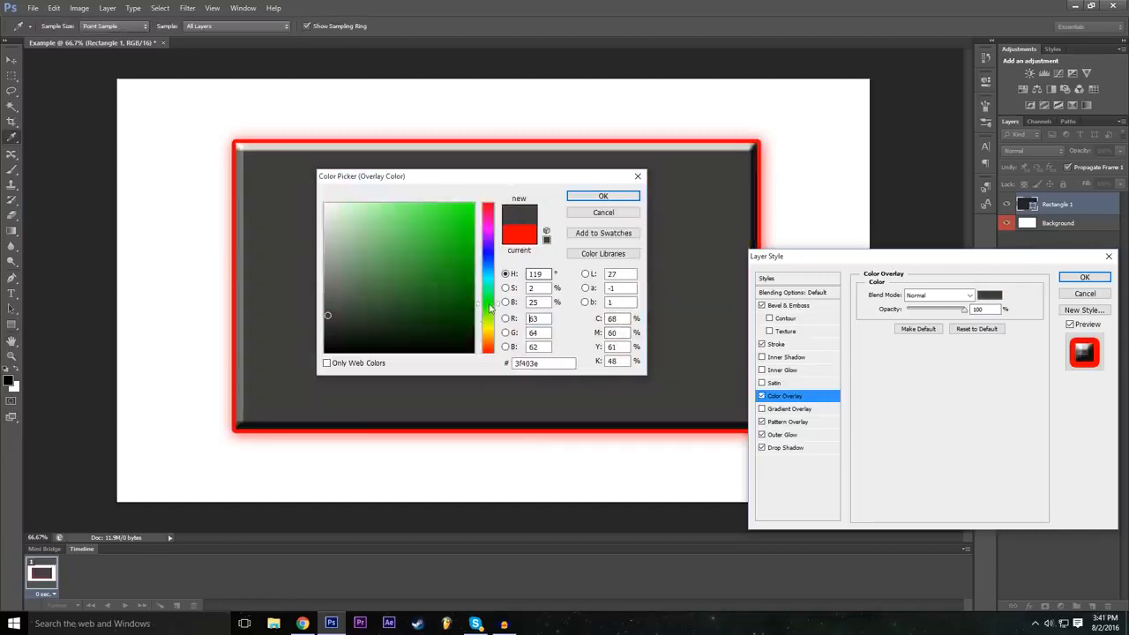
pyautogui.click(473, 203)
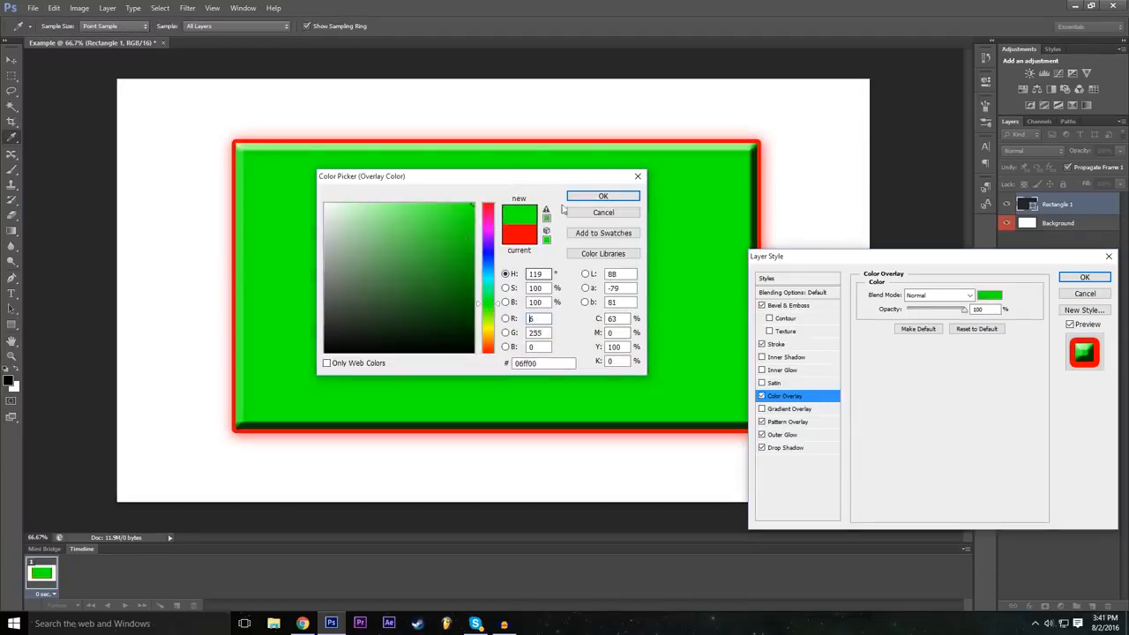
pyautogui.click(603, 213)
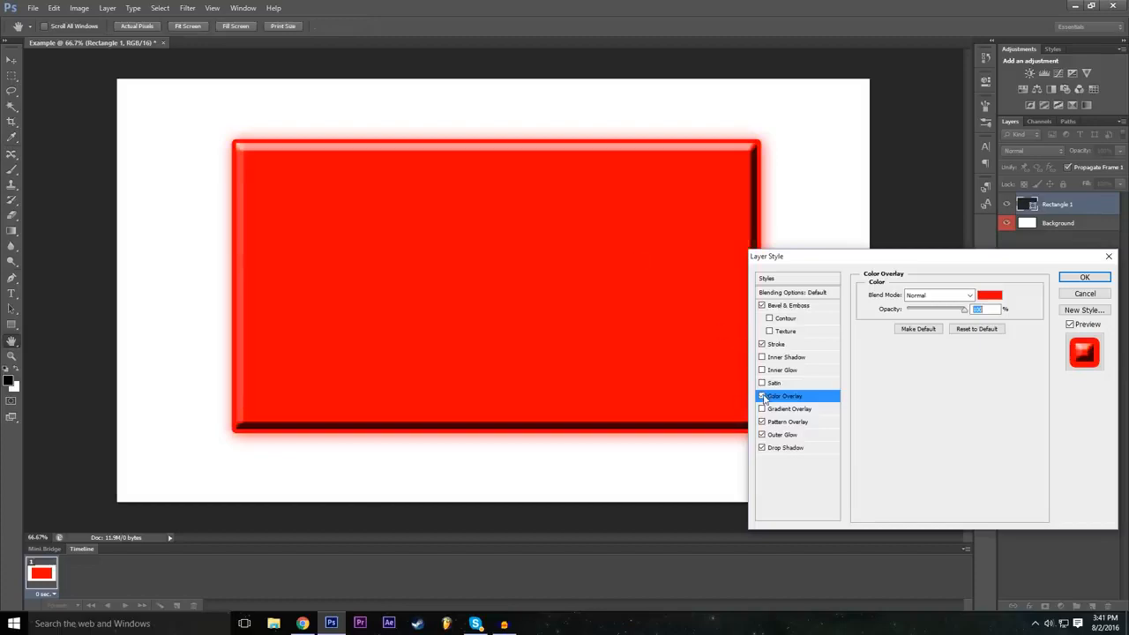
pyautogui.click(762, 396)
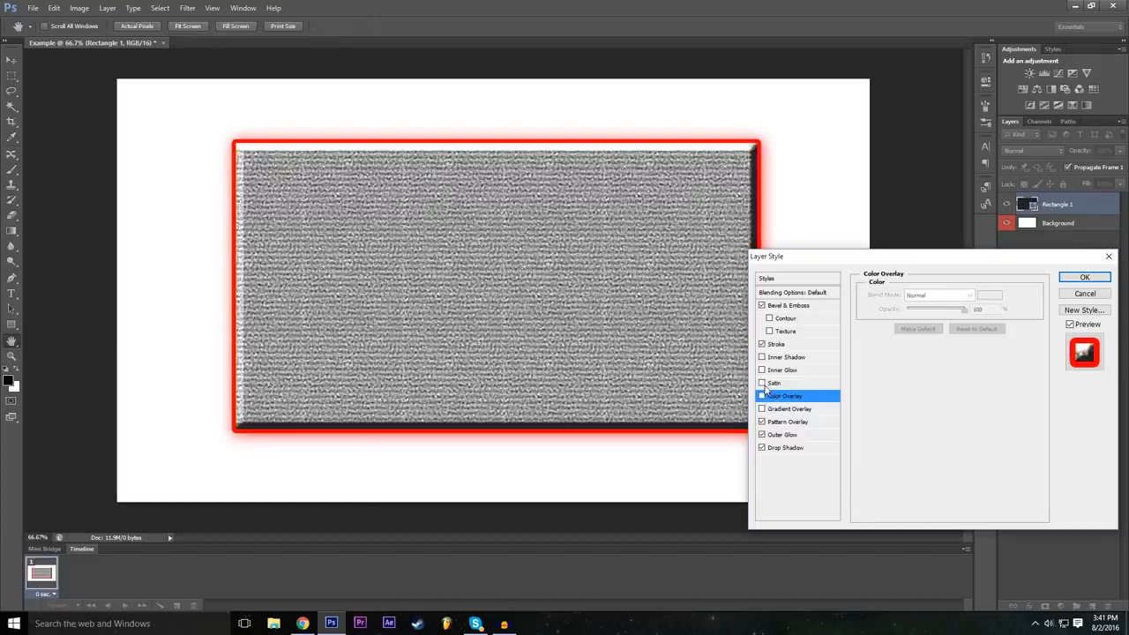
# Step: Toggle the Satin and Inner Shadow effects on the rectangle to compare them, leaving both switched off
pyautogui.click(762, 383)
pyautogui.click(774, 385)
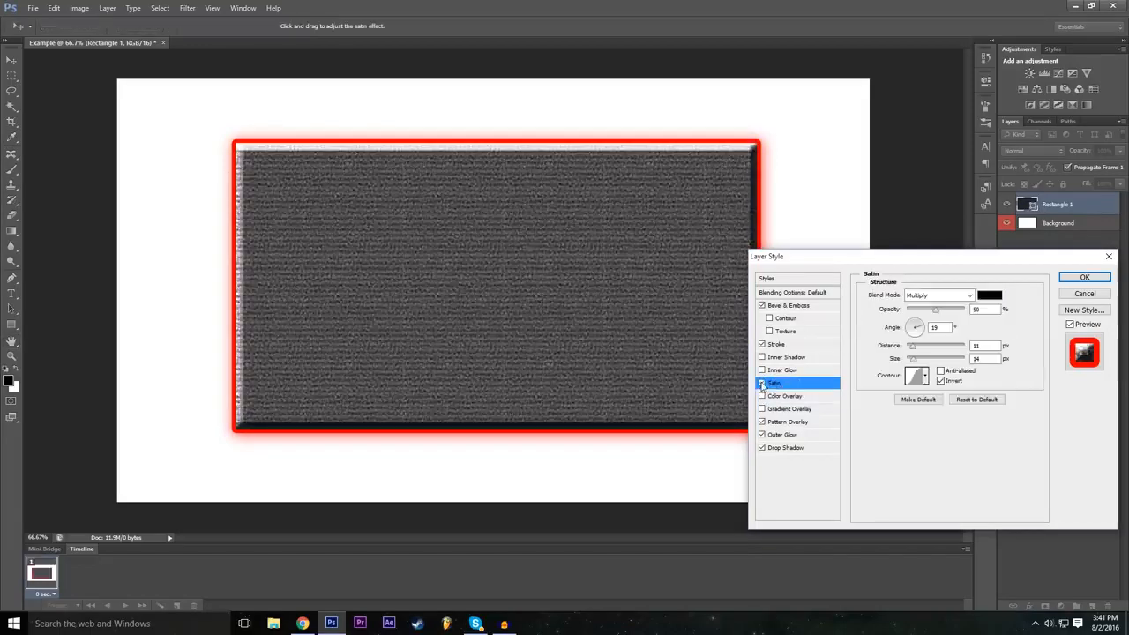
pyautogui.click(763, 383)
pyautogui.click(762, 382)
pyautogui.click(762, 383)
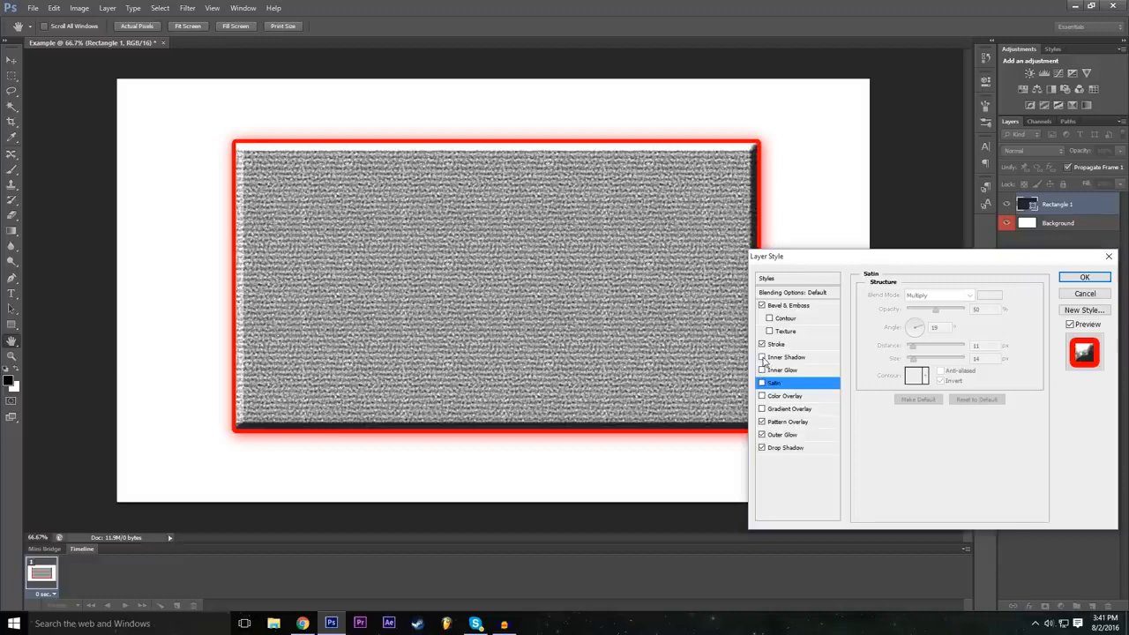
pyautogui.click(763, 358)
pyautogui.click(762, 357)
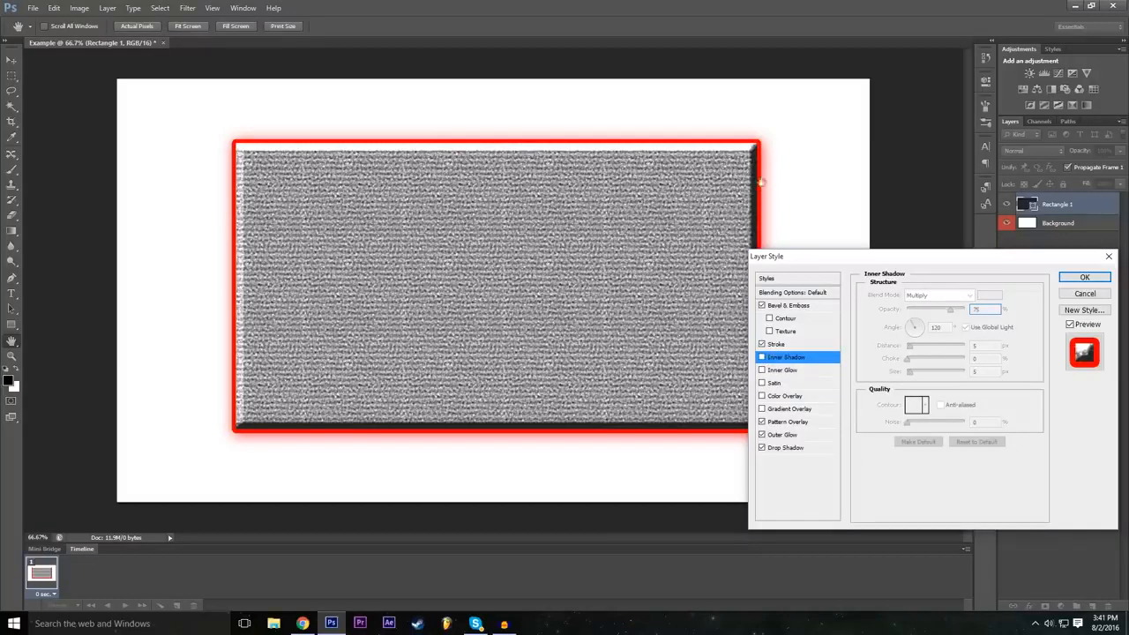
# Step: Enable Inner Glow and Gradient Overlay on the rectangle
pyautogui.click(806, 370)
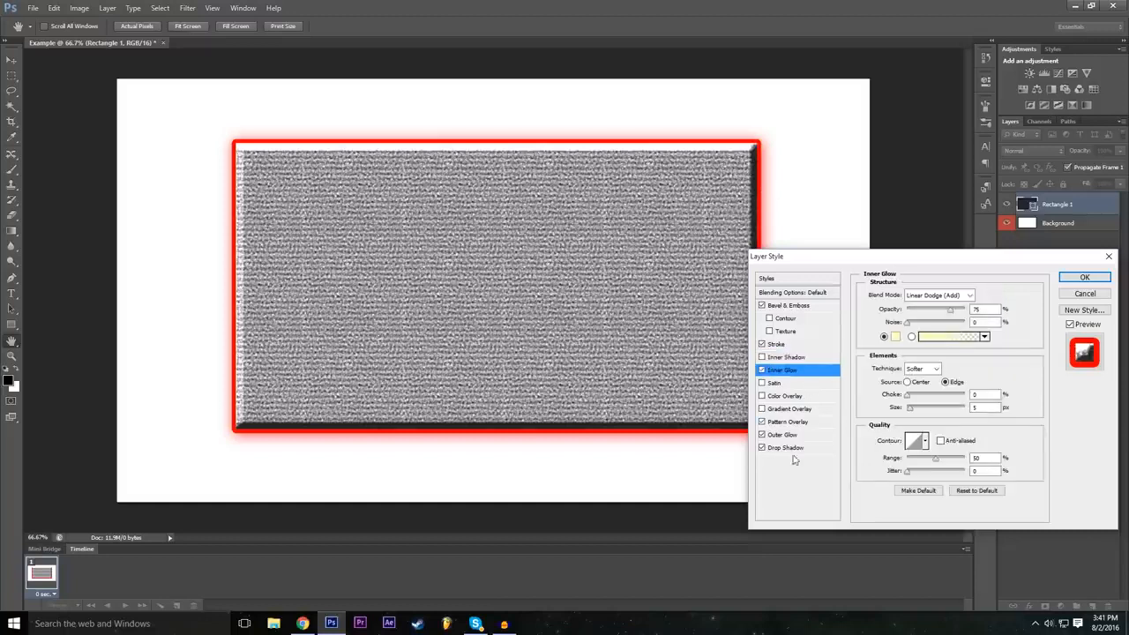
pyautogui.click(794, 436)
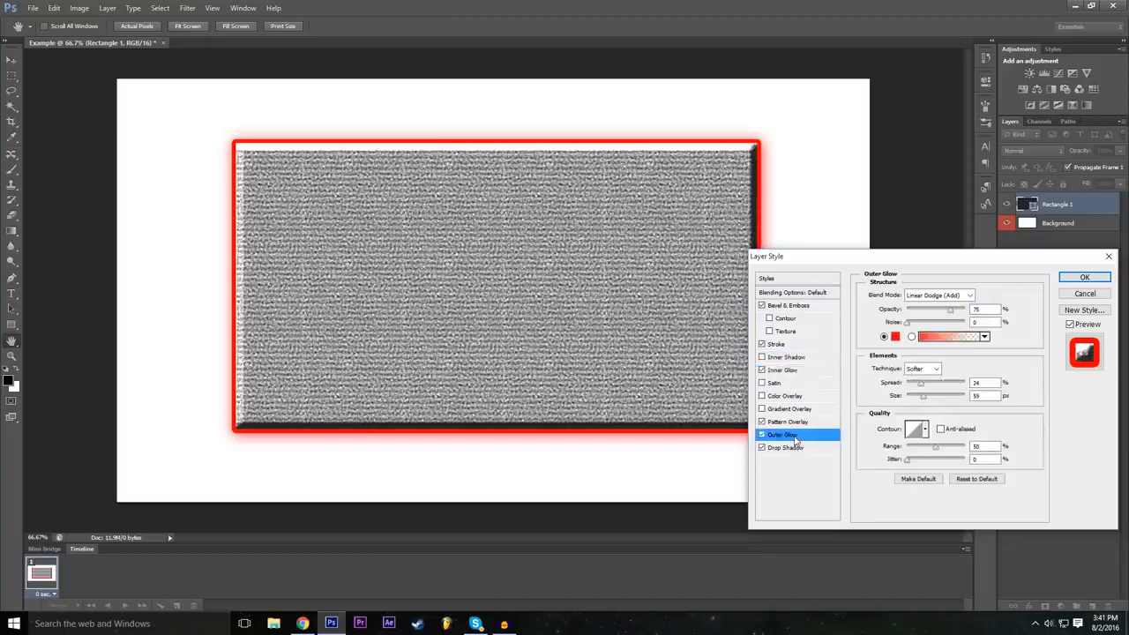
pyautogui.click(762, 421)
pyautogui.click(762, 409)
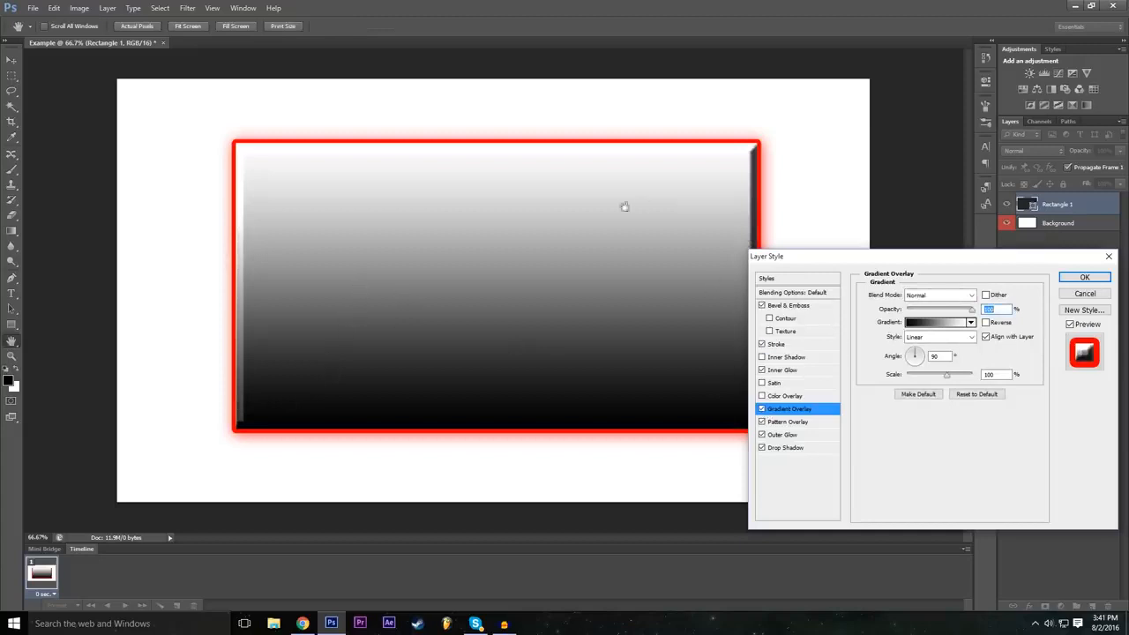
# Step: Preview several gradient presets for the Gradient Overlay and choose Orange, Yellow, Orange
pyautogui.click(937, 323)
pyautogui.click(800, 294)
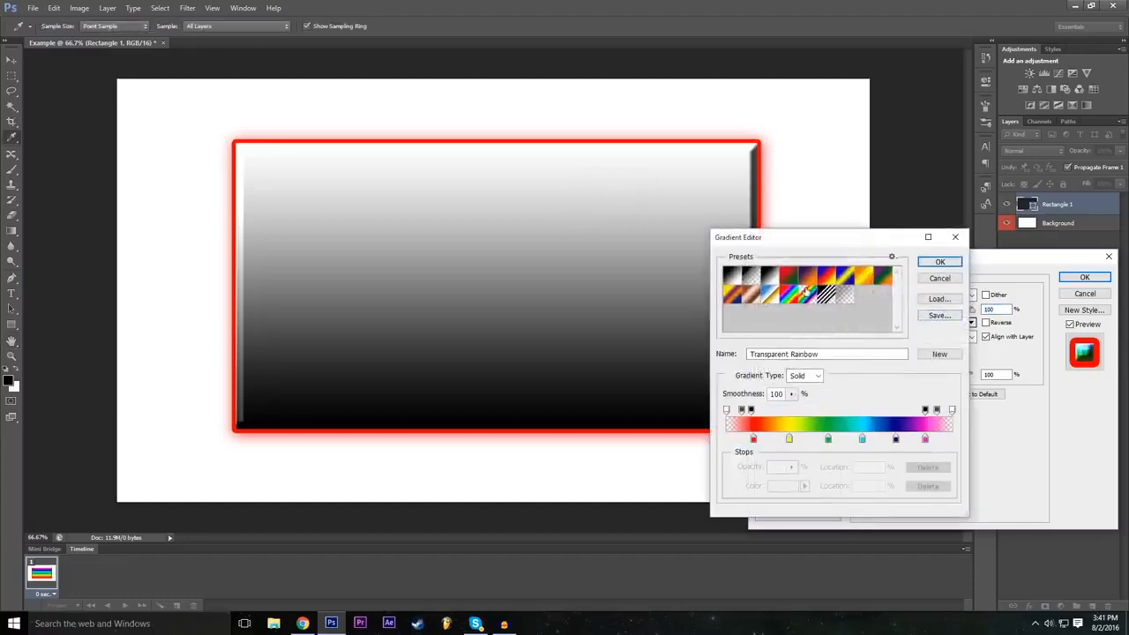
pyautogui.click(825, 293)
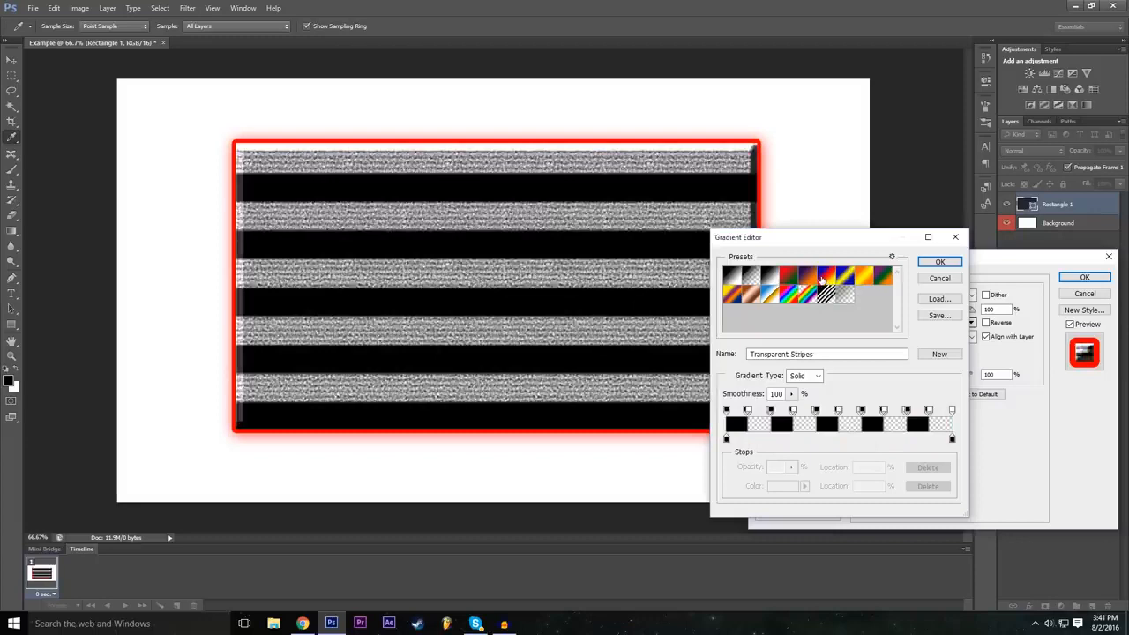
pyautogui.click(823, 277)
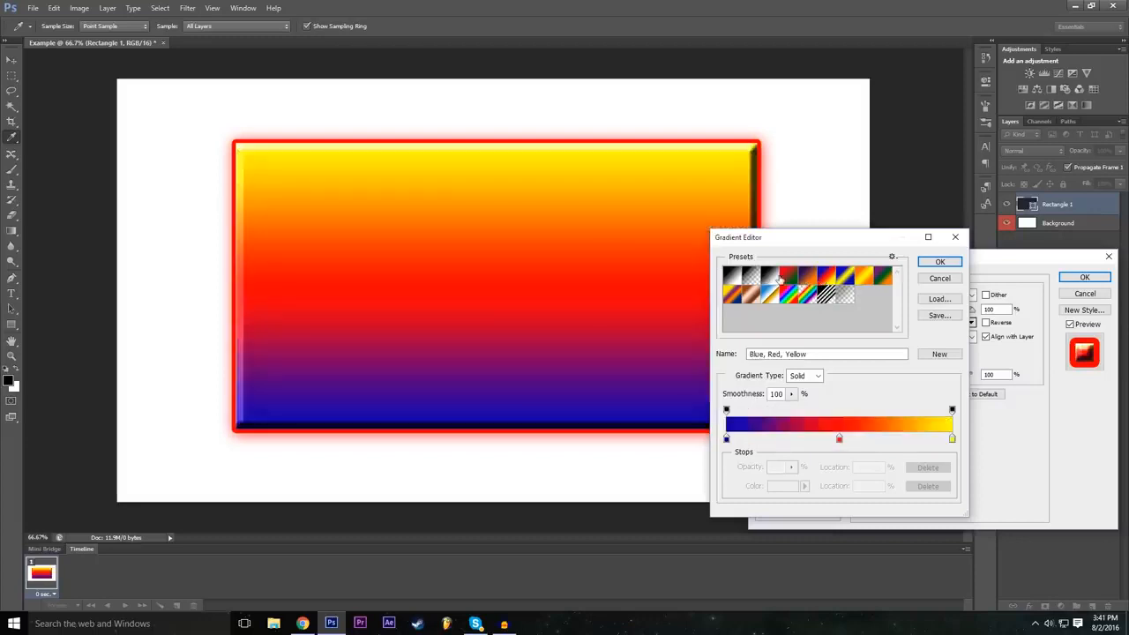
pyautogui.click(769, 277)
pyautogui.click(844, 278)
pyautogui.click(861, 279)
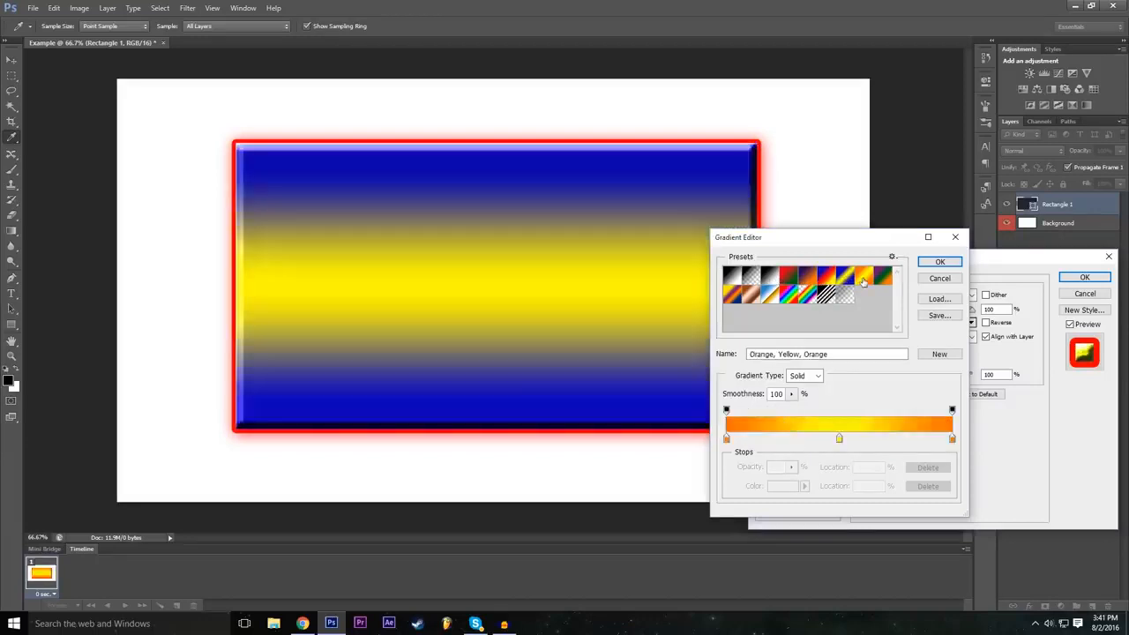
pyautogui.click(826, 278)
pyautogui.click(844, 278)
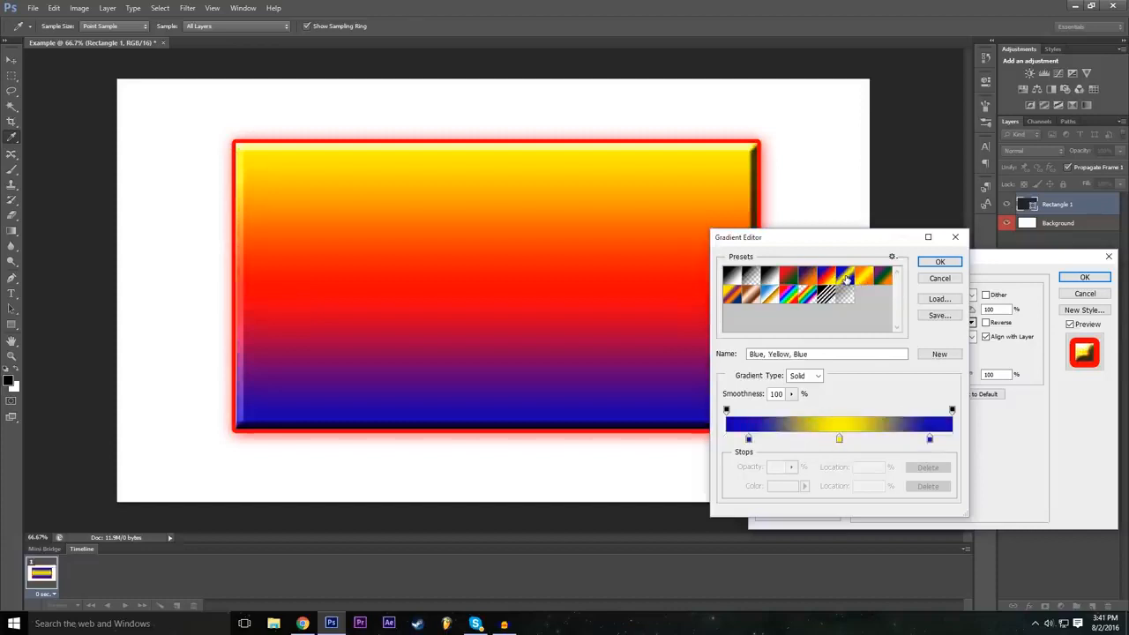
pyautogui.click(862, 278)
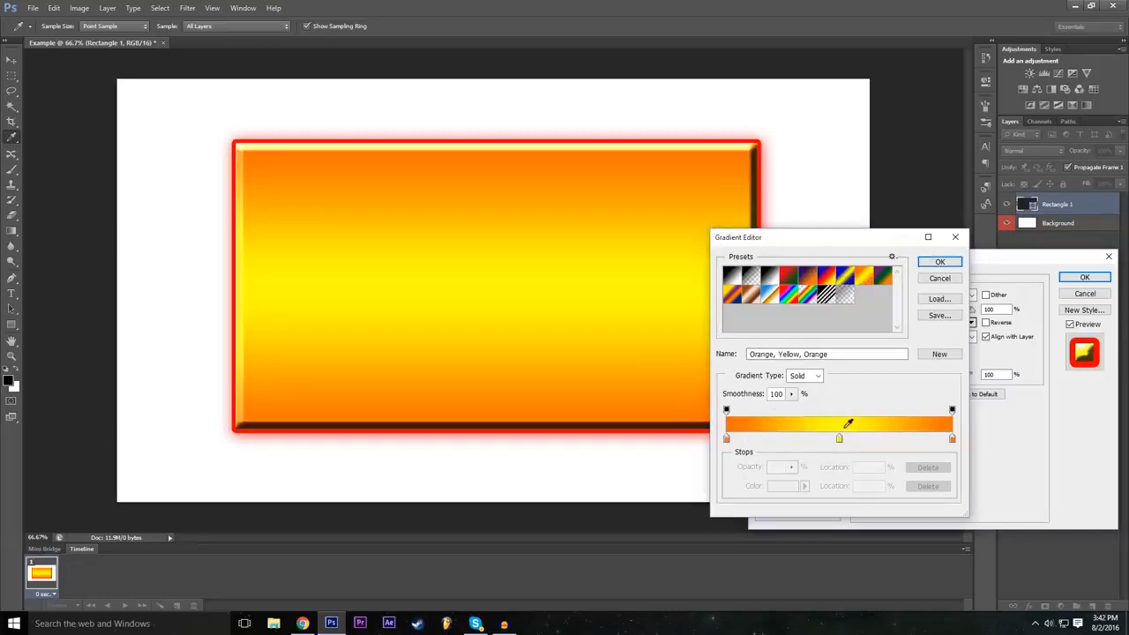
# Step: Recolour the middle stop of the rectangle's orange-yellow gradient to green 00ff1e and accept the edited gradient
pyautogui.click(839, 439)
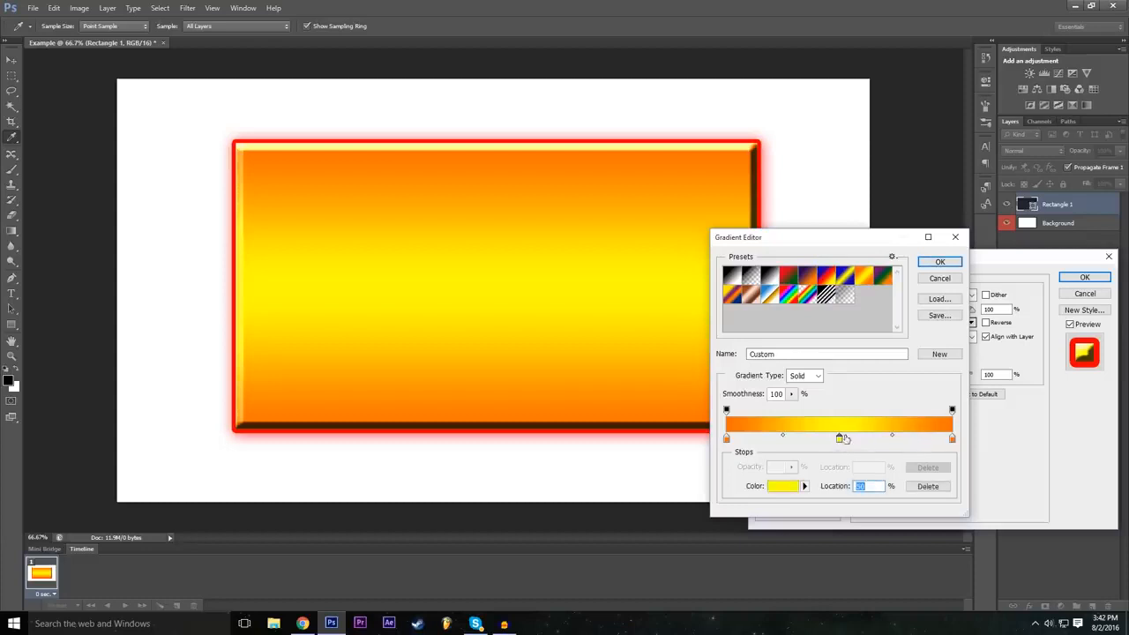
pyautogui.doubleClick(839, 440)
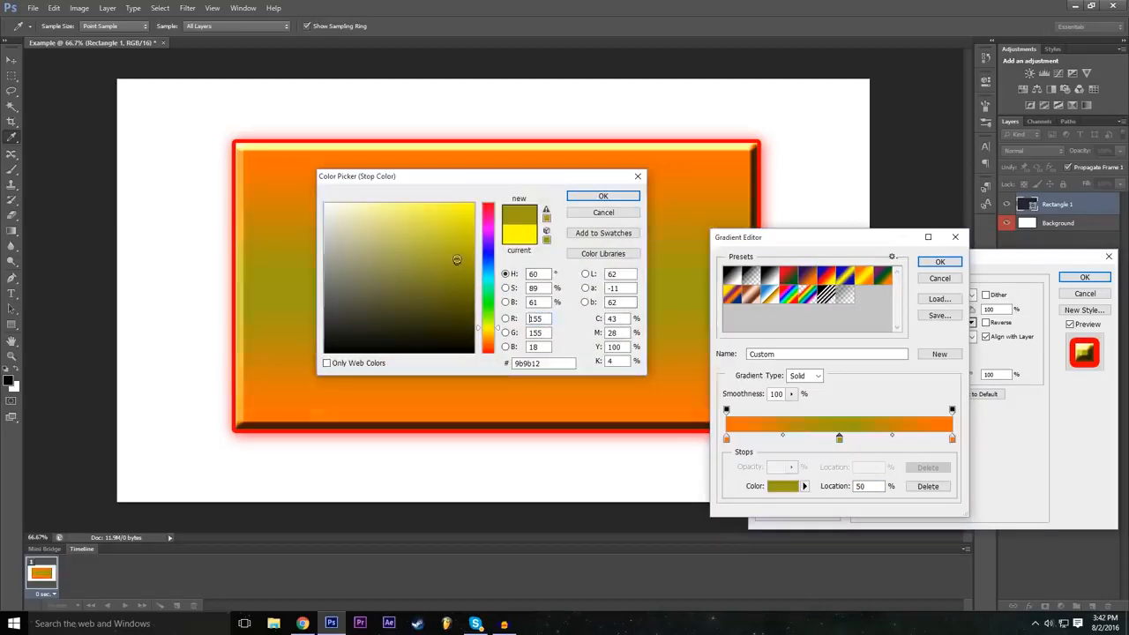
pyautogui.moveTo(490, 314); pyautogui.dragTo(489, 305)
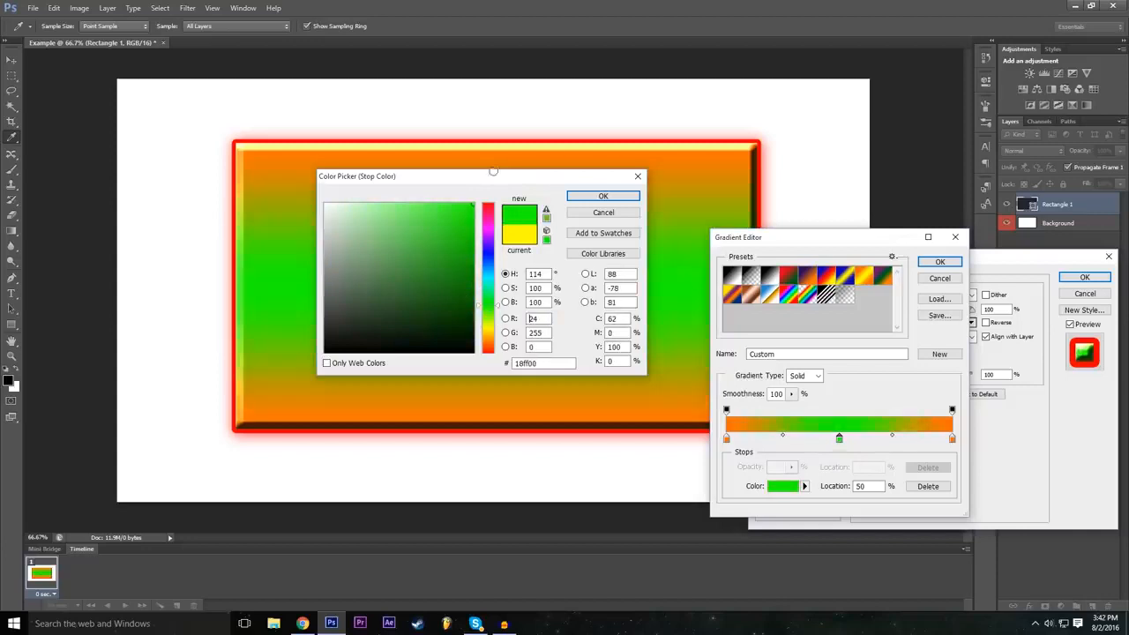
pyautogui.moveTo(488, 257); pyautogui.dragTo(489, 204)
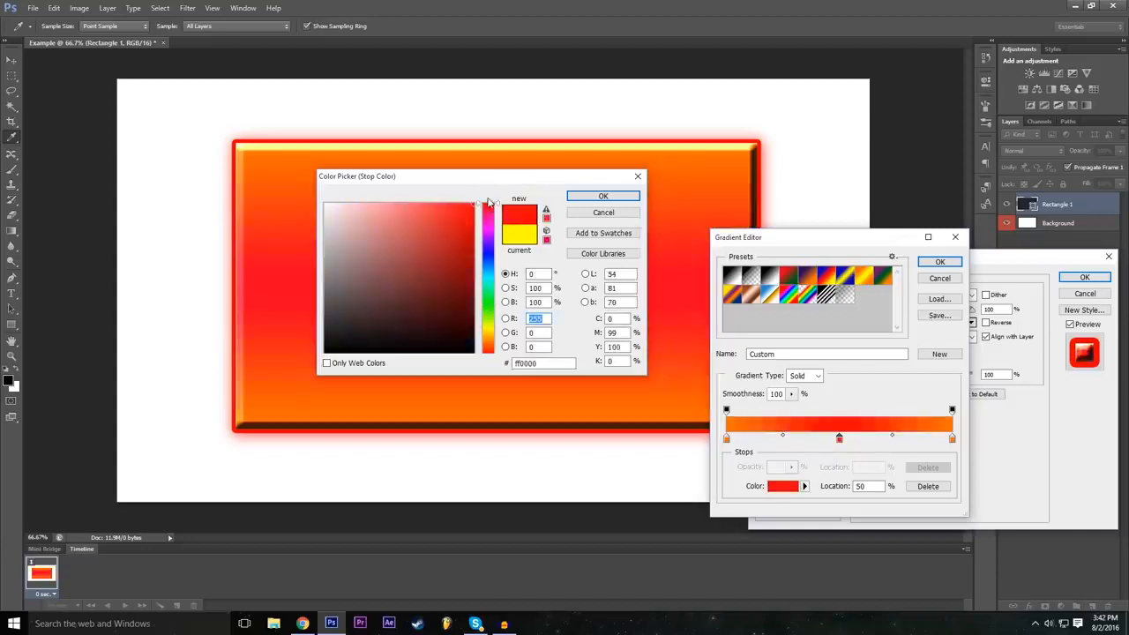
pyautogui.moveTo(488, 342); pyautogui.dragTo(487, 304)
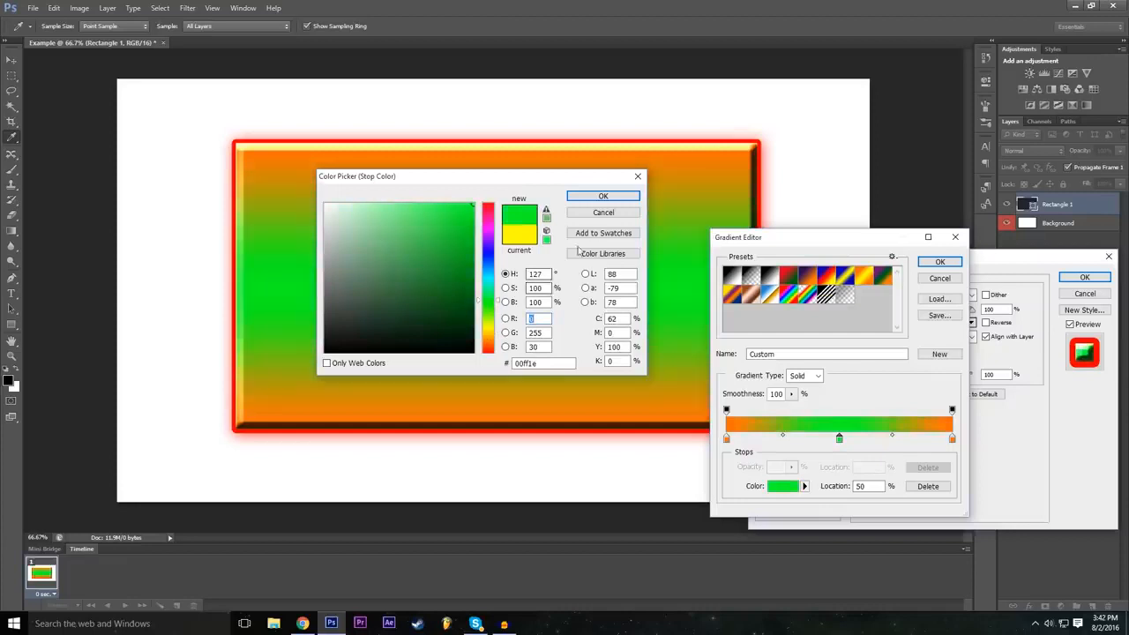
pyautogui.click(604, 196)
pyautogui.click(935, 263)
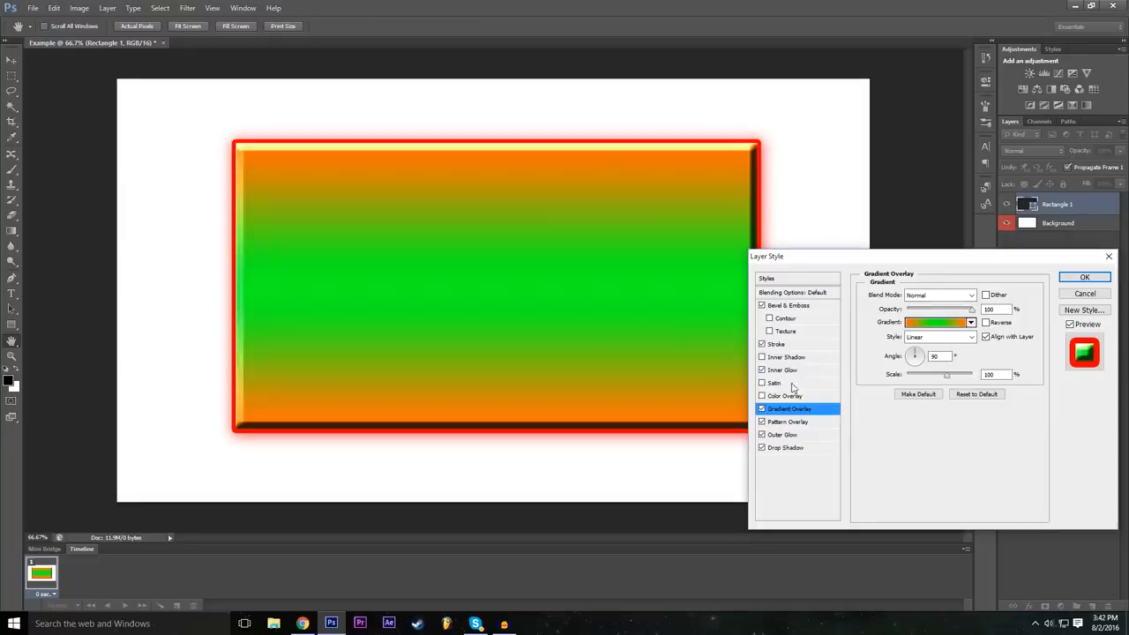
# Step: Disable the Gradient Overlay on the rectangle and apply the layer style
pyautogui.click(762, 409)
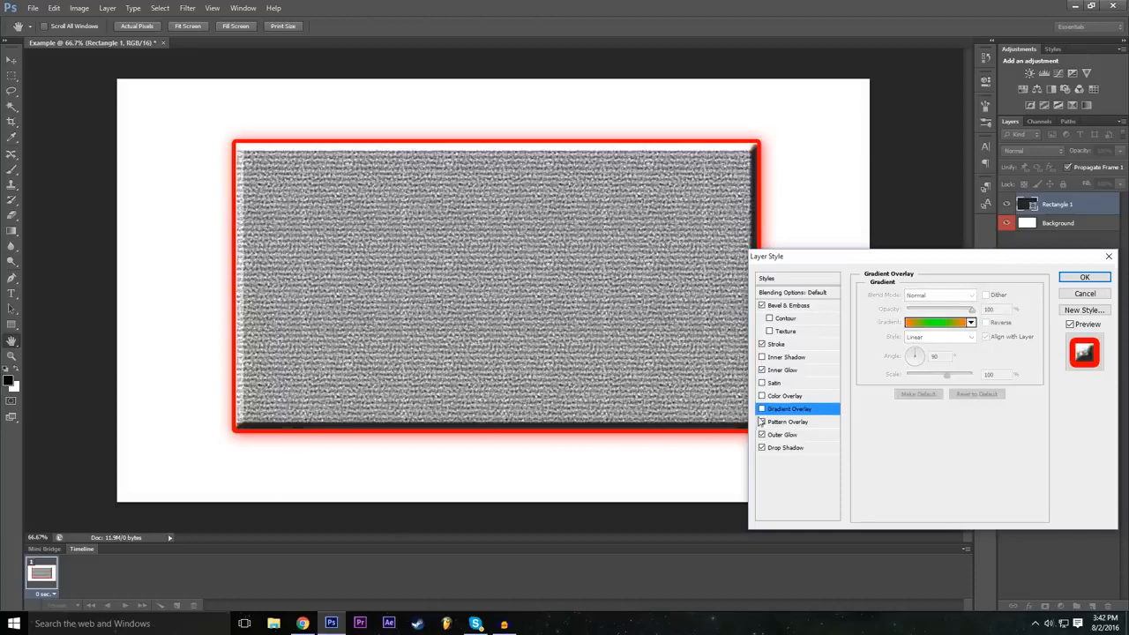
pyautogui.moveTo(904, 264); pyautogui.dragTo(451, 263)
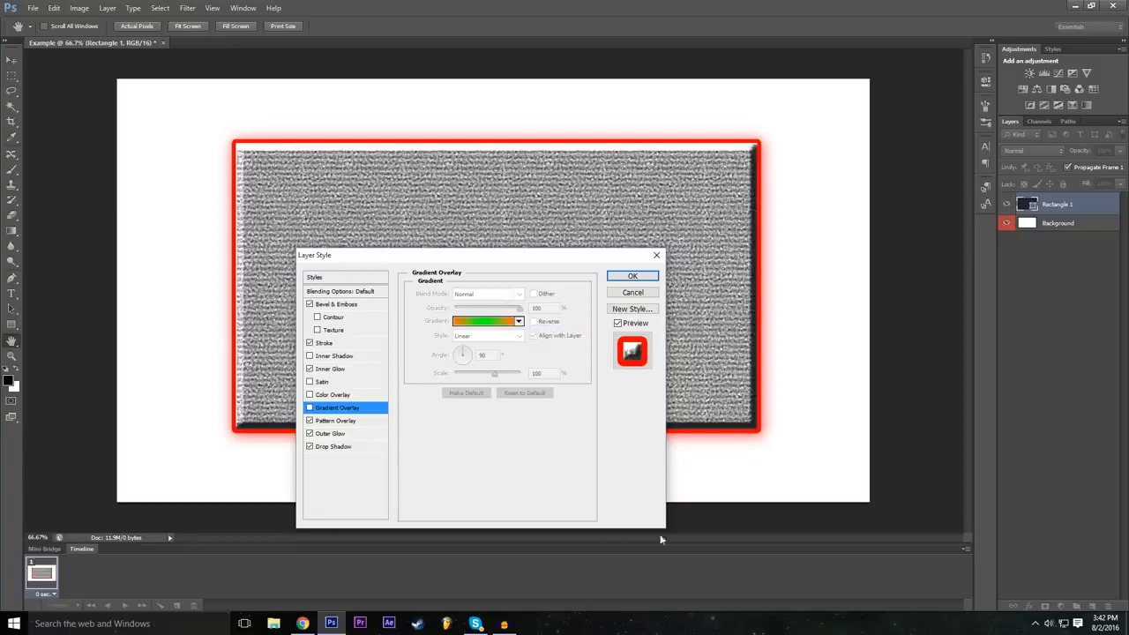
pyautogui.click(632, 276)
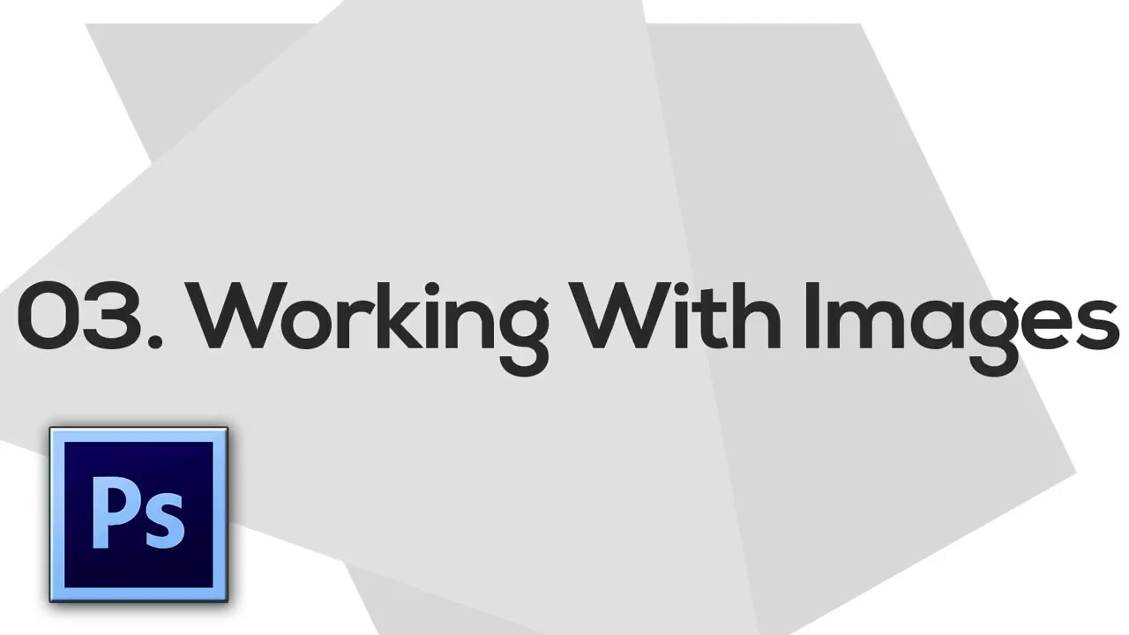
# Step: Try placing the P1 image into the Example document, then cancel the placement
pyautogui.click(32, 8)
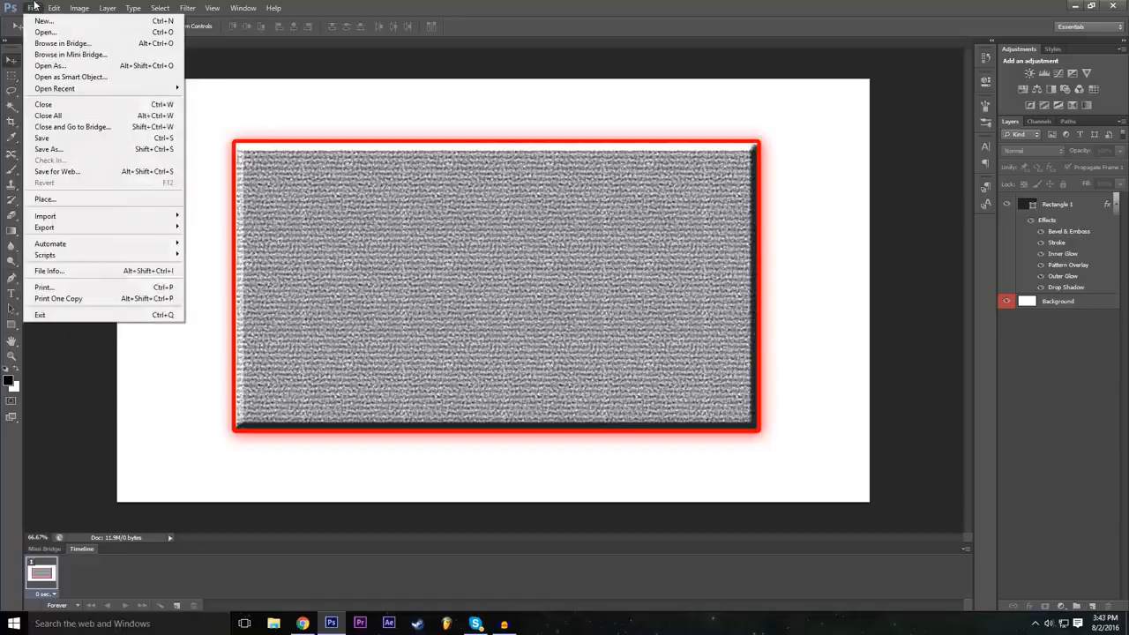
pyautogui.click(83, 204)
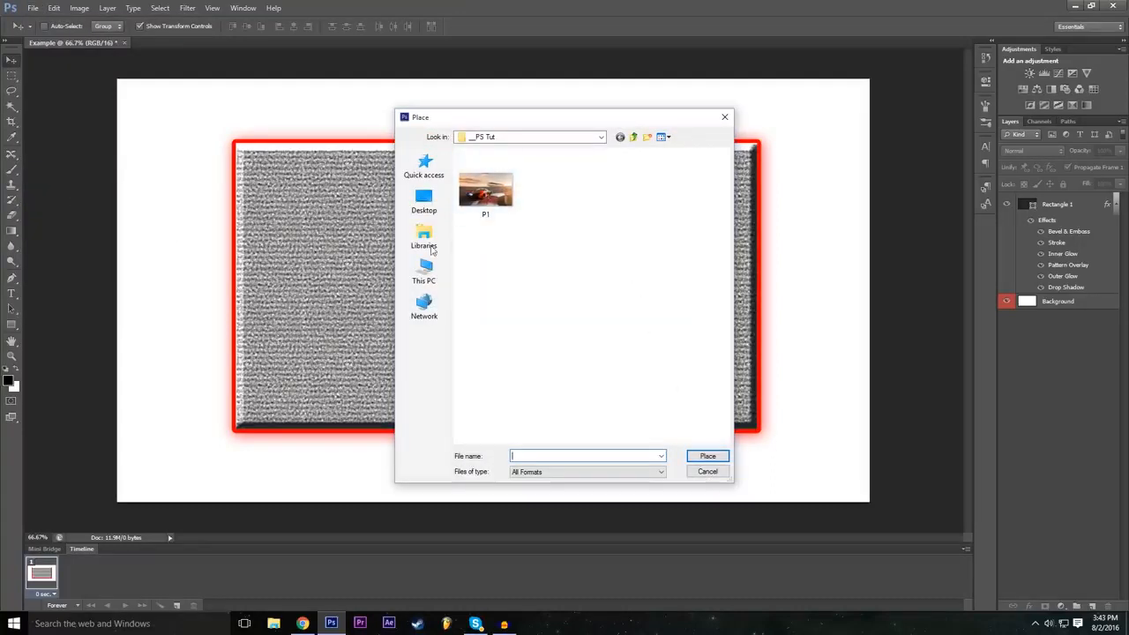
pyautogui.click(487, 189)
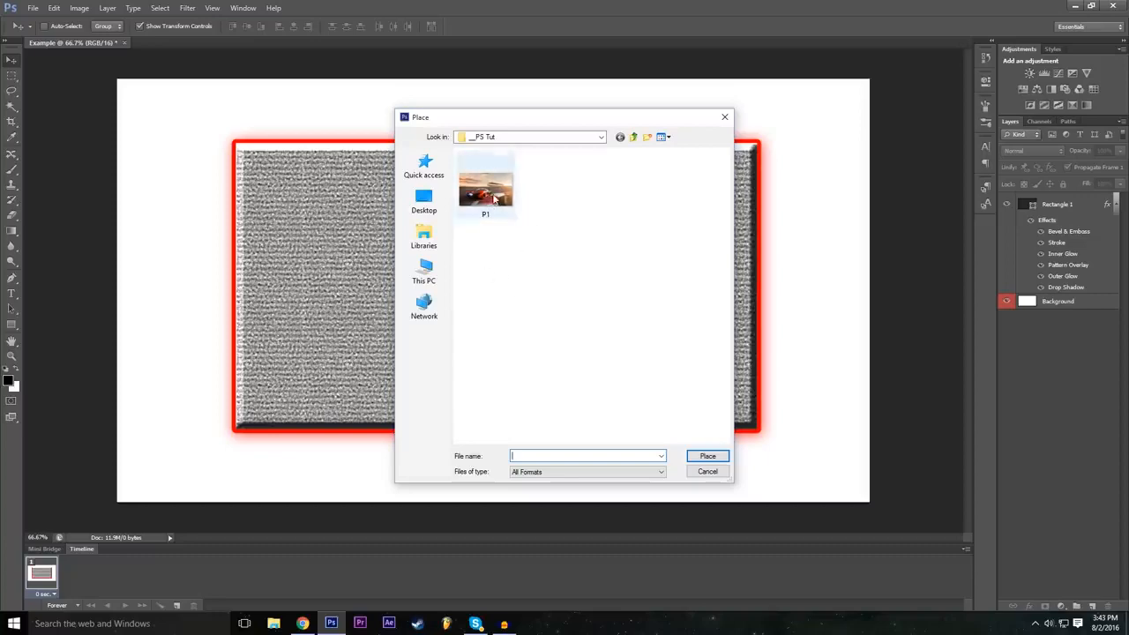
pyautogui.click(707, 456)
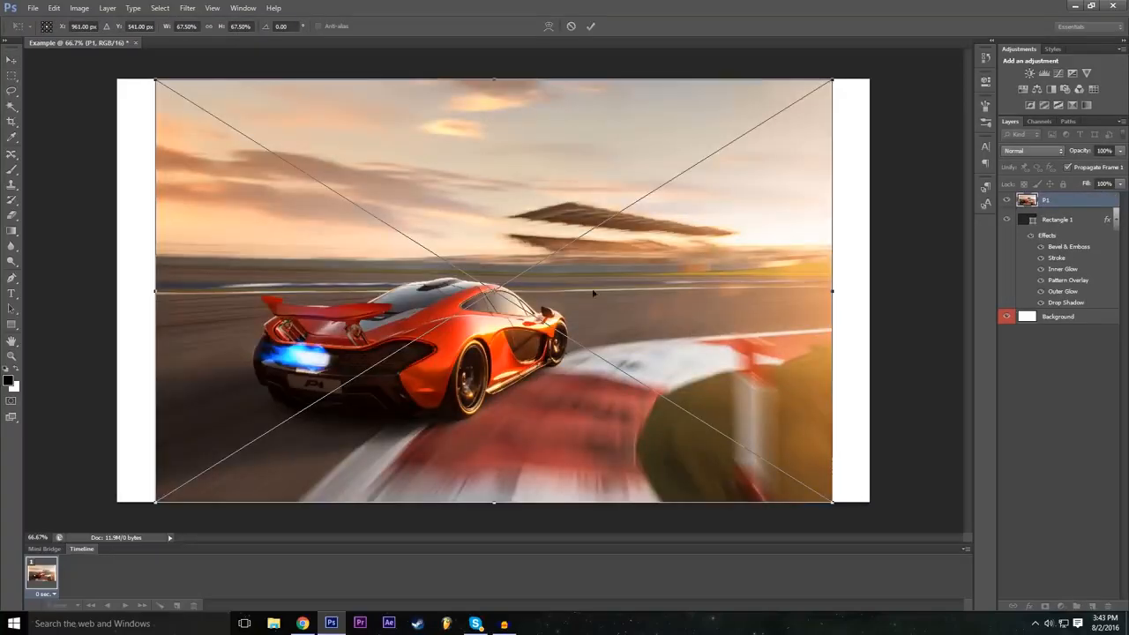
pyautogui.click(571, 27)
# Step: Open the P1 image from the __PS Tut folder as its own document
pyautogui.click(33, 9)
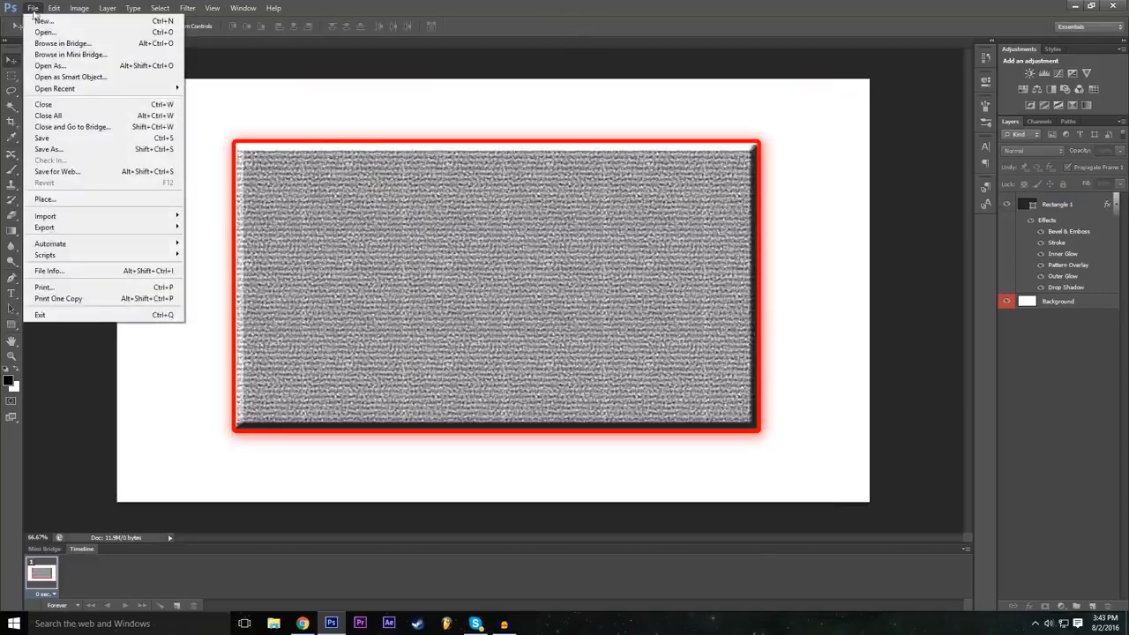
pyautogui.click(44, 32)
pyautogui.click(489, 187)
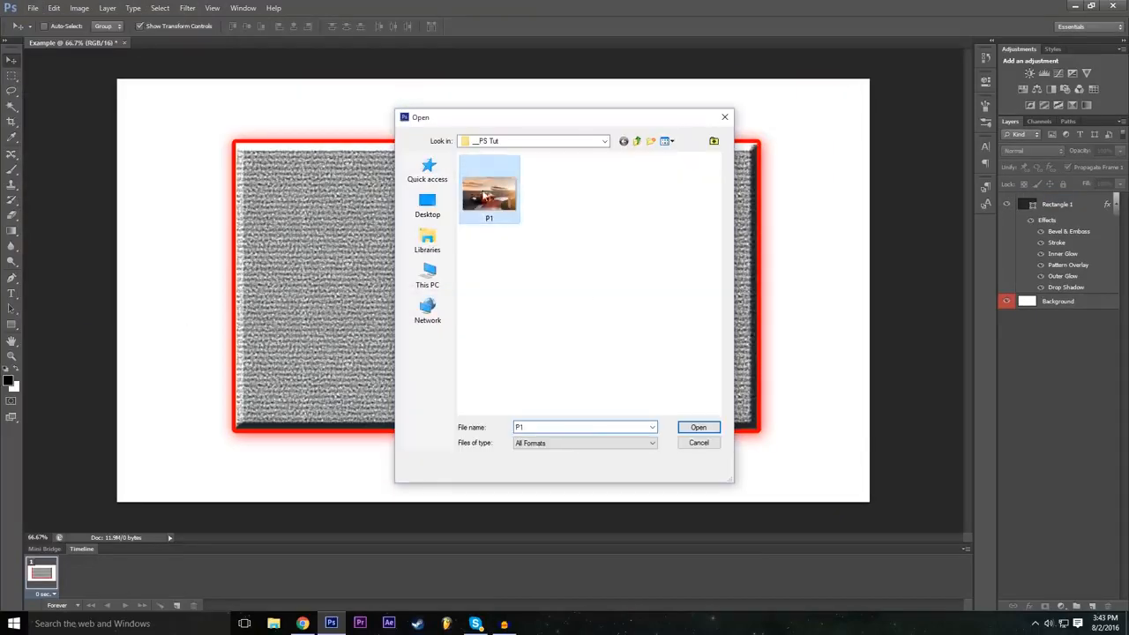
pyautogui.click(697, 428)
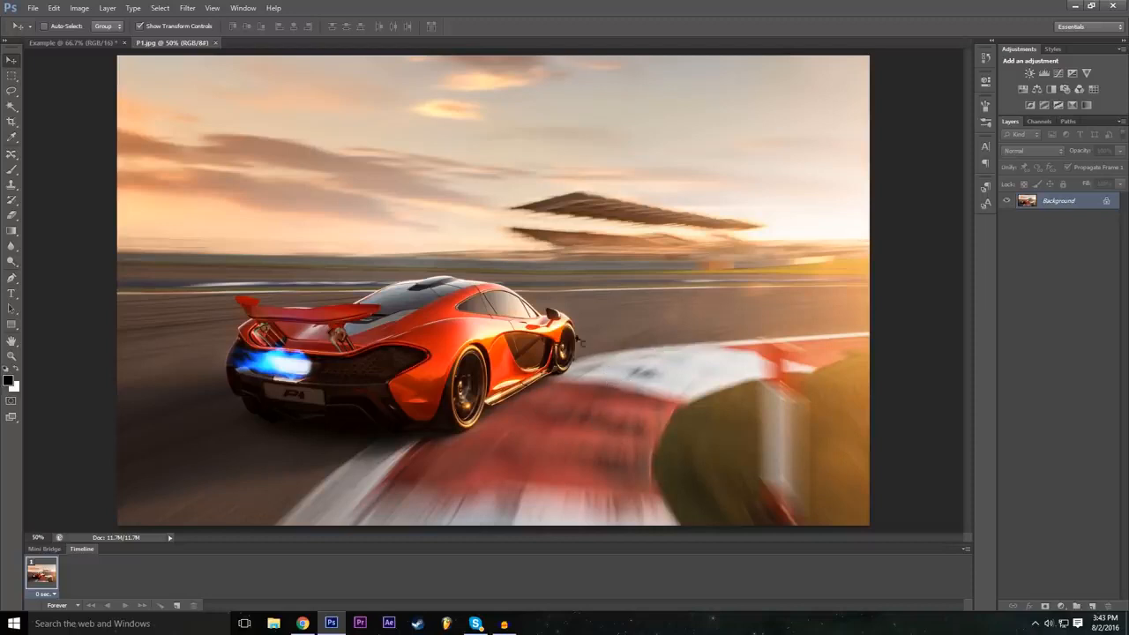
pyautogui.click(104, 44)
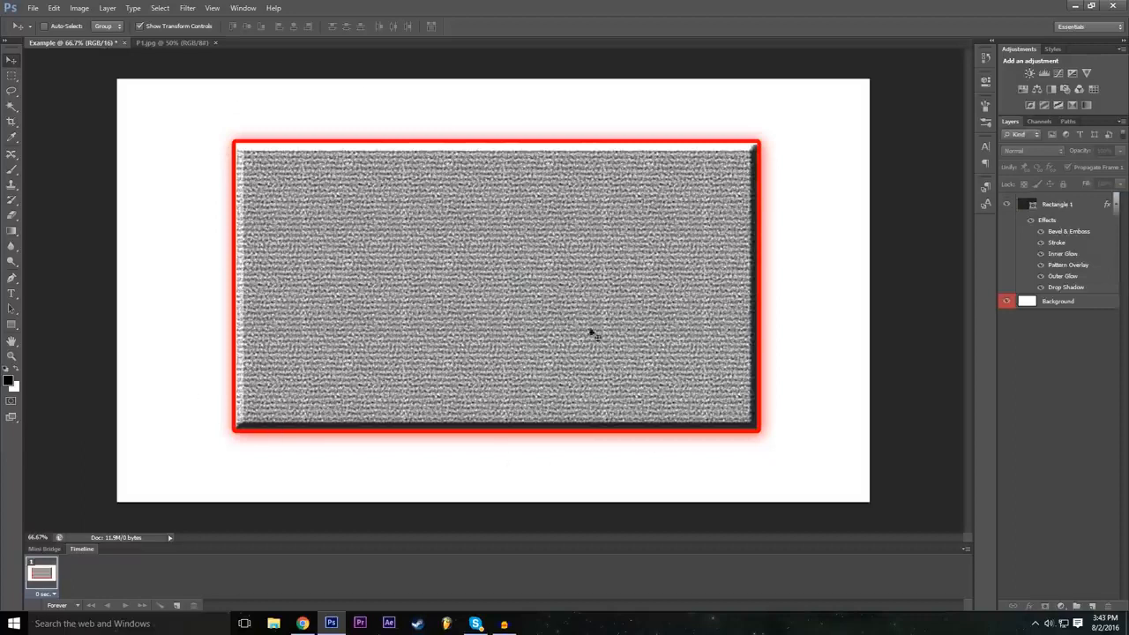
pyautogui.click(173, 43)
pyautogui.click(33, 8)
pyautogui.click(68, 199)
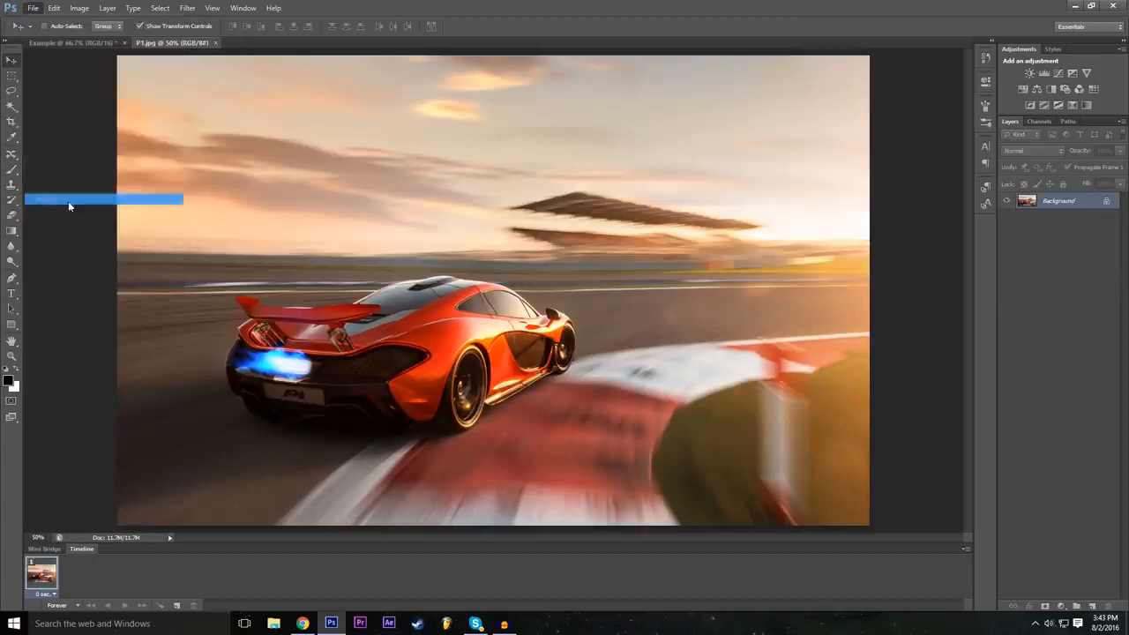
pyautogui.click(708, 473)
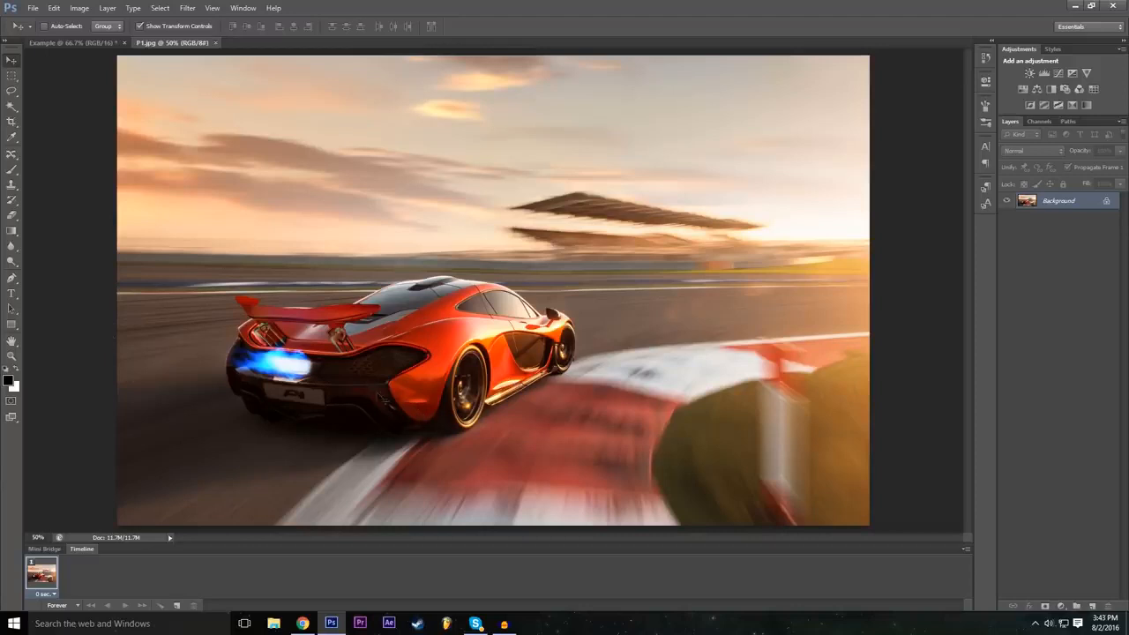
# Step: Activate the Lasso tool, examine the car in the P1 image at 100% zoom, and return to 50% zoom
pyautogui.click(12, 91)
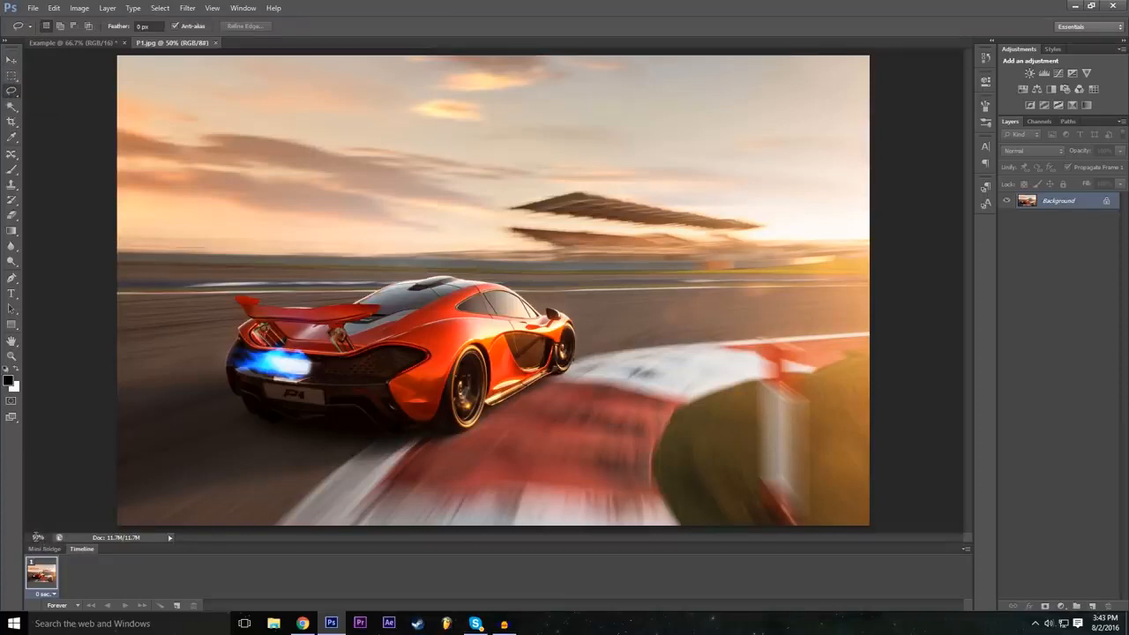
pyautogui.click(37, 538)
pyautogui.write('3')
pyautogui.write('00')
pyautogui.press('Return')
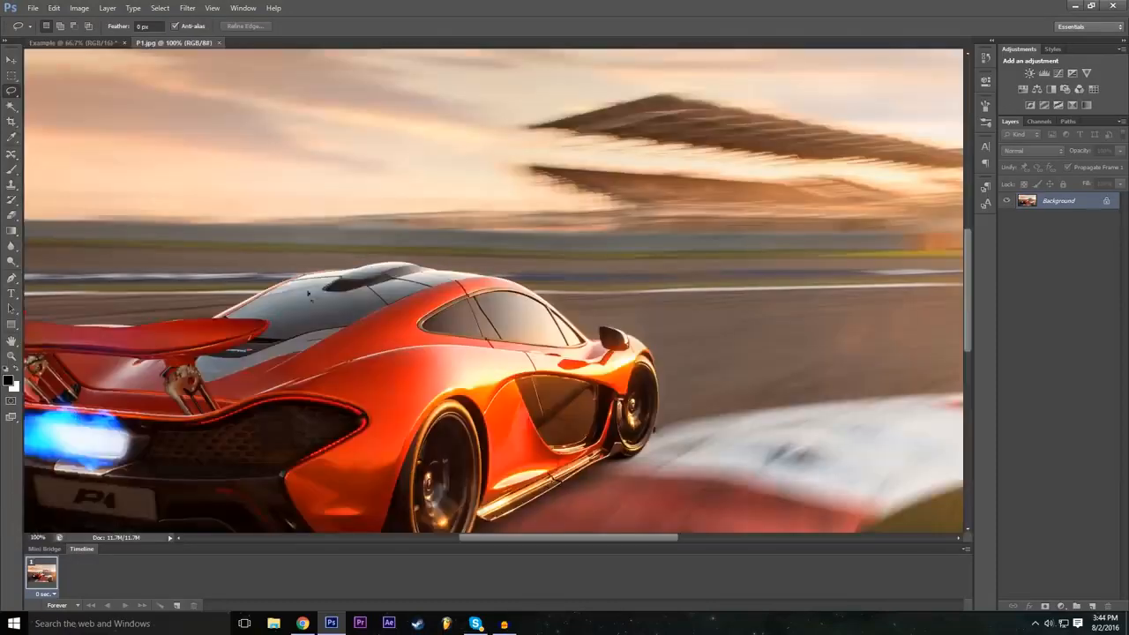
pyautogui.scroll(-2, 309, 294)
pyautogui.scroll(-2, 581, 401)
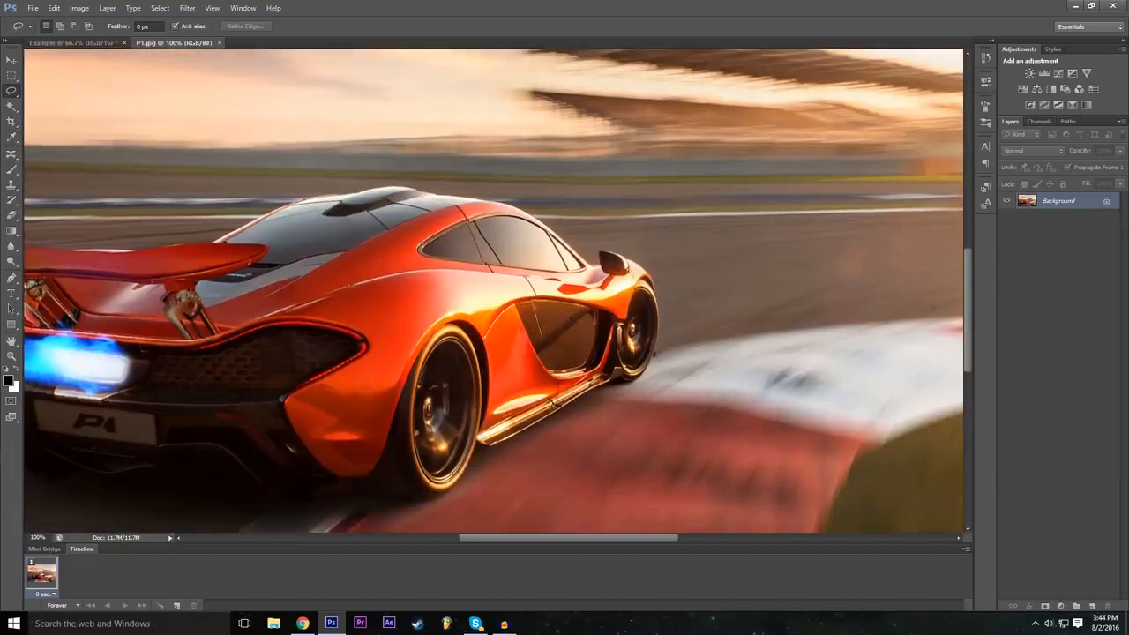
pyautogui.scroll(-1, 471, 459)
pyautogui.moveTo(514, 540); pyautogui.dragTo(480, 540)
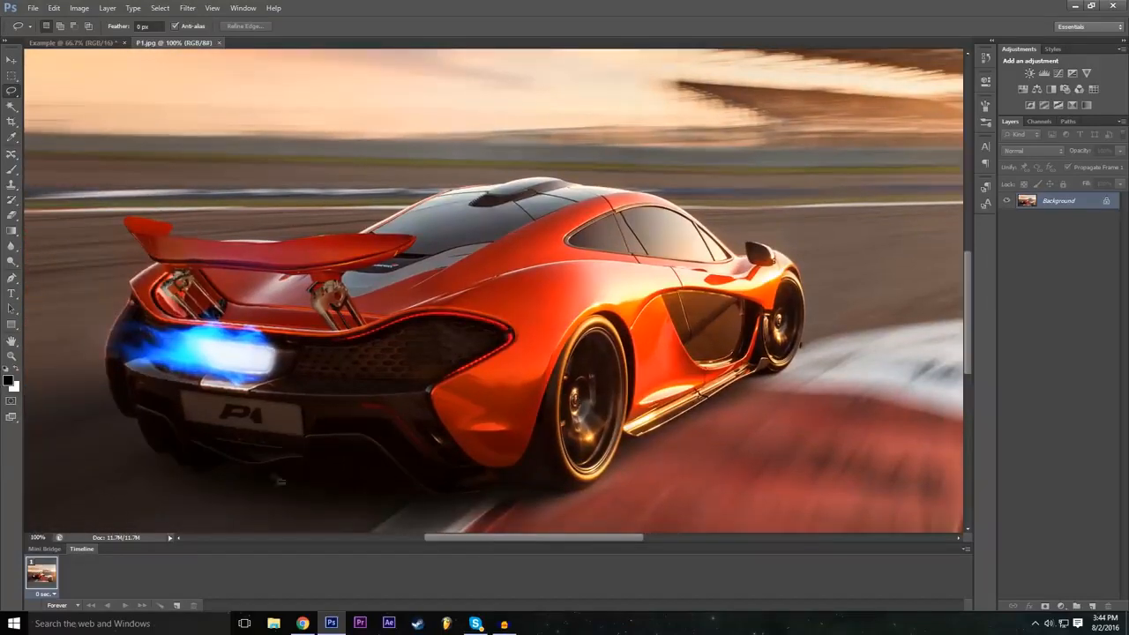
pyautogui.click(38, 537)
pyautogui.write('50')
pyautogui.press('Return')
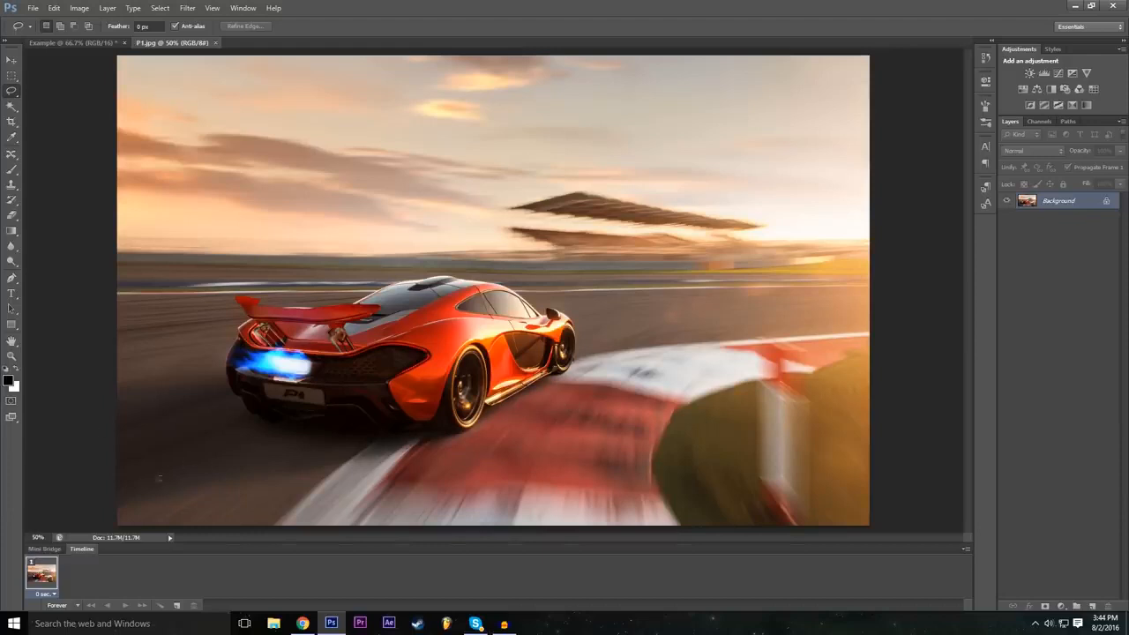
# Step: At 100% zoom, trace a closed freehand Lasso selection around the entire outline of the red car
pyautogui.click(37, 537)
pyautogui.write('100')
pyautogui.press('Return')
pyautogui.scroll(-3, 143, 281)
pyautogui.moveTo(573, 539); pyautogui.dragTo(537, 539)
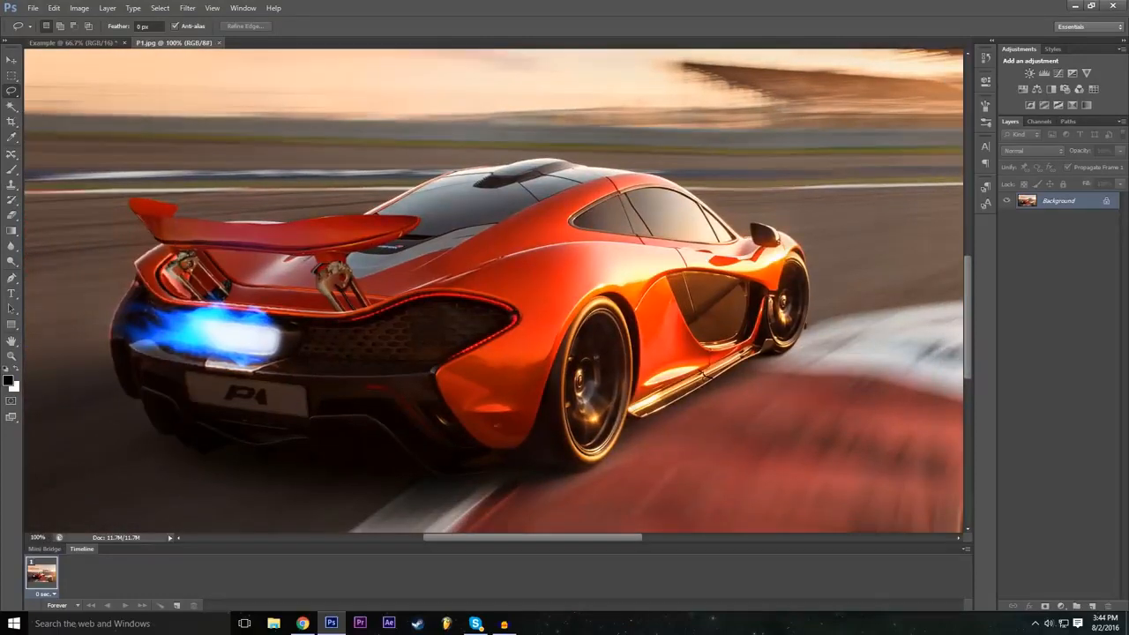
pyautogui.moveTo(969, 313); pyautogui.dragTo(970, 316)
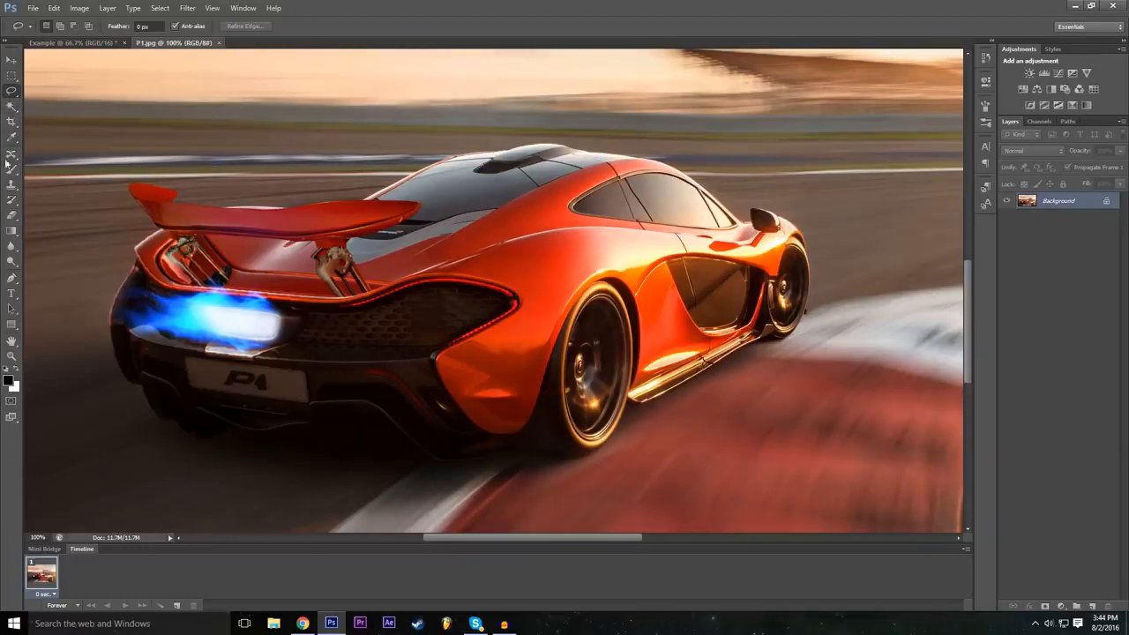
pyautogui.moveTo(145, 391)
pyautogui.mouseDown()
pyautogui.moveTo(191, 440)
pyautogui.moveTo(186, 432)
pyautogui.moveTo(232, 435)
pyautogui.moveTo(345, 464)
pyautogui.moveTo(412, 451)
pyautogui.moveTo(444, 464)
pyautogui.moveTo(564, 459)
pyautogui.mouseUp()
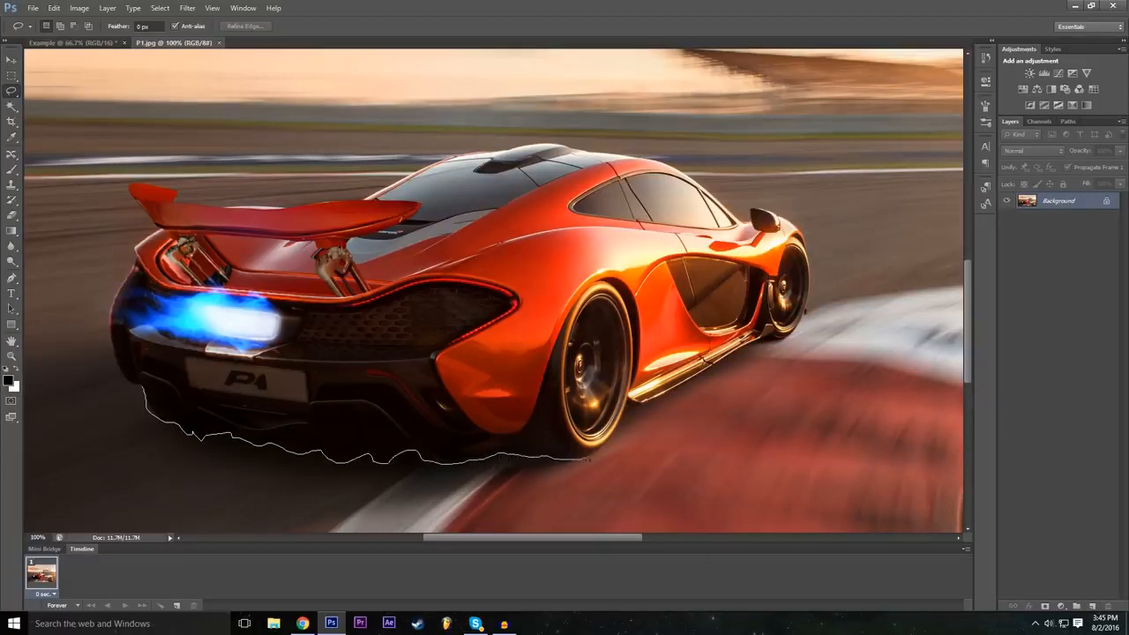
pyautogui.moveTo(631, 412); pyautogui.dragTo(639, 406)
pyautogui.moveTo(757, 336)
pyautogui.mouseDown()
pyautogui.moveTo(799, 333)
pyautogui.moveTo(806, 305)
pyautogui.mouseUp()
pyautogui.moveTo(791, 222)
pyautogui.mouseDown()
pyautogui.moveTo(757, 211)
pyautogui.moveTo(748, 224)
pyautogui.moveTo(653, 164)
pyautogui.moveTo(547, 145)
pyautogui.moveTo(472, 153)
pyautogui.moveTo(363, 202)
pyautogui.moveTo(319, 206)
pyautogui.moveTo(212, 210)
pyautogui.moveTo(133, 185)
pyautogui.mouseUp()
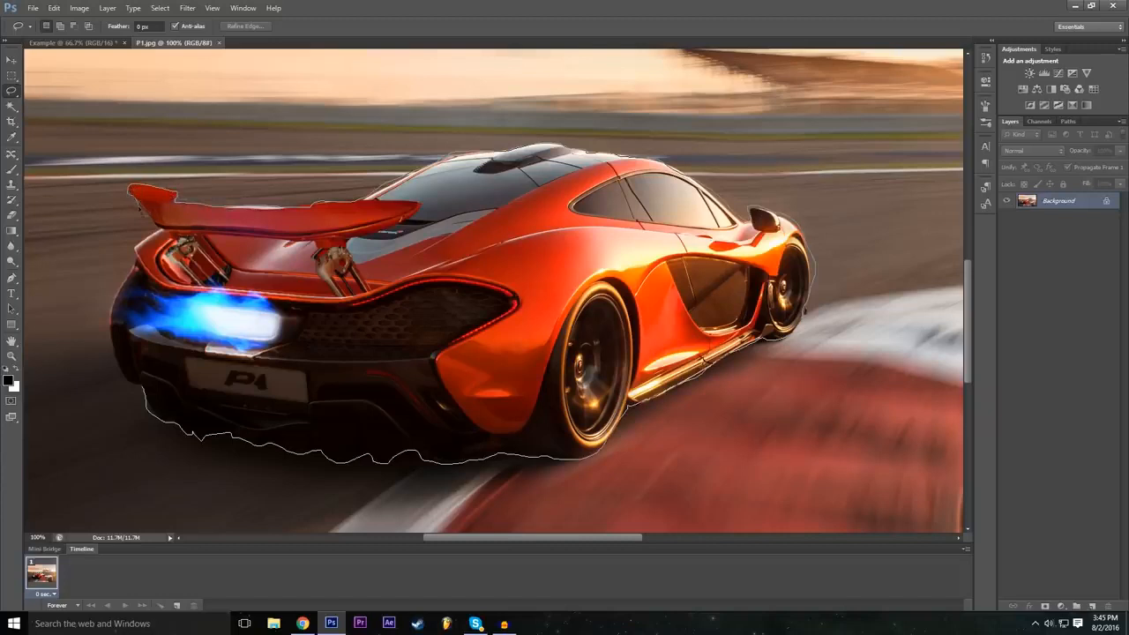
pyautogui.moveTo(146, 247)
pyautogui.mouseDown()
pyautogui.moveTo(115, 328)
pyautogui.moveTo(119, 360)
pyautogui.moveTo(150, 398)
pyautogui.mouseUp()
pyautogui.scroll(-1, 521, 377)
pyautogui.scroll(1, 521, 377)
# Step: Convert the locked Background of the P1 image into a regular layer named Mclaren
pyautogui.click(39, 537)
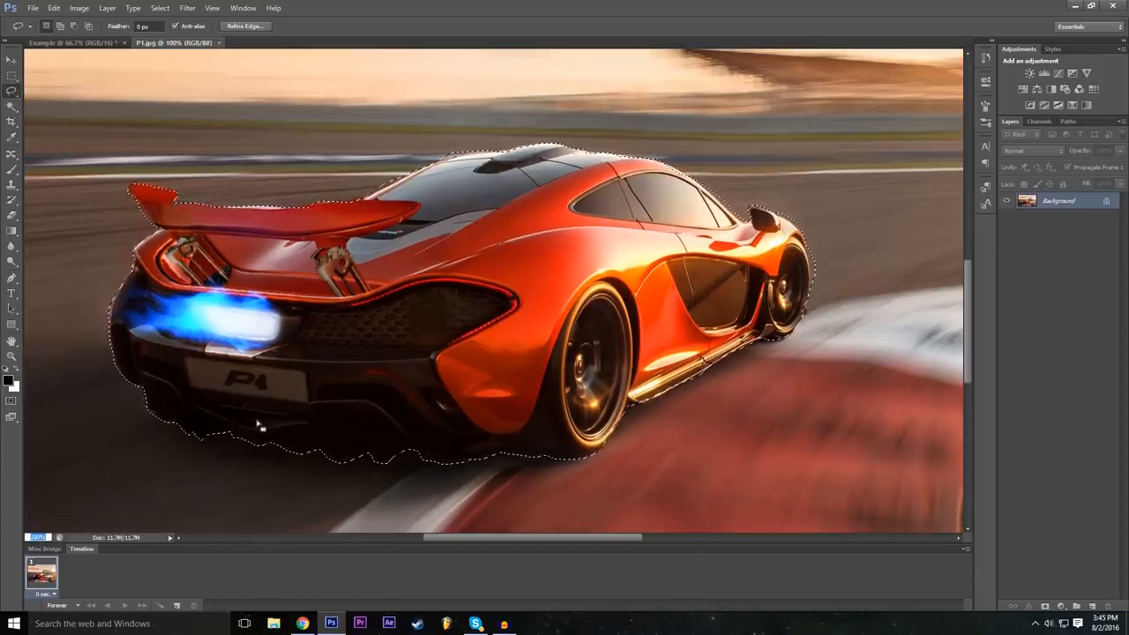
pyautogui.write('50')
pyautogui.press('Return')
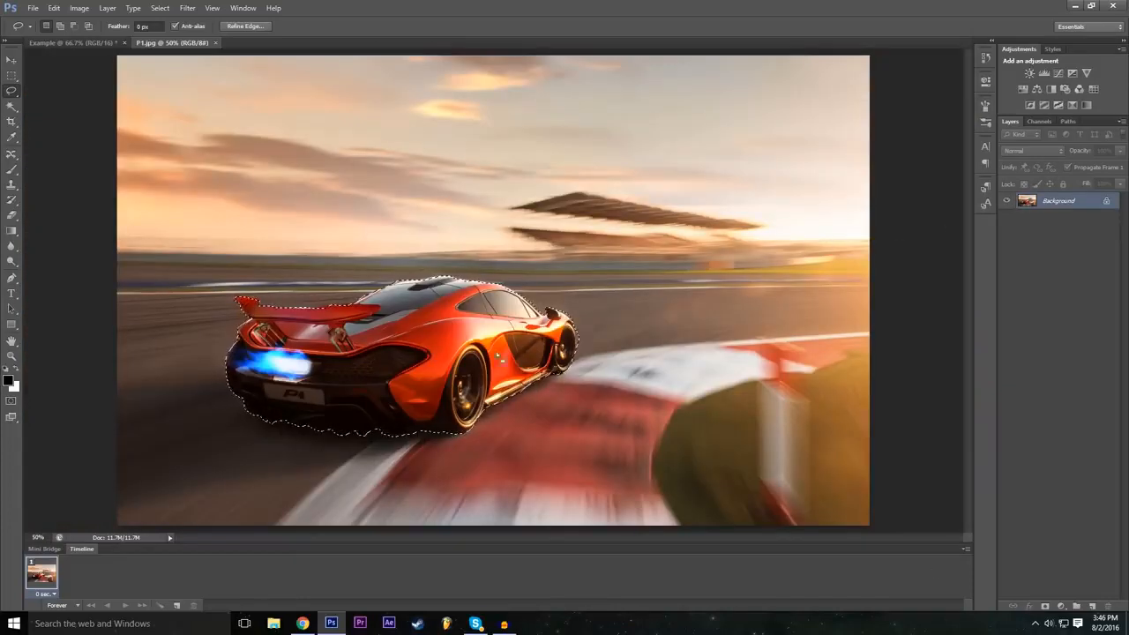
pyautogui.doubleClick(1109, 203)
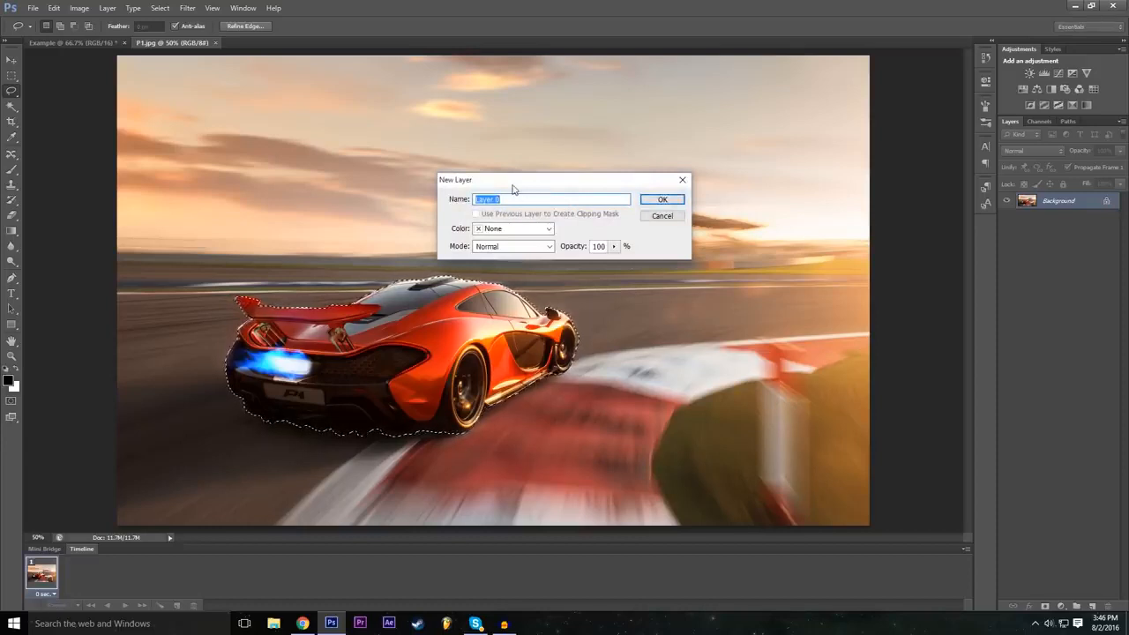
pyautogui.write('Mclaren')
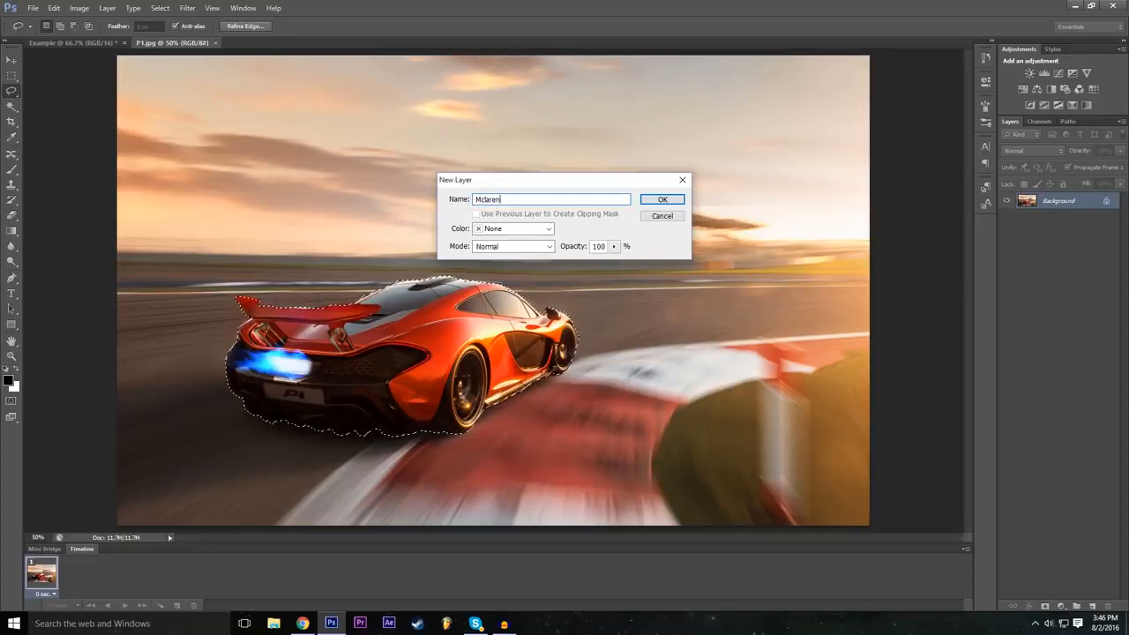
pyautogui.press('Return')
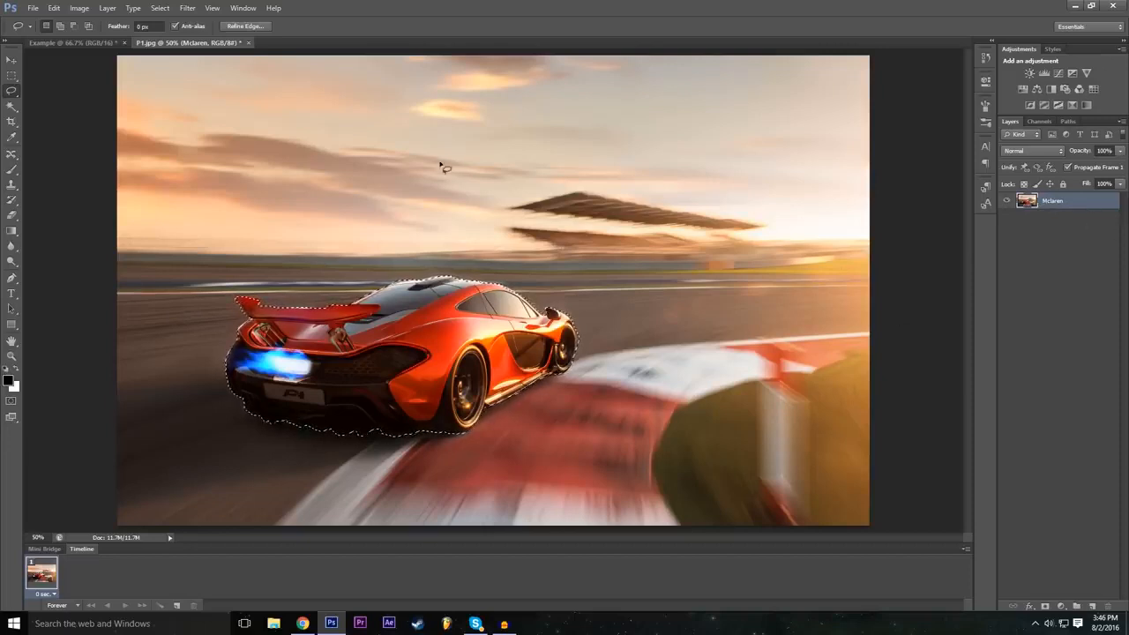
# Step: Copy the selected car onto a new layer and hide the Mclaren layer beneath it
pyautogui.hotkey('ctrl', 'c')
pyautogui.hotkey('ctrl', 'v')
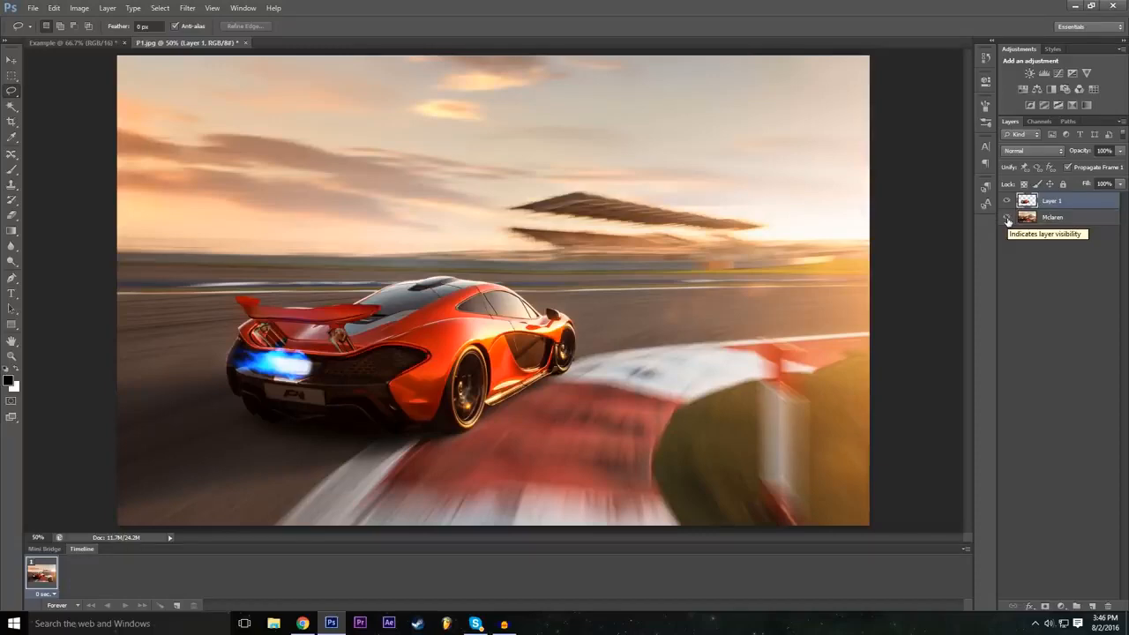
pyautogui.click(1006, 218)
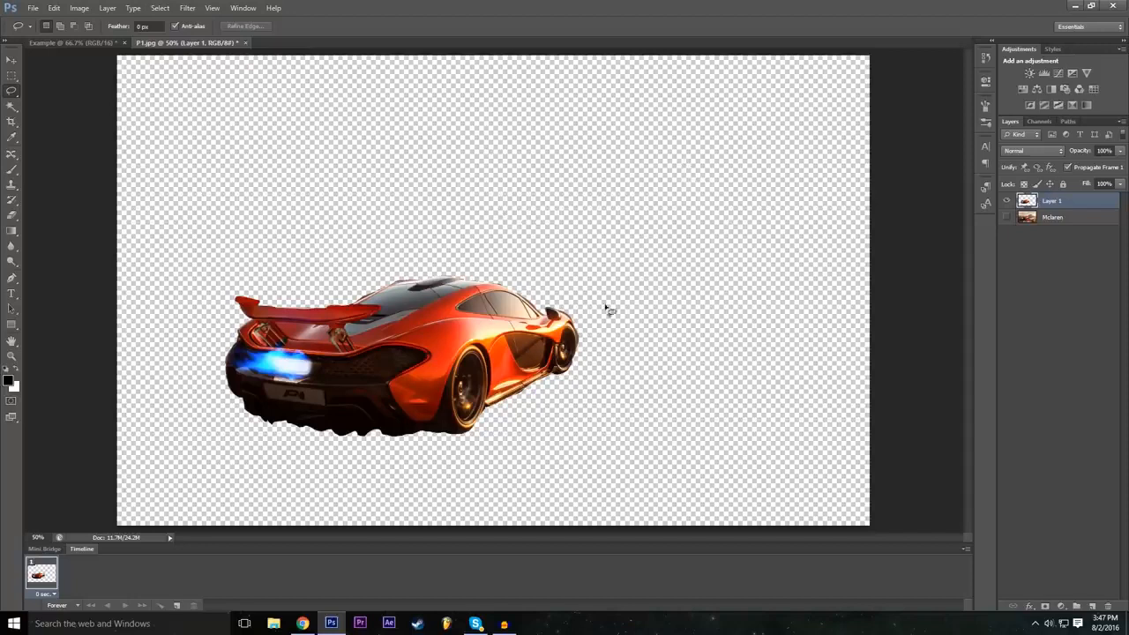
# Step: Show the Mclaren layer again and move the car copy on Layer 1 up and to the right, overlapping the original car
pyautogui.click(1007, 217)
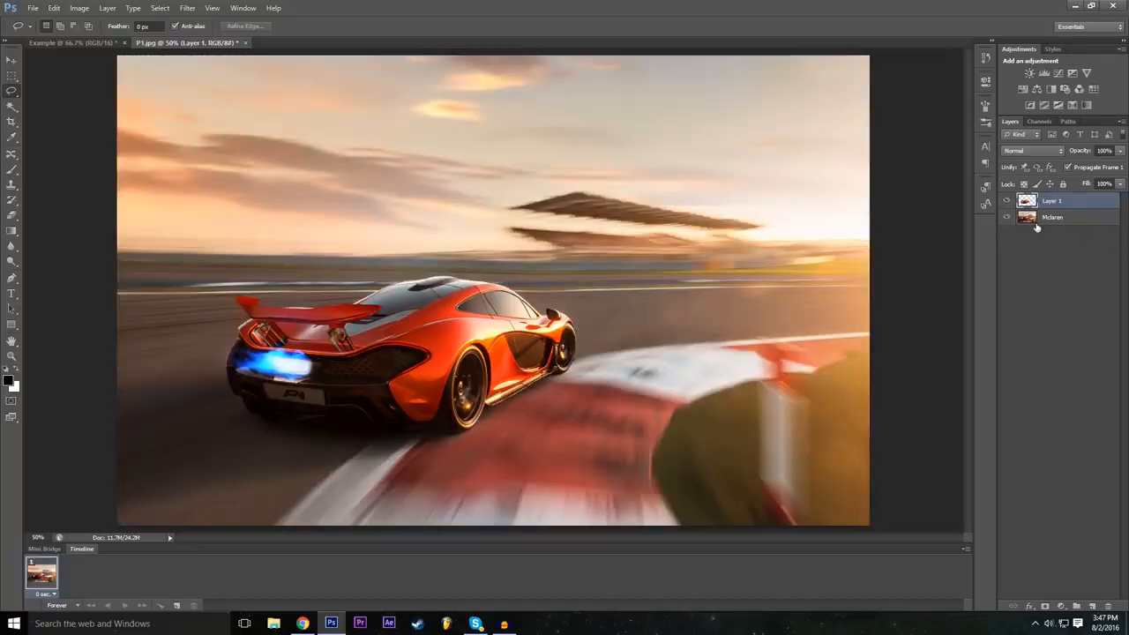
pyautogui.click(11, 60)
pyautogui.moveTo(447, 348); pyautogui.dragTo(470, 335)
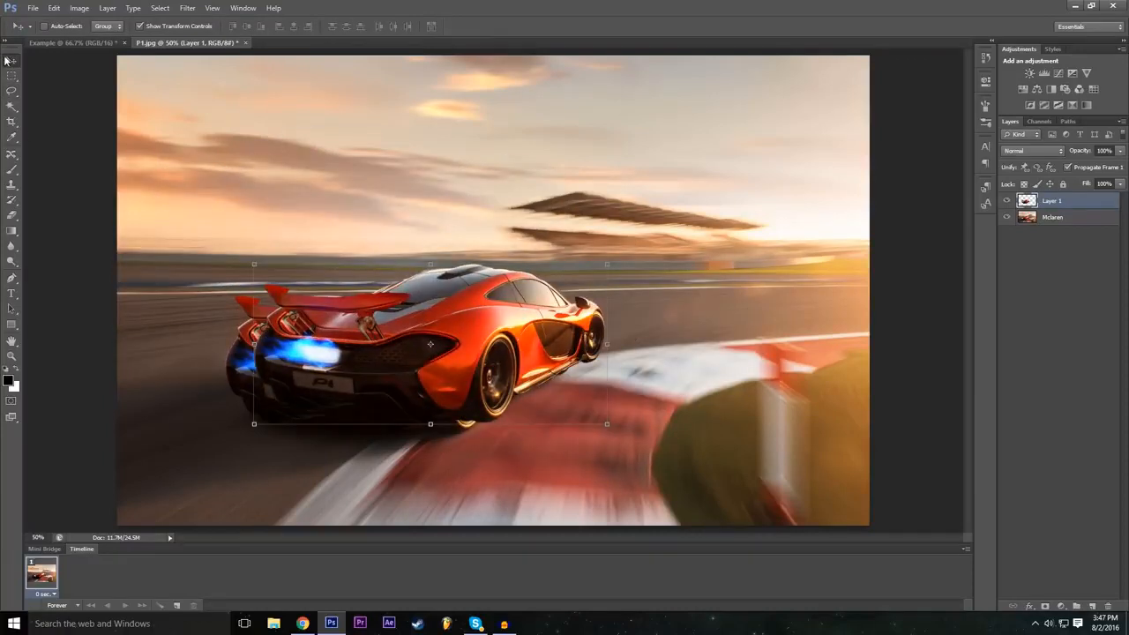
pyautogui.moveTo(499, 338); pyautogui.dragTo(568, 378)
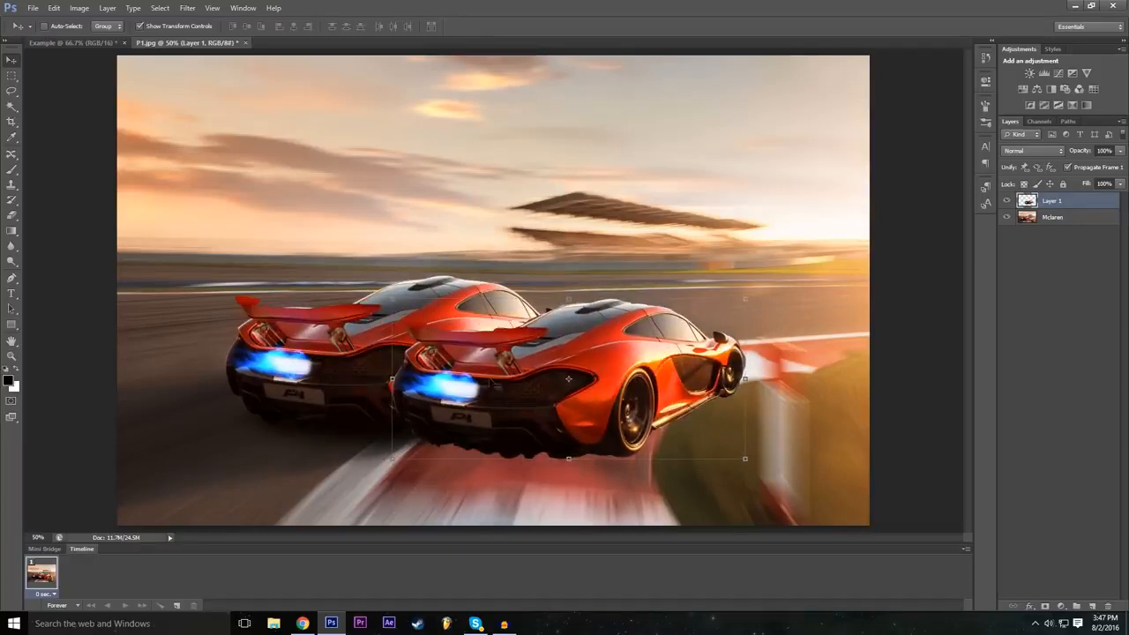
pyautogui.moveTo(522, 371); pyautogui.dragTo(441, 325)
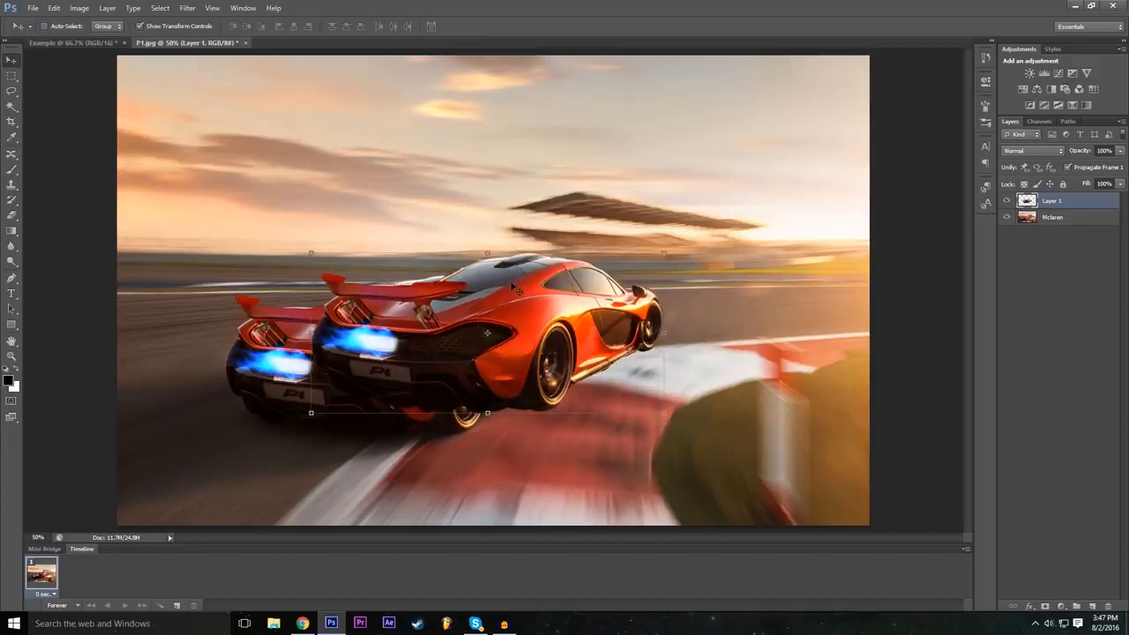
# Step: Try flipping the car copy vertically with Free Transform by setting its height scale to -100%, and undo the flip
pyautogui.hotkey('ctrl', 't')
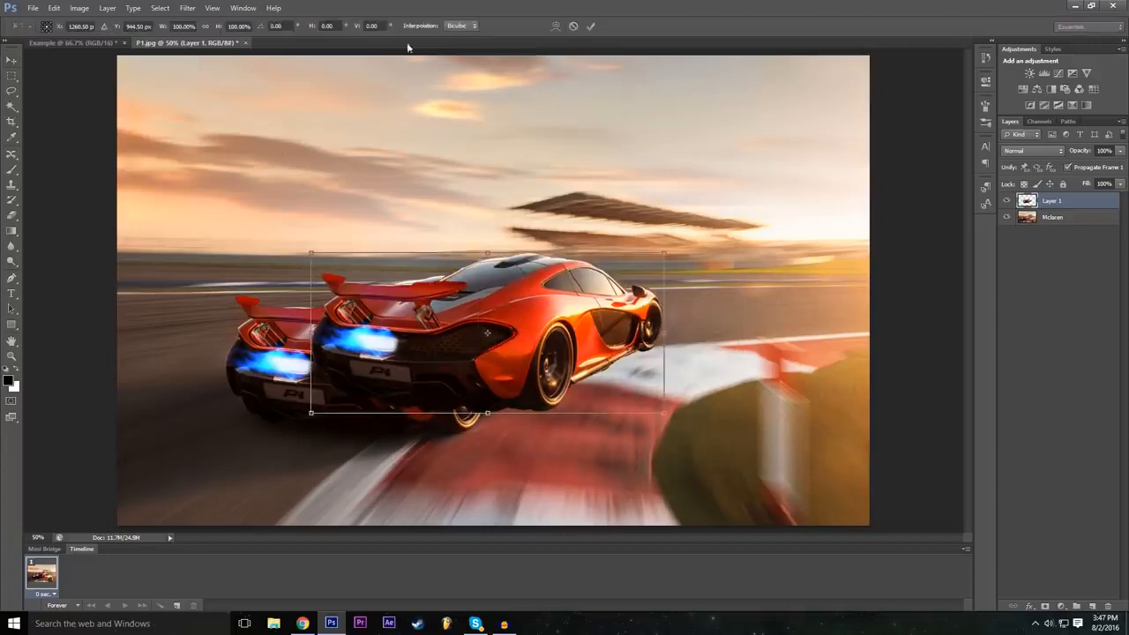
pyautogui.click(227, 26)
pyautogui.write('-100')
pyautogui.press('Return')
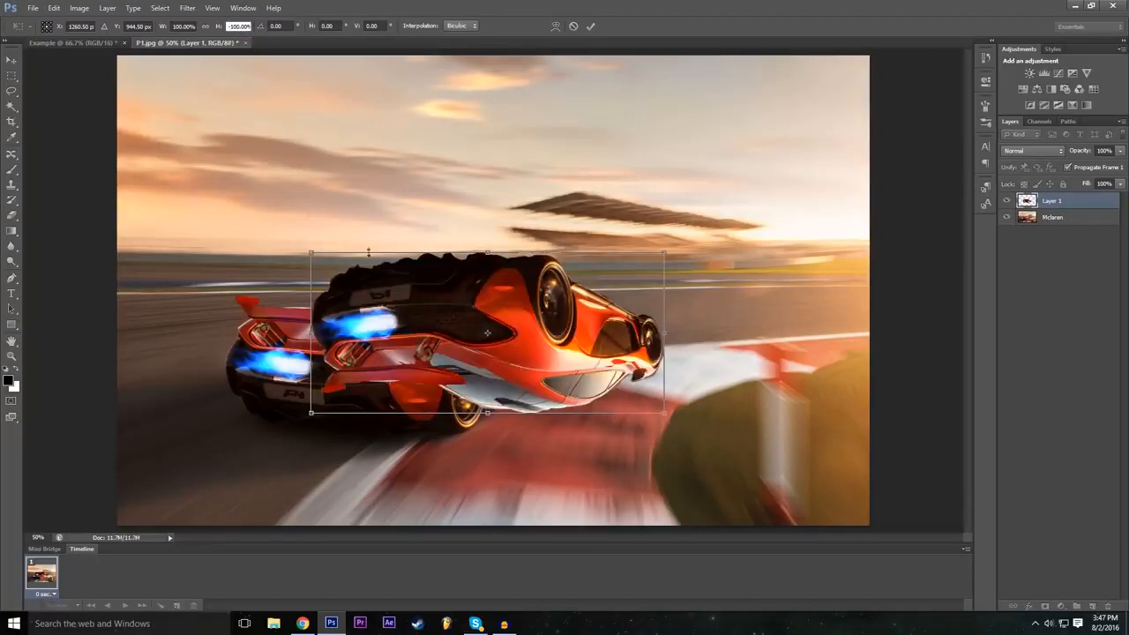
pyautogui.hotkey('ctrl', 'z')
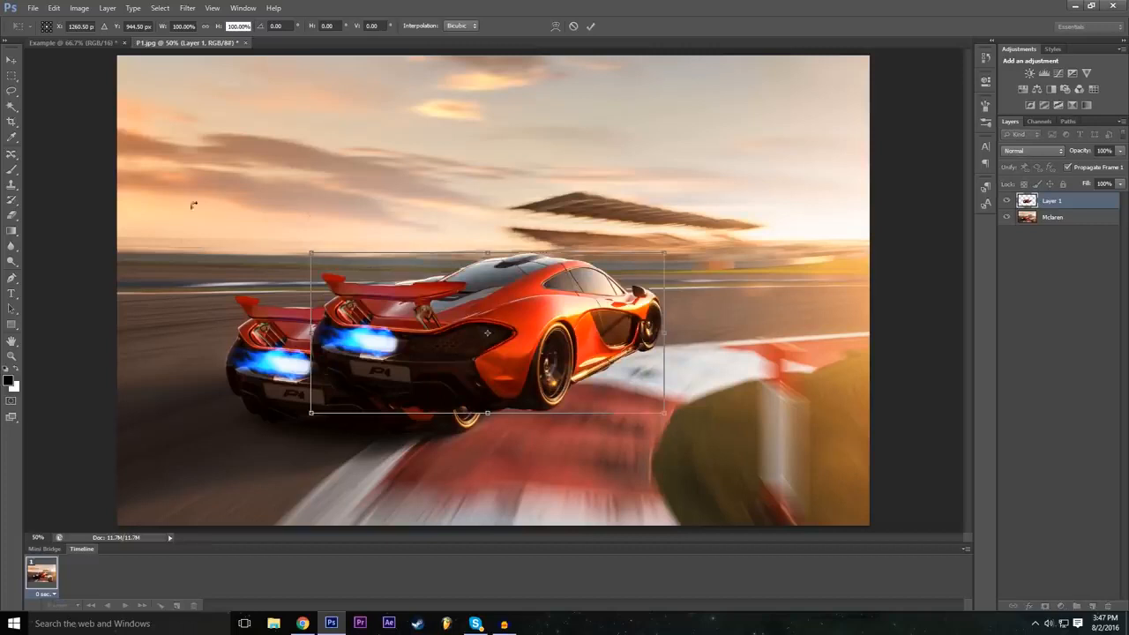
# Step: Flip the car copy horizontally with a width scale of -100% and place it to the right of the original car
pyautogui.click(181, 26)
pyautogui.write('-100')
pyautogui.press('Return')
pyautogui.moveTo(477, 356); pyautogui.dragTo(763, 397)
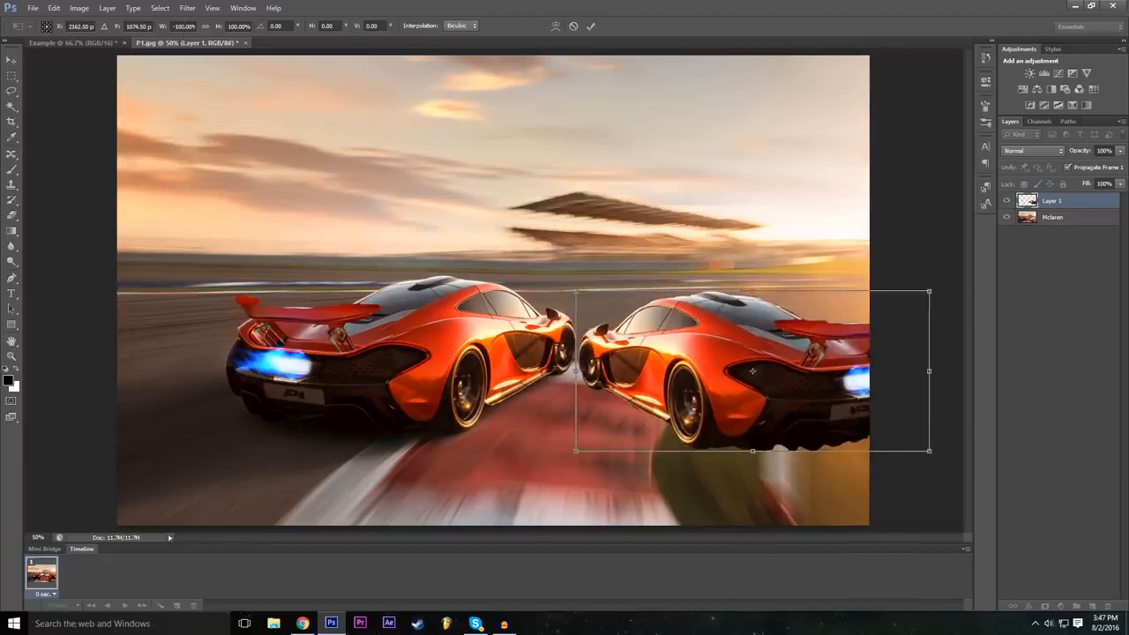
pyautogui.moveTo(714, 349); pyautogui.dragTo(721, 342)
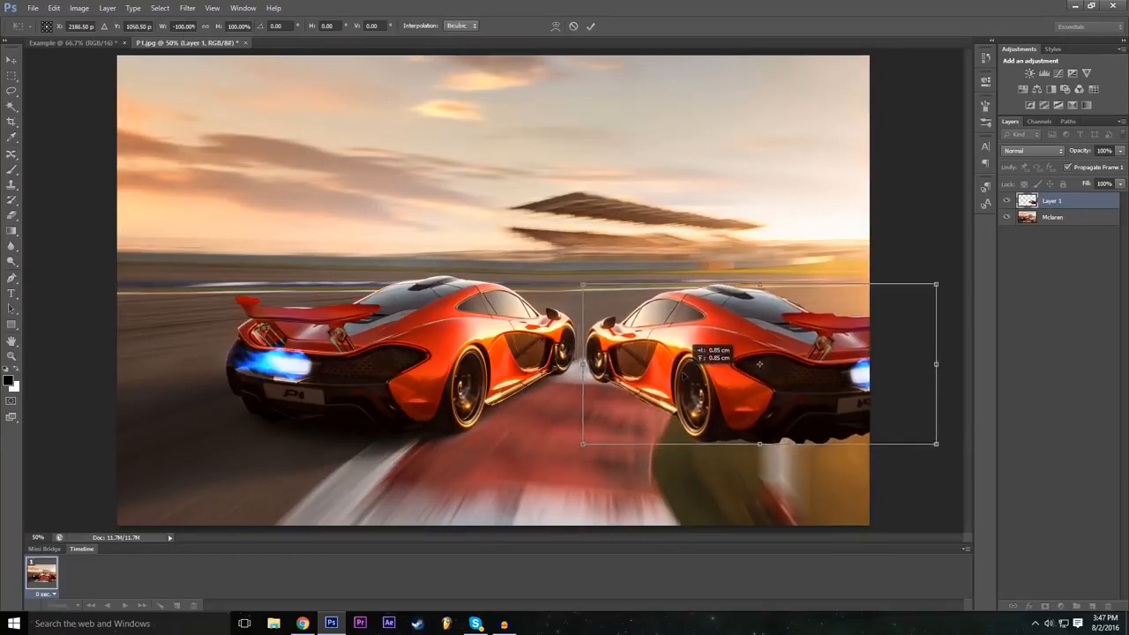
# Step: Move the mirrored car over the original, re-enter -100% as its width scale, and return it to the original car's right
pyautogui.moveTo(685, 377); pyautogui.dragTo(402, 337)
pyautogui.moveTo(658, 326); pyautogui.dragTo(575, 326)
pyautogui.click(185, 26)
pyautogui.doubleClick(192, 22)
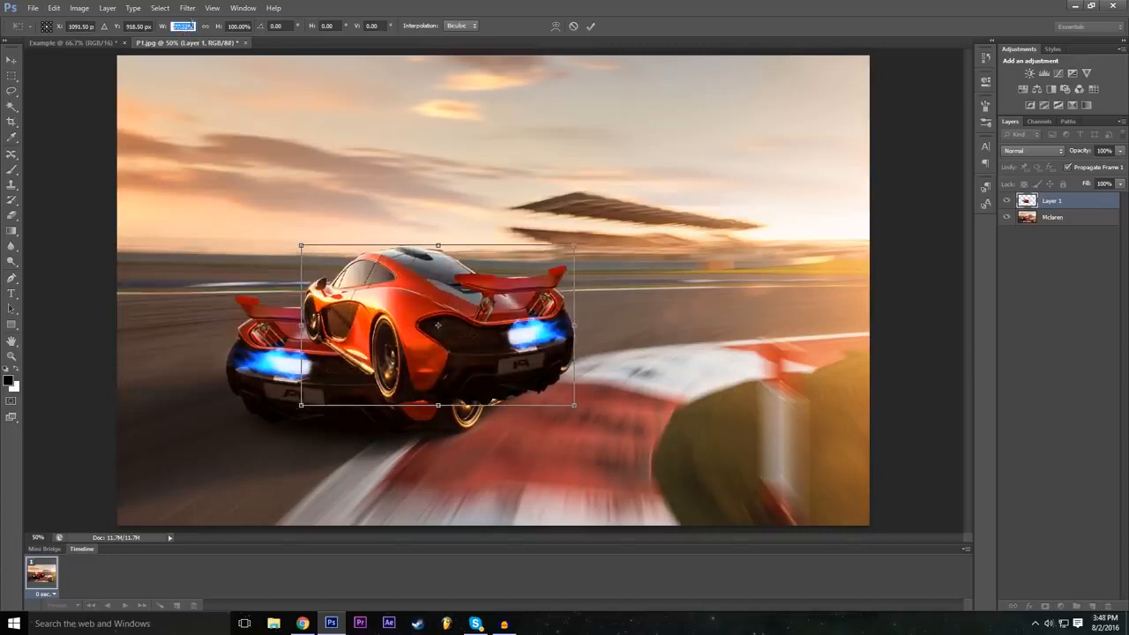
pyautogui.write('100')
pyautogui.moveTo(535, 327); pyautogui.dragTo(801, 380)
pyautogui.moveTo(711, 380); pyautogui.dragTo(755, 368)
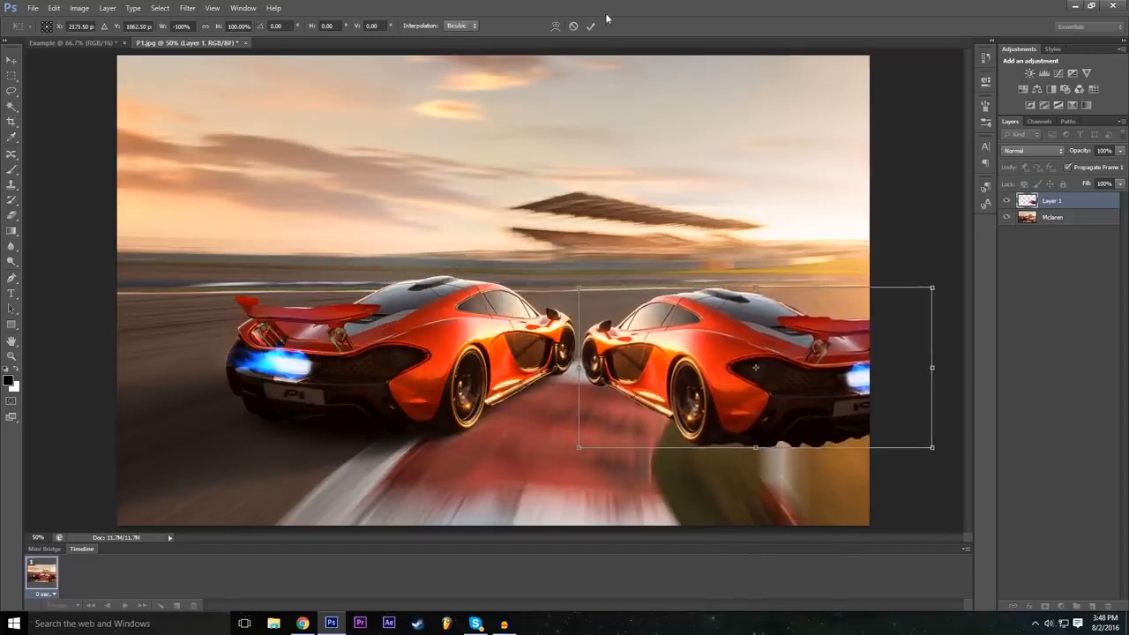
# Step: Rotate the mirrored car clockwise by about 9°, shift it slightly down, and apply the transformation
pyautogui.moveTo(583, 274); pyautogui.dragTo(603, 254)
pyautogui.moveTo(708, 340); pyautogui.dragTo(710, 362)
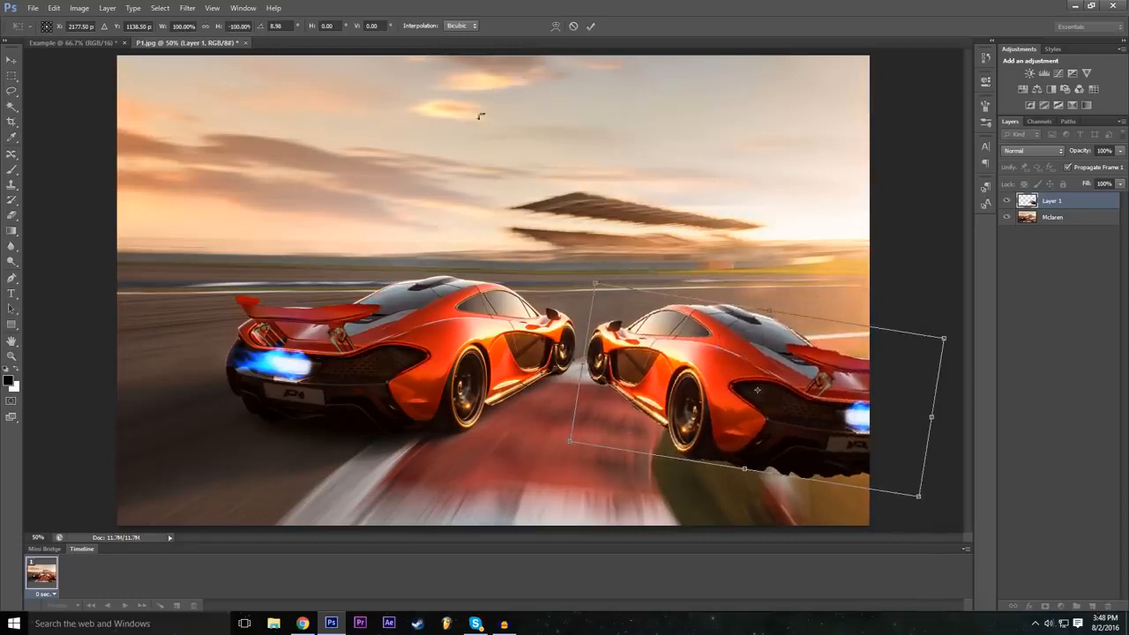
pyautogui.click(592, 29)
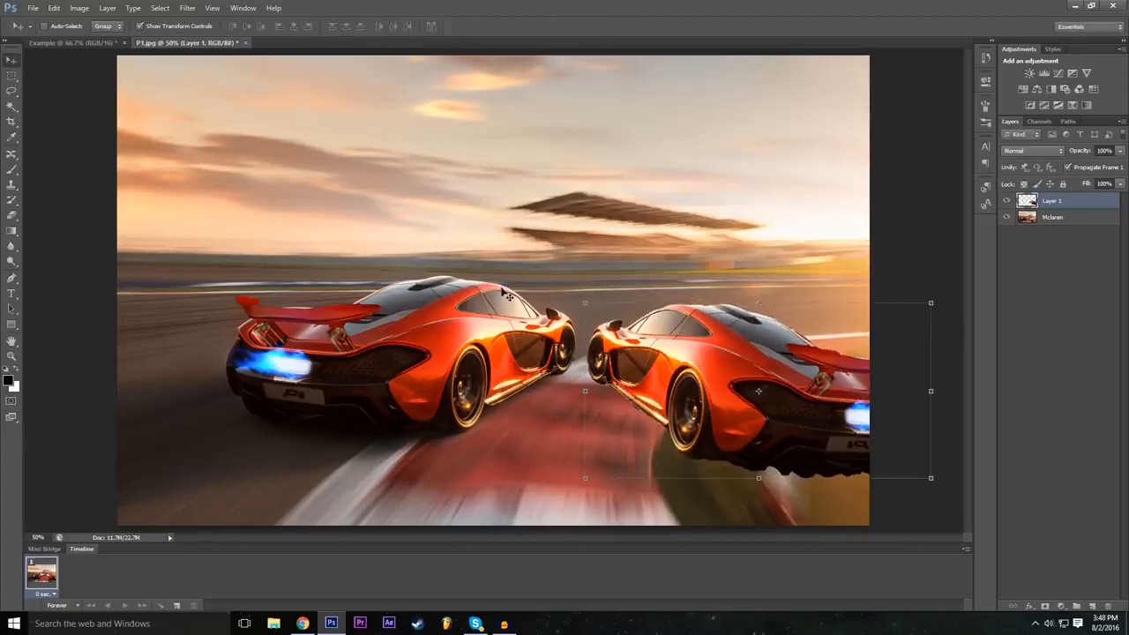
# Step: Add a Drop Shadow layer effect to the mirrored car on Layer 1 and increase the shadow's size
pyautogui.click(1030, 606)
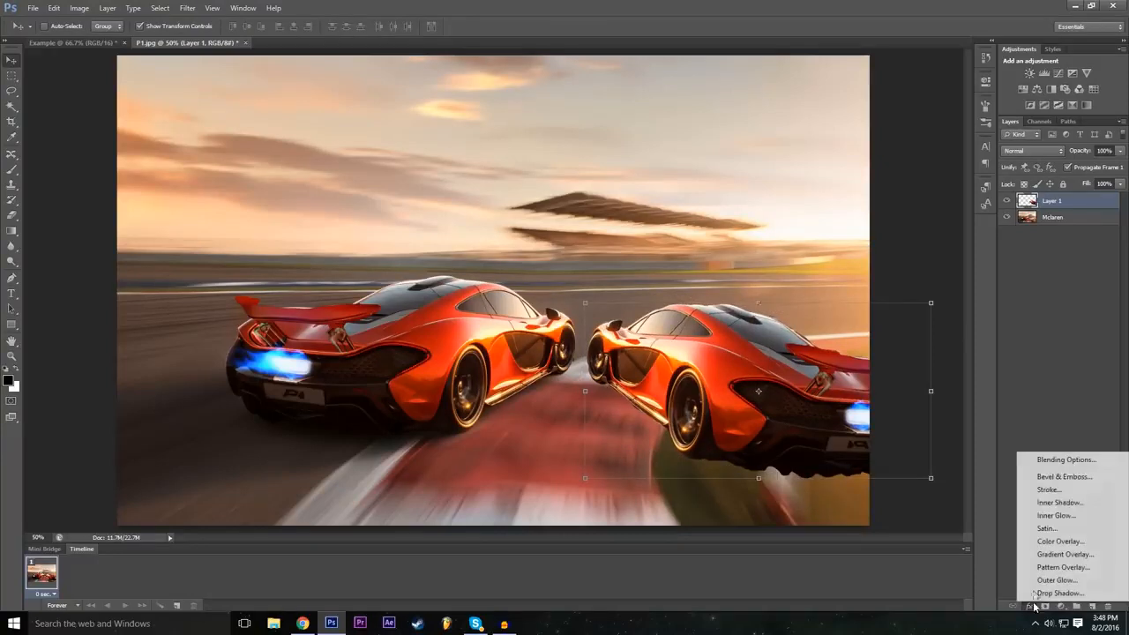
pyautogui.click(1058, 459)
pyautogui.moveTo(535, 264); pyautogui.dragTo(481, 200)
pyautogui.click(256, 383)
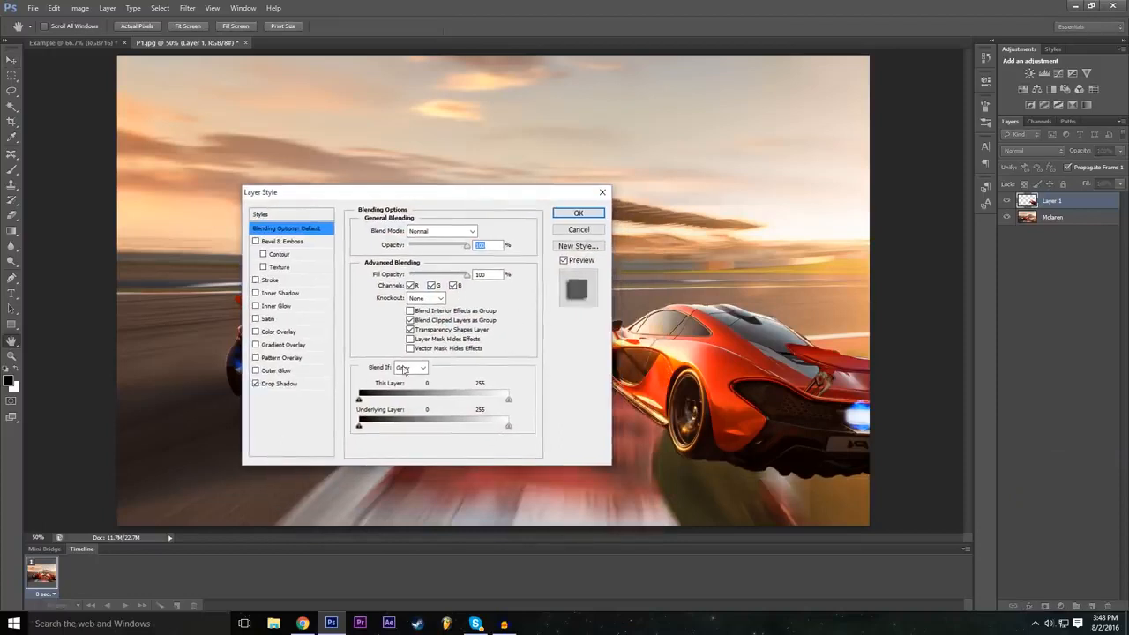
pyautogui.moveTo(423, 192); pyautogui.dragTo(339, 194)
pyautogui.click(223, 387)
pyautogui.moveTo(326, 312); pyautogui.dragTo(333, 310)
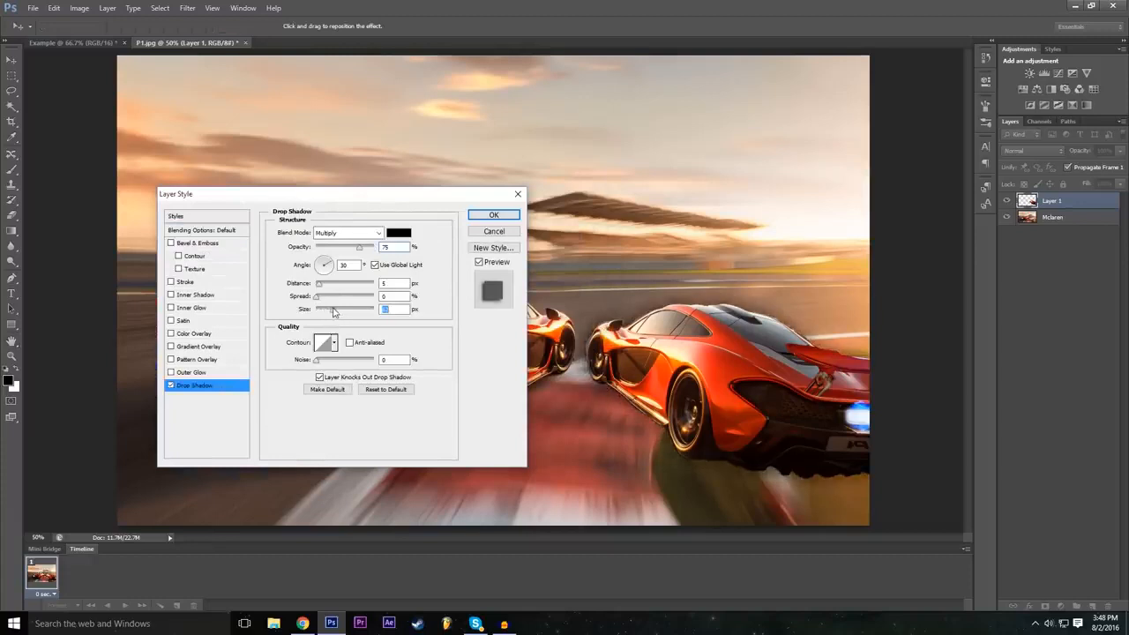
# Step: Add an Outer Glow to the mirrored car, enlarge the glow's size, apply the layer style, and deselect the layer
pyautogui.click(219, 373)
pyautogui.moveTo(318, 334); pyautogui.dragTo(335, 335)
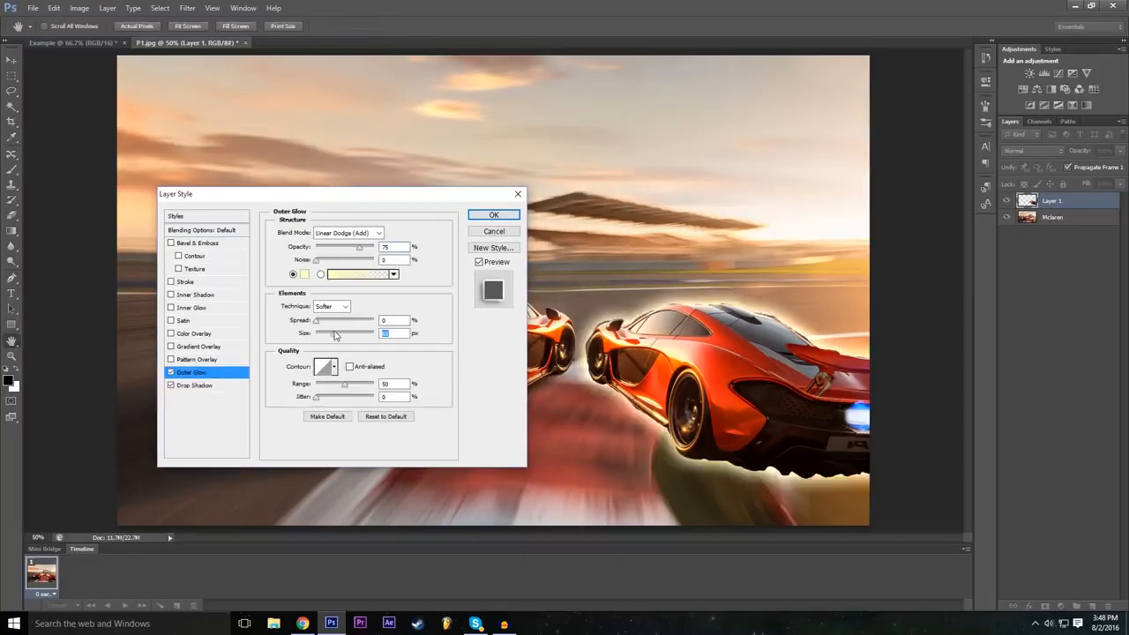
pyautogui.moveTo(396, 202); pyautogui.dragTo(451, 225)
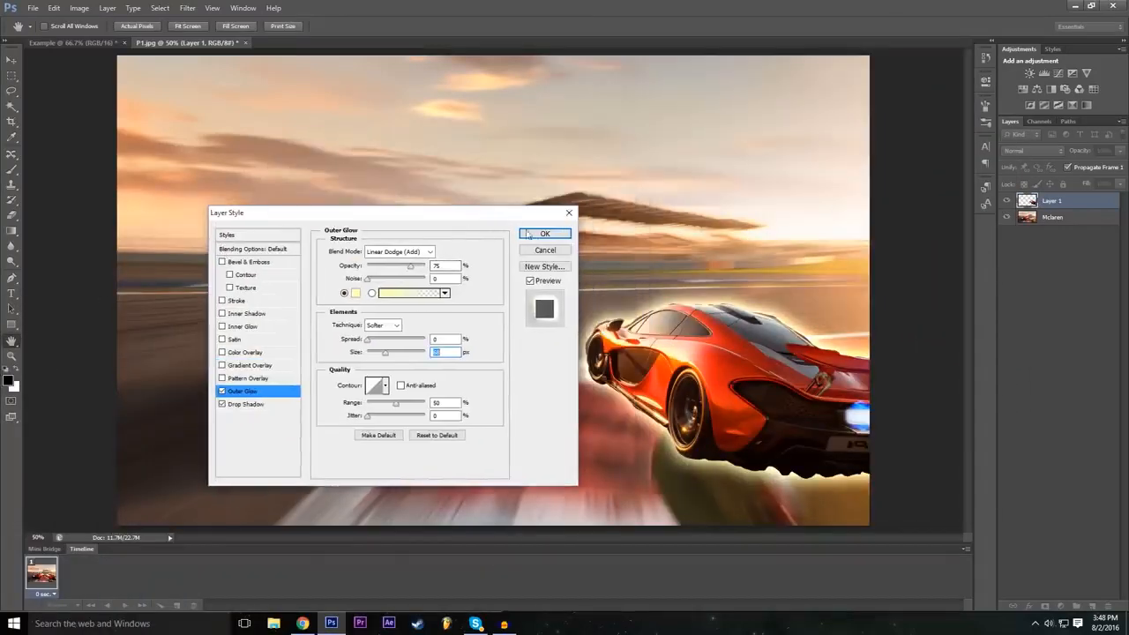
pyautogui.click(558, 235)
pyautogui.click(1071, 407)
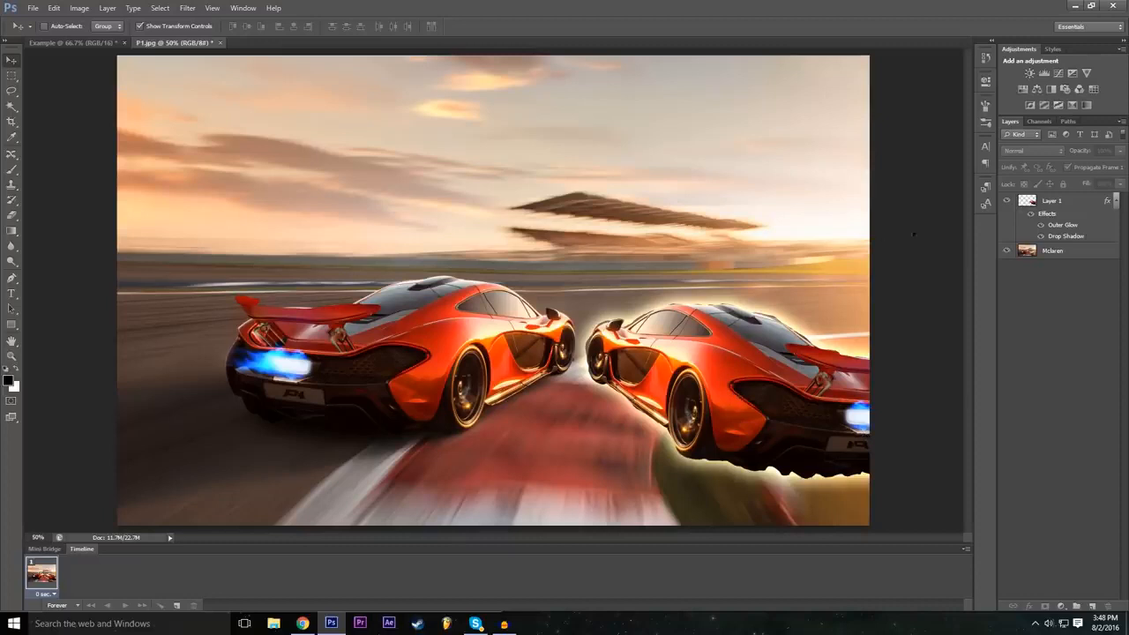
# Step: Create a Brightness/Contrast adjustment layer above Layer 1, keeping its default name, color None, Normal mode and 100% opacity
pyautogui.click(1023, 207)
pyautogui.click(1054, 376)
pyautogui.click(110, 6)
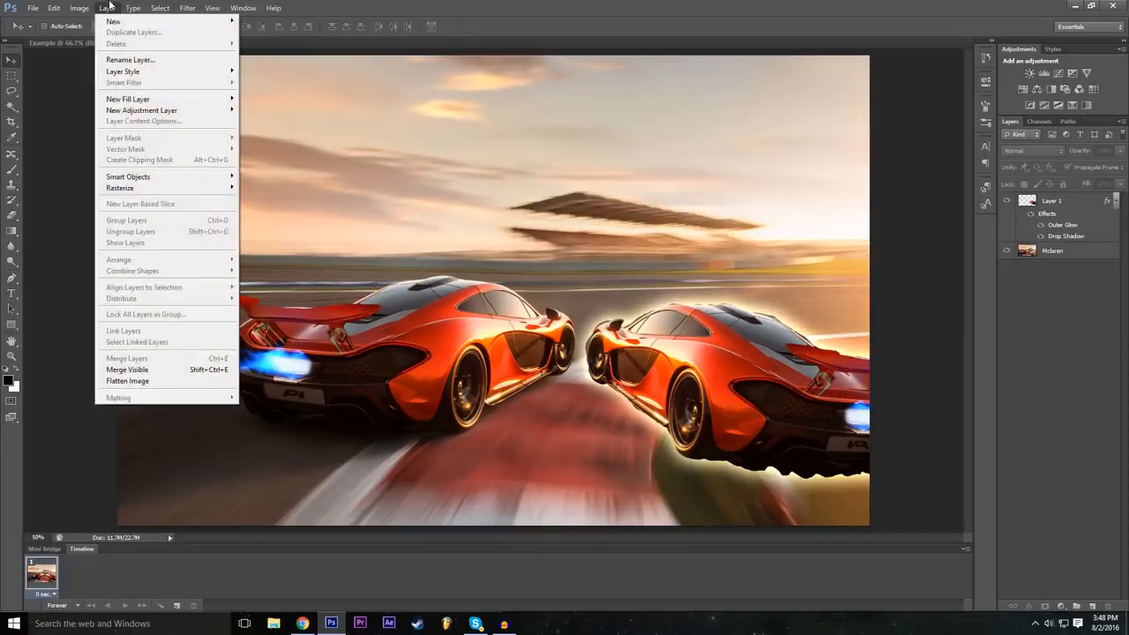
pyautogui.moveTo(111, 21)
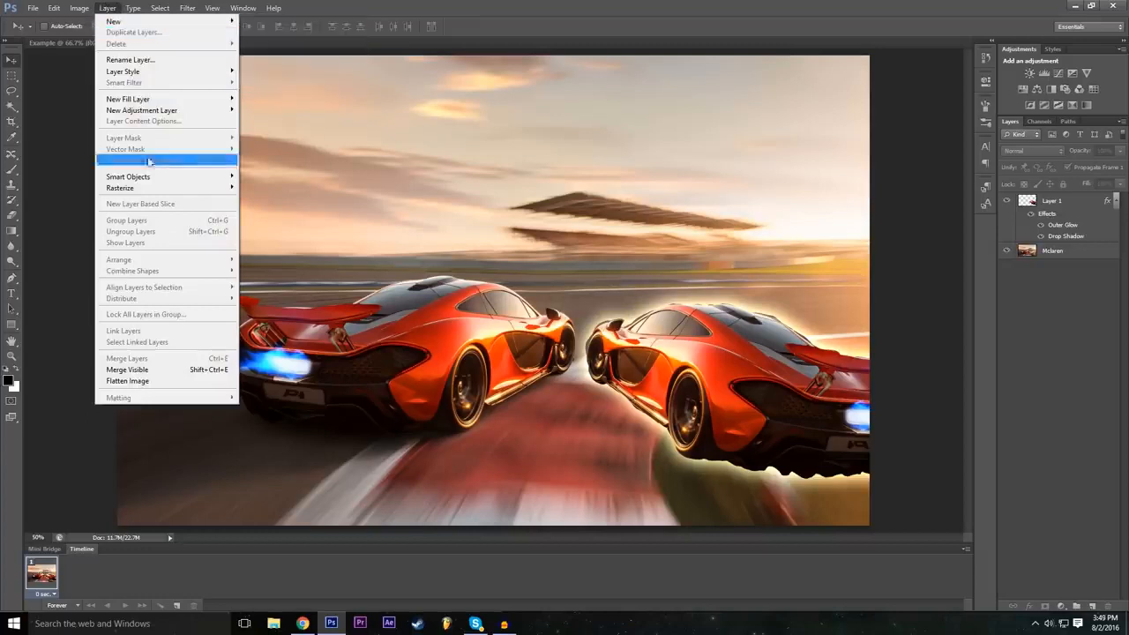
pyautogui.moveTo(162, 110)
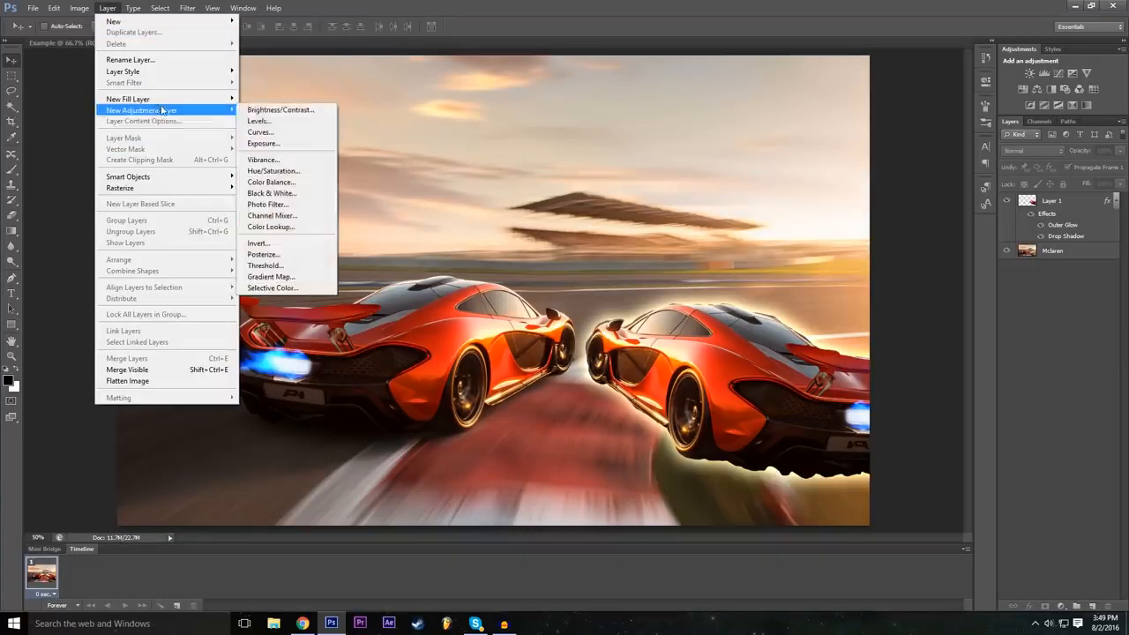
pyautogui.click(301, 111)
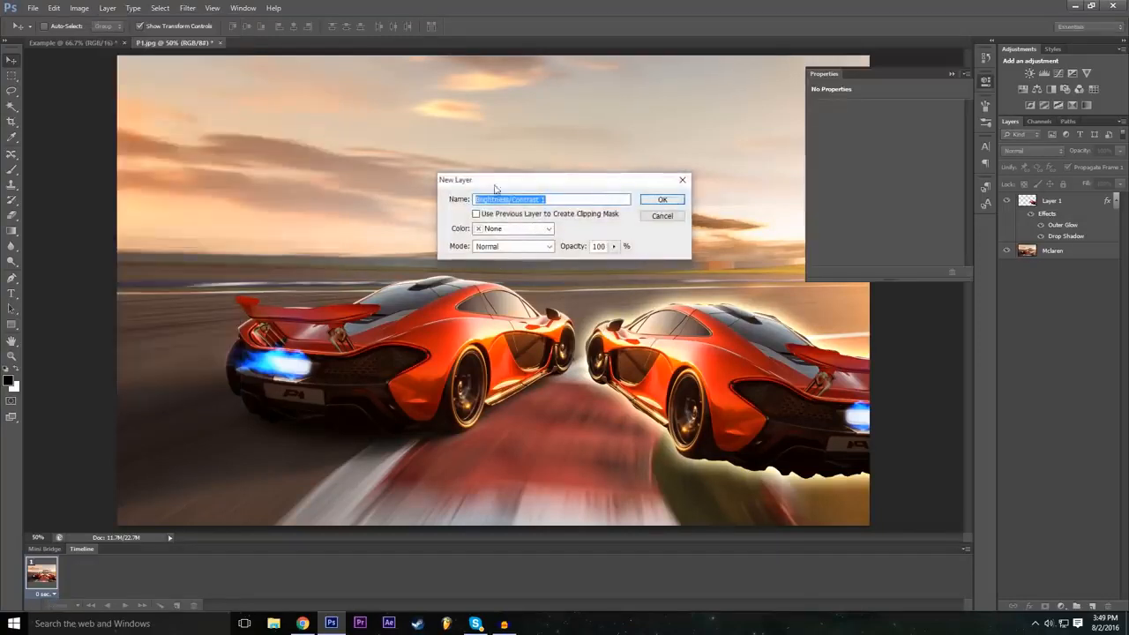
pyautogui.click(526, 229)
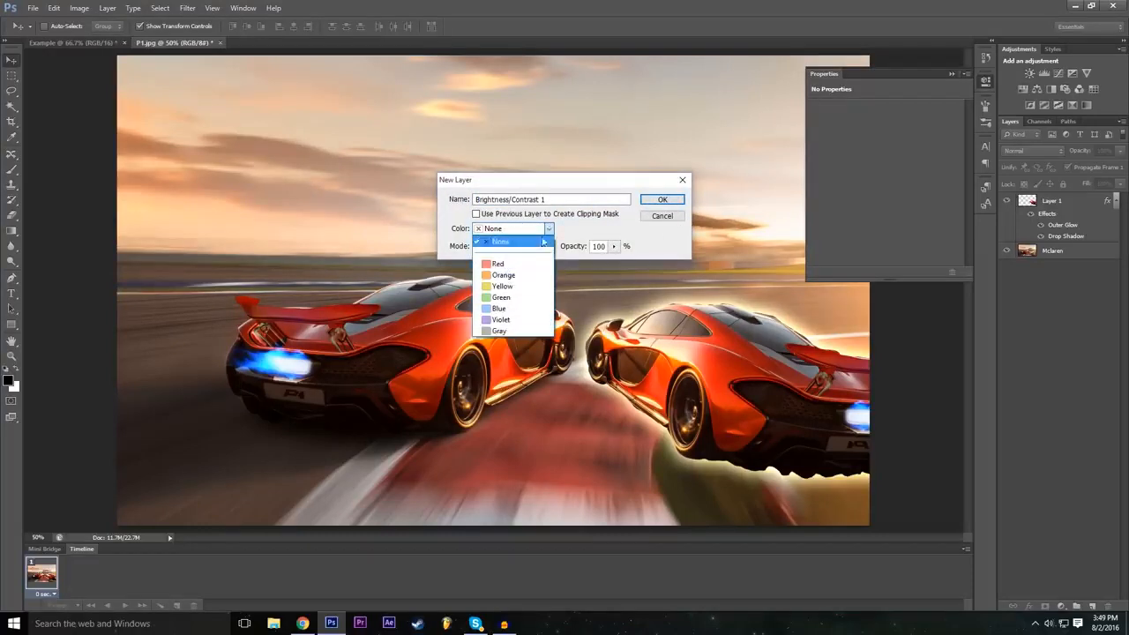
pyautogui.click(501, 241)
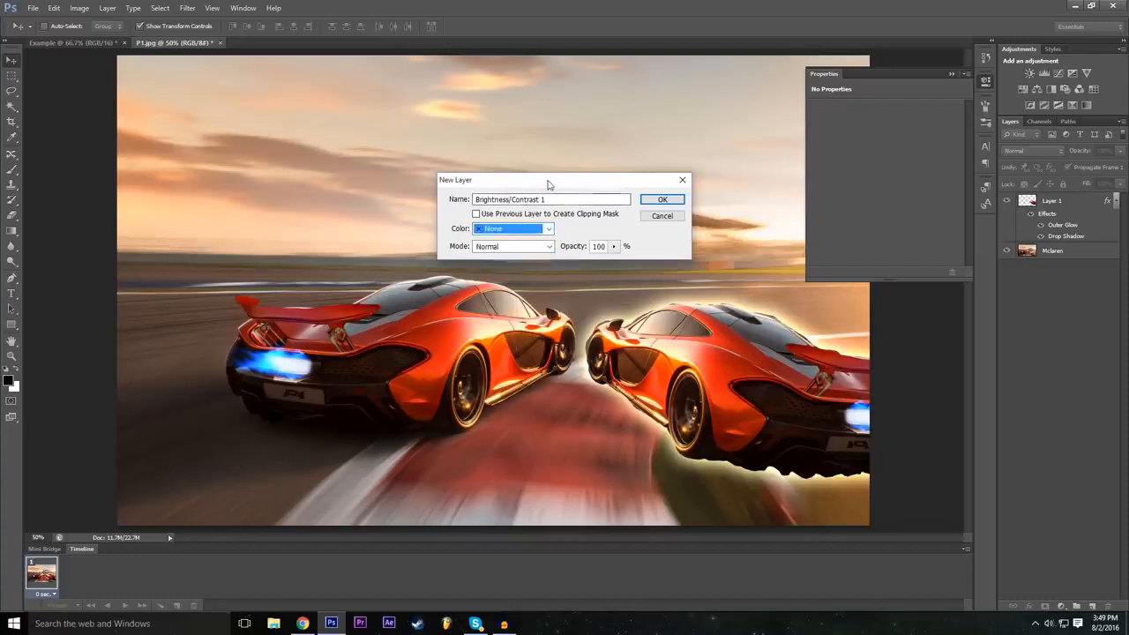
pyautogui.click(663, 201)
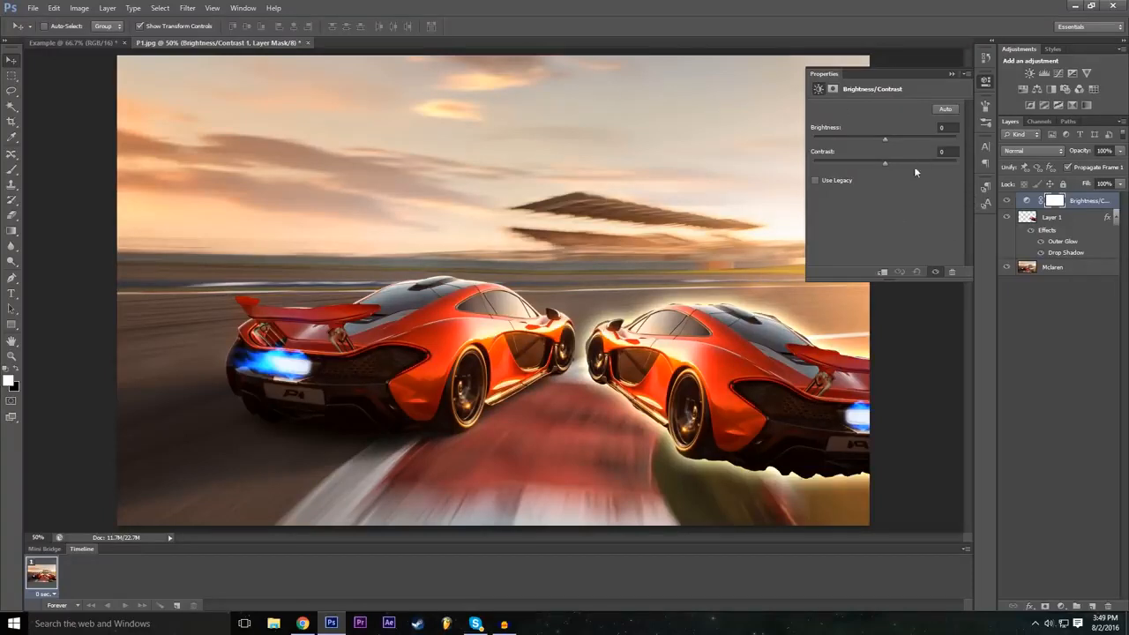
# Step: Set the adjustment layer's contrast to 40 and brightness to -7, and toggle its visibility to compare the image before and after
pyautogui.moveTo(884, 162); pyautogui.dragTo(799, 204)
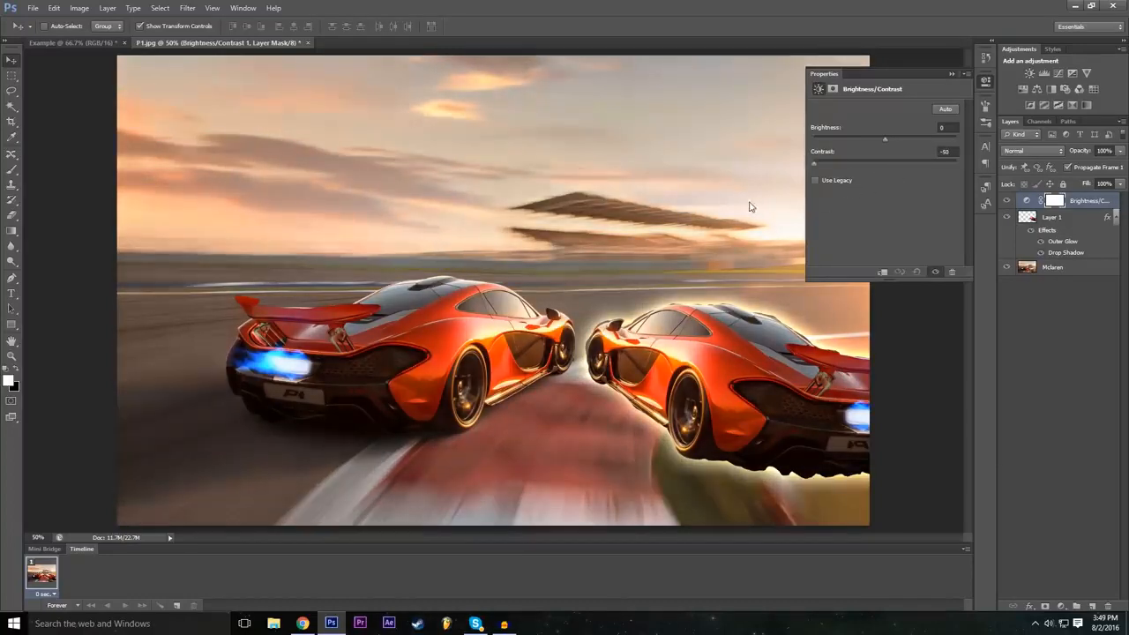
pyautogui.moveTo(816, 164); pyautogui.dragTo(921, 171)
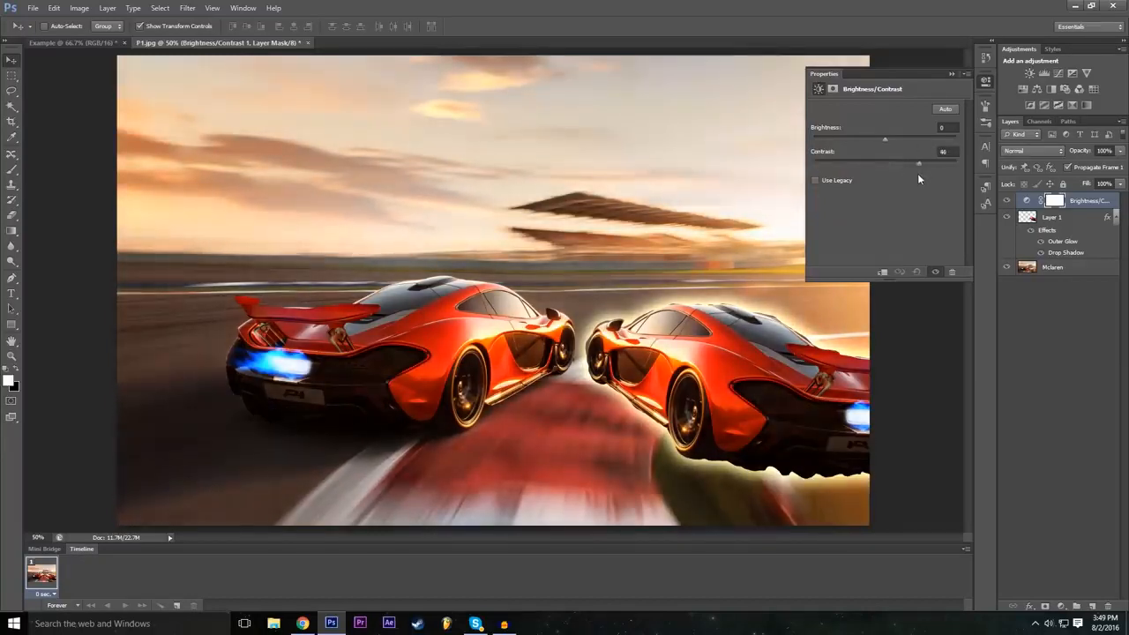
pyautogui.moveTo(917, 173)
pyautogui.mouseDown()
pyautogui.moveTo(909, 162)
pyautogui.moveTo(911, 179)
pyautogui.mouseUp()
pyautogui.moveTo(887, 136)
pyautogui.mouseDown()
pyautogui.moveTo(865, 140)
pyautogui.moveTo(903, 138)
pyautogui.moveTo(879, 145)
pyautogui.mouseUp()
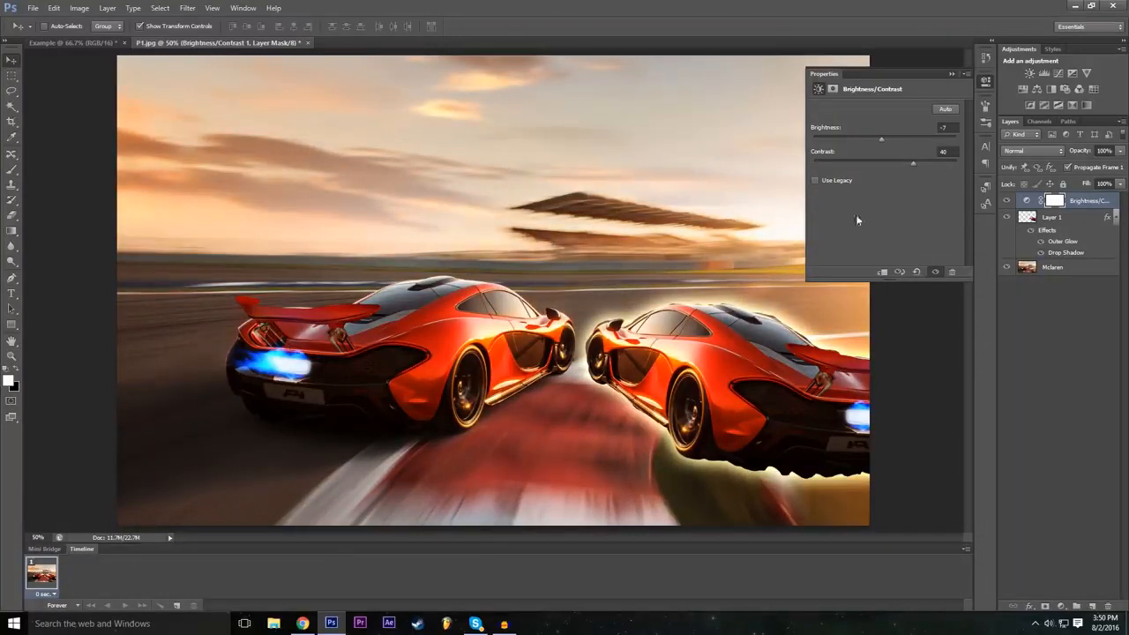
pyautogui.click(952, 76)
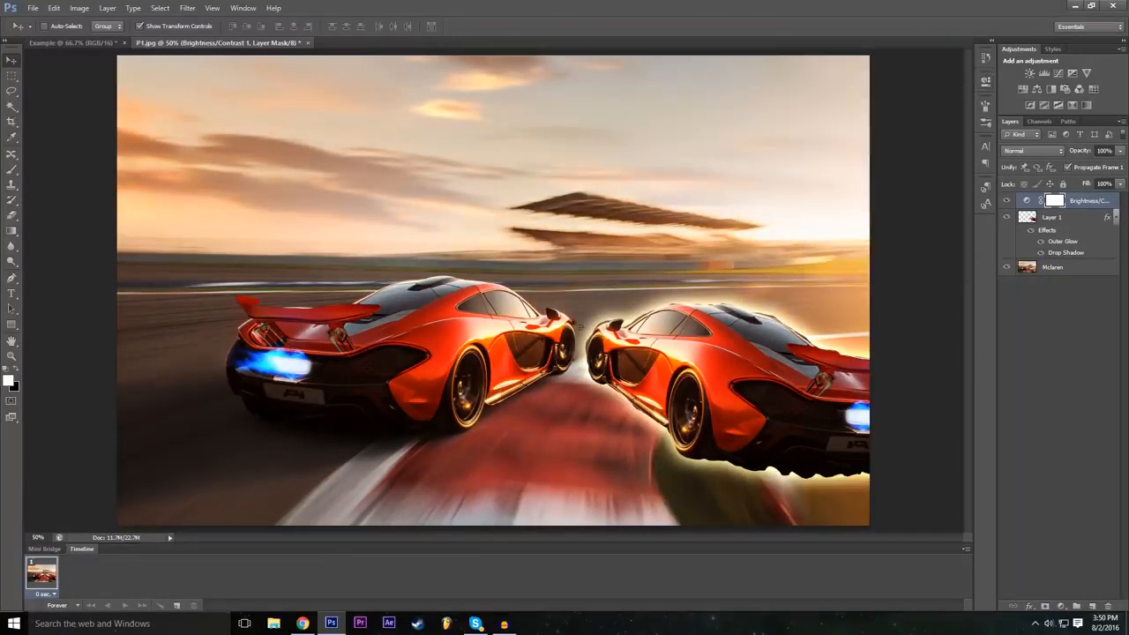
pyautogui.click(1007, 202)
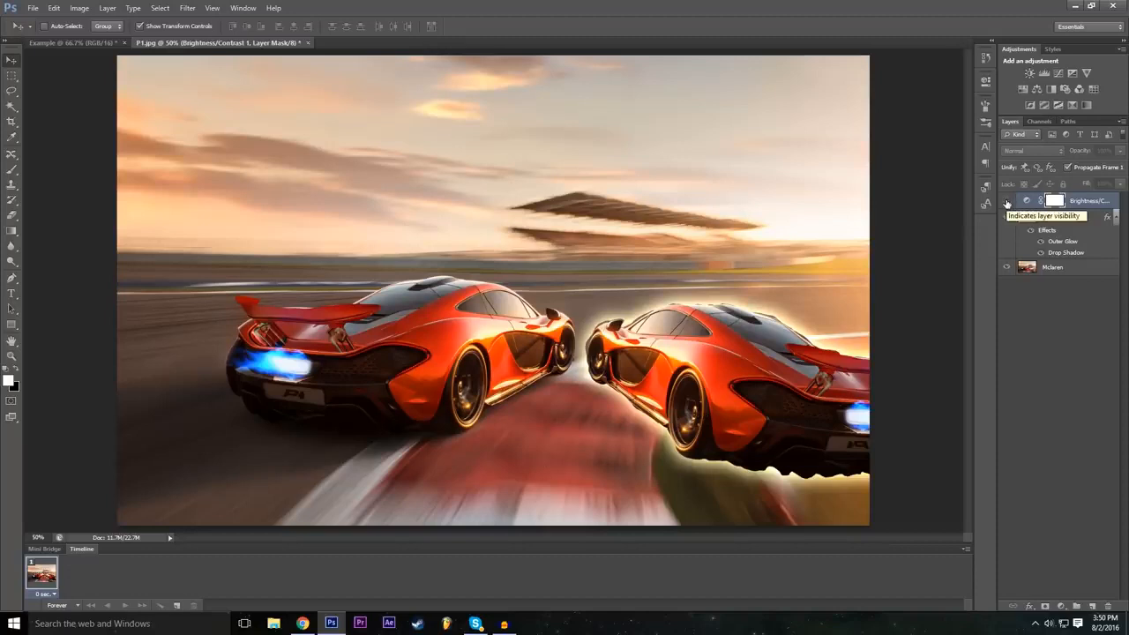
pyautogui.click(1007, 202)
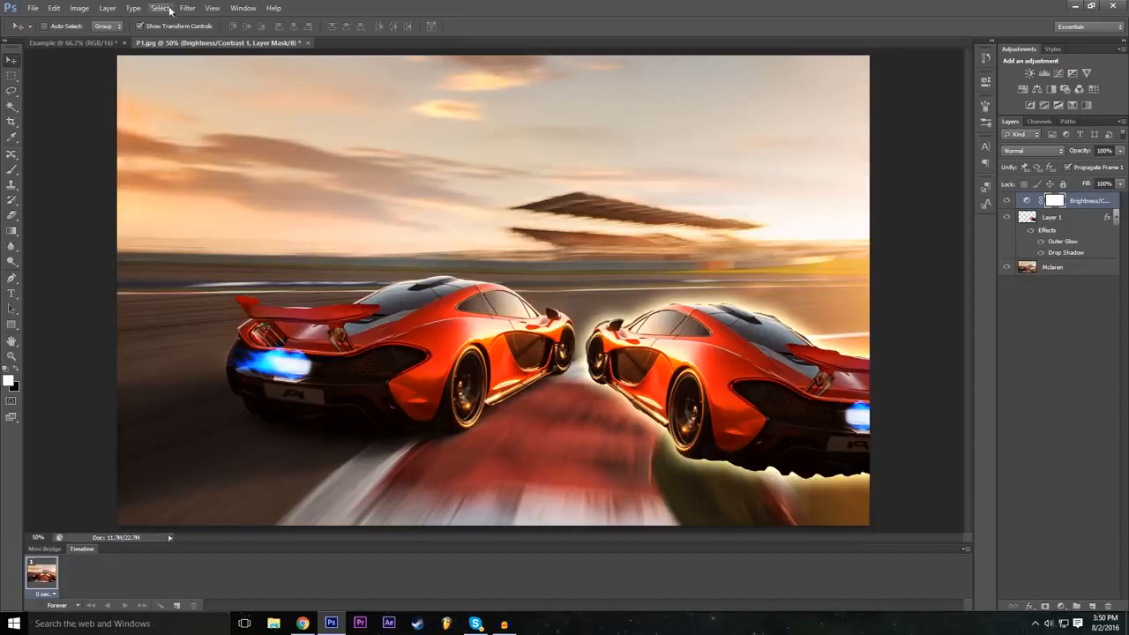
# Step: Create a Levels adjustment layer with its default settings above the Brightness/Contrast layer
pyautogui.click(110, 6)
pyautogui.moveTo(168, 108)
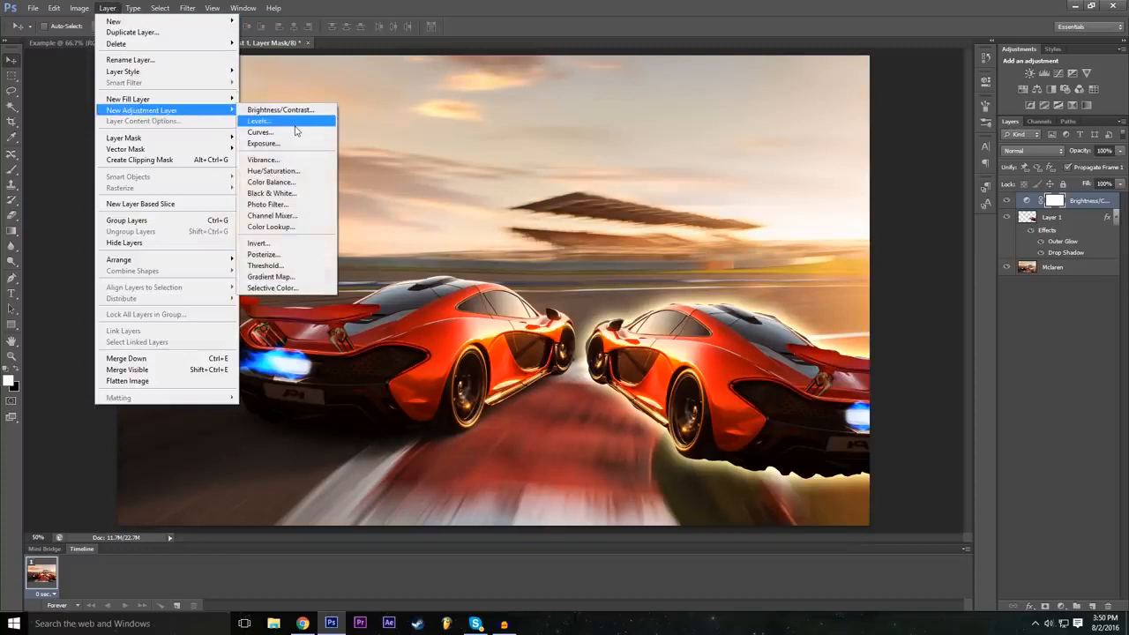
pyautogui.click(295, 123)
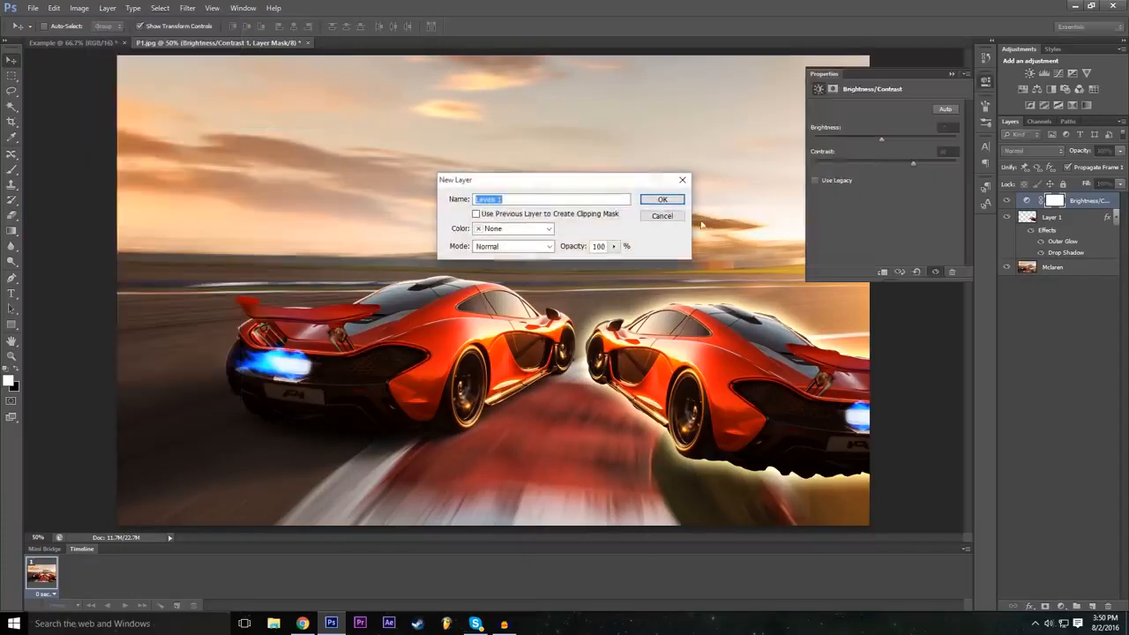
pyautogui.click(651, 202)
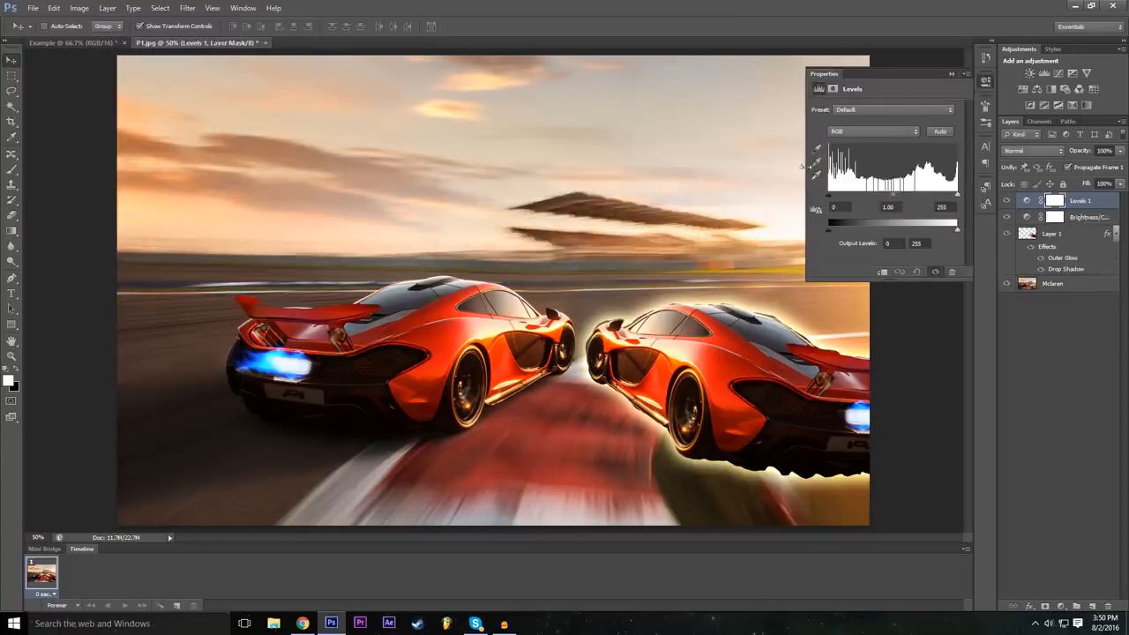
# Step: Try the Darker and Increase Contrast 1 presets on the Levels adjustment layer
pyautogui.click(859, 111)
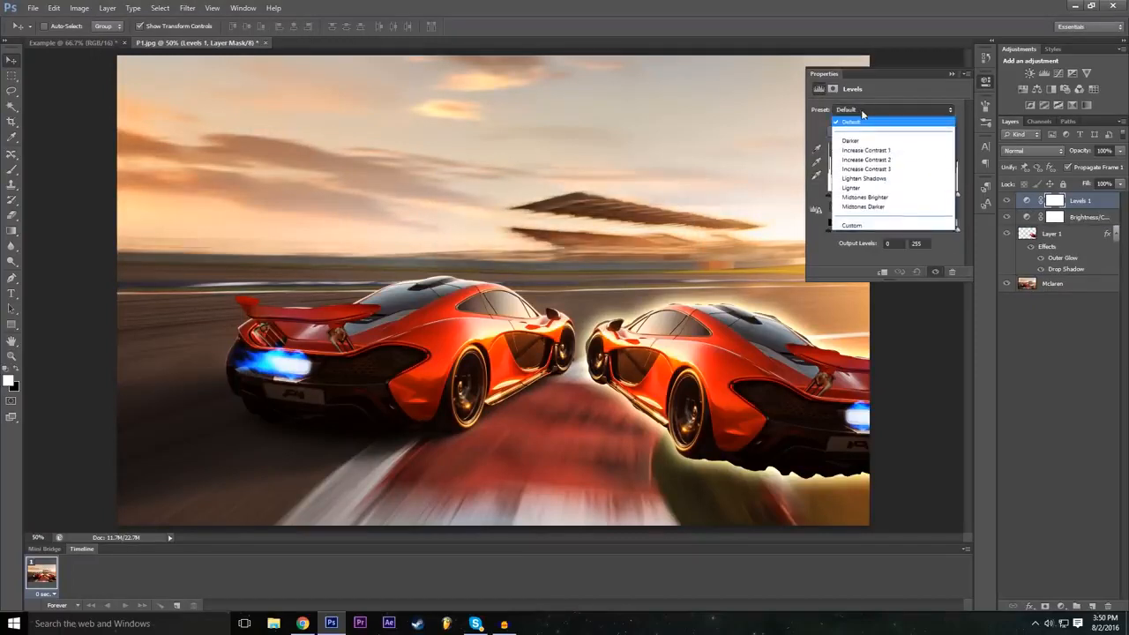
pyautogui.click(865, 108)
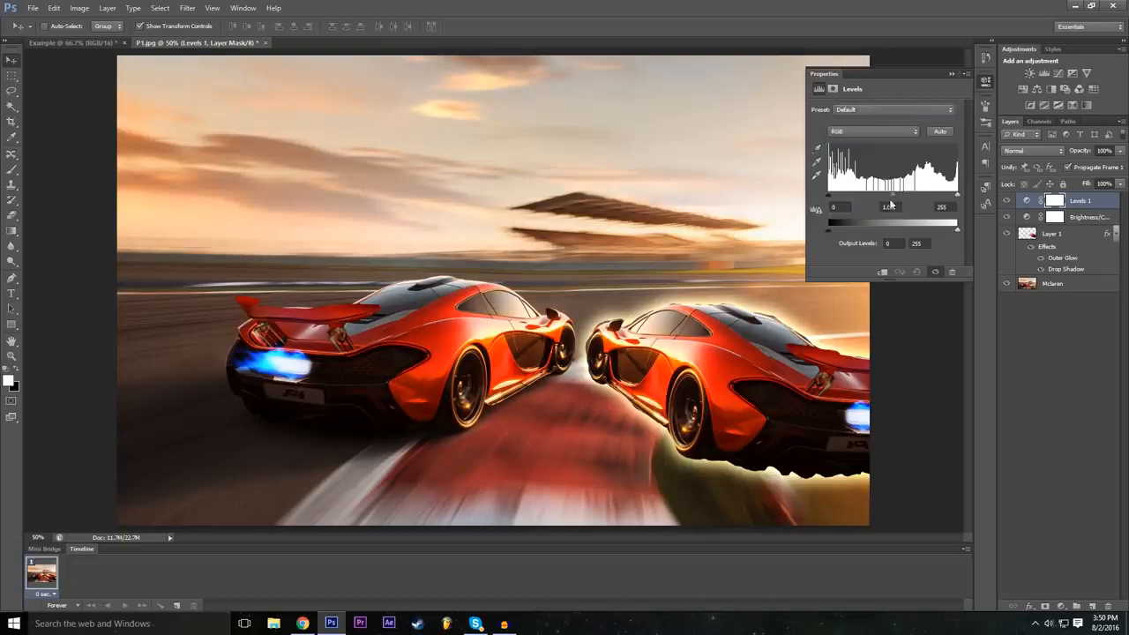
pyautogui.click(858, 112)
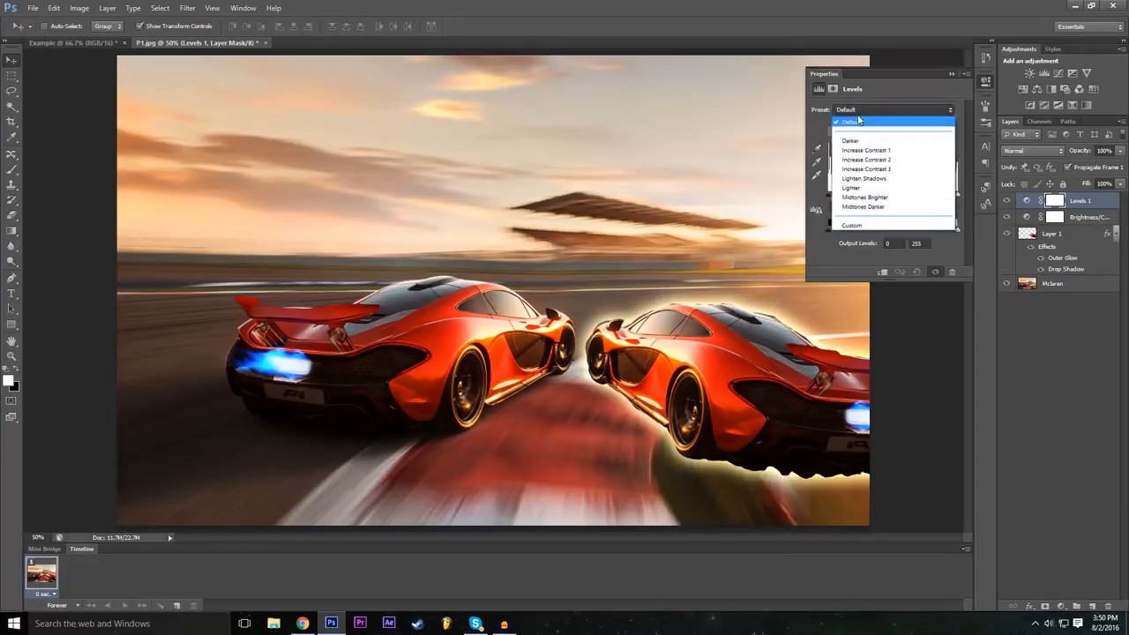
pyautogui.click(859, 140)
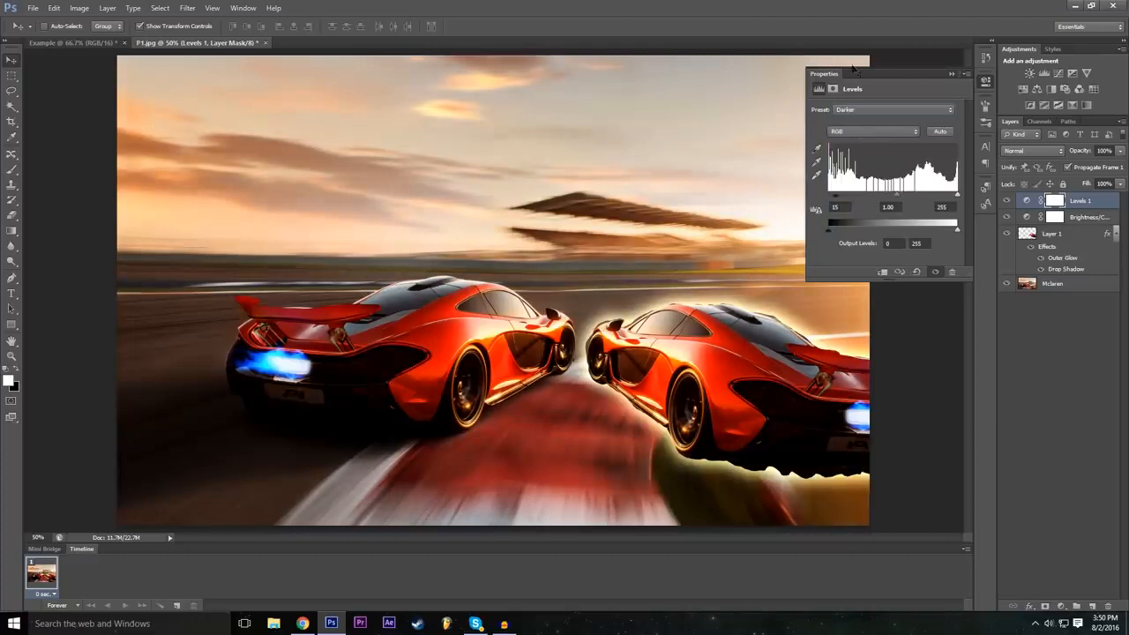
pyautogui.click(874, 118)
pyautogui.click(878, 149)
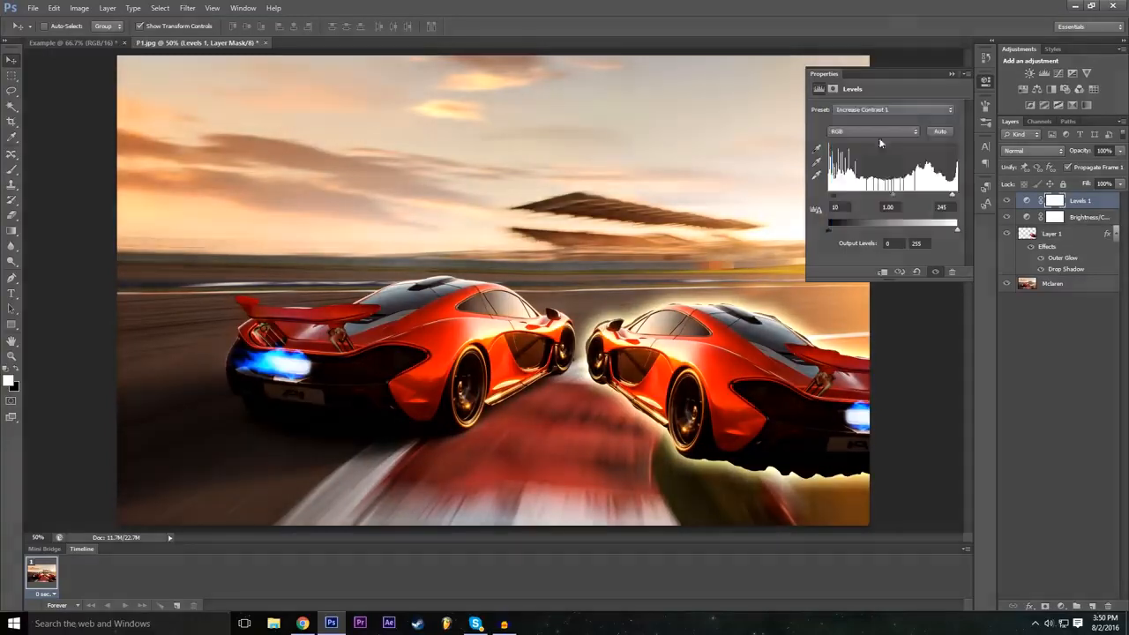
# Step: Try the Midtones Darker and Midtones Brighter presets on the Levels adjustment layer to compare their effect
pyautogui.click(879, 111)
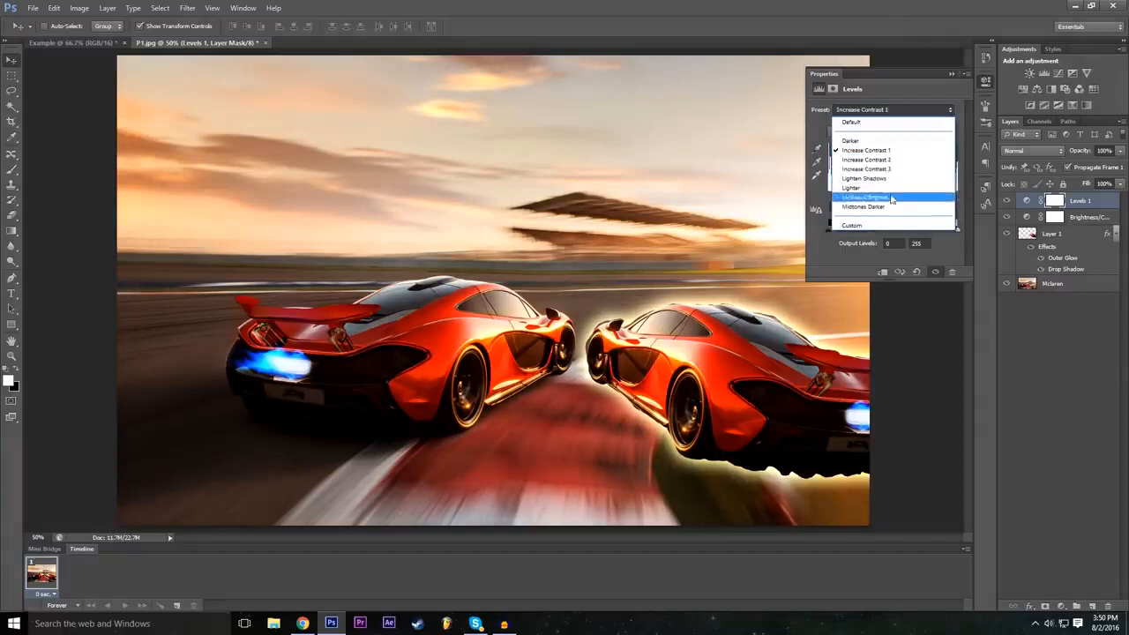
pyautogui.click(886, 196)
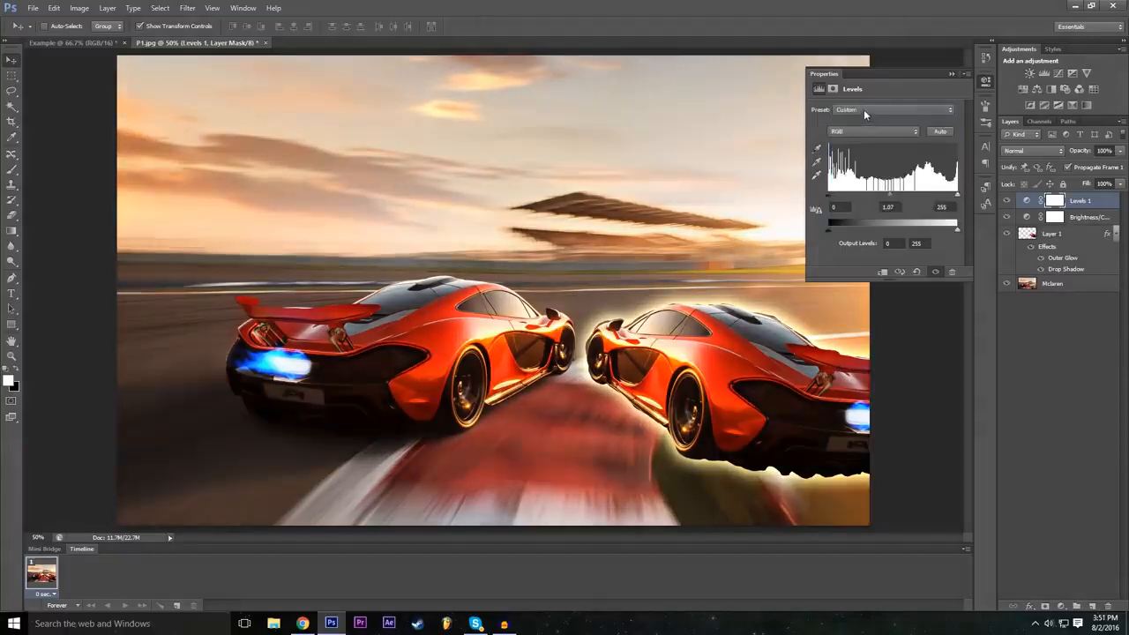
pyautogui.click(864, 111)
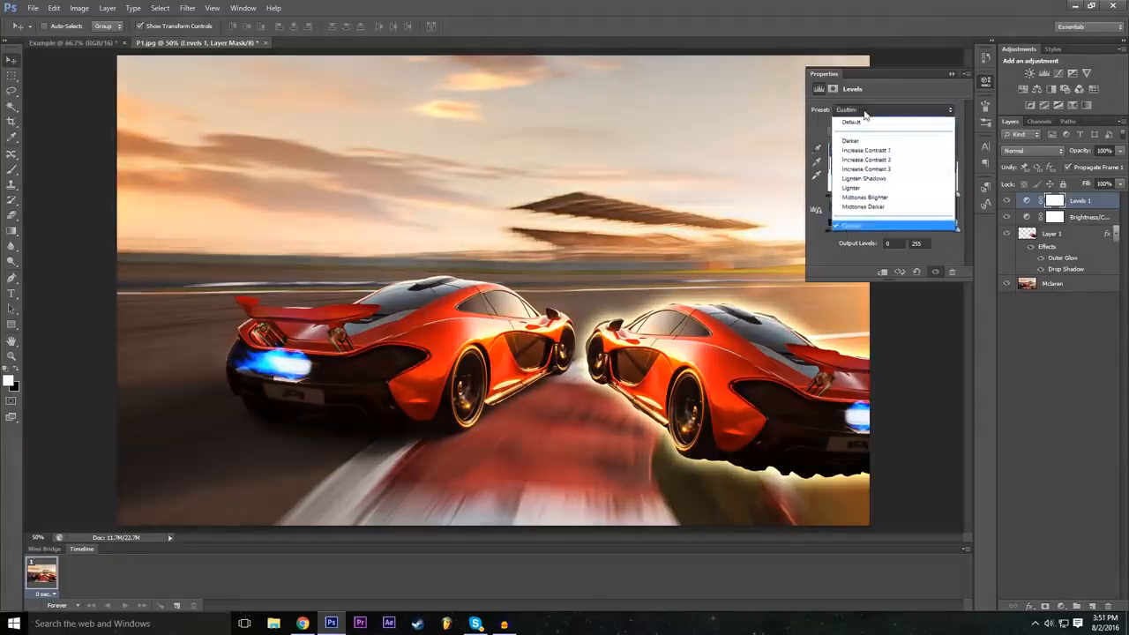
pyautogui.click(881, 206)
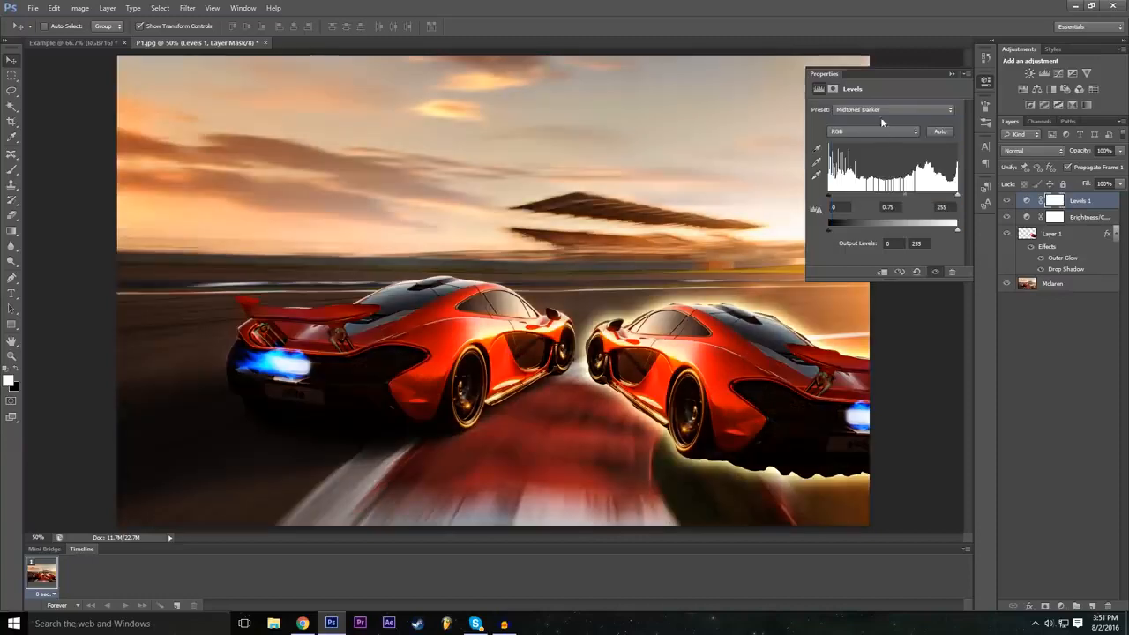
pyautogui.click(880, 114)
pyautogui.click(869, 196)
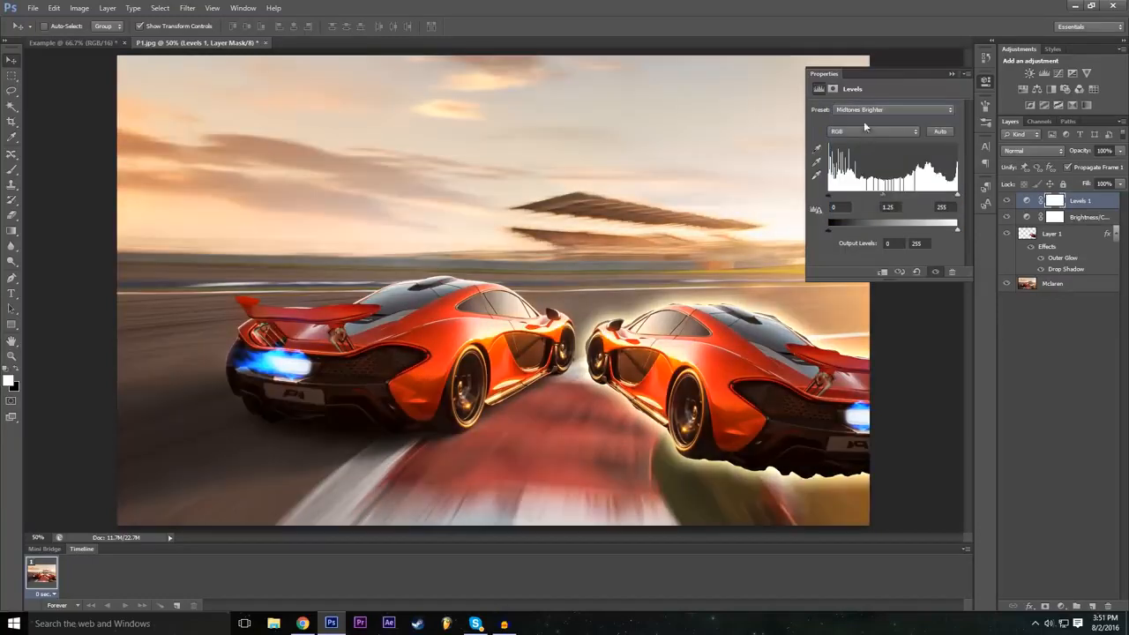
# Step: Try further Levels presets, including Increase Contrast 3 and Darker, on the adjustment layer
pyautogui.click(866, 110)
pyautogui.click(871, 176)
pyautogui.click(880, 109)
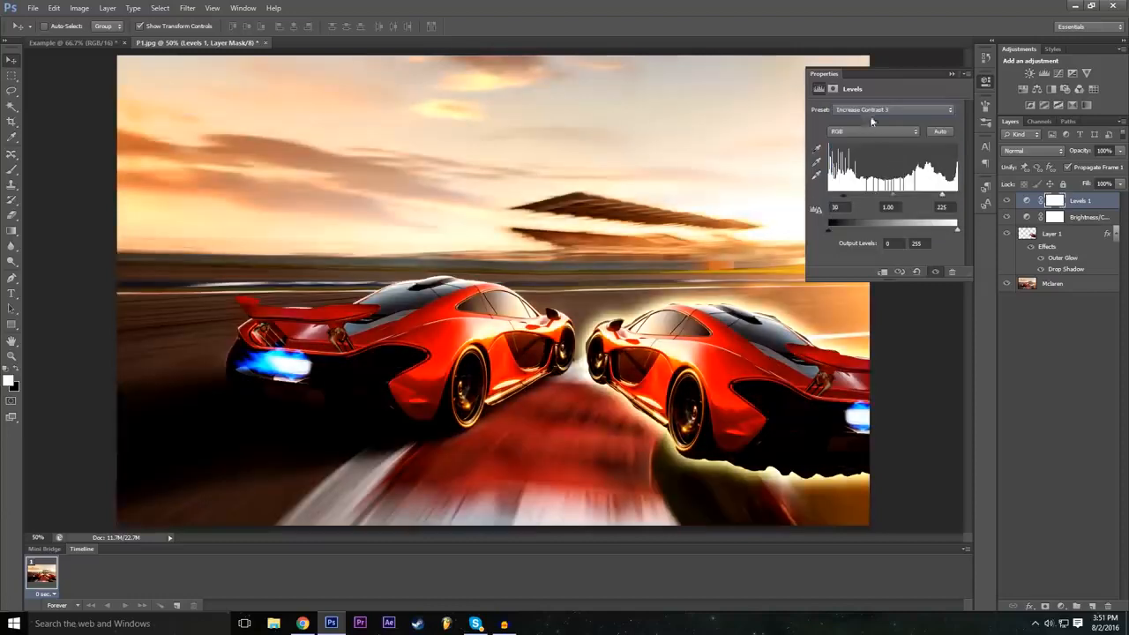
pyautogui.click(873, 109)
pyautogui.click(873, 157)
pyautogui.click(878, 109)
pyautogui.click(878, 133)
pyautogui.click(869, 108)
pyautogui.click(878, 139)
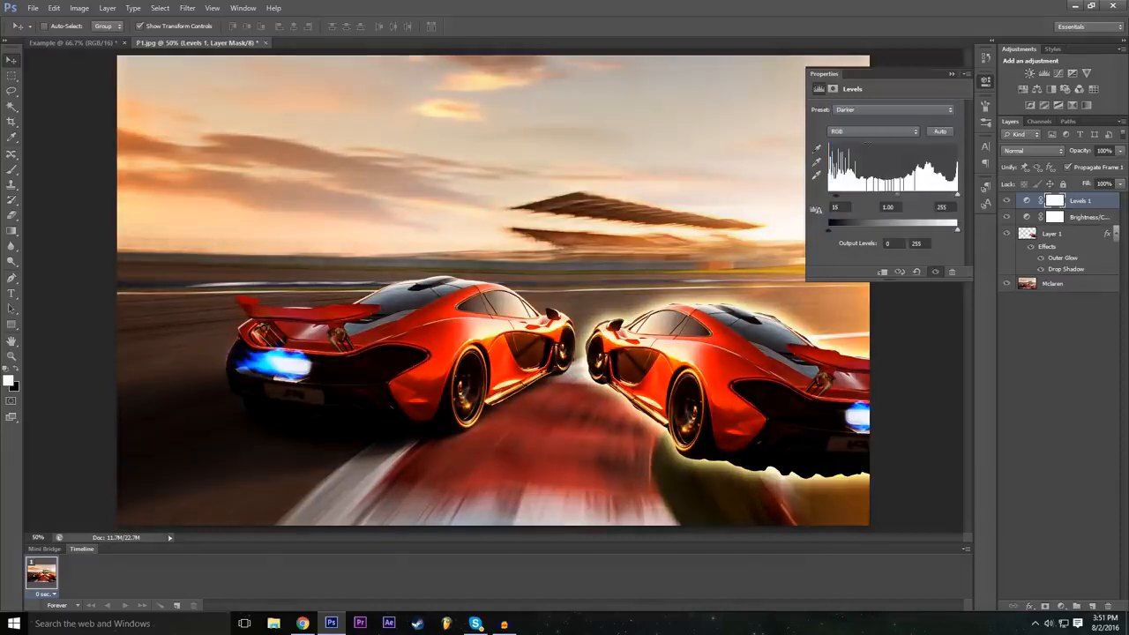
# Step: Preview the Midtones Brighter preset, settle on Midtones Darker for the Levels adjustment, and collapse its properties
pyautogui.click(872, 109)
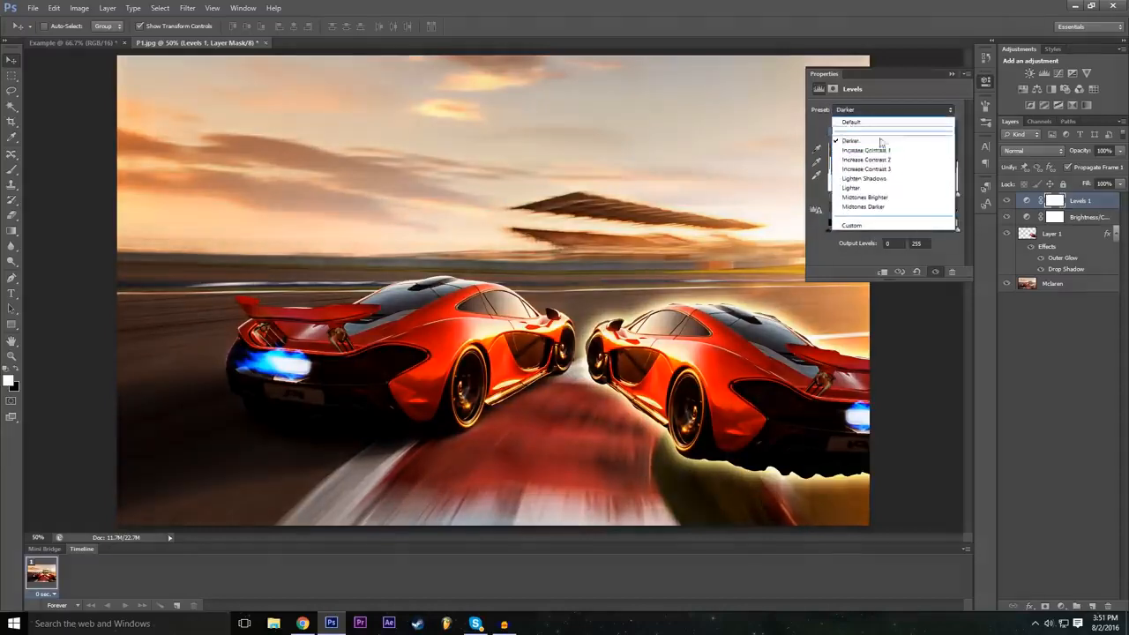
pyautogui.click(877, 194)
pyautogui.click(889, 108)
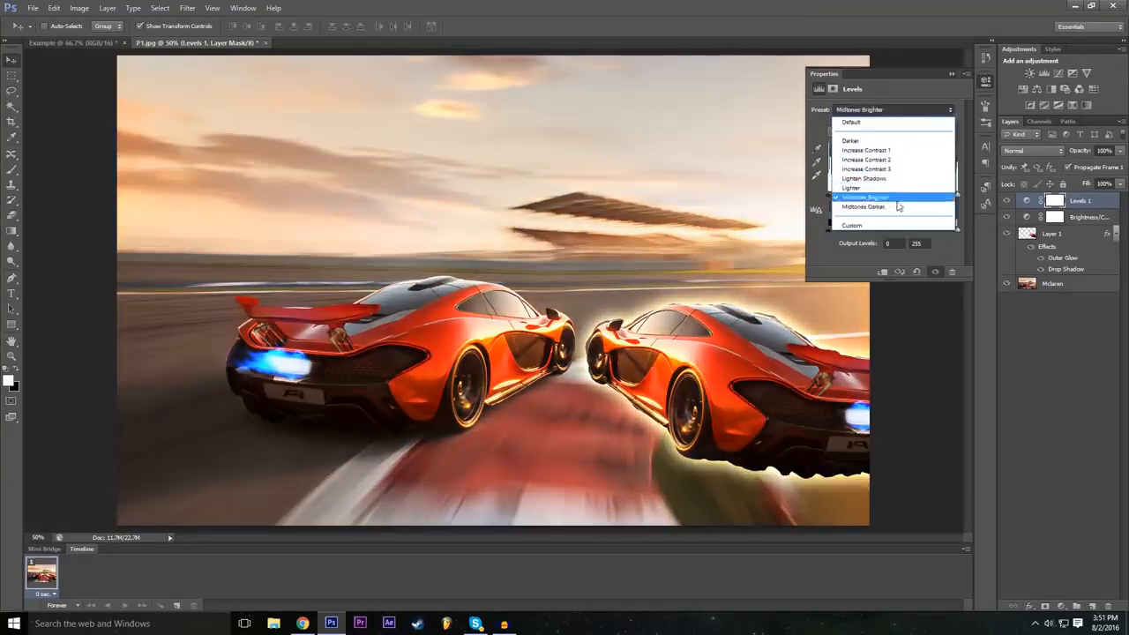
pyautogui.click(894, 204)
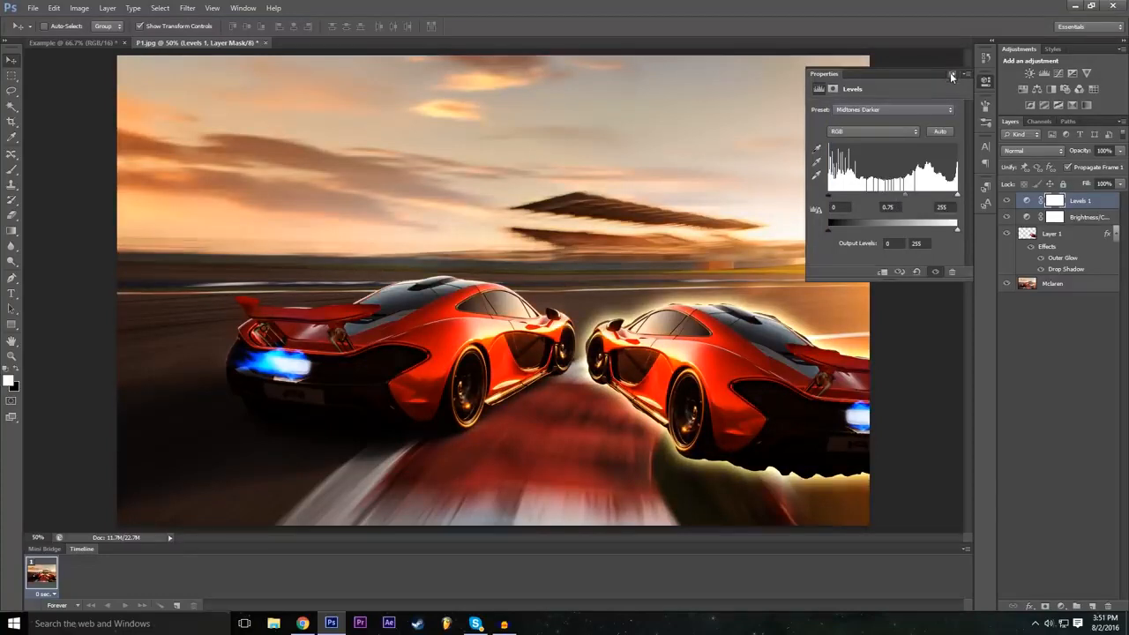
pyautogui.click(950, 74)
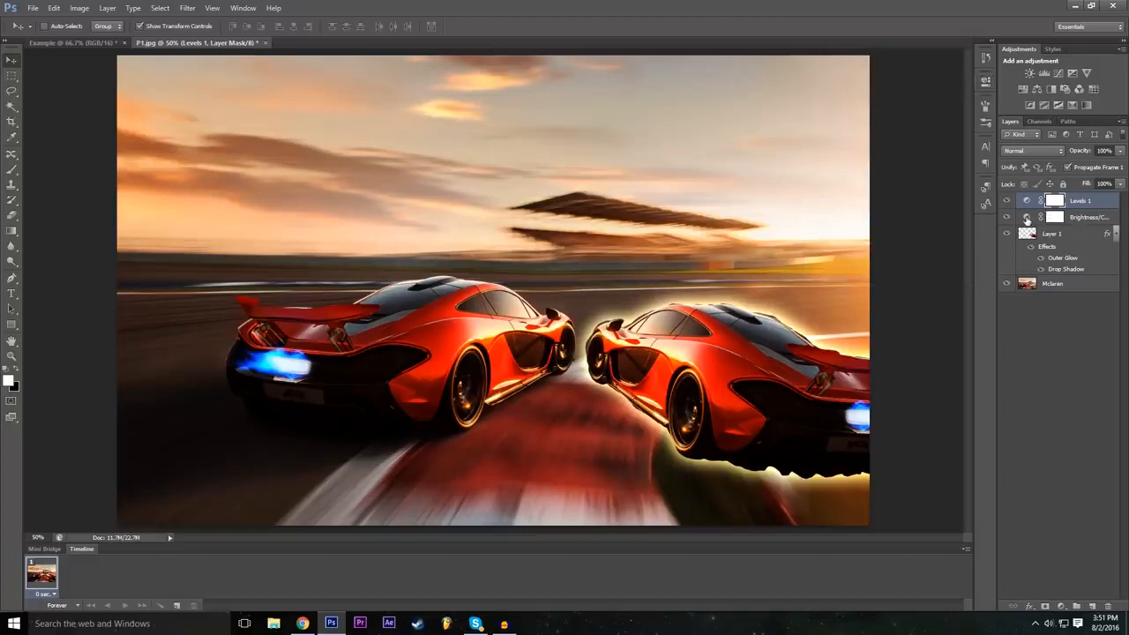
# Step: Reopen the Brightness/Contrast adjustment layer's settings, raise its brightness to 57, and collapse the properties
pyautogui.doubleClick(1026, 218)
pyautogui.moveTo(882, 138); pyautogui.dragTo(912, 142)
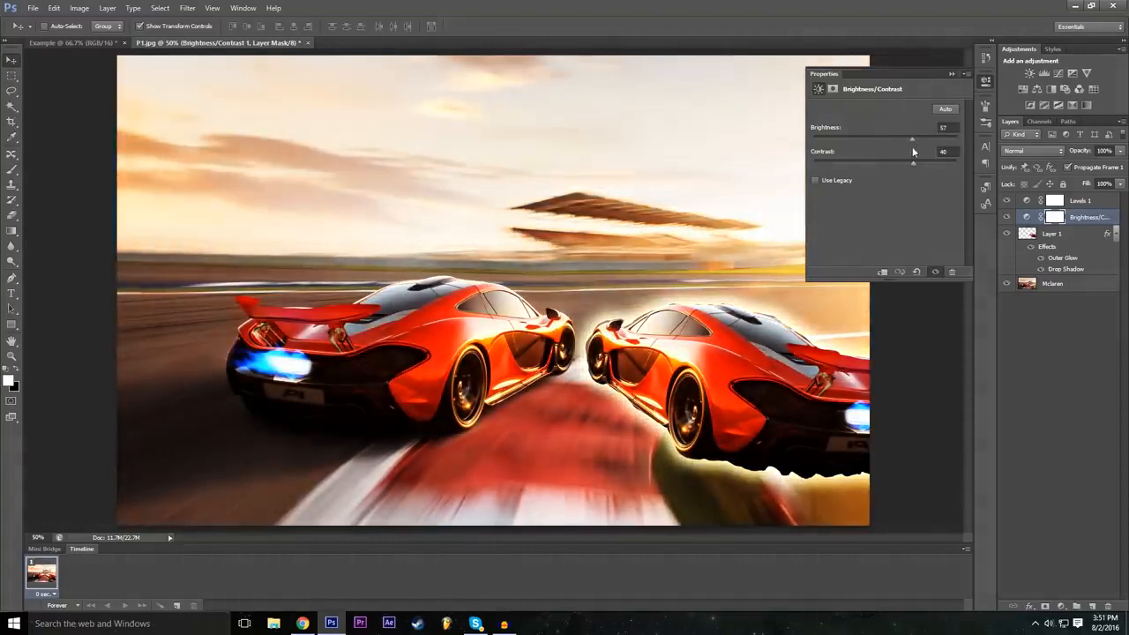
pyautogui.click(951, 74)
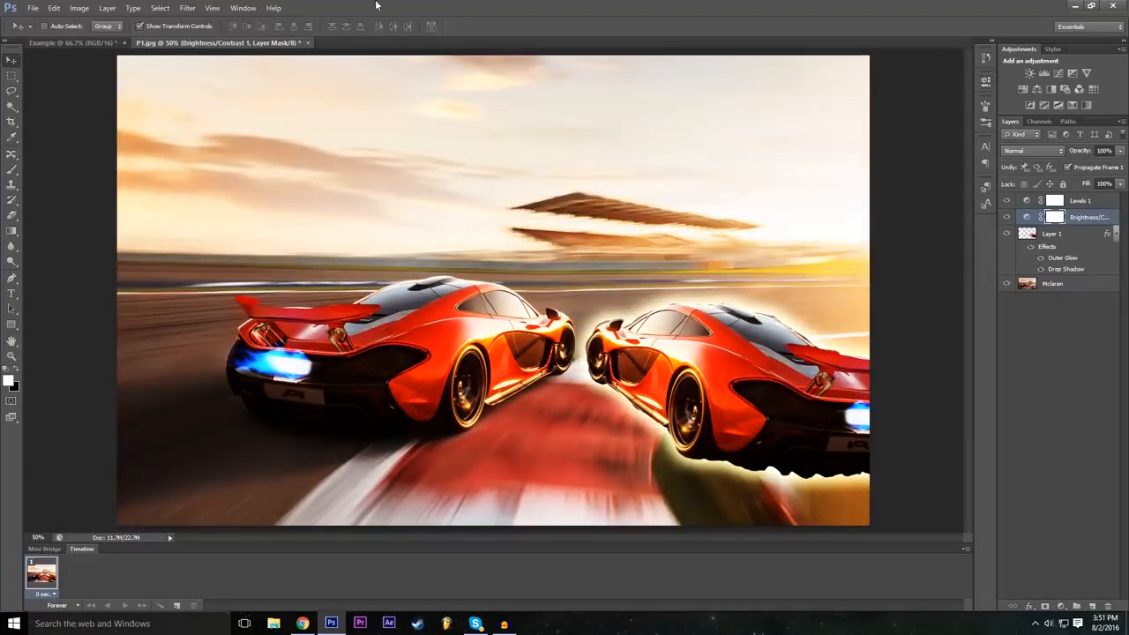
# Step: Create an Exposure adjustment layer above the Brightness/Contrast layer, keeping its default name, Normal mode and 100% opacity
pyautogui.click(187, 8)
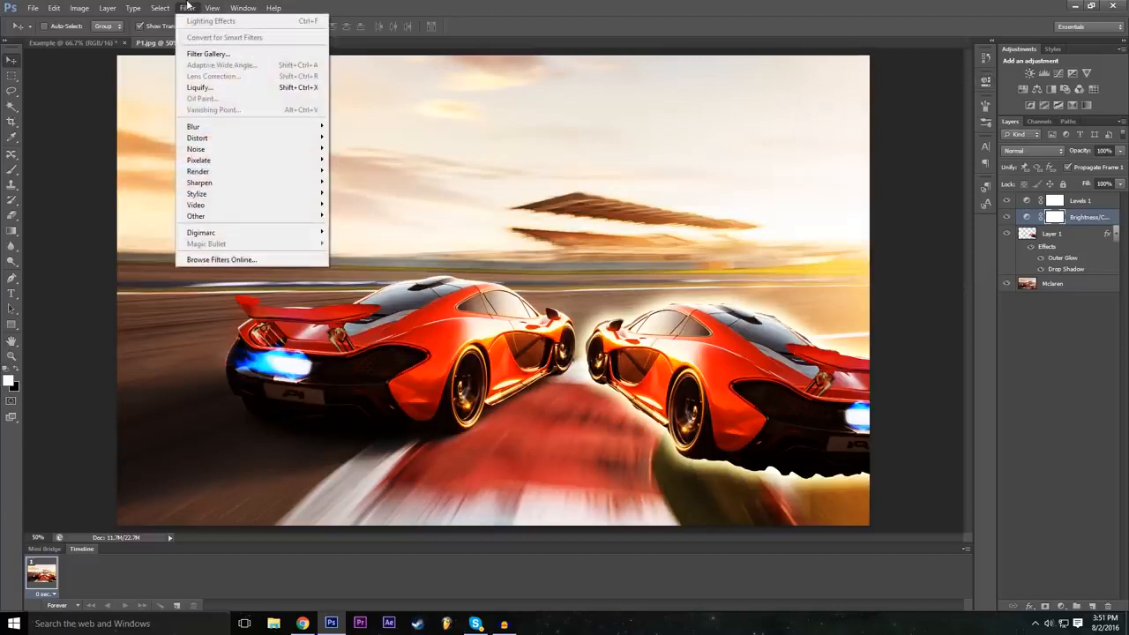
pyautogui.moveTo(108, 8)
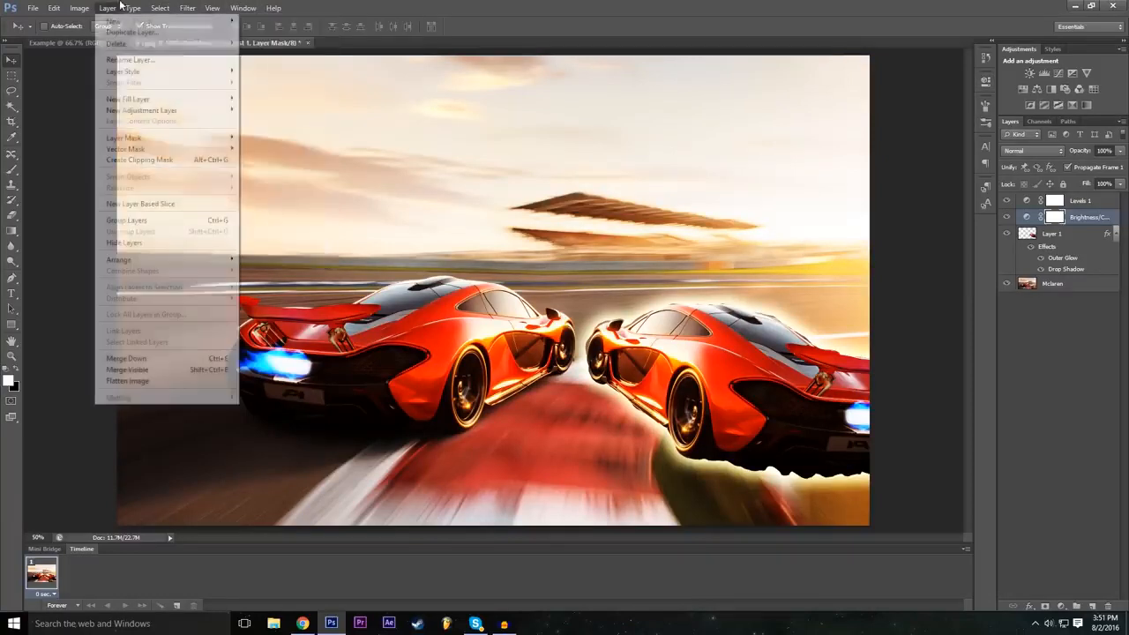
pyautogui.moveTo(201, 123)
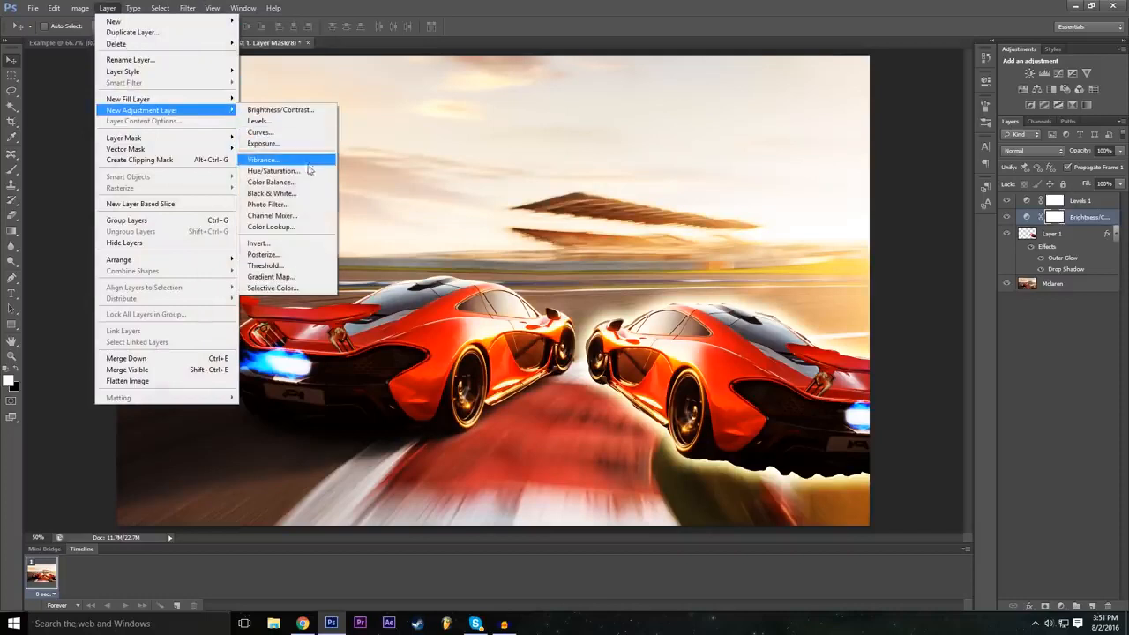
pyautogui.click(291, 143)
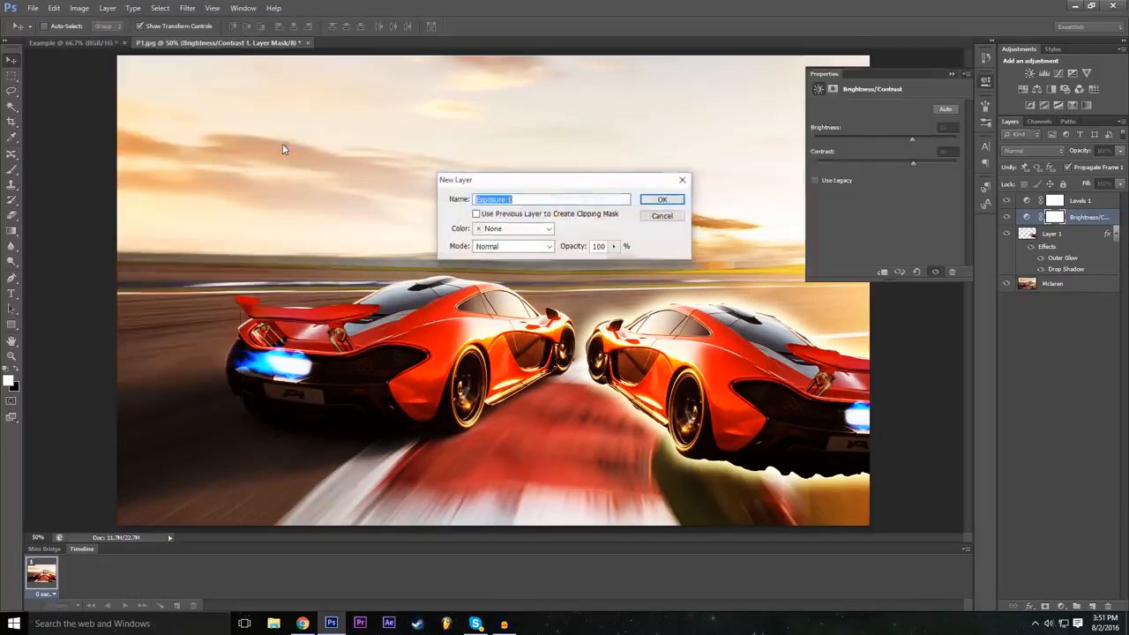
pyautogui.click(663, 199)
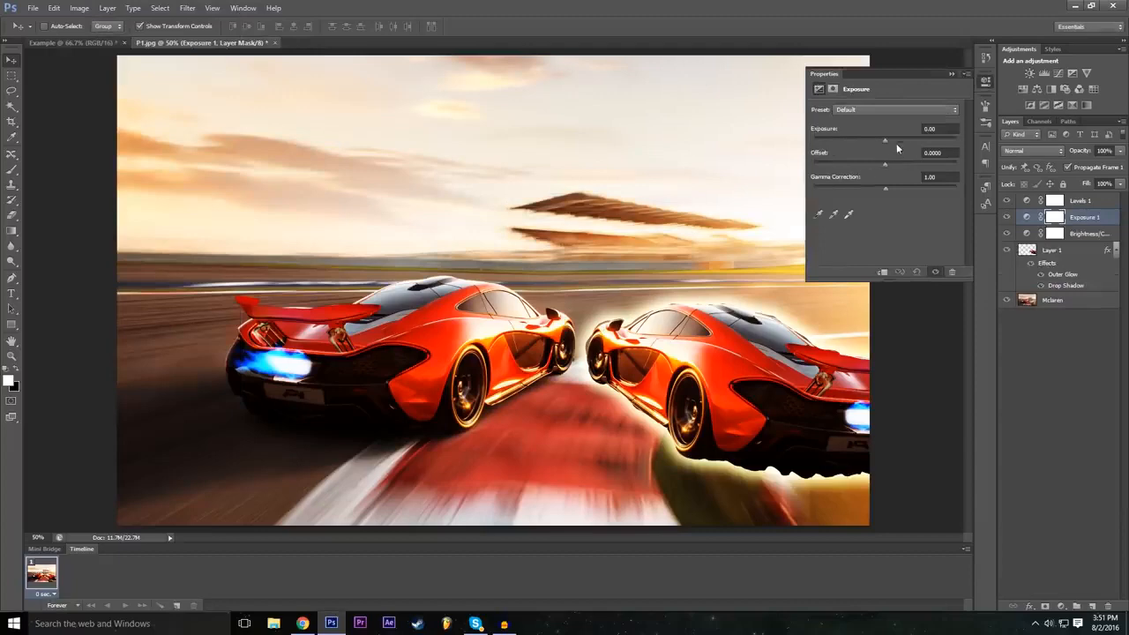
# Step: Set the Exposure layer's exposure to -0.22, offset to +0.0207 and gamma correction to 0.78, and collapse its properties
pyautogui.moveTo(889, 138); pyautogui.dragTo(888, 167)
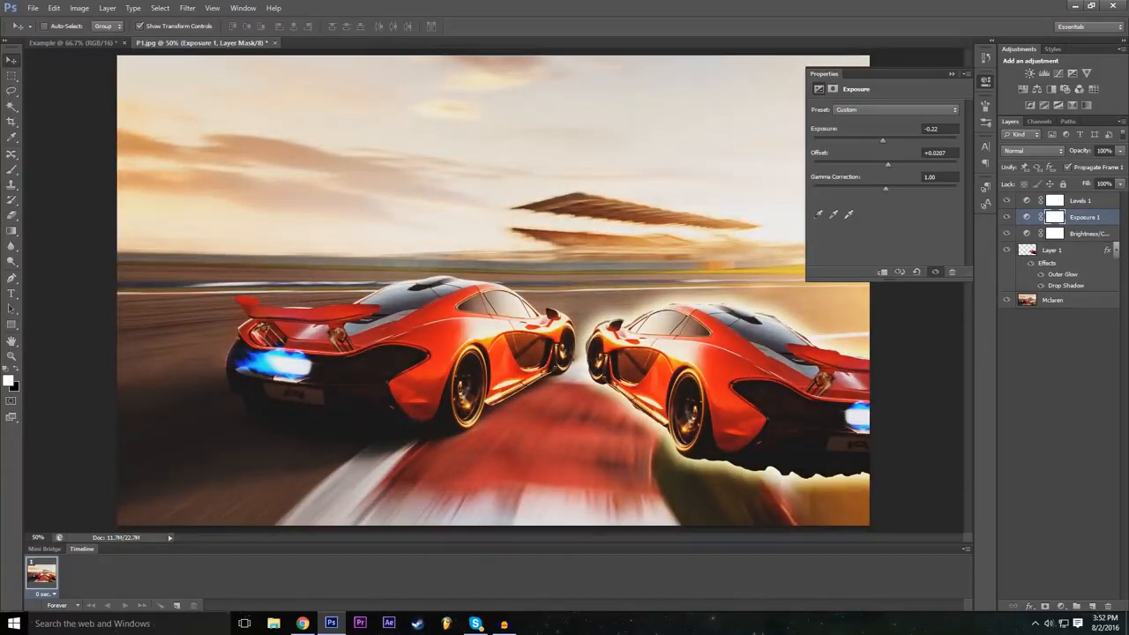
pyautogui.moveTo(882, 188)
pyautogui.mouseDown()
pyautogui.moveTo(905, 187)
pyautogui.moveTo(896, 192)
pyautogui.mouseUp()
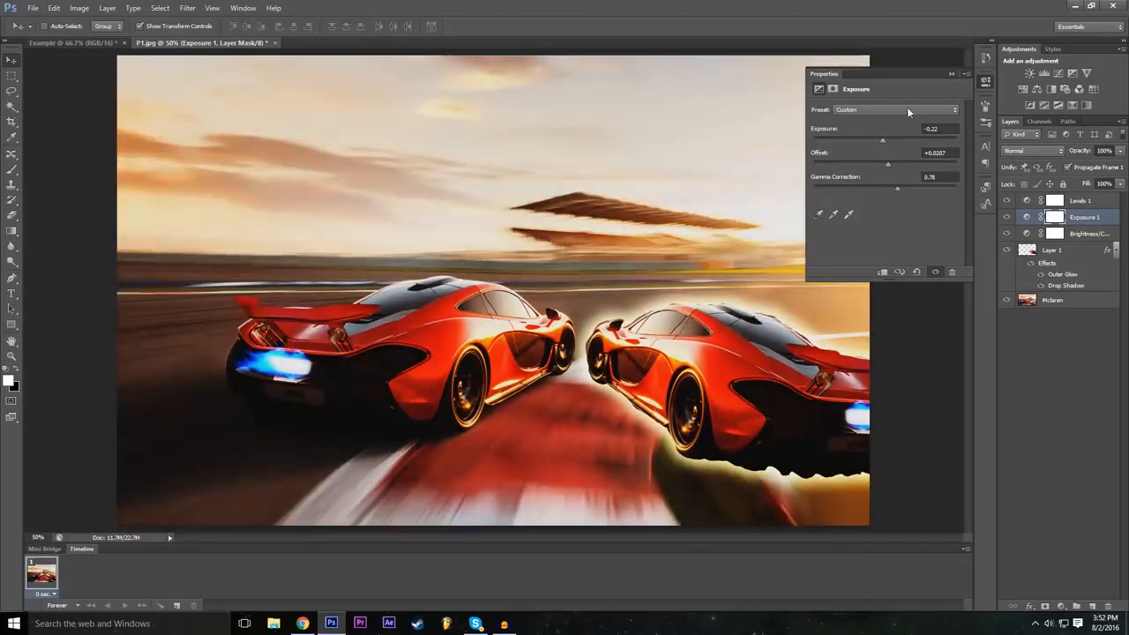
pyautogui.click(950, 74)
# Step: Hide the Levels, Exposure and Brightness/Contrast adjustment layers and show them again to compare before and after
pyautogui.moveTo(1006, 201); pyautogui.dragTo(1010, 242)
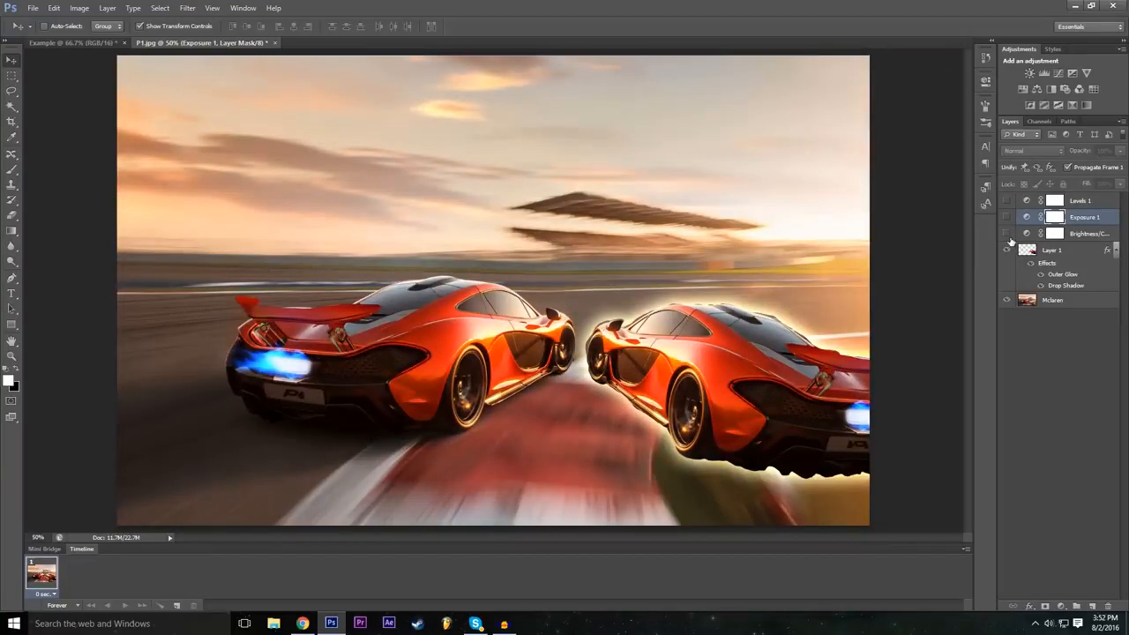
pyautogui.moveTo(1007, 234); pyautogui.dragTo(1004, 210)
pyautogui.click(1006, 202)
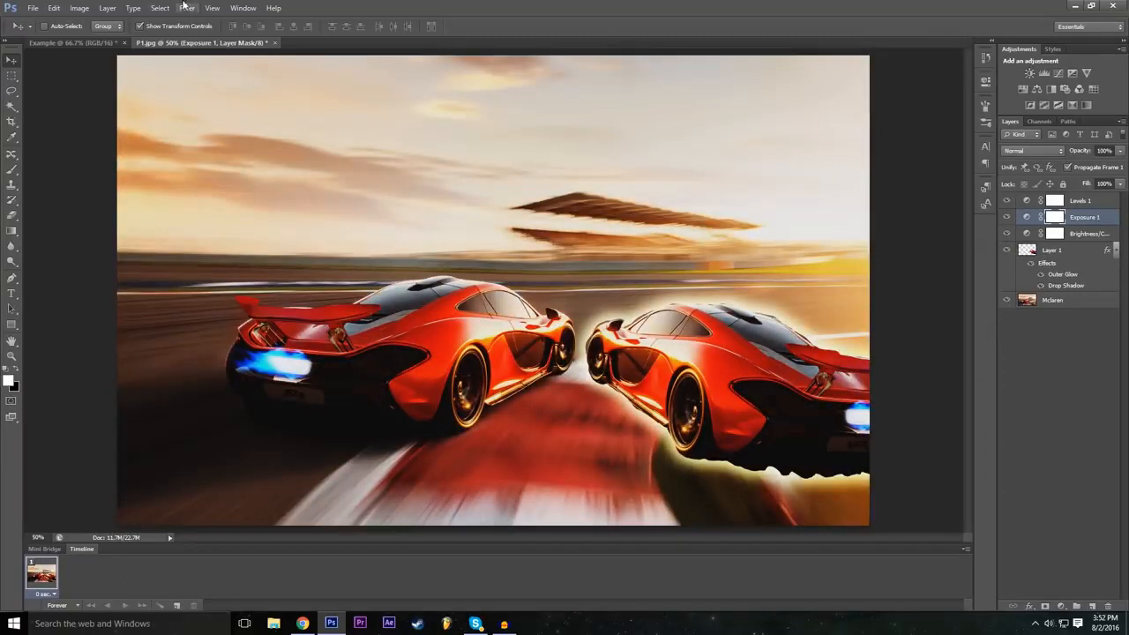
pyautogui.click(106, 8)
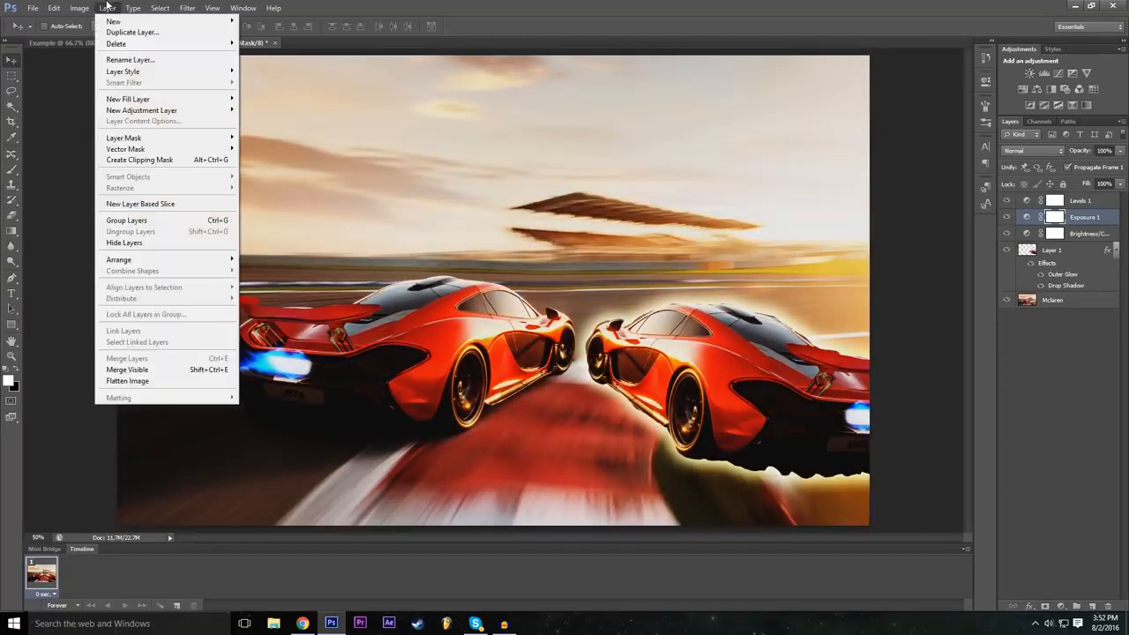
pyautogui.moveTo(94, 6)
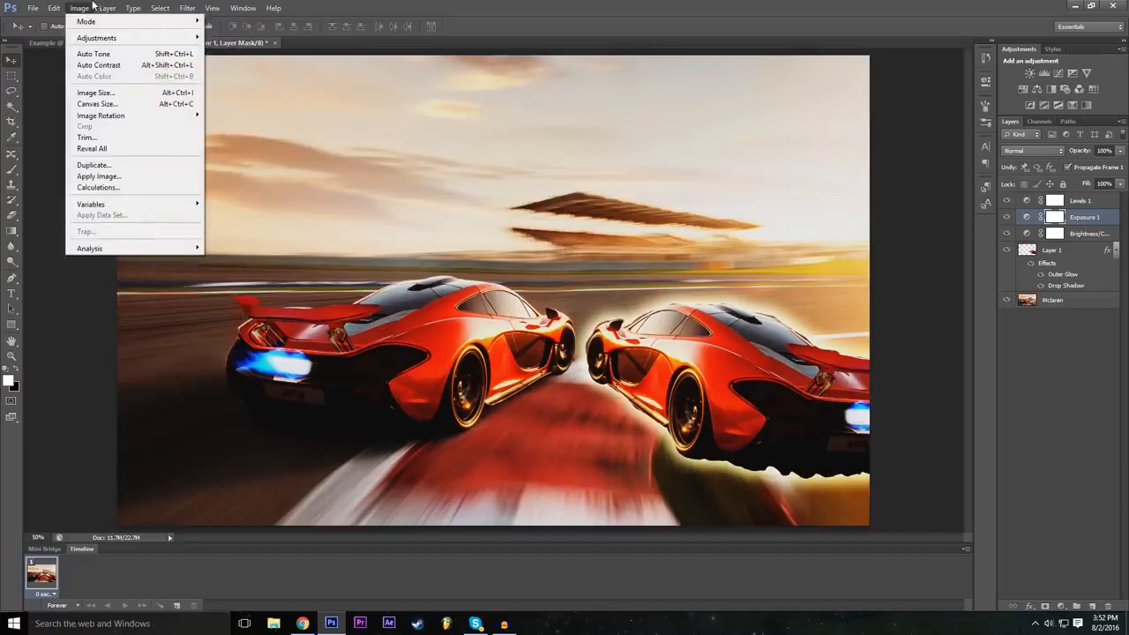
pyautogui.moveTo(134, 7)
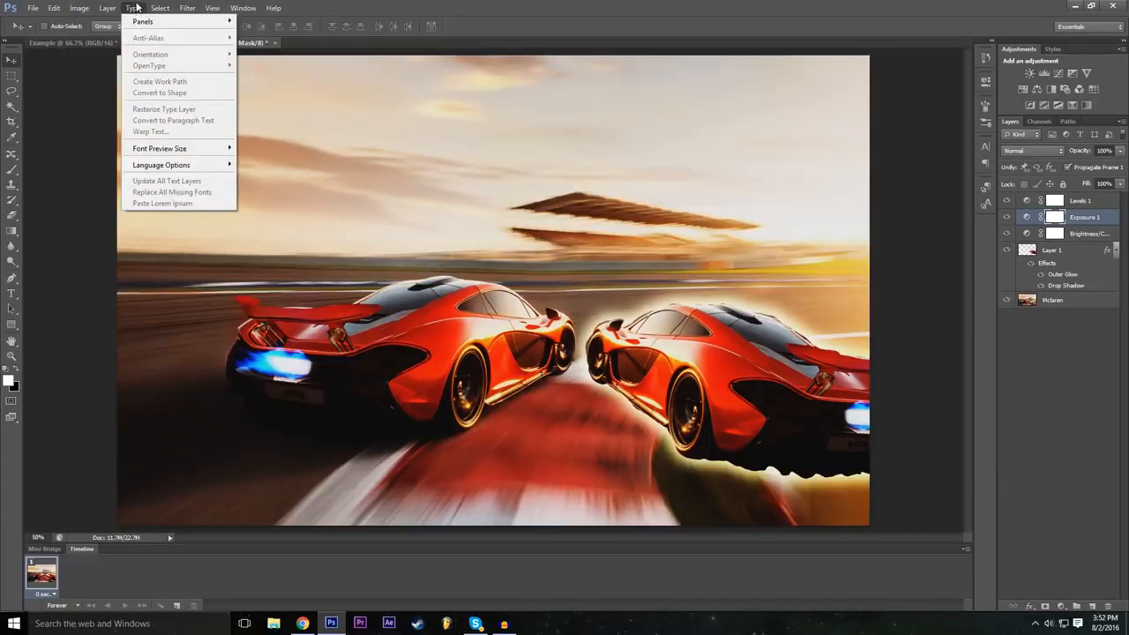
# Step: Create a Color Lookup adjustment layer above the Exposure layer, keeping its default name, Normal mode and 100% opacity
pyautogui.click(106, 7)
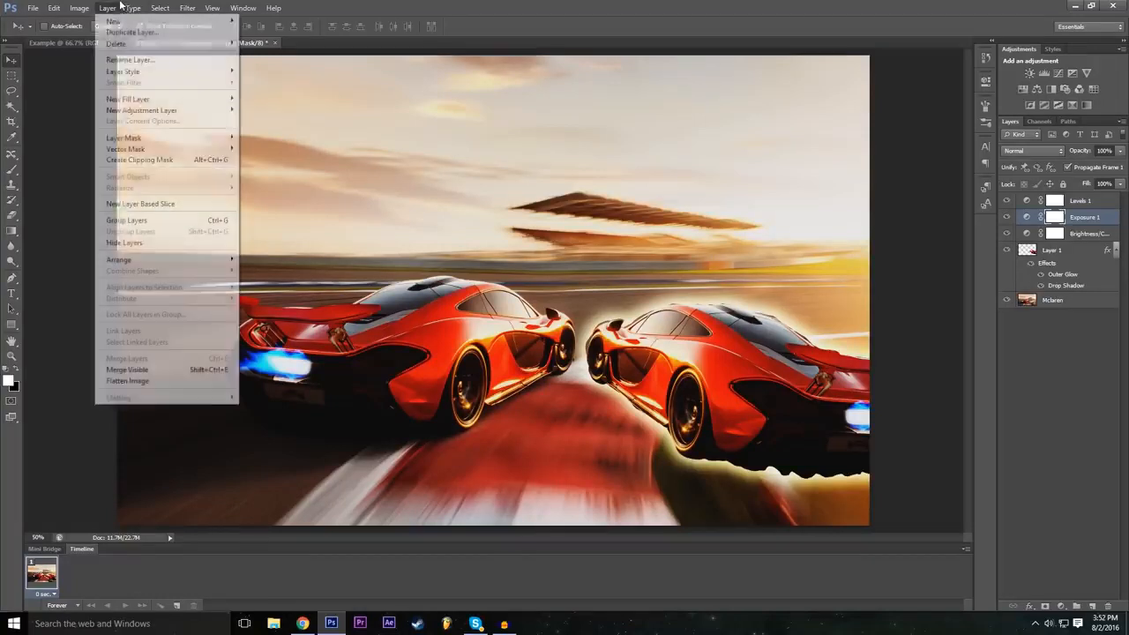
pyautogui.moveTo(153, 114)
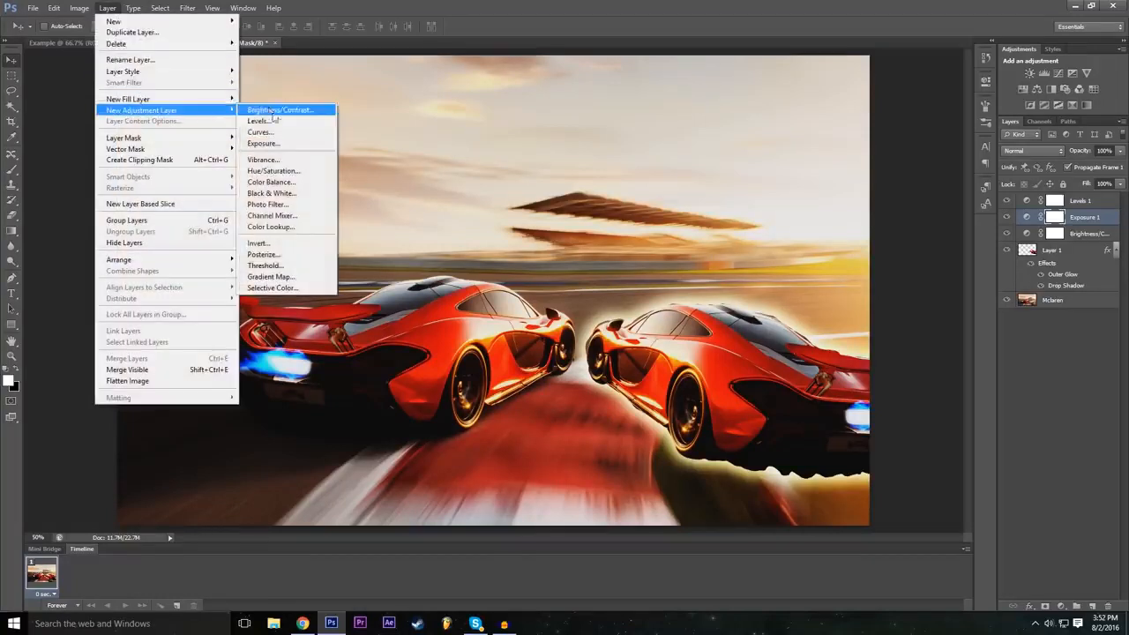
pyautogui.click(300, 227)
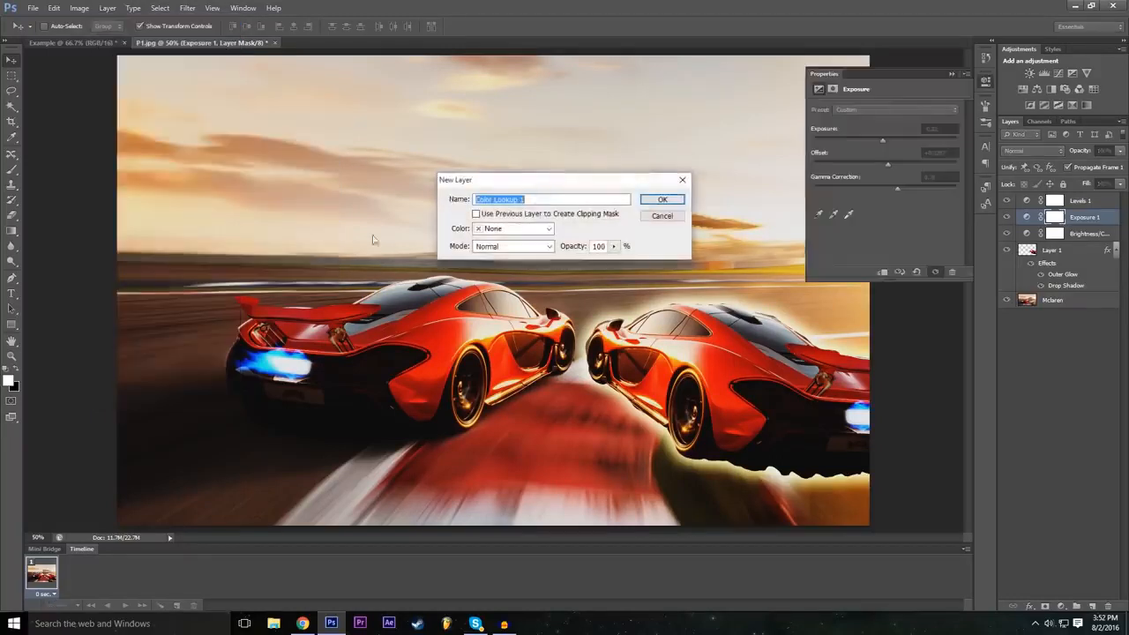
pyautogui.click(676, 200)
# Step: Try the Turquoise-Sepia and Gold-Crimson abstract profiles on the Color Lookup adjustment layer
pyautogui.click(901, 110)
pyautogui.click(900, 110)
pyautogui.click(908, 124)
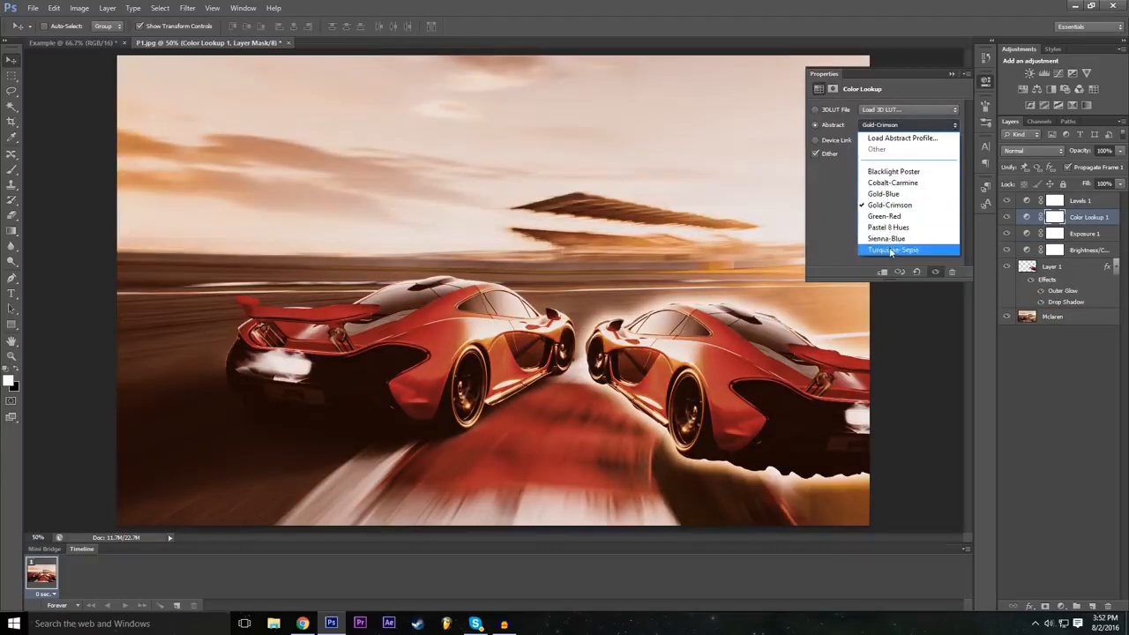
pyautogui.click(892, 250)
pyautogui.click(888, 125)
pyautogui.click(890, 205)
pyautogui.click(898, 125)
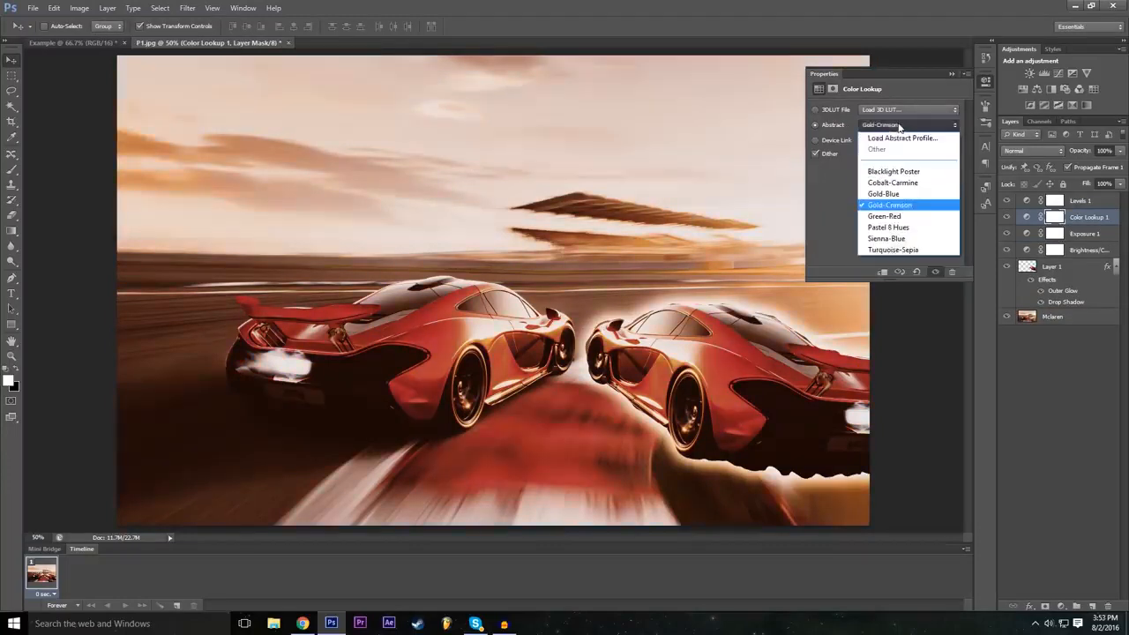
pyautogui.click(898, 122)
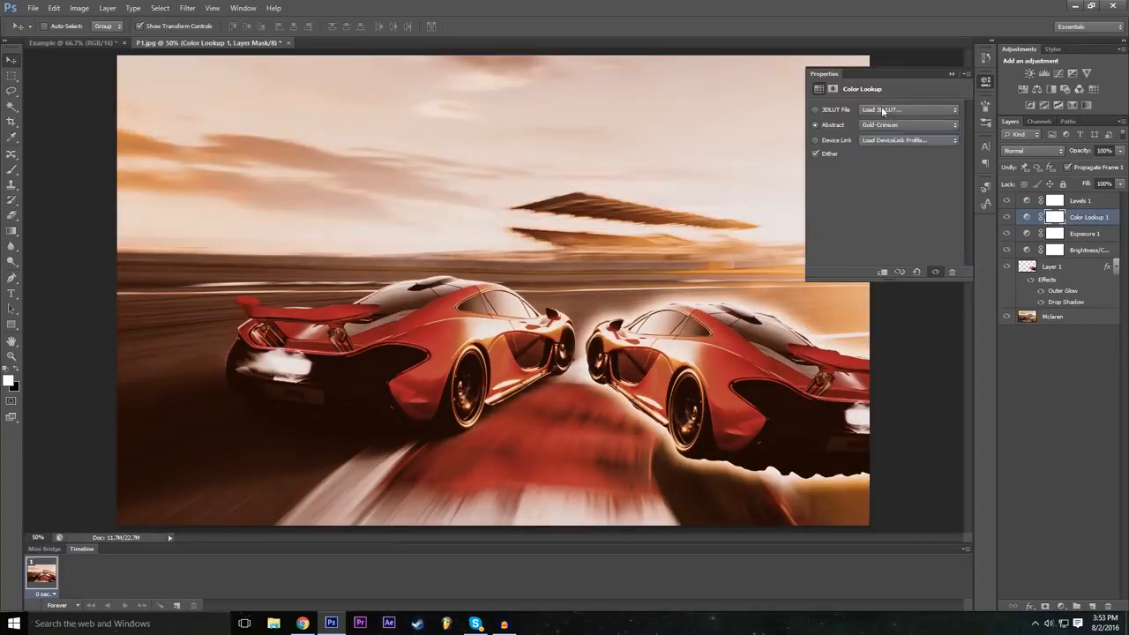
# Step: Try the filmstock_50.3dl, Moonlight.3DL and Candlelight.CUBE 3D LUT files on the Color Lookup layer
pyautogui.click(882, 111)
pyautogui.click(898, 166)
pyautogui.click(902, 108)
pyautogui.click(893, 256)
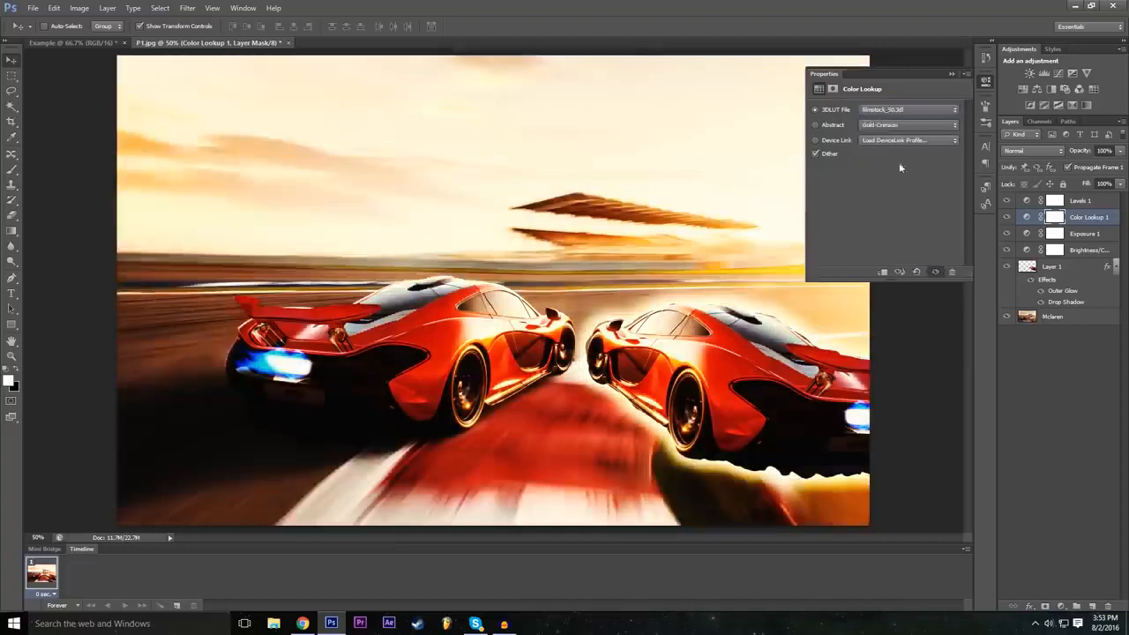
pyautogui.click(894, 109)
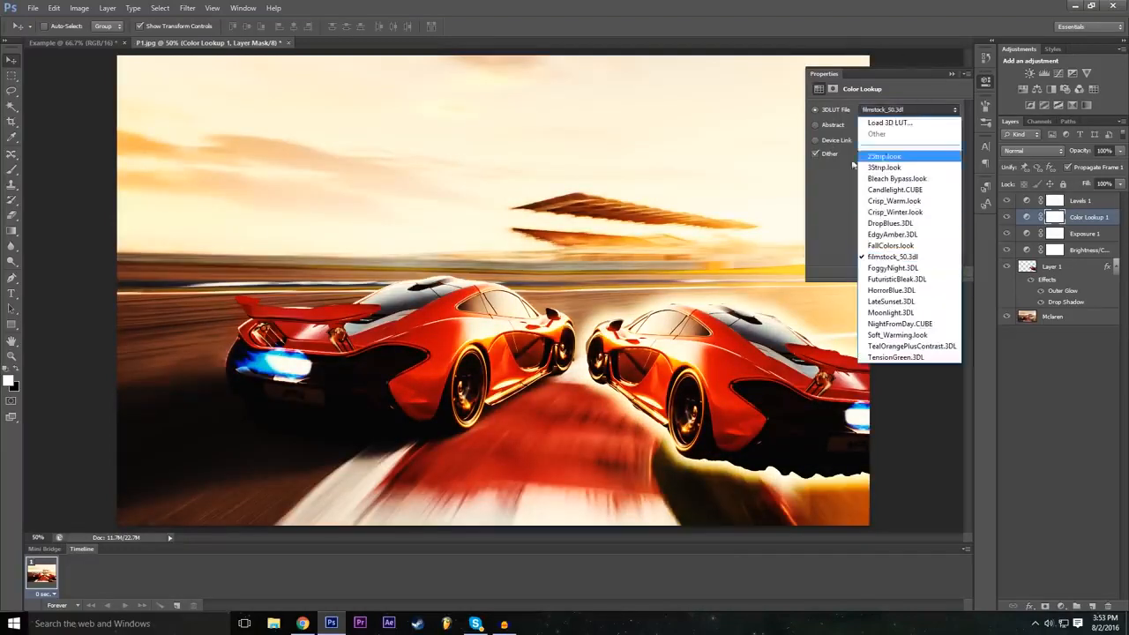
pyautogui.click(891, 313)
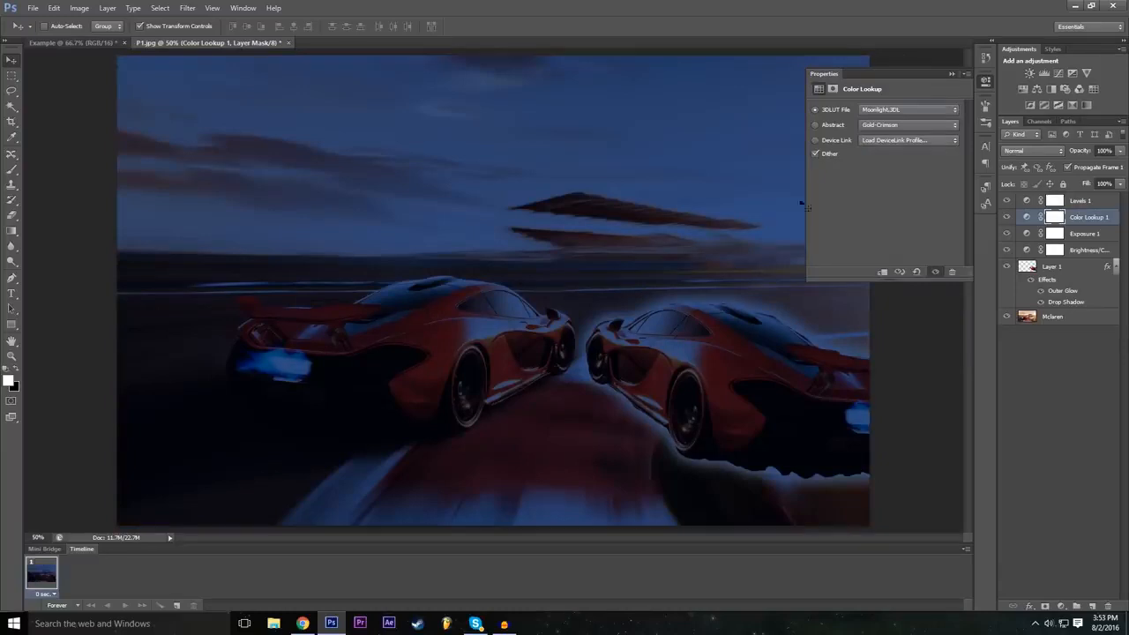
pyautogui.click(878, 110)
pyautogui.click(895, 183)
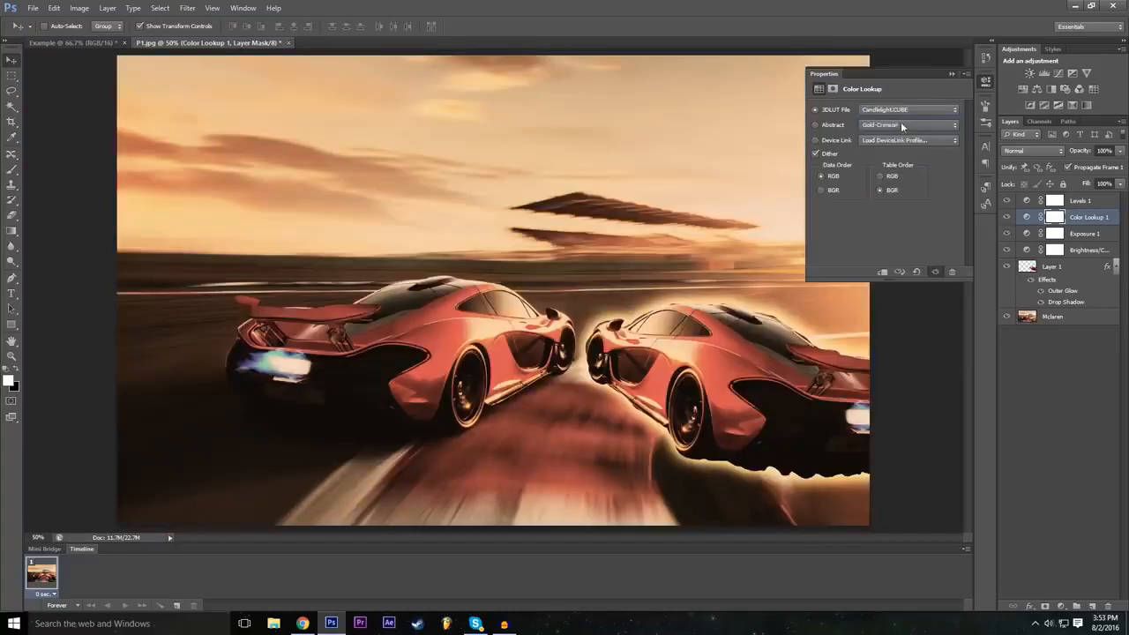
# Step: Open the dialog for loading a custom 3D LUT and cancel it, then try the 2Strip.look preset on the Color Lookup layer
pyautogui.click(897, 114)
pyautogui.click(898, 114)
pyautogui.click(898, 113)
pyautogui.click(896, 120)
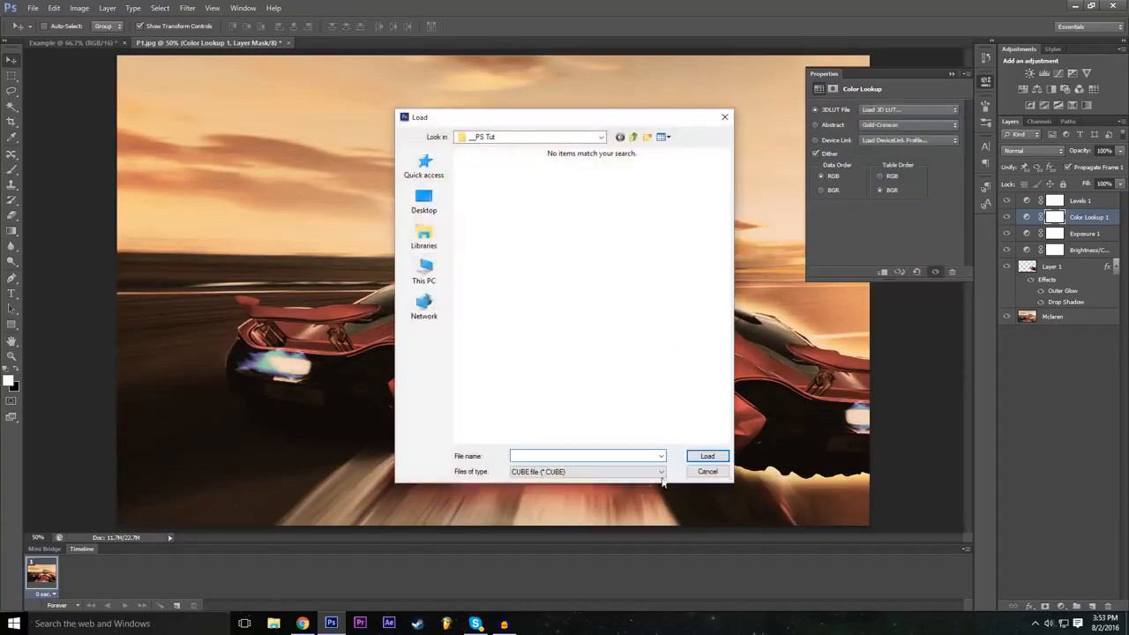
pyautogui.click(703, 473)
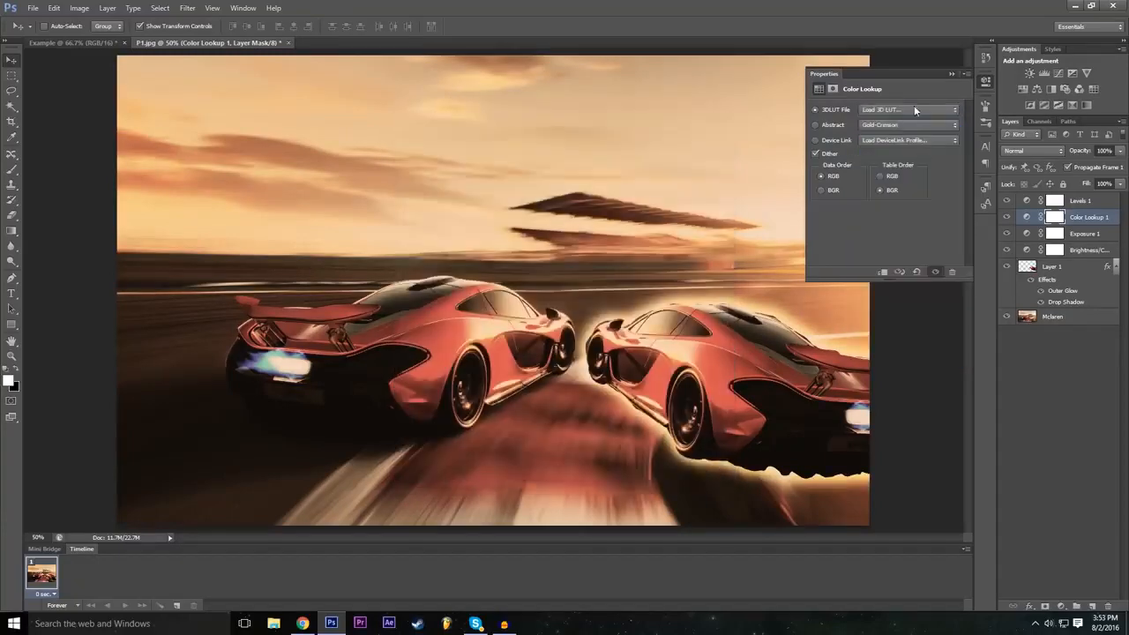
pyautogui.click(913, 107)
pyautogui.click(891, 133)
# Step: Switch the Color Lookup layer to abstract profiles and try Green-Red, Sienna-Blue and Turquoise-Sepia
pyautogui.click(884, 126)
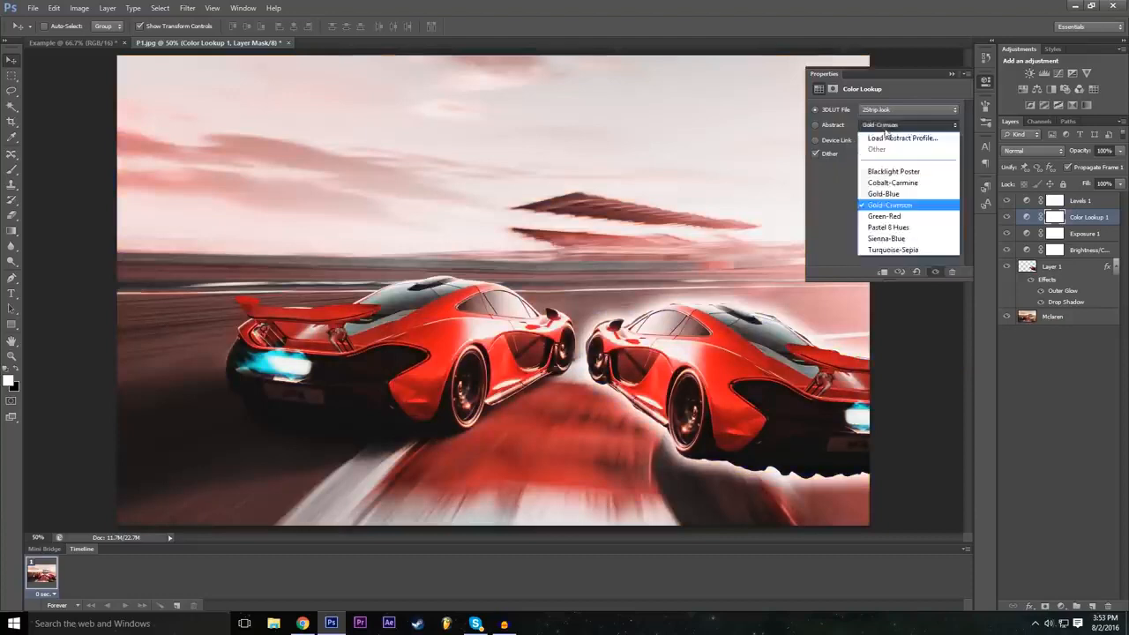
pyautogui.click(885, 128)
pyautogui.click(885, 127)
pyautogui.click(887, 216)
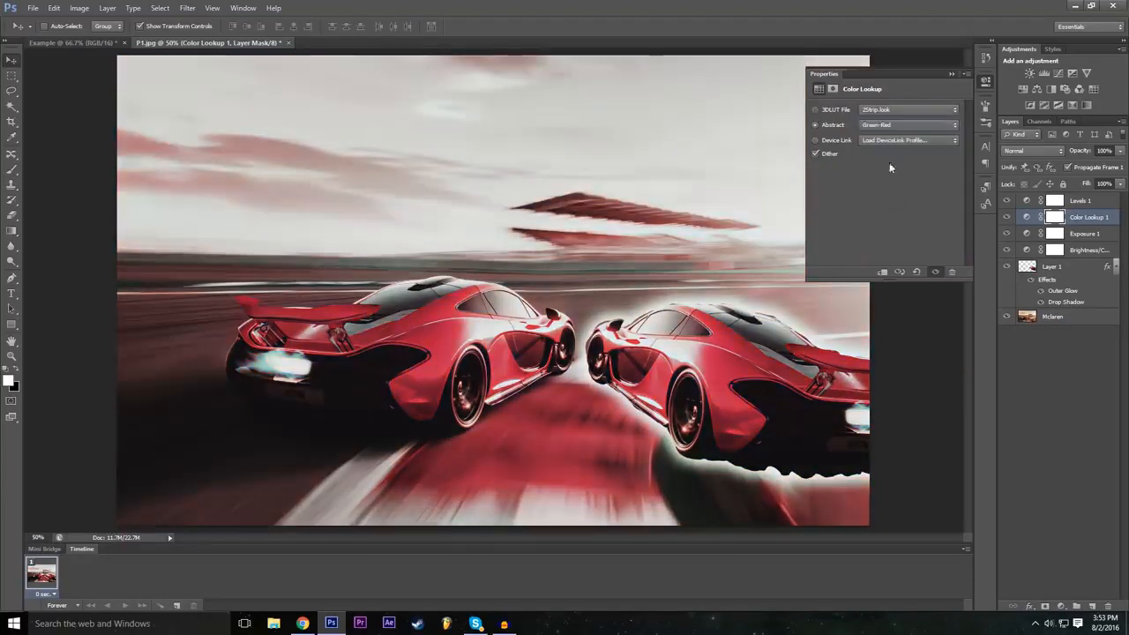
pyautogui.click(891, 128)
pyautogui.click(898, 242)
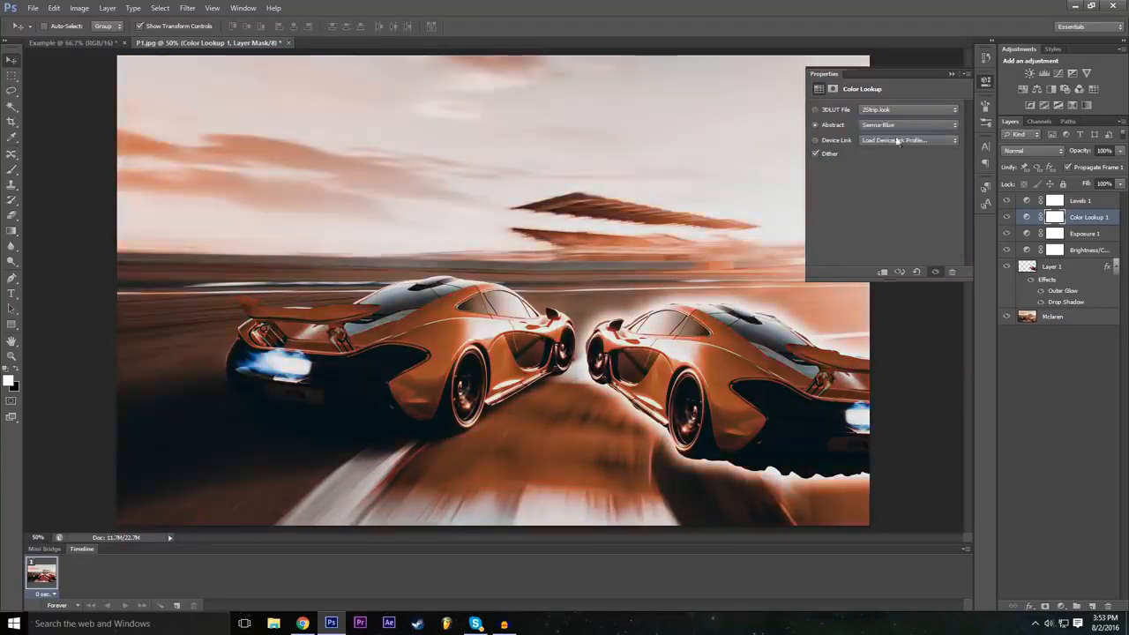
pyautogui.click(898, 127)
pyautogui.click(895, 251)
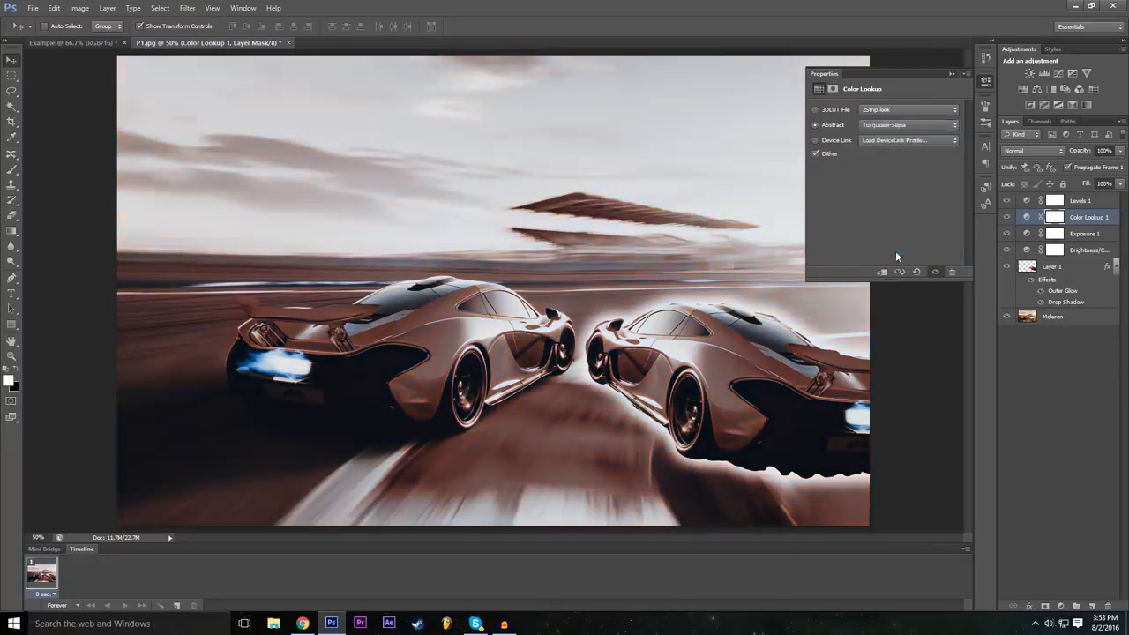
# Step: Try the Blacklight Poster, Gold-Blue and Cobalt-Carmine abstract profiles on the Color Lookup layer
pyautogui.click(896, 125)
pyautogui.click(884, 173)
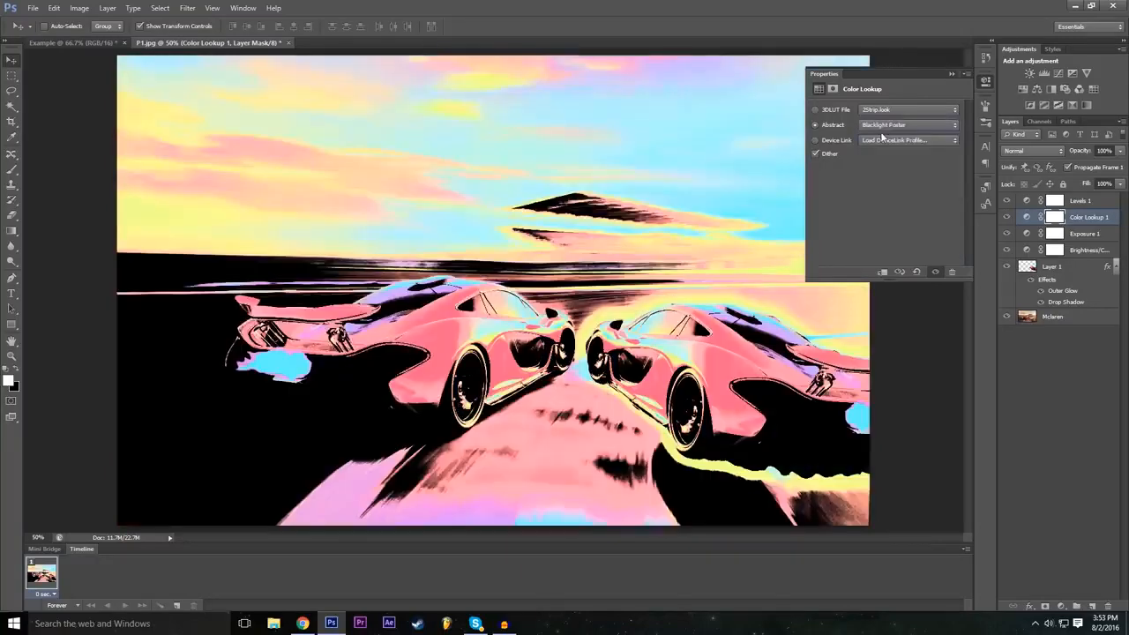
pyautogui.click(882, 131)
pyautogui.click(891, 186)
pyautogui.click(894, 131)
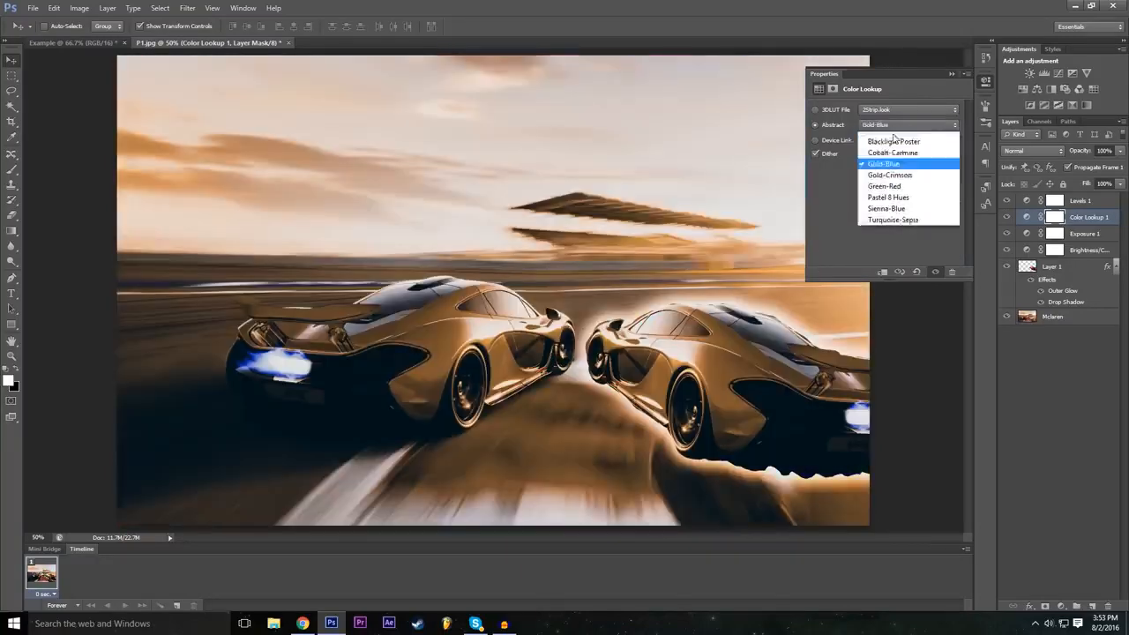
pyautogui.click(893, 172)
pyautogui.click(895, 131)
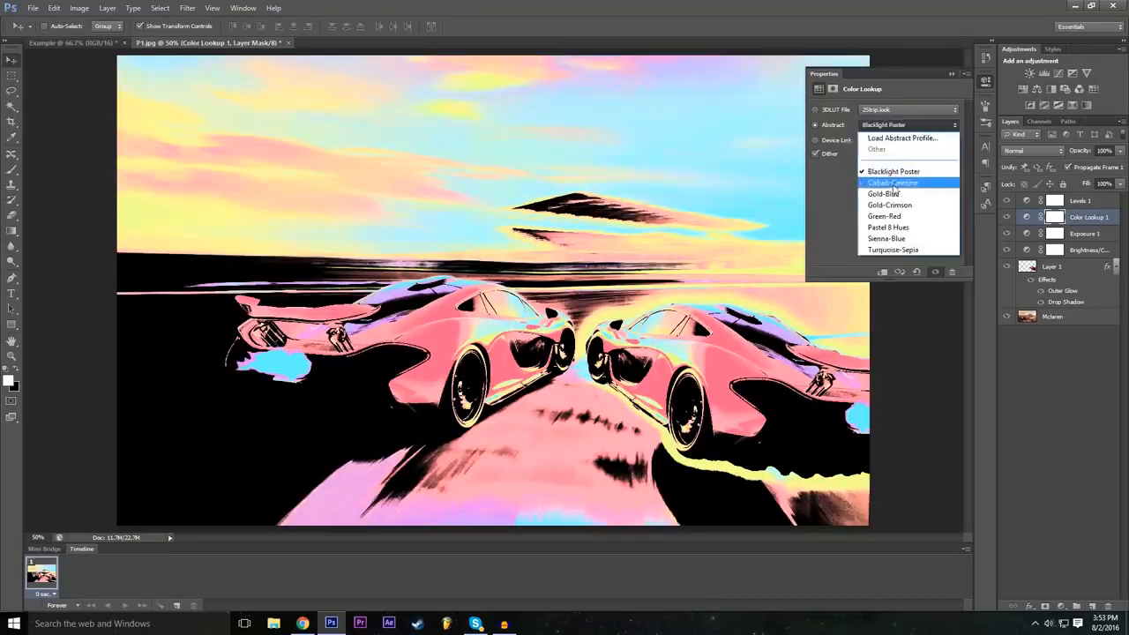
pyautogui.click(893, 182)
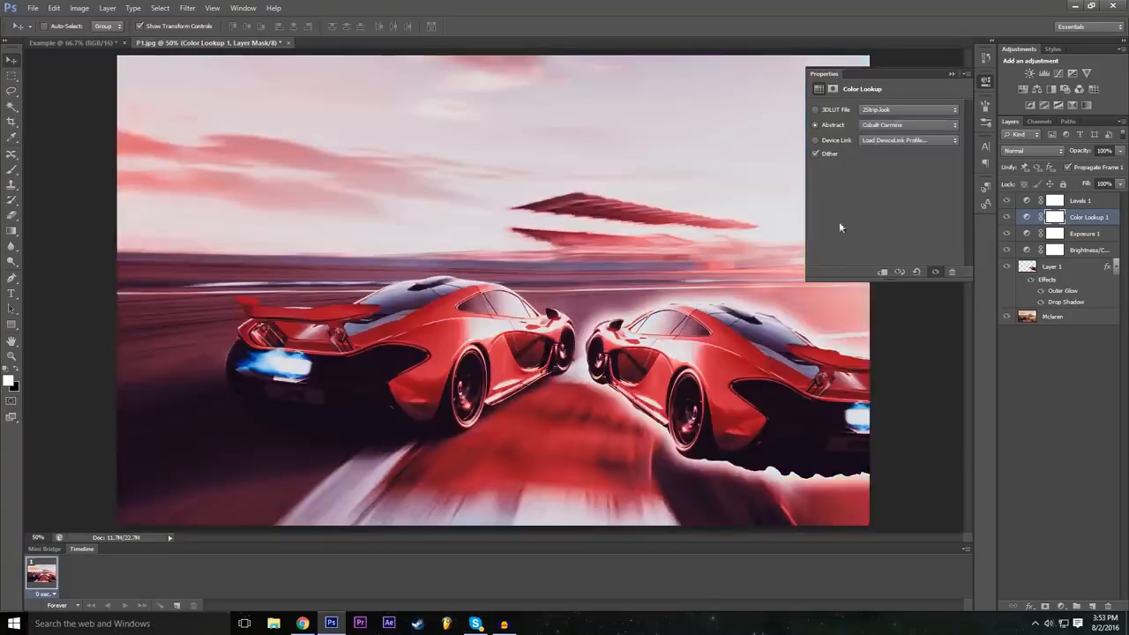
# Step: Apply the DropBlues.3DL 3D LUT to the Color Lookup layer, collapse its properties, and hide and reshow the layer to compare
pyautogui.click(908, 111)
pyautogui.click(891, 225)
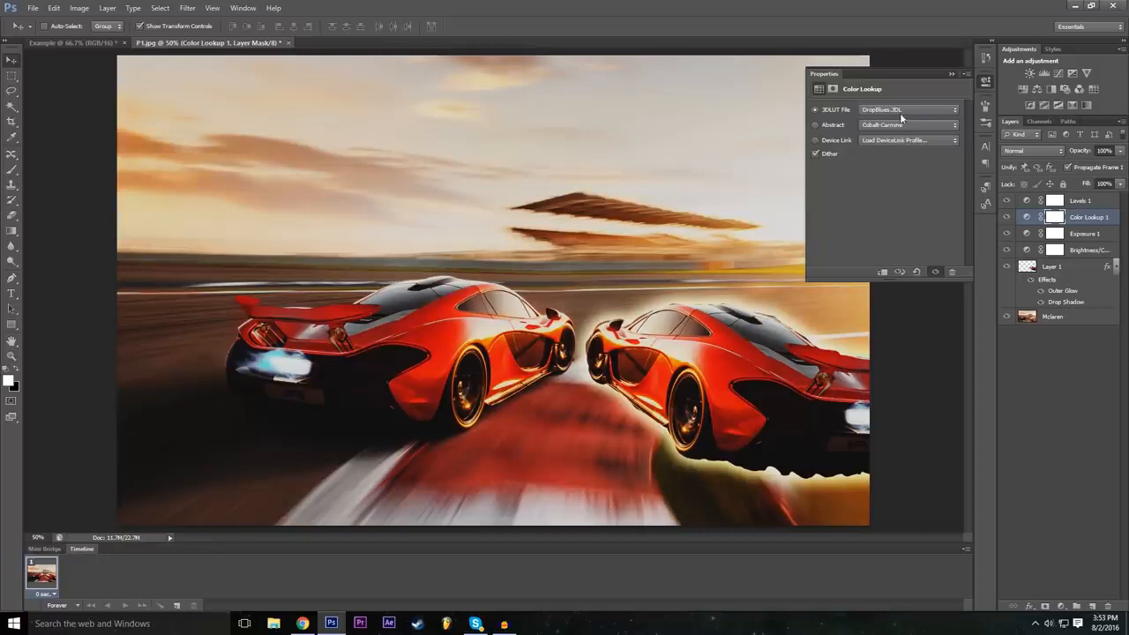
pyautogui.click(952, 75)
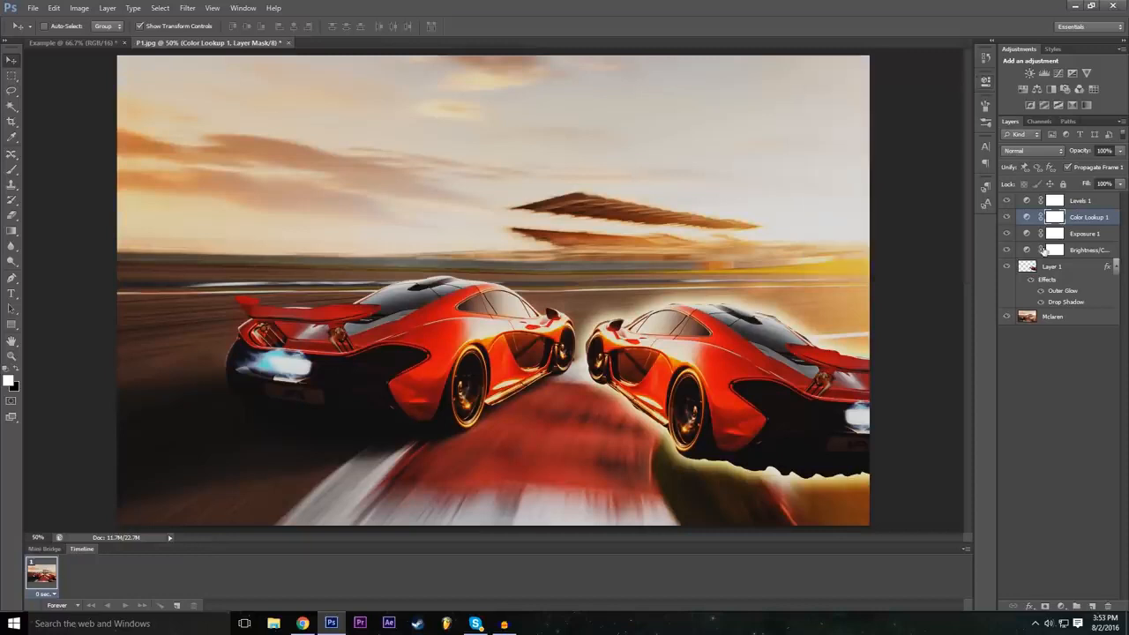
pyautogui.click(1006, 217)
pyautogui.click(1006, 217)
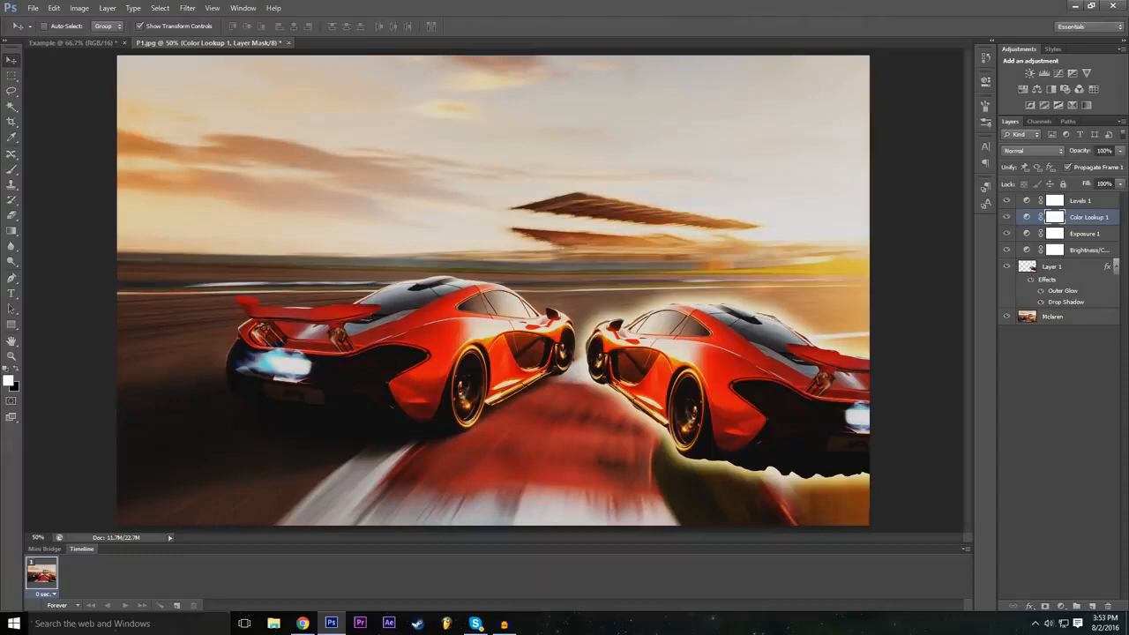
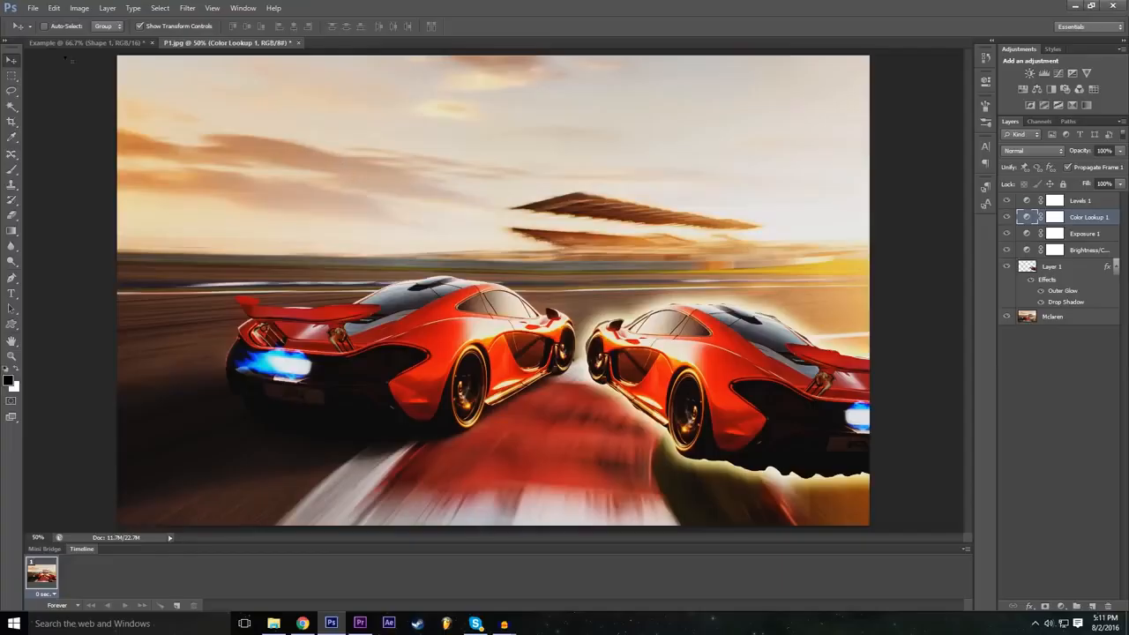
# Step: Add the text "Example" in Long Shot at 1000 pt above the Color Lookup layer and move it across the image's upper half
pyautogui.click(11, 293)
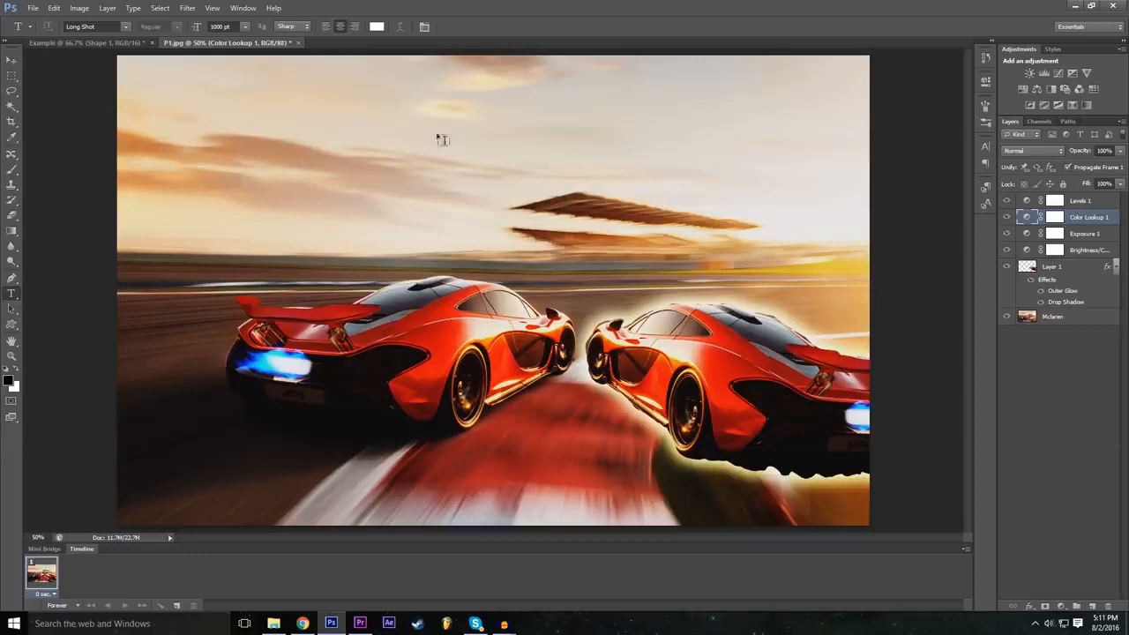
pyautogui.click(180, 124)
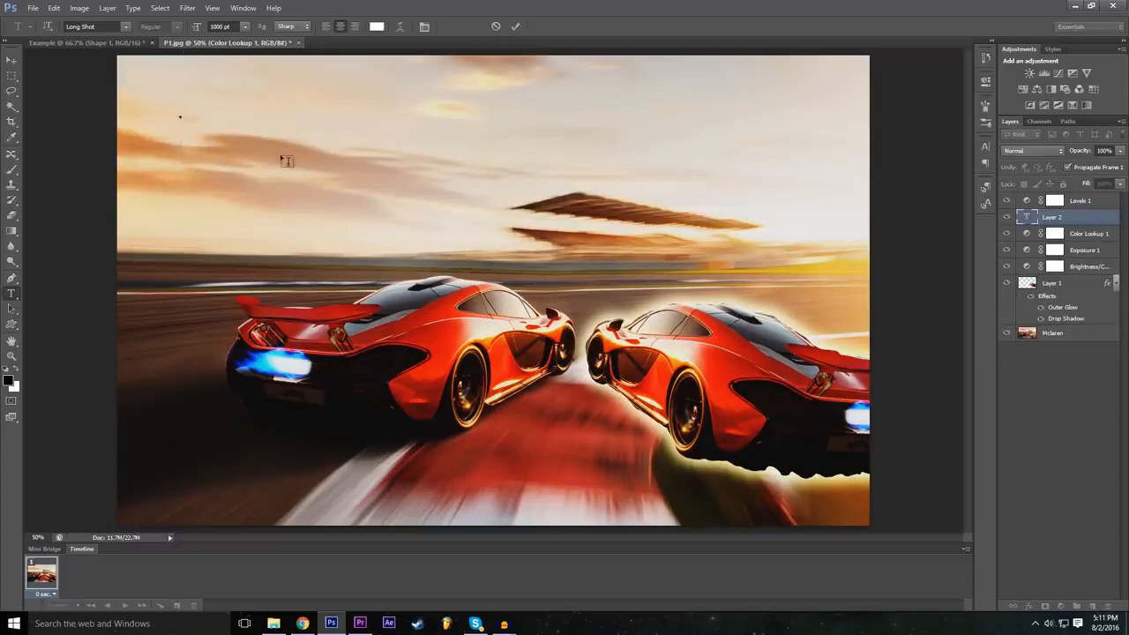
pyautogui.write('Chan')
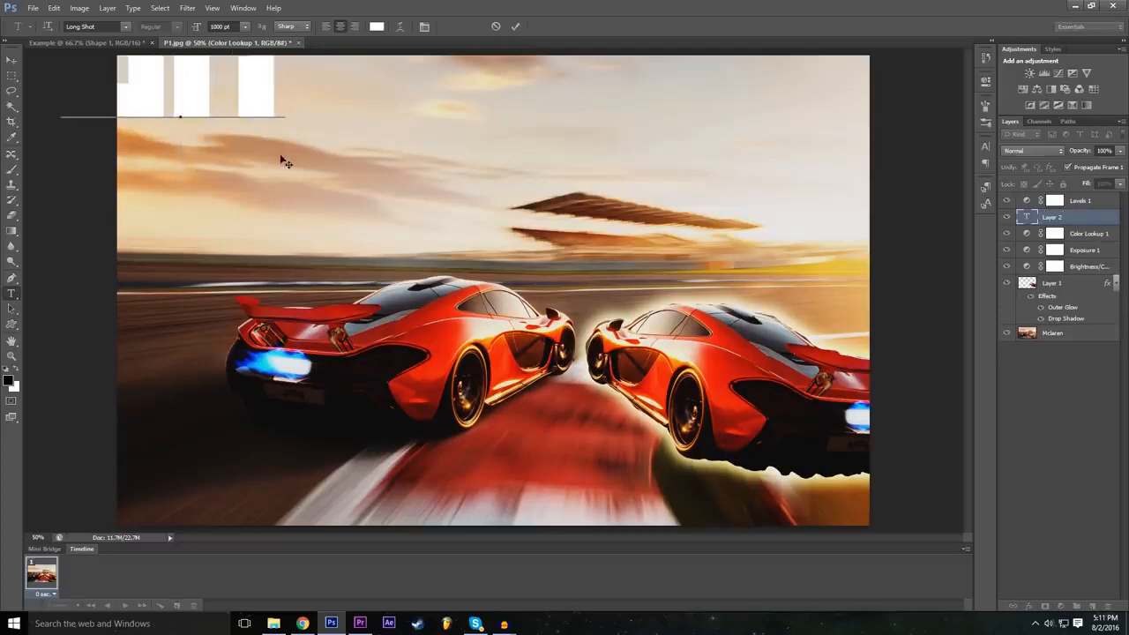
pyautogui.write('d')
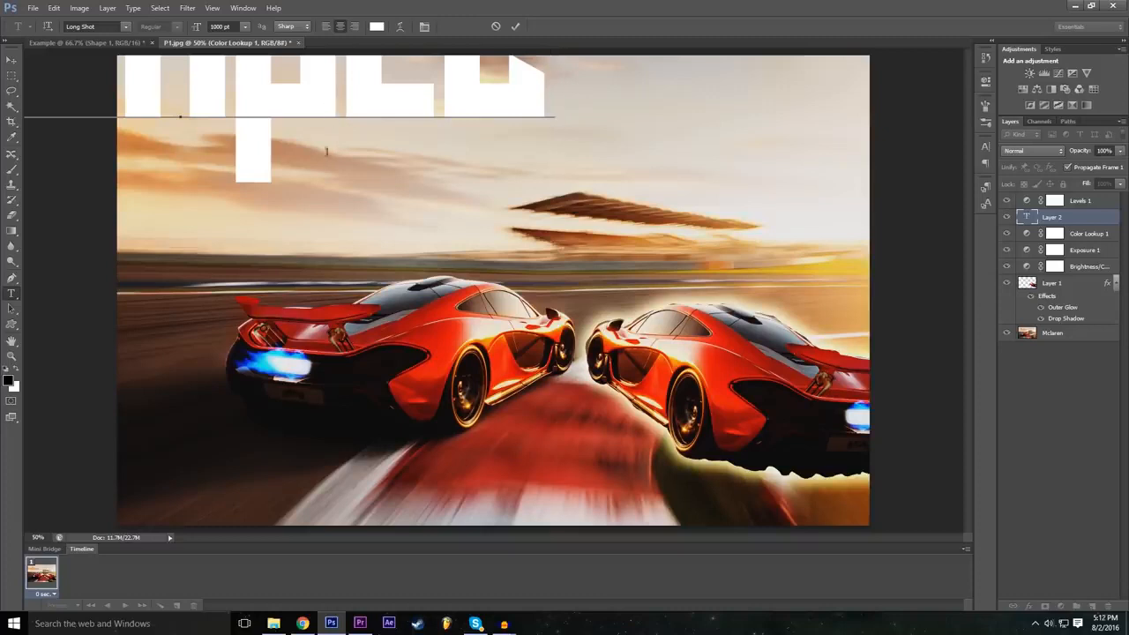
pyautogui.moveTo(291, 234); pyautogui.dragTo(445, 357)
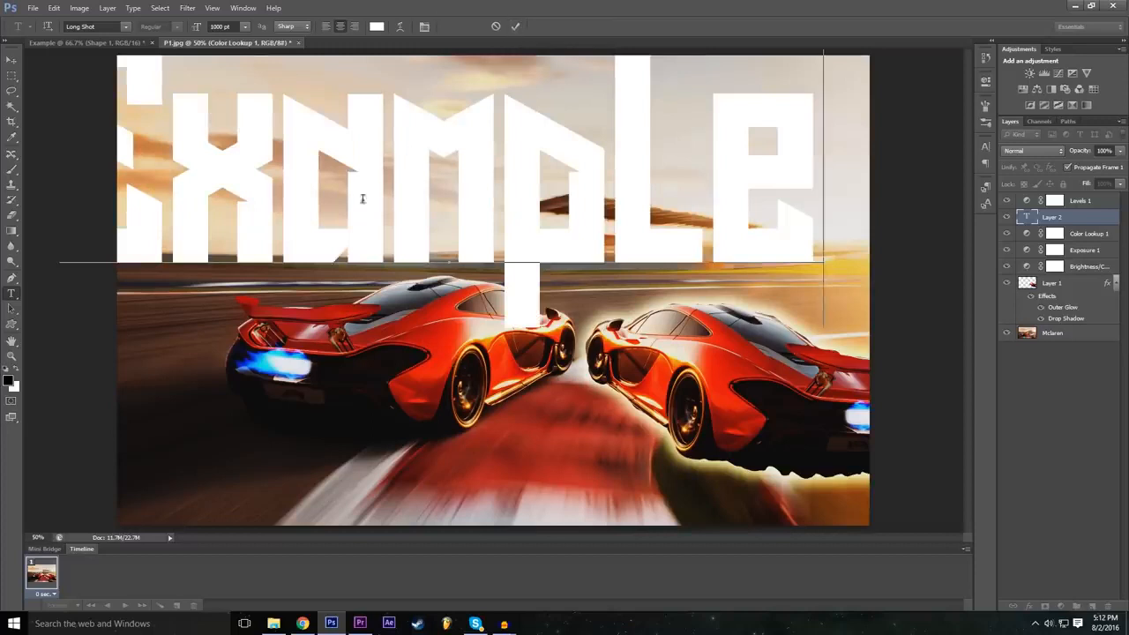
pyautogui.moveTo(121, 251); pyautogui.dragTo(179, 255)
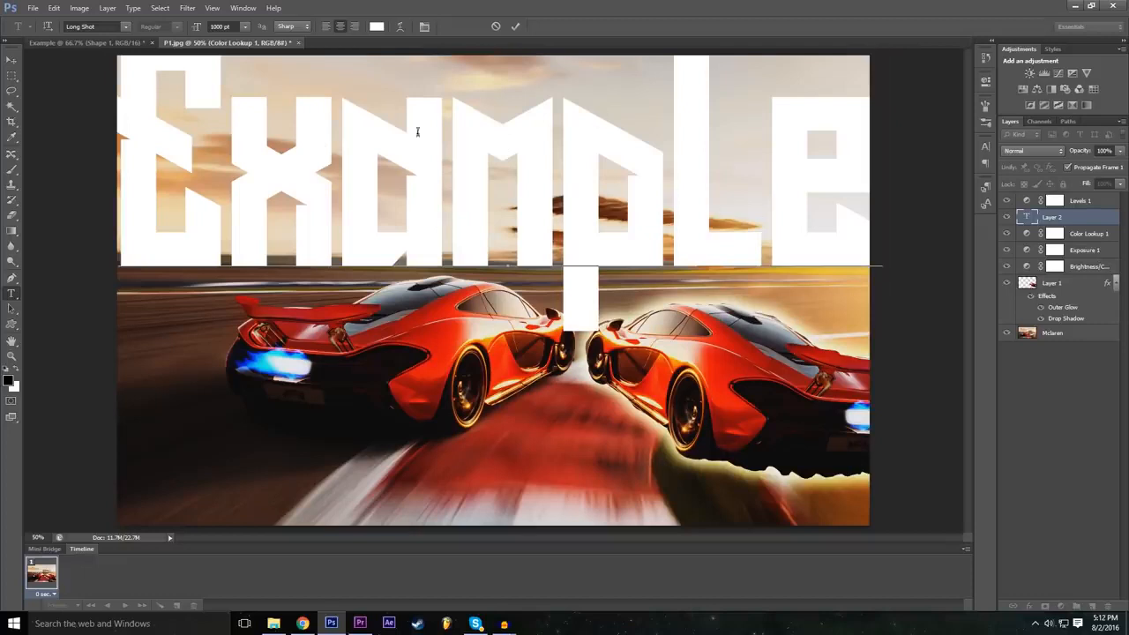
# Step: Select all of the "Example" text, try the Microsoft Tai Le font, and set the font to Nexa Bold
pyautogui.hotkey('ctrl', 'a')
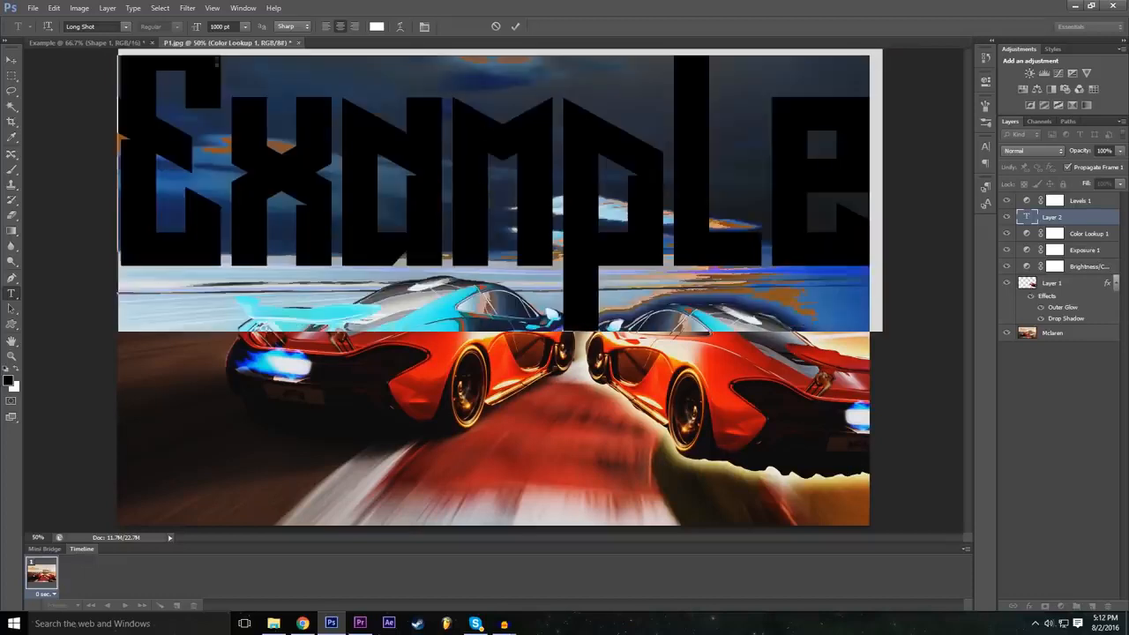
pyautogui.doubleClick(218, 26)
pyautogui.click(124, 28)
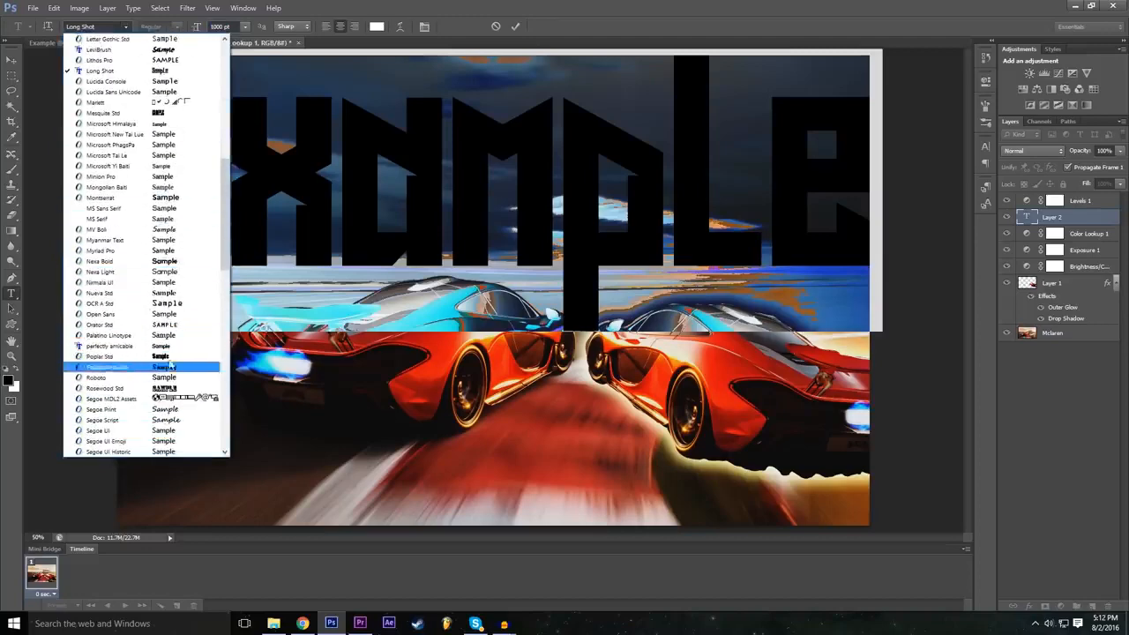
pyautogui.click(159, 156)
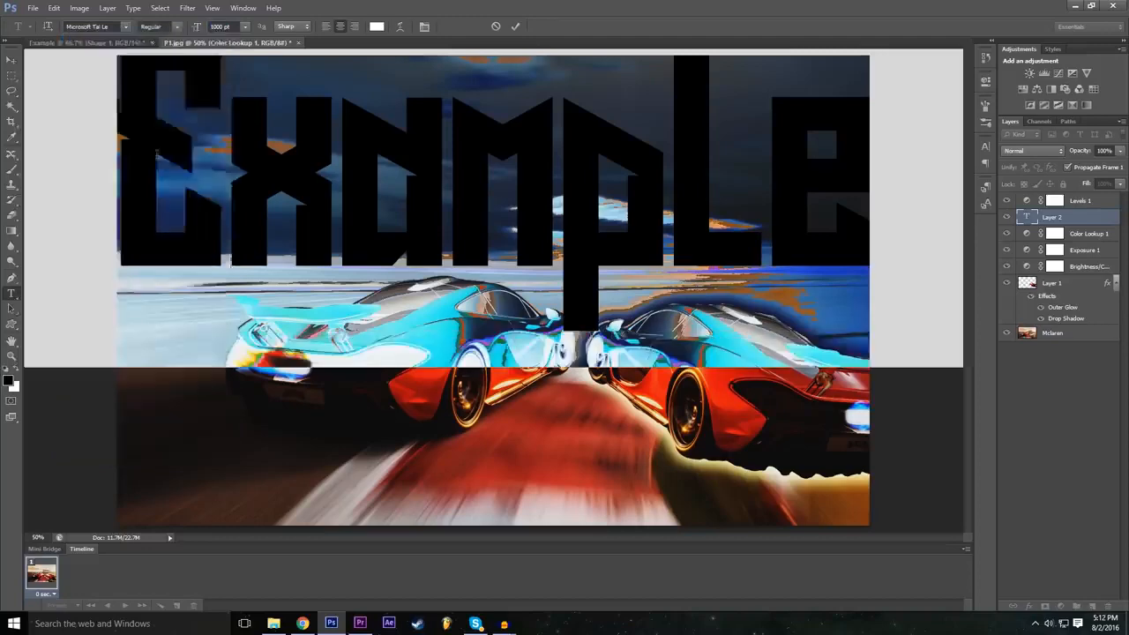
pyautogui.click(127, 28)
pyautogui.scroll(2, 167, 265)
pyautogui.click(170, 273)
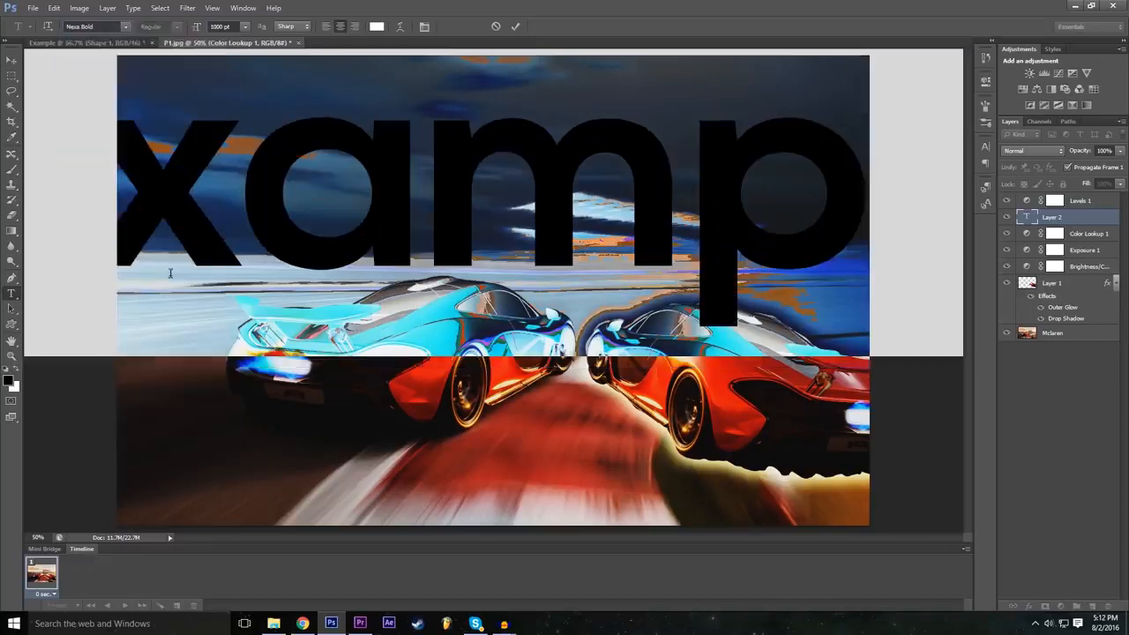
# Step: Try 72 pt for the "Example" text, set its size to 500 pt, move it up into the sky, and commit the edit
pyautogui.click(215, 24)
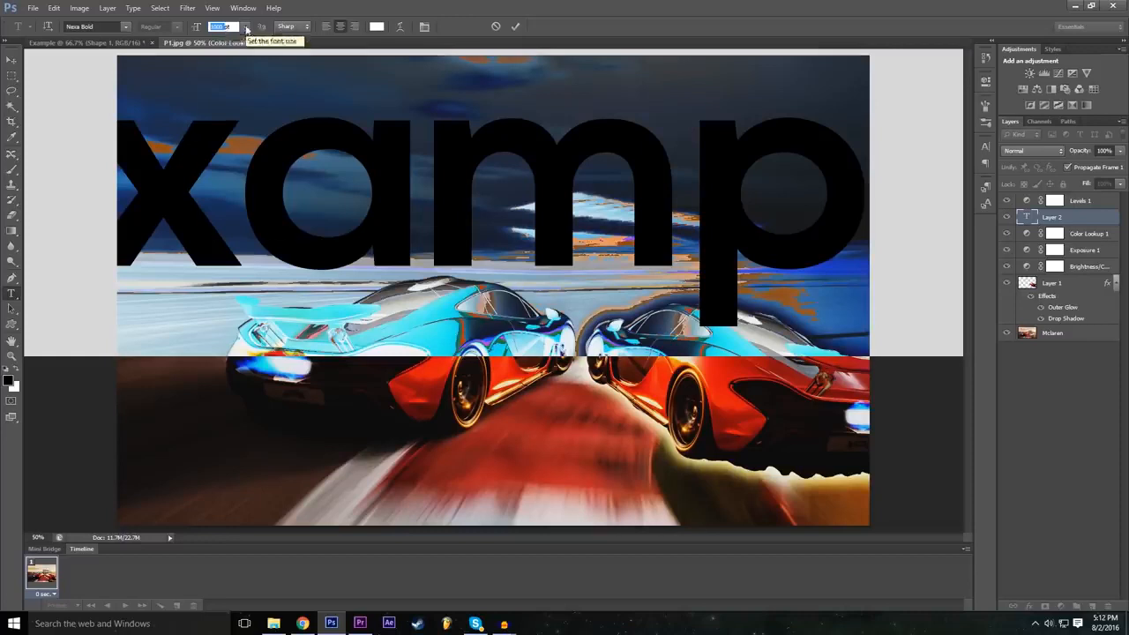
pyautogui.click(246, 27)
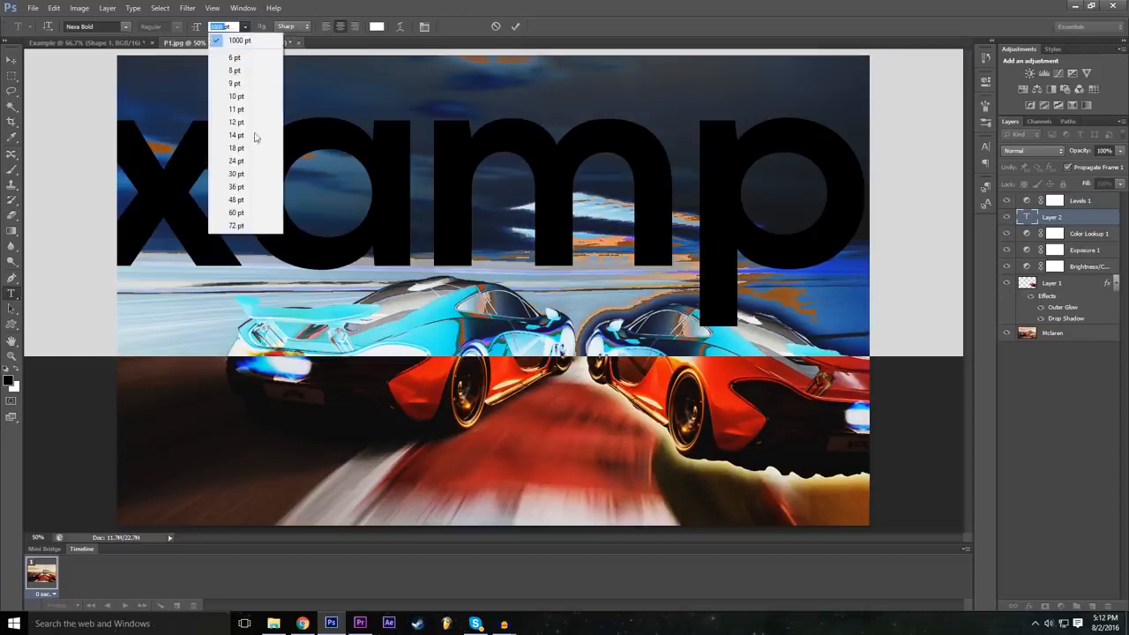
pyautogui.click(236, 226)
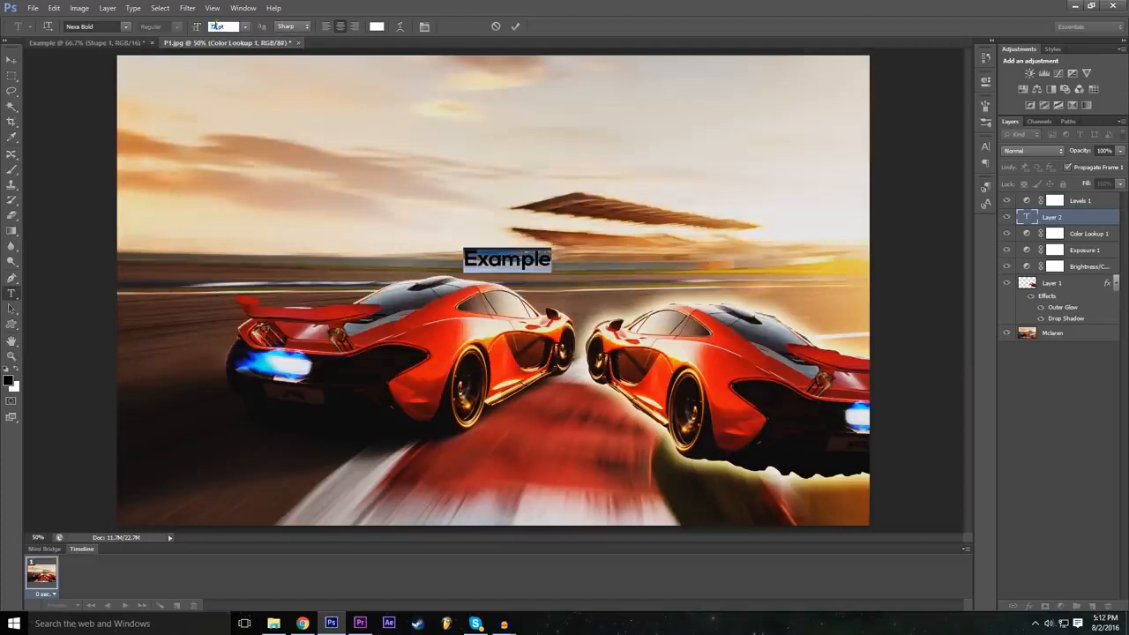
pyautogui.doubleClick(216, 27)
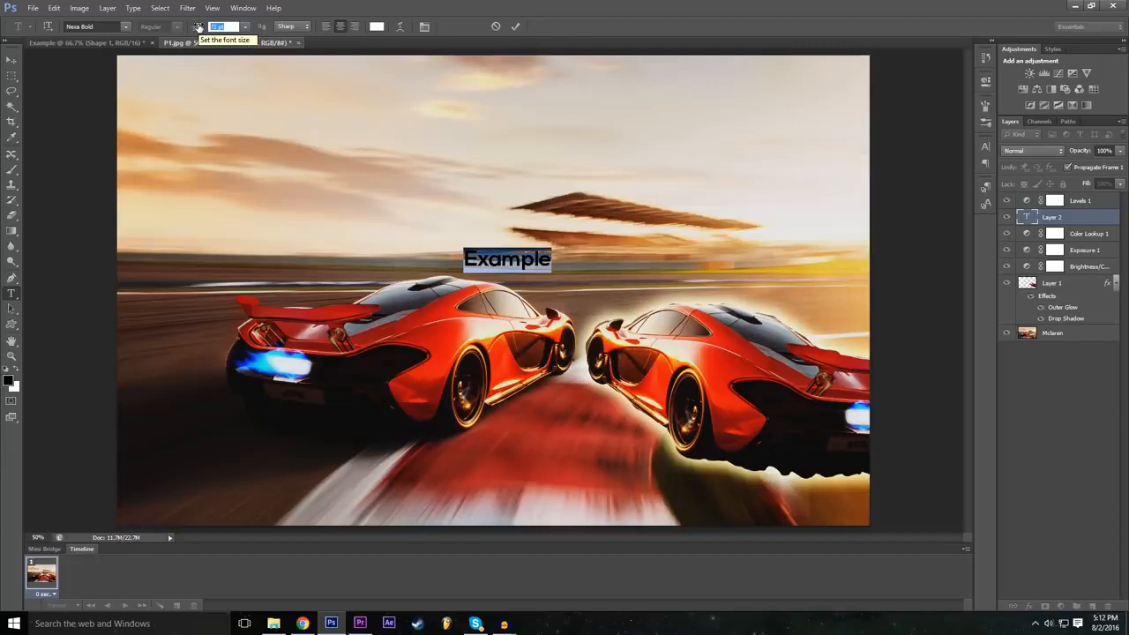
pyautogui.write('500')
pyautogui.moveTo(468, 389); pyautogui.dragTo(474, 311)
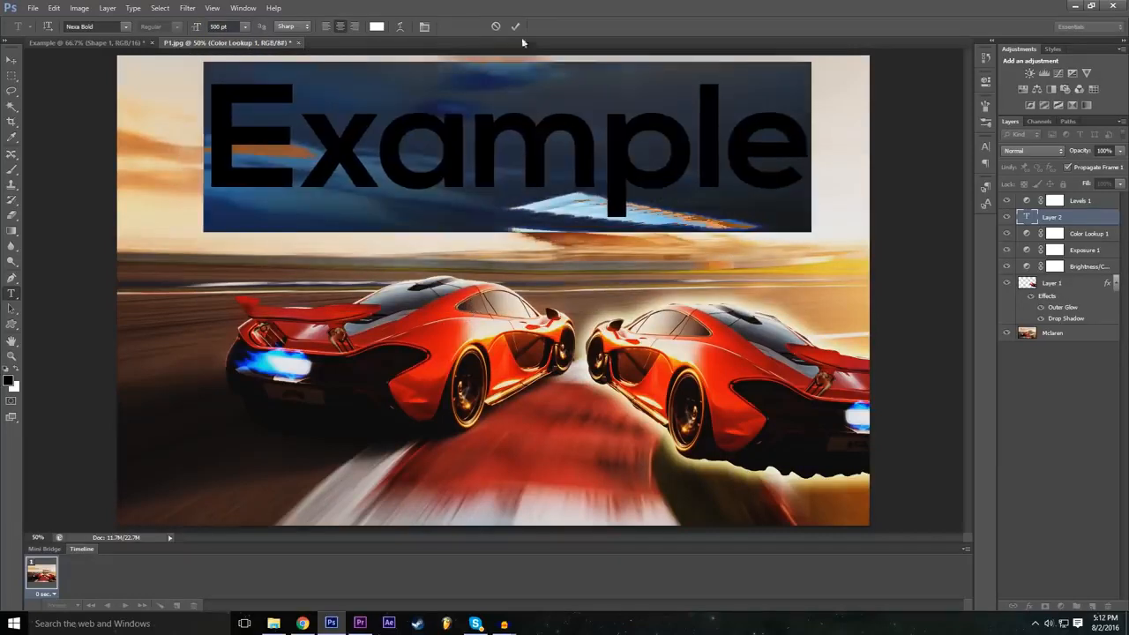
pyautogui.click(515, 26)
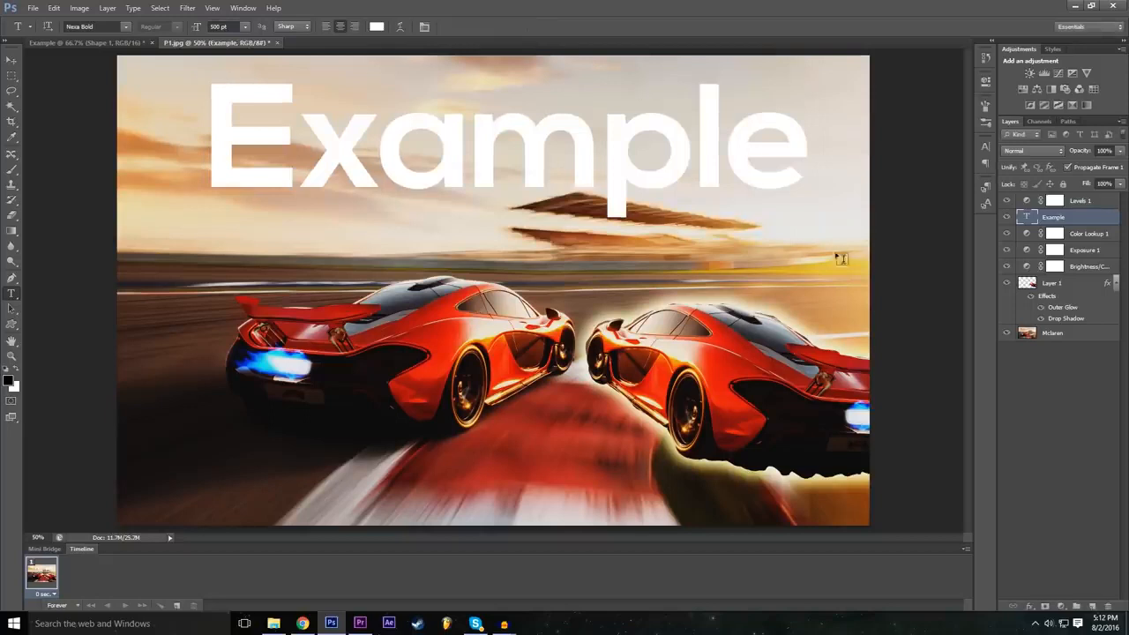
# Step: Move the "Example" text layer above Levels 1 and try the Overlay and Difference blend modes in its Blending Options
pyautogui.moveTo(1073, 219); pyautogui.dragTo(1073, 196)
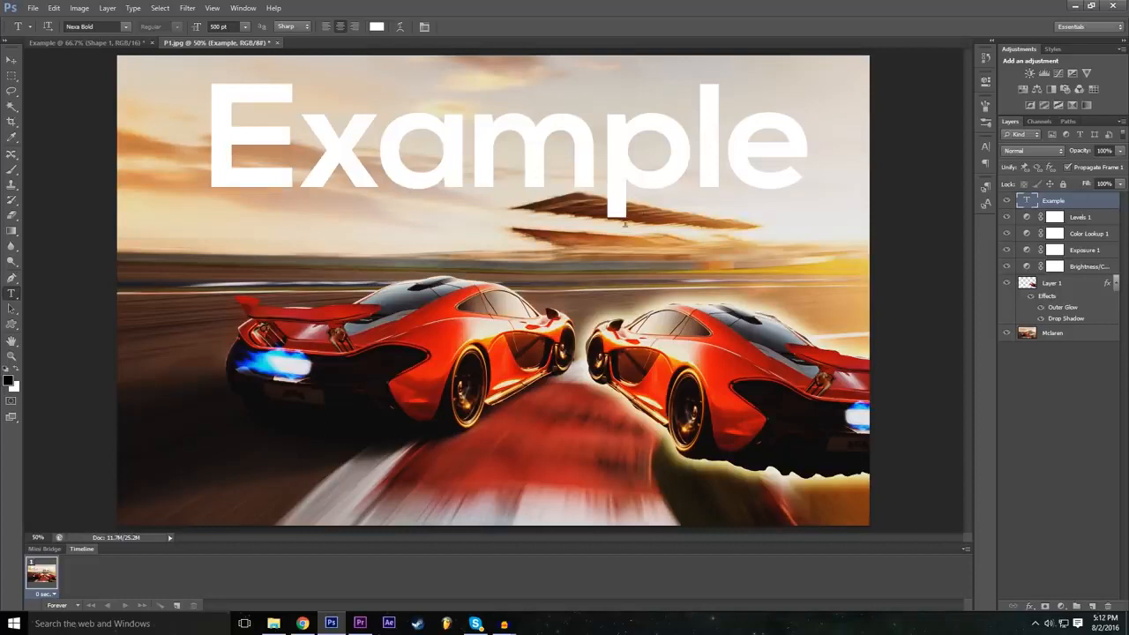
pyautogui.click(1030, 607)
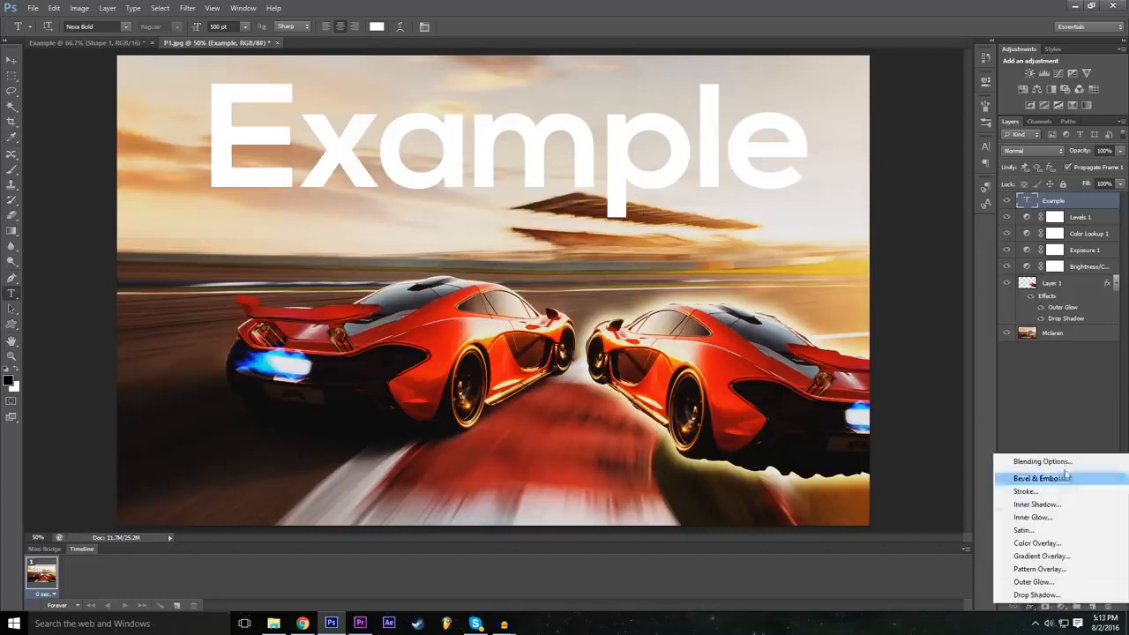
pyautogui.click(1050, 461)
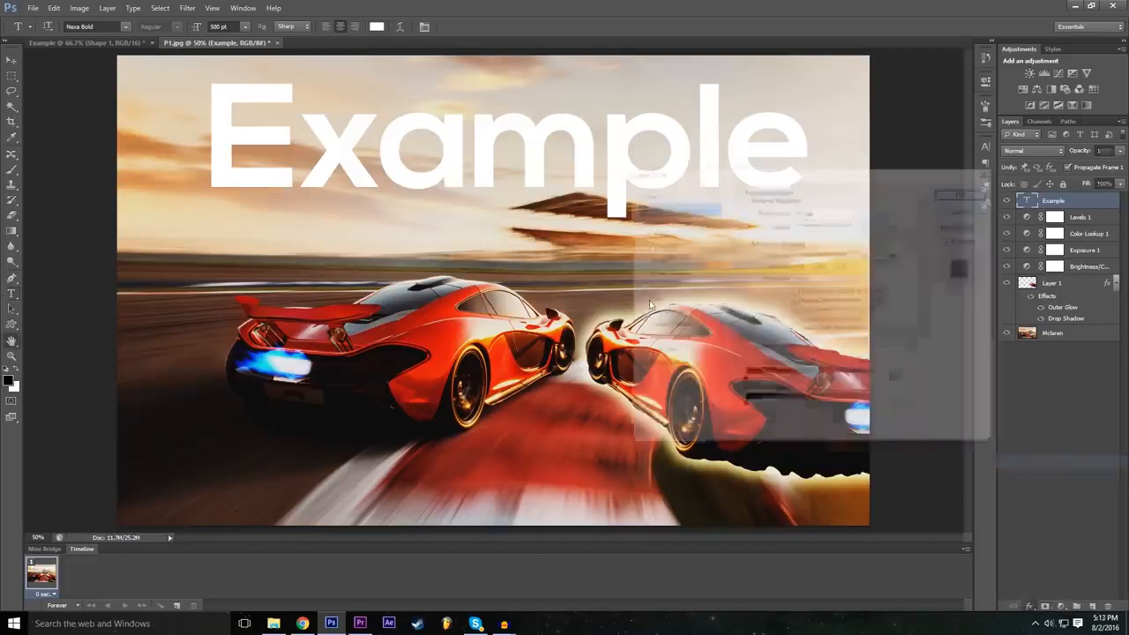
pyautogui.click(828, 212)
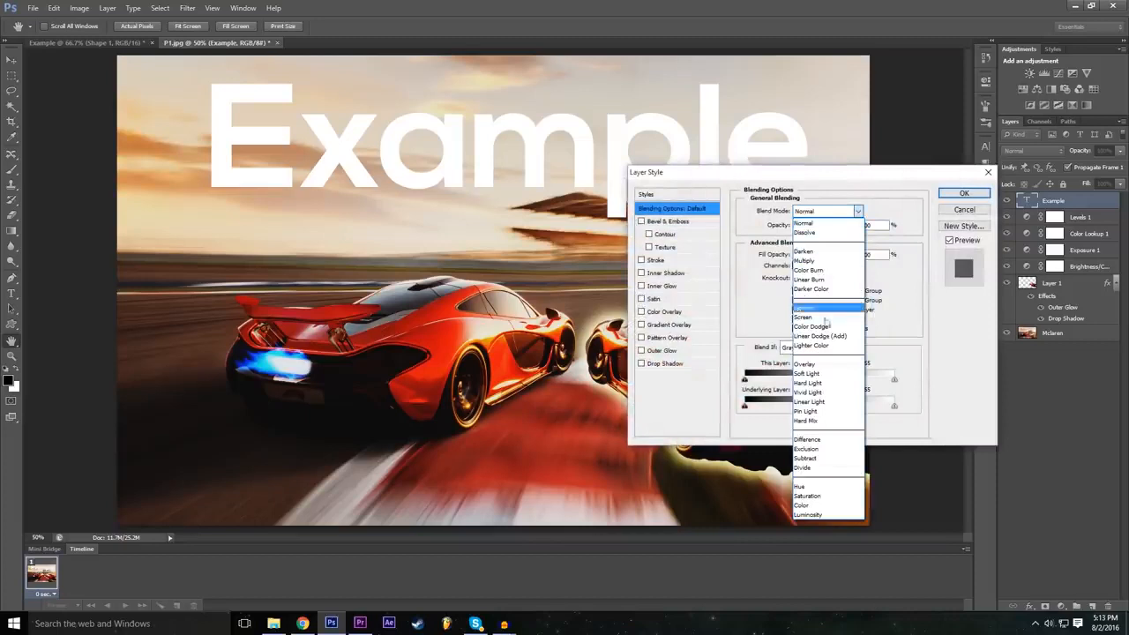
pyautogui.click(824, 365)
pyautogui.press('Tab')
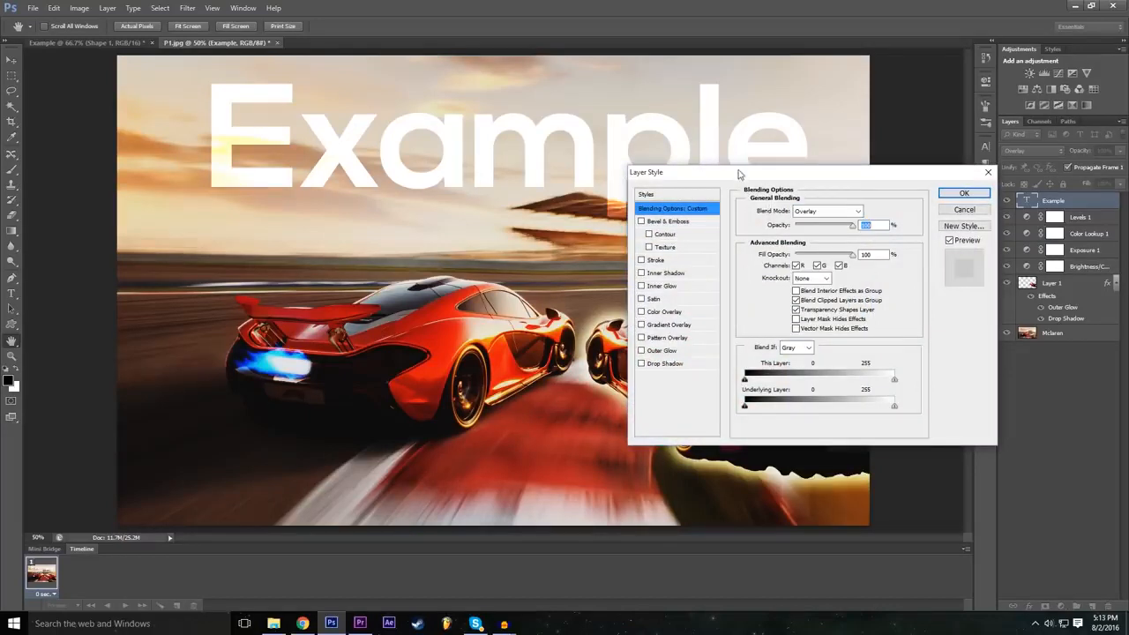
pyautogui.click(818, 212)
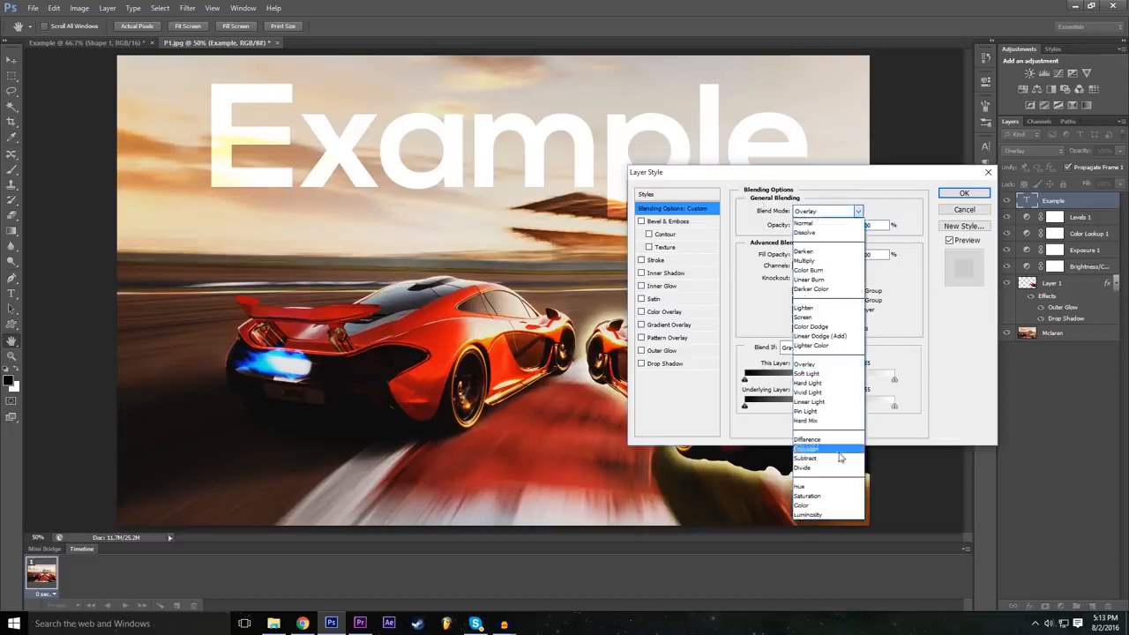
pyautogui.click(832, 441)
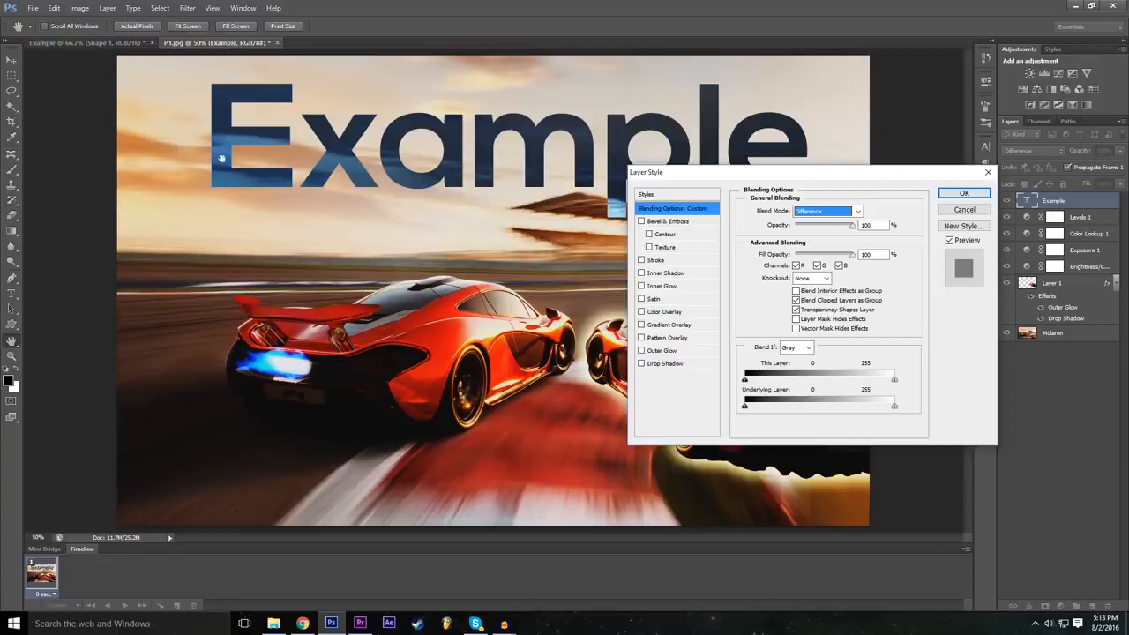
# Step: Try the Exclusion, Darken and Color Burn blend modes on the "Example" text layer
pyautogui.click(797, 210)
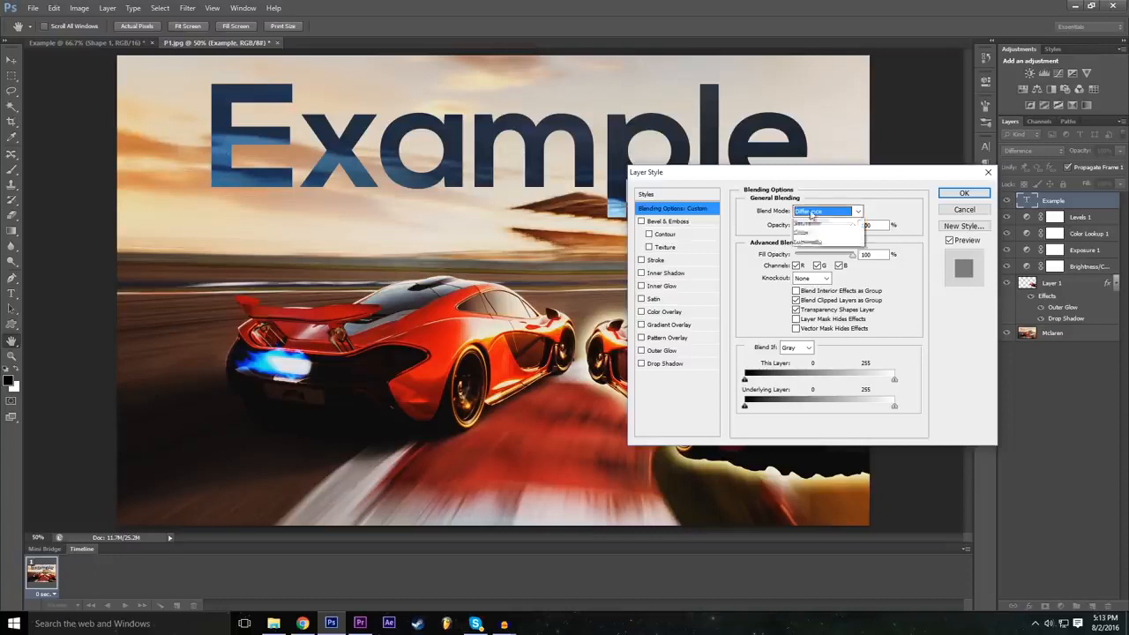
pyautogui.click(828, 447)
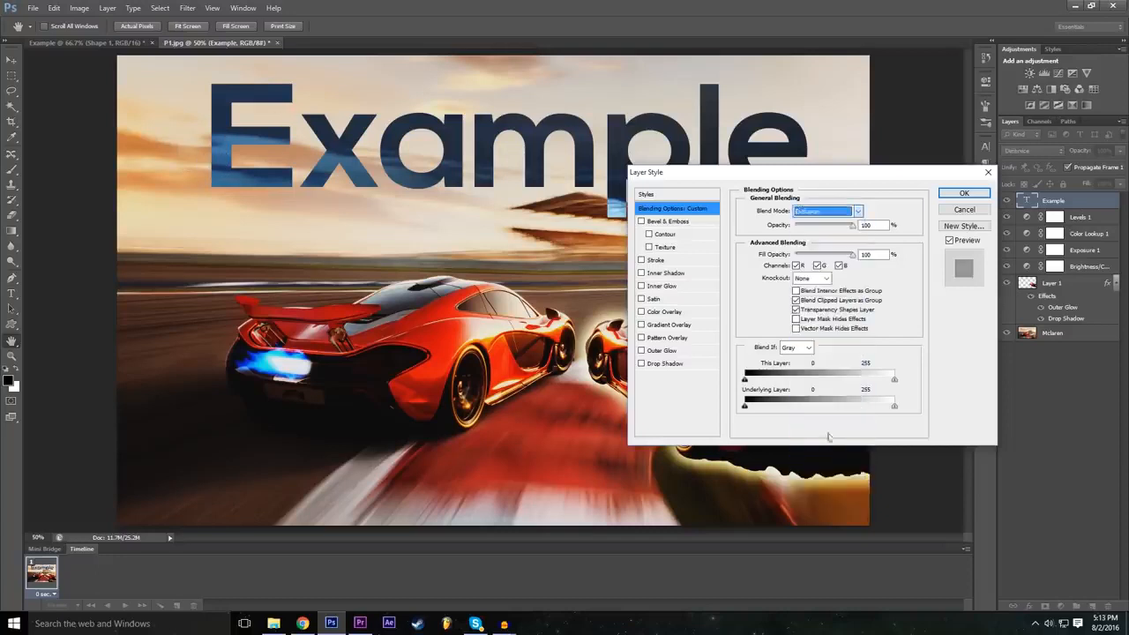
pyautogui.click(829, 211)
pyautogui.click(829, 253)
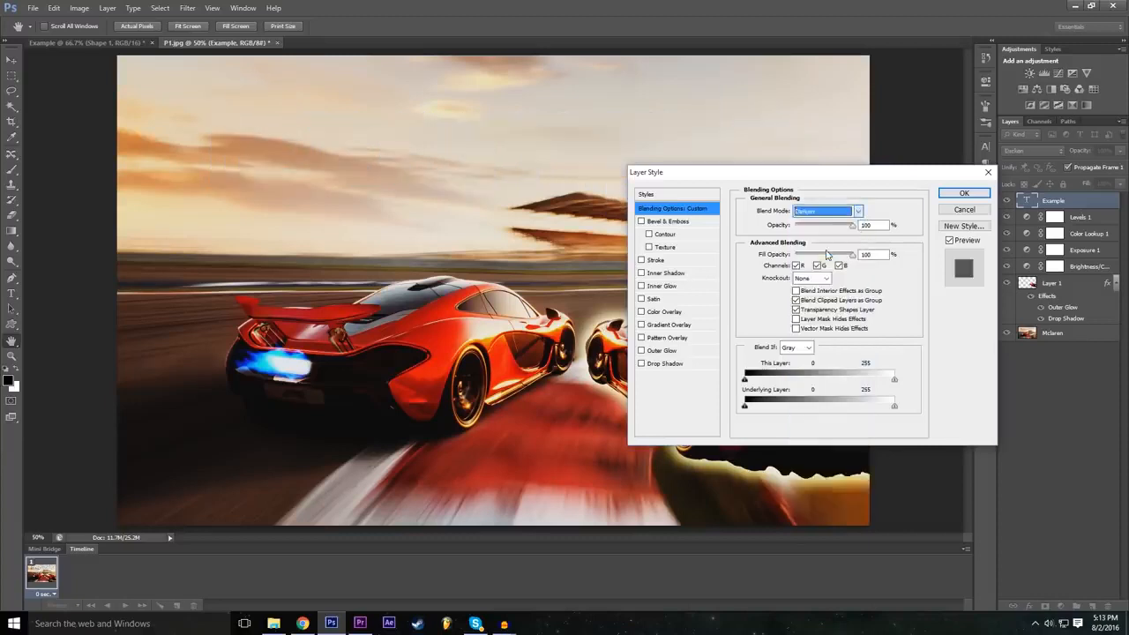
pyautogui.click(825, 211)
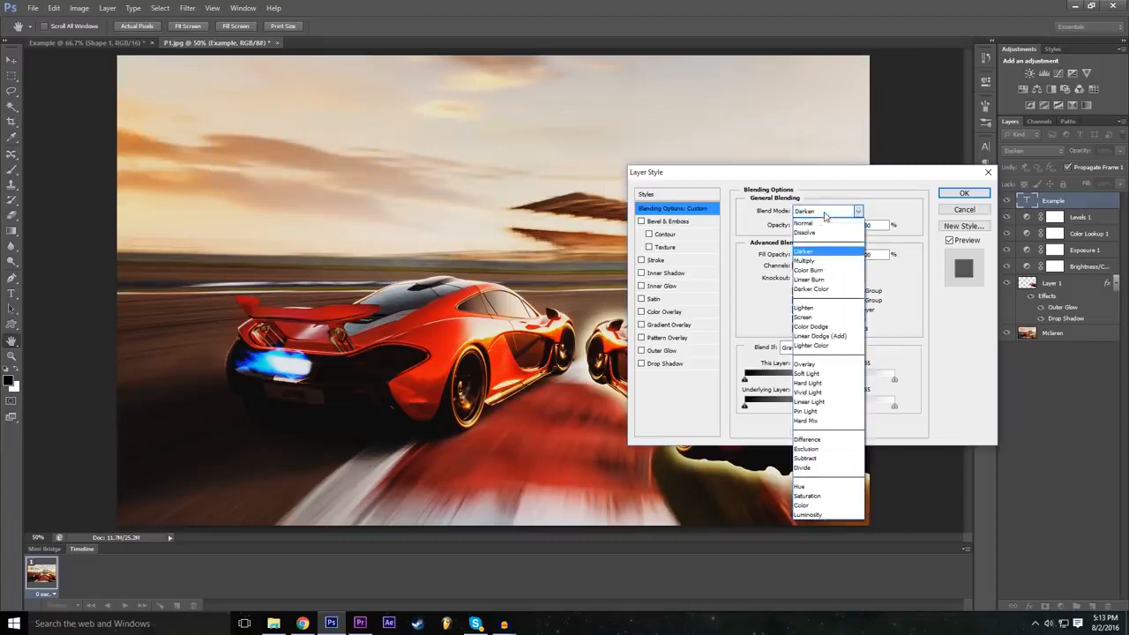
pyautogui.click(820, 270)
# Step: Try the Overlay and Vivid Light blend modes, and apply Difference to the "Example" text layer
pyautogui.click(826, 216)
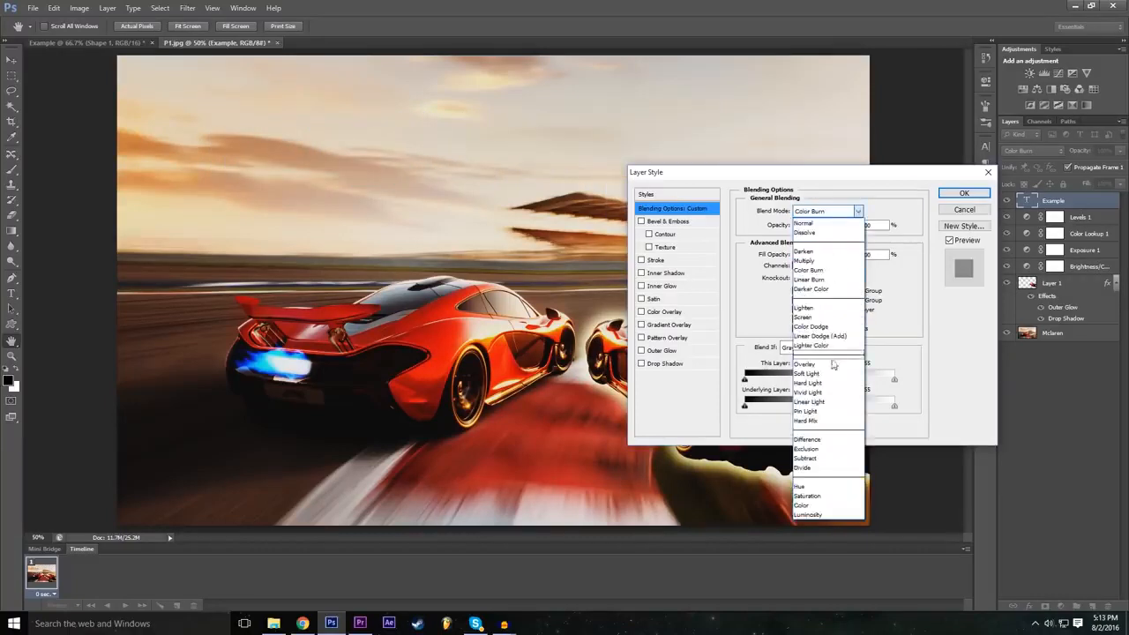
pyautogui.click(829, 363)
pyautogui.click(822, 213)
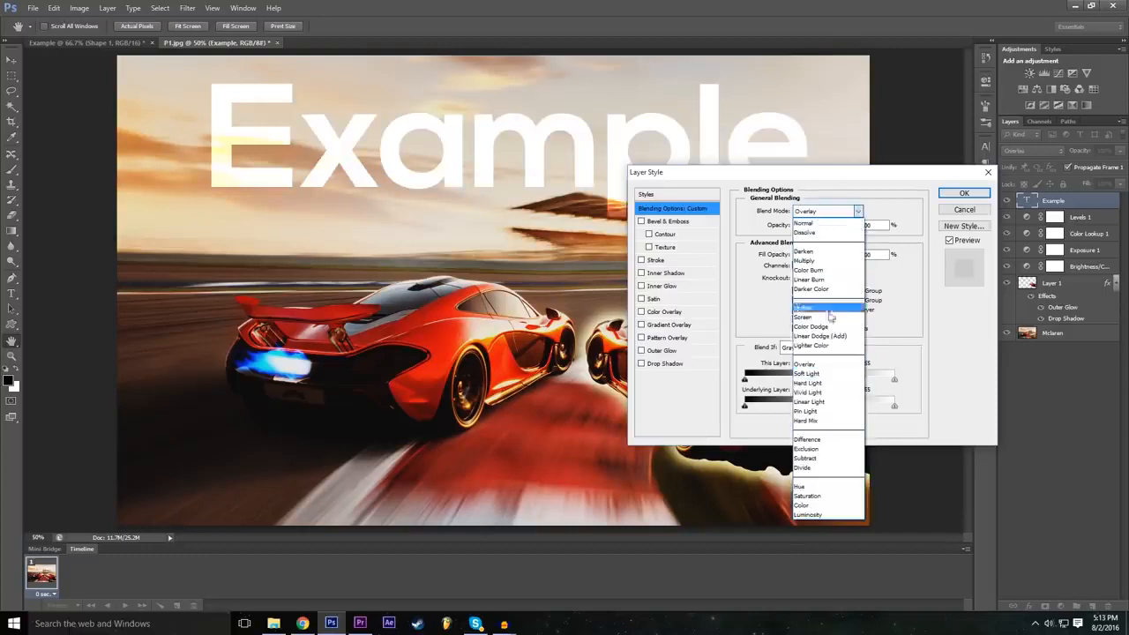
pyautogui.click(829, 394)
pyautogui.click(823, 214)
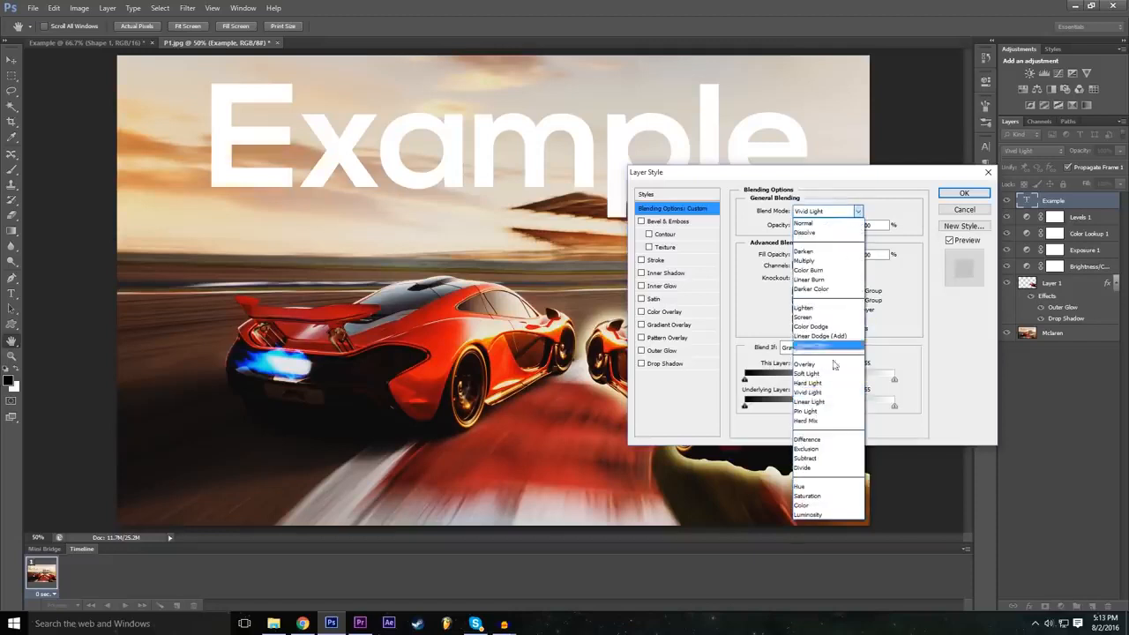
pyautogui.click(829, 439)
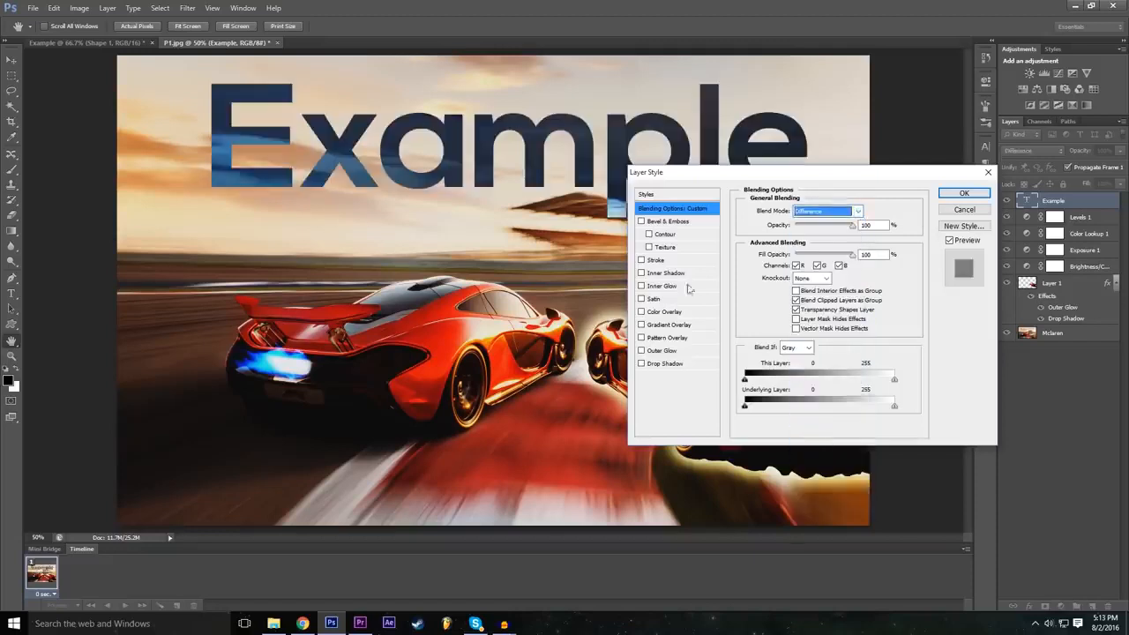
pyautogui.click(964, 193)
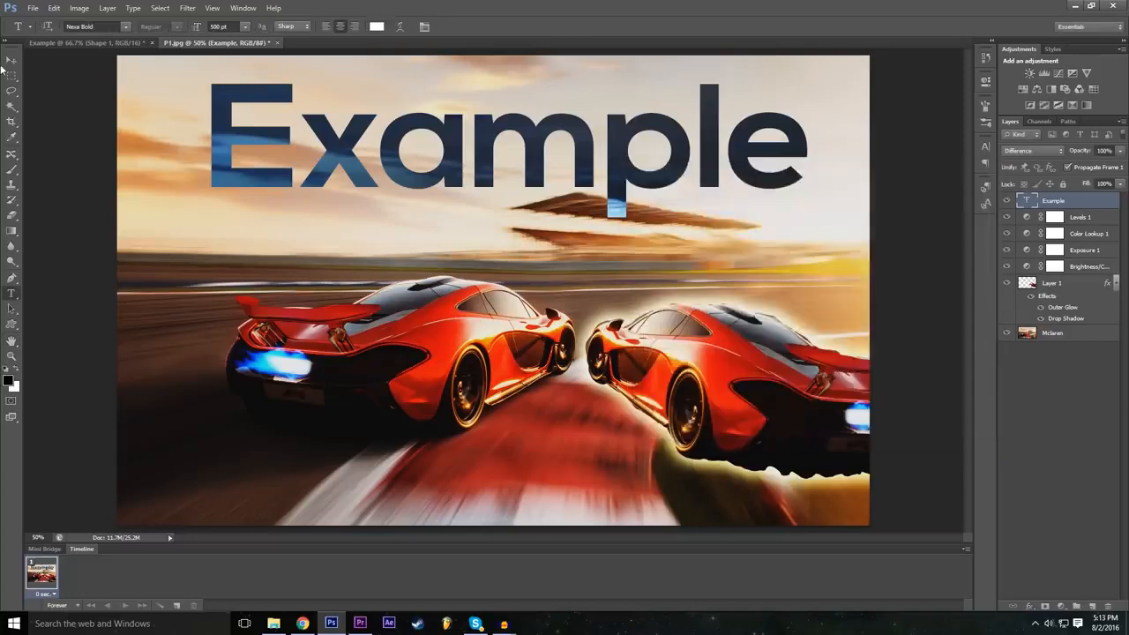
# Step: Move the "Example" text toward the image's upper-left corner and reselect its layer
pyautogui.click(10, 59)
pyautogui.moveTo(416, 138); pyautogui.dragTo(326, 150)
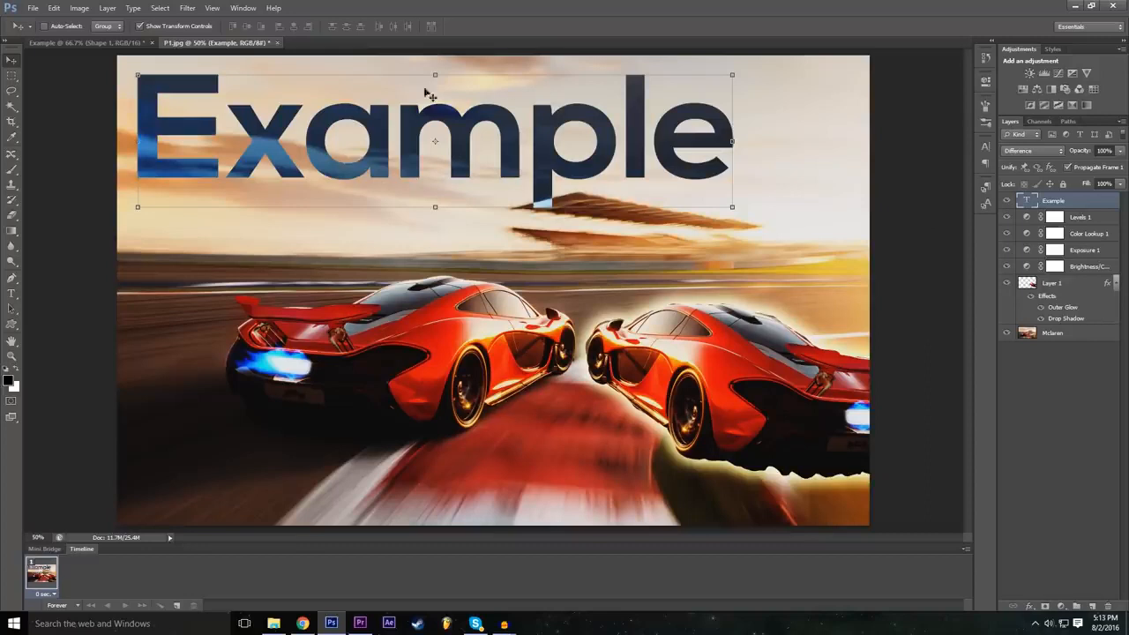
pyautogui.click(1100, 411)
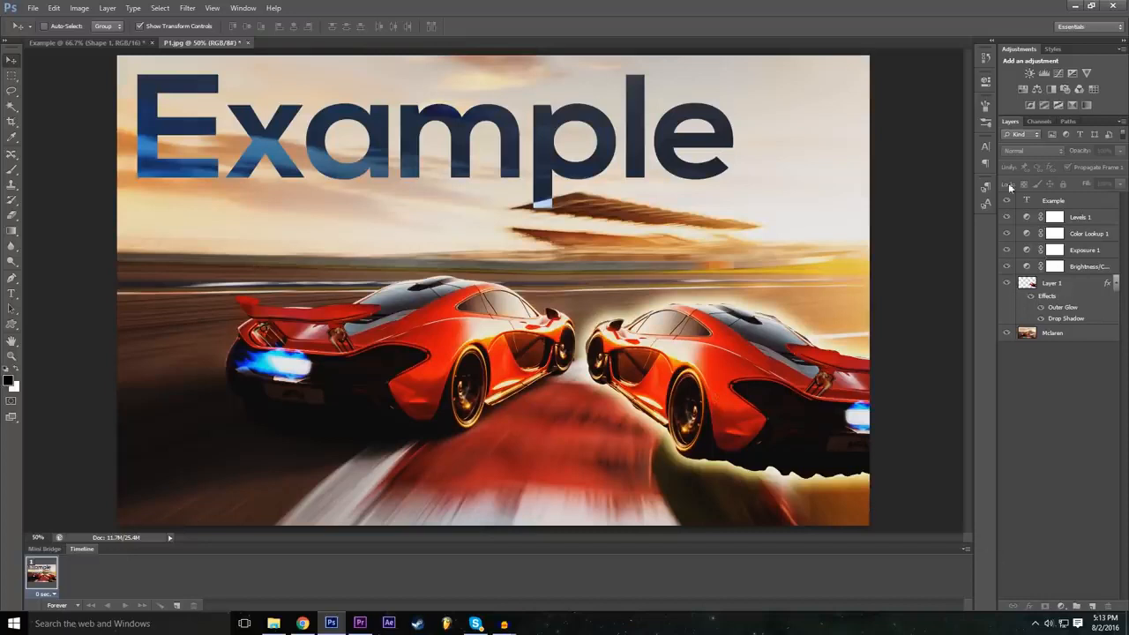
pyautogui.click(1048, 205)
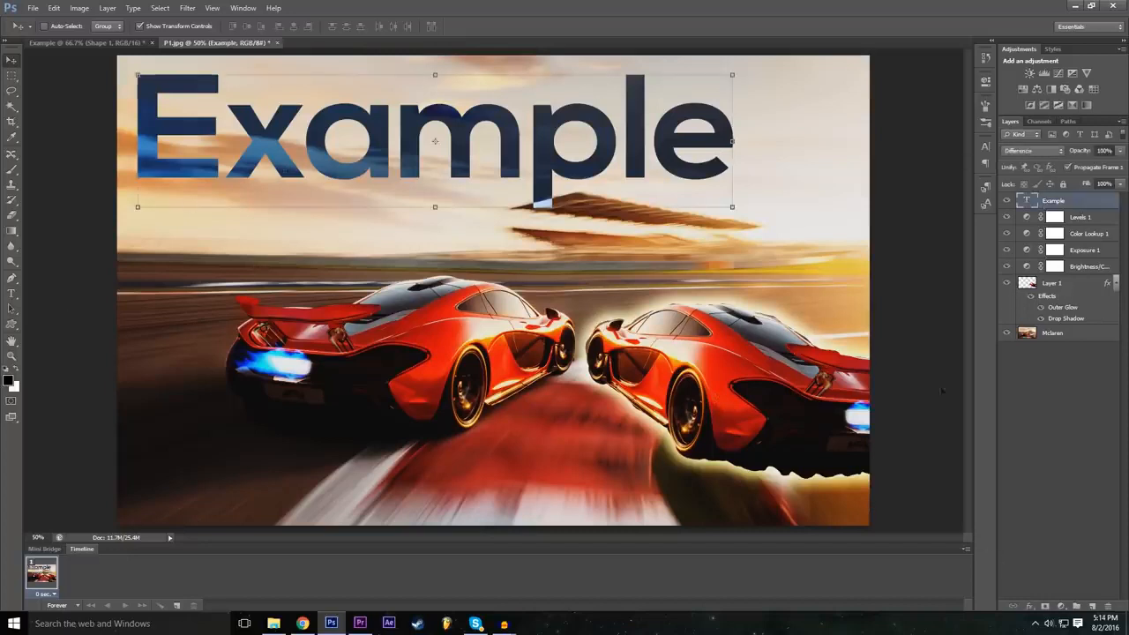
pyautogui.click(1030, 606)
pyautogui.click(1031, 608)
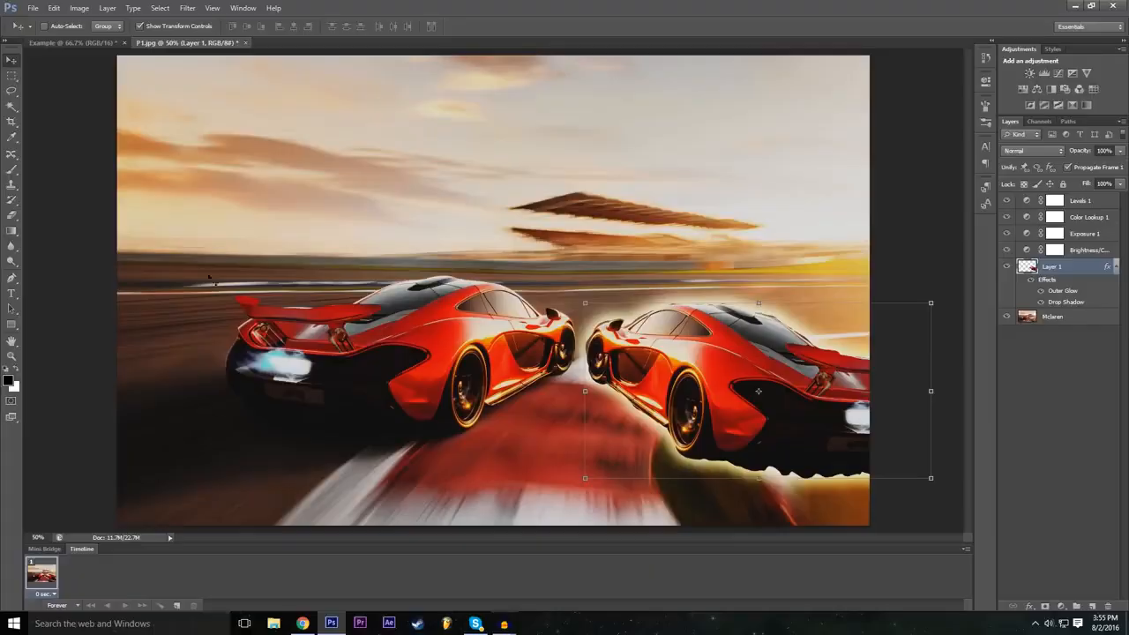
# Step: Set the Eraser's brush size to 100 px and adjust its hardness to a soft edge
pyautogui.click(13, 216)
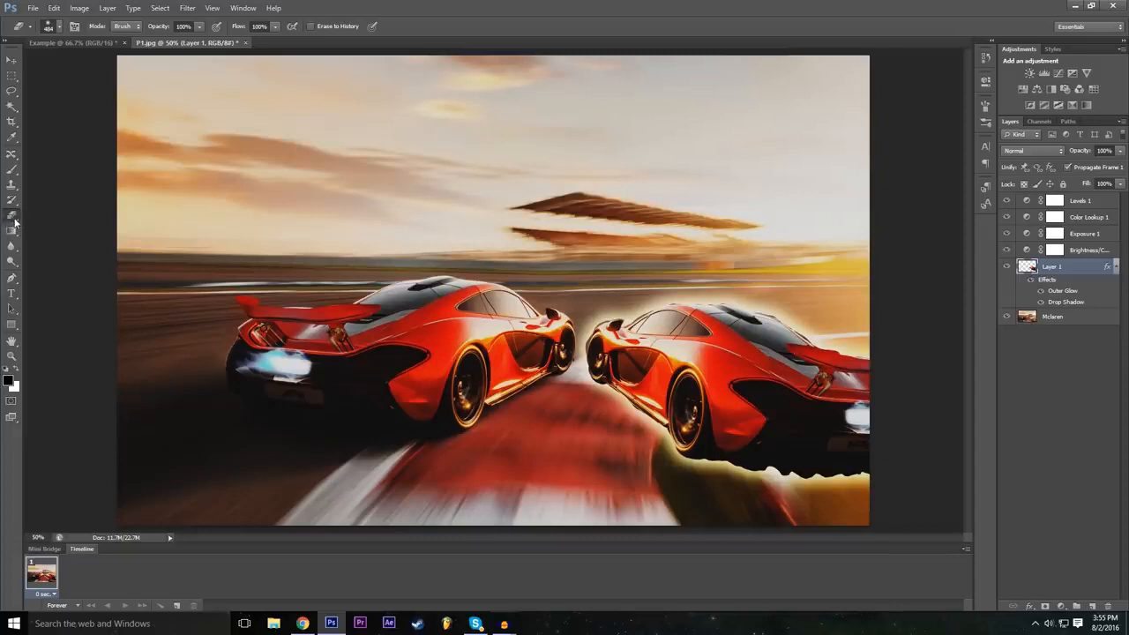
pyautogui.click(59, 26)
pyautogui.moveTo(27, 92); pyautogui.dragTo(14, 94)
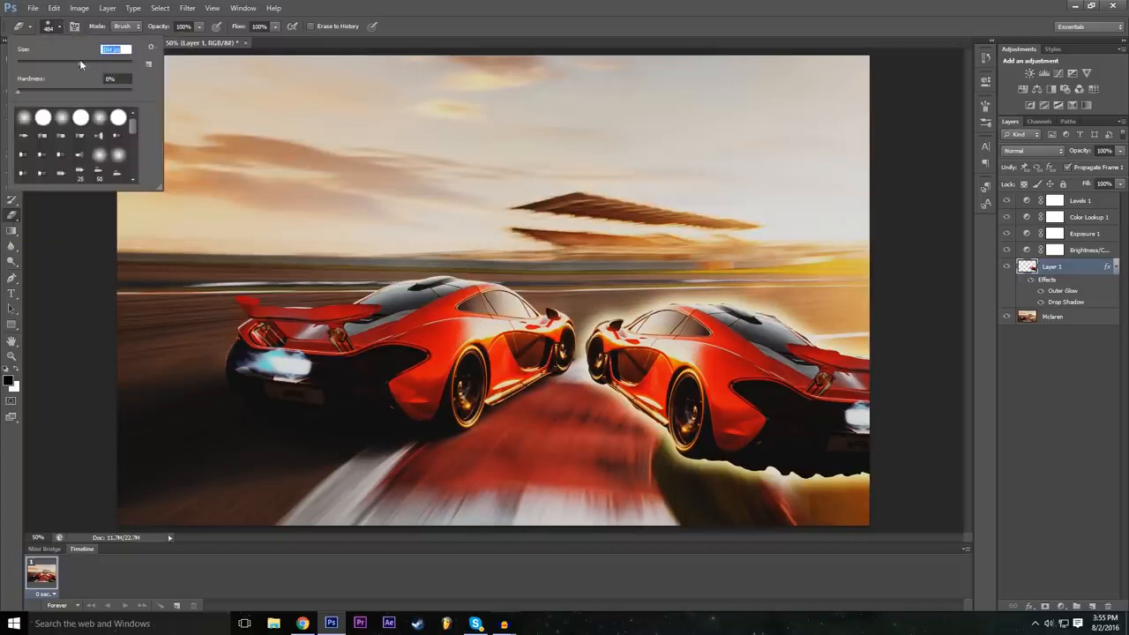
pyautogui.moveTo(80, 59); pyautogui.dragTo(74, 59)
pyautogui.write('100')
pyautogui.press('Return')
pyautogui.moveTo(23, 92); pyautogui.dragTo(75, 89)
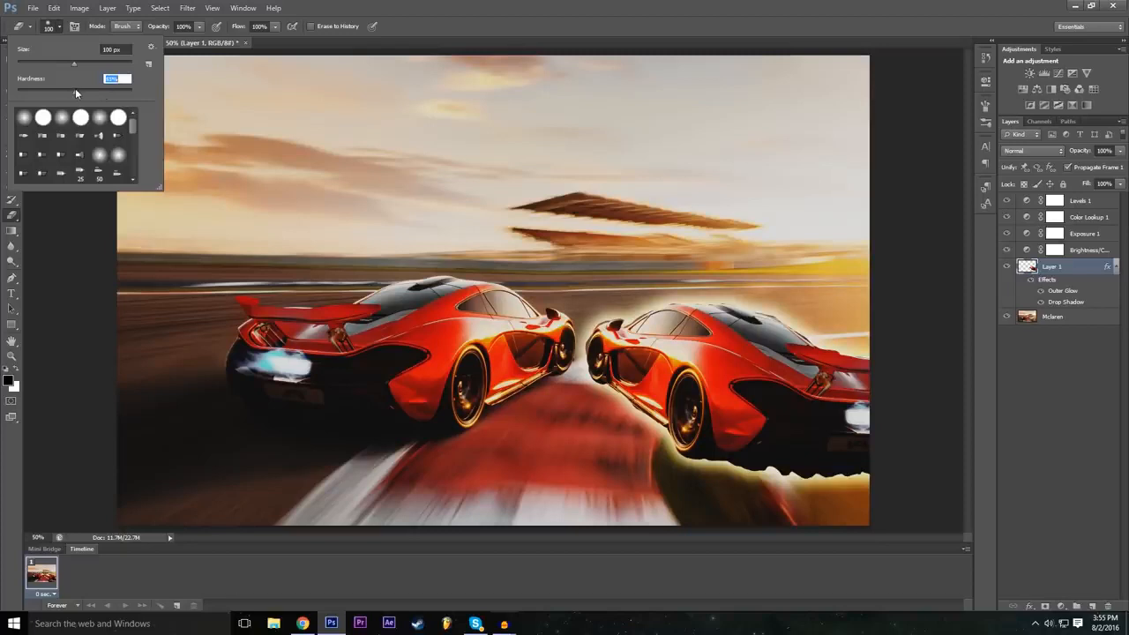
pyautogui.moveTo(38, 99); pyautogui.dragTo(27, 98)
pyautogui.press('Return')
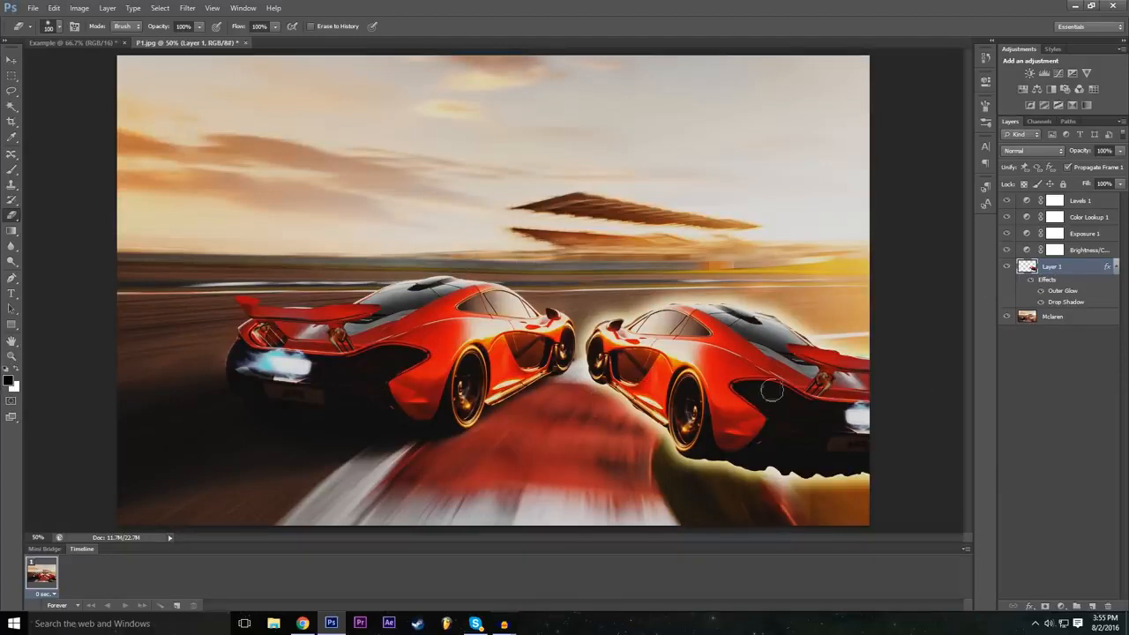
# Step: Try erasing across the copied car on Layer 1 with the soft brush, and undo the erasing
pyautogui.moveTo(605, 433)
pyautogui.mouseDown()
pyautogui.moveTo(768, 264)
pyautogui.moveTo(572, 445)
pyautogui.moveTo(635, 309)
pyautogui.moveTo(606, 312)
pyautogui.moveTo(589, 380)
pyautogui.moveTo(776, 342)
pyautogui.moveTo(749, 320)
pyautogui.moveTo(651, 397)
pyautogui.moveTo(769, 382)
pyautogui.moveTo(837, 418)
pyautogui.moveTo(867, 408)
pyautogui.moveTo(869, 353)
pyautogui.moveTo(800, 344)
pyautogui.moveTo(847, 397)
pyautogui.moveTo(831, 399)
pyautogui.moveTo(882, 421)
pyautogui.mouseUp()
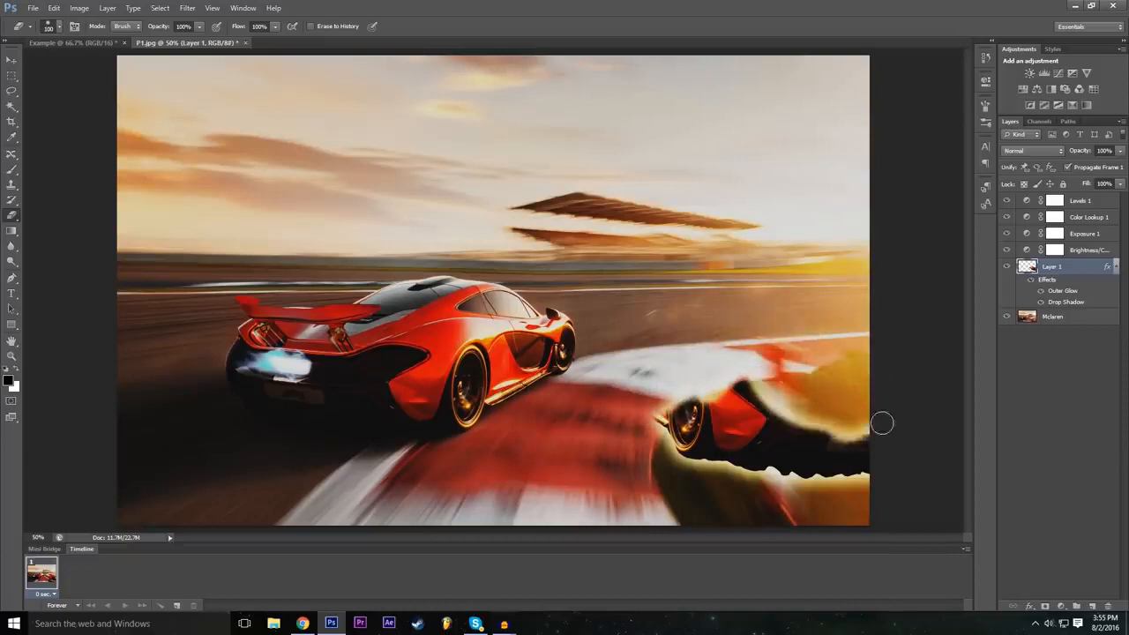
pyautogui.click(55, 8)
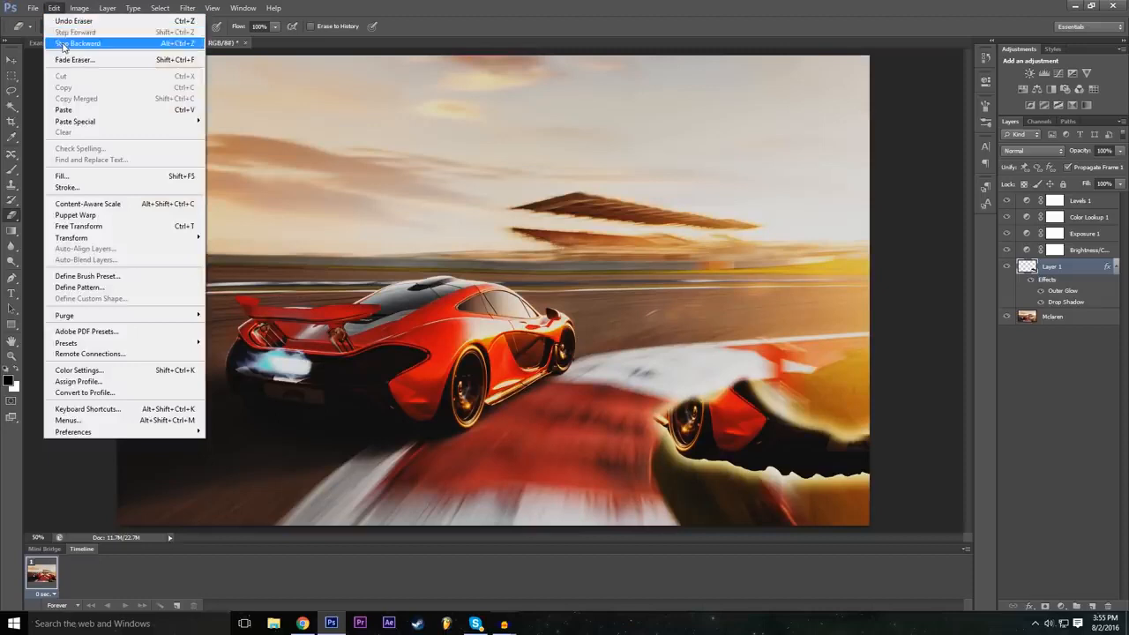
pyautogui.click(63, 44)
# Step: Set the Eraser's hardness to 100% and erase the front part of the copied car on Layer 1
pyautogui.click(58, 27)
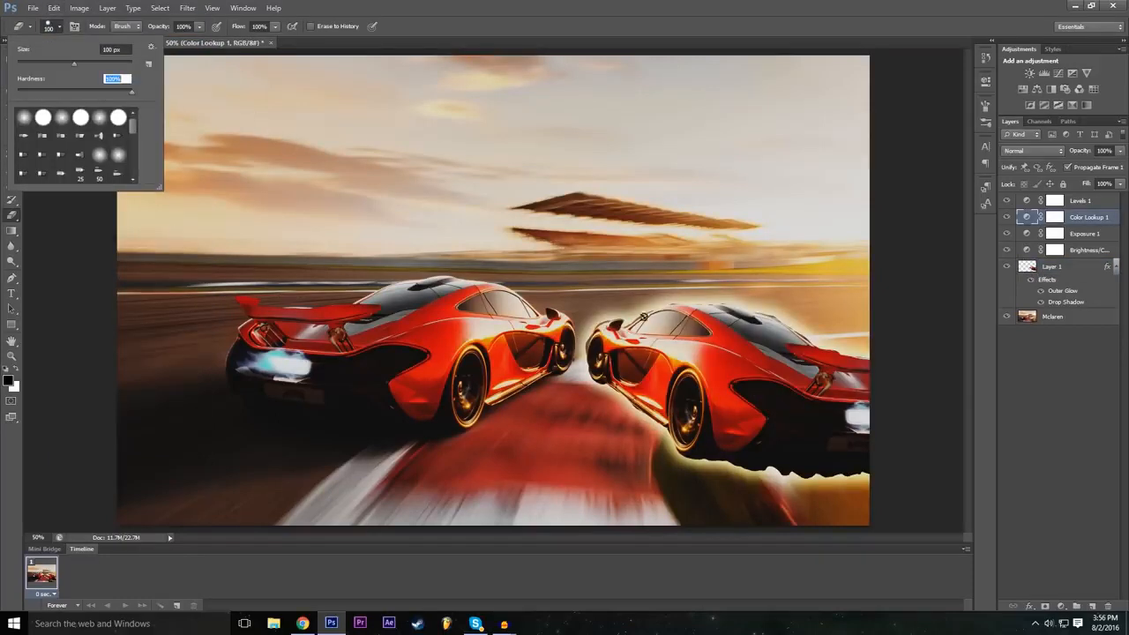
pyautogui.click(646, 4)
pyautogui.click(1037, 266)
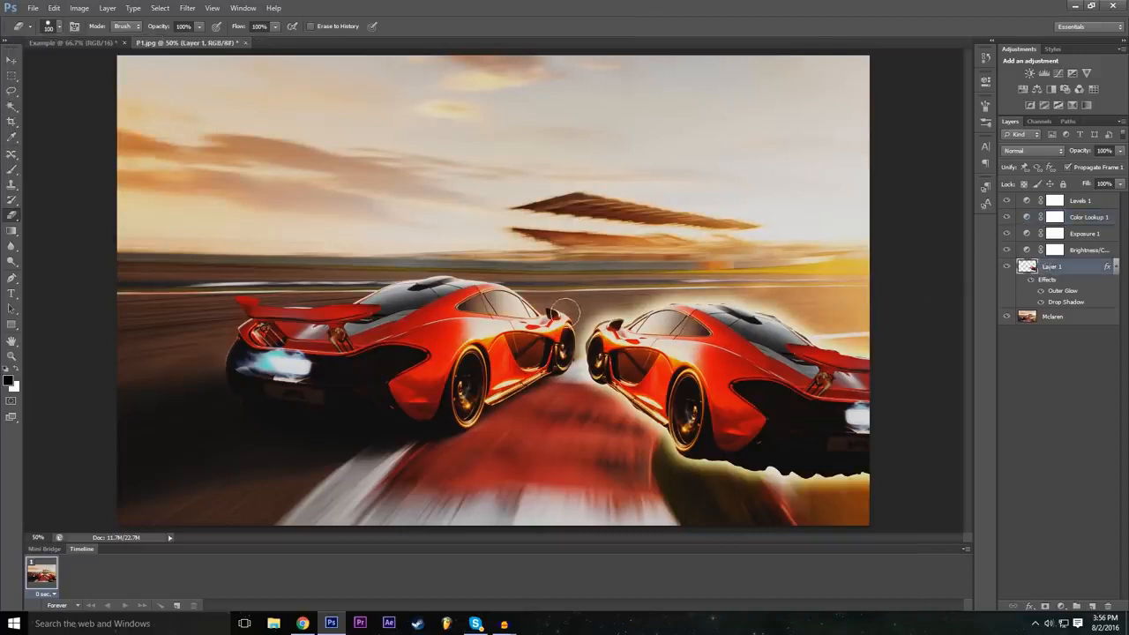
pyautogui.moveTo(585, 399)
pyautogui.mouseDown()
pyautogui.moveTo(608, 339)
pyautogui.moveTo(591, 335)
pyautogui.moveTo(600, 390)
pyautogui.moveTo(648, 335)
pyautogui.moveTo(578, 433)
pyautogui.mouseUp()
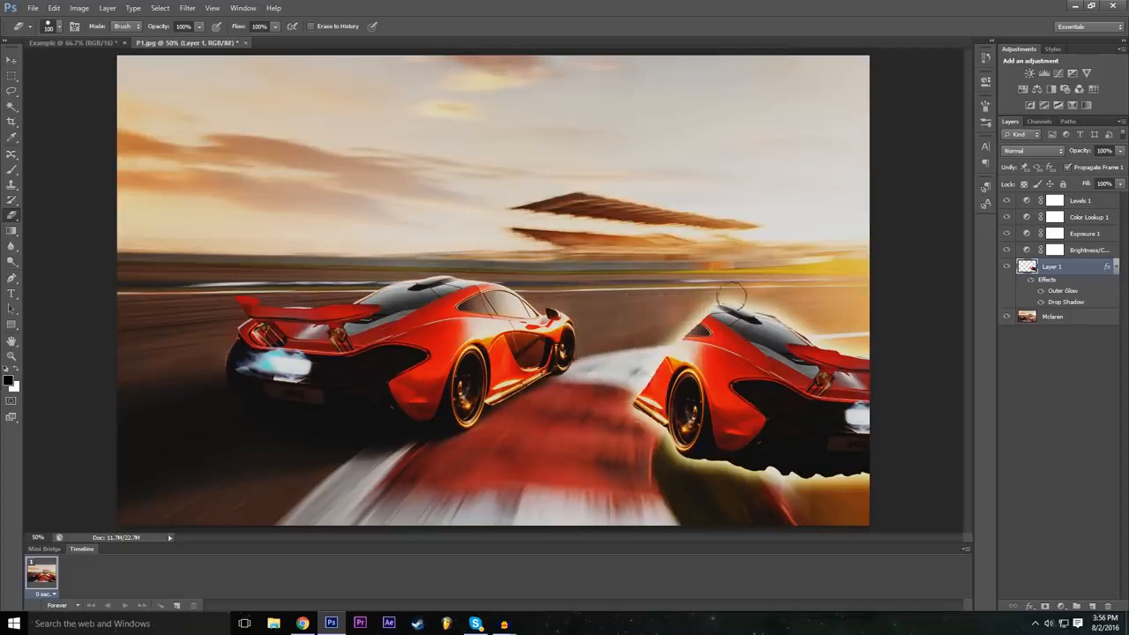
# Step: Set the Eraser's hardness to 0% and erase soft strokes across the middle of the copied car on Layer 1
pyautogui.click(61, 25)
pyautogui.moveTo(76, 92); pyautogui.dragTo(17, 107)
pyautogui.click(756, 5)
pyautogui.moveTo(821, 347)
pyautogui.mouseDown()
pyautogui.moveTo(703, 458)
pyautogui.moveTo(839, 333)
pyautogui.moveTo(710, 451)
pyautogui.moveTo(813, 362)
pyautogui.mouseUp()
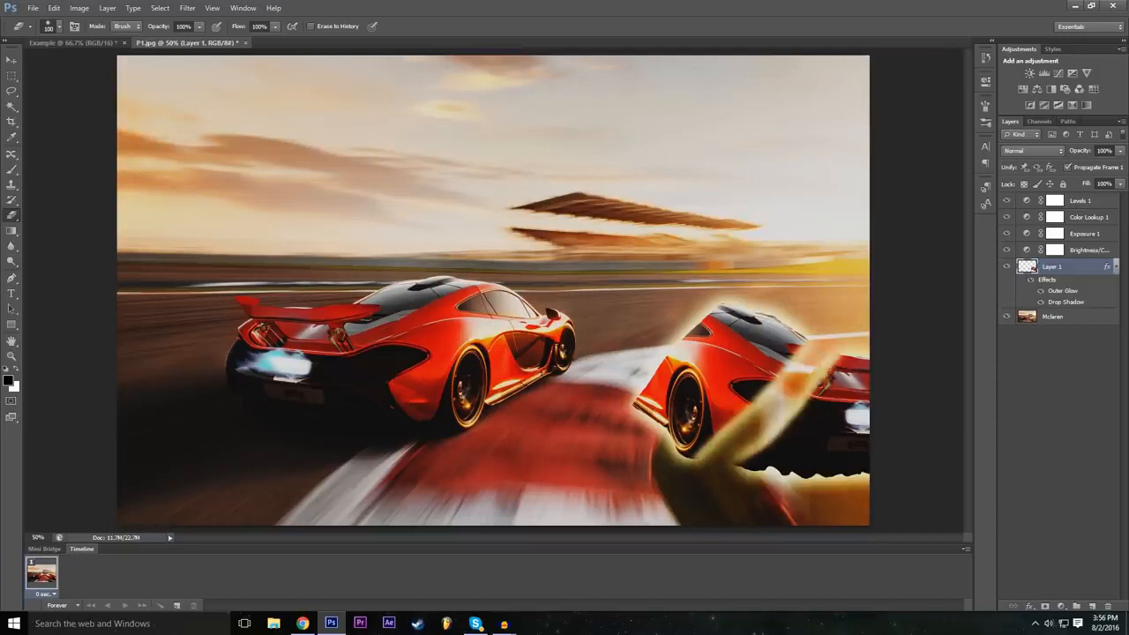
pyautogui.moveTo(757, 396)
pyautogui.mouseDown()
pyautogui.moveTo(746, 398)
pyautogui.moveTo(759, 402)
pyautogui.mouseUp()
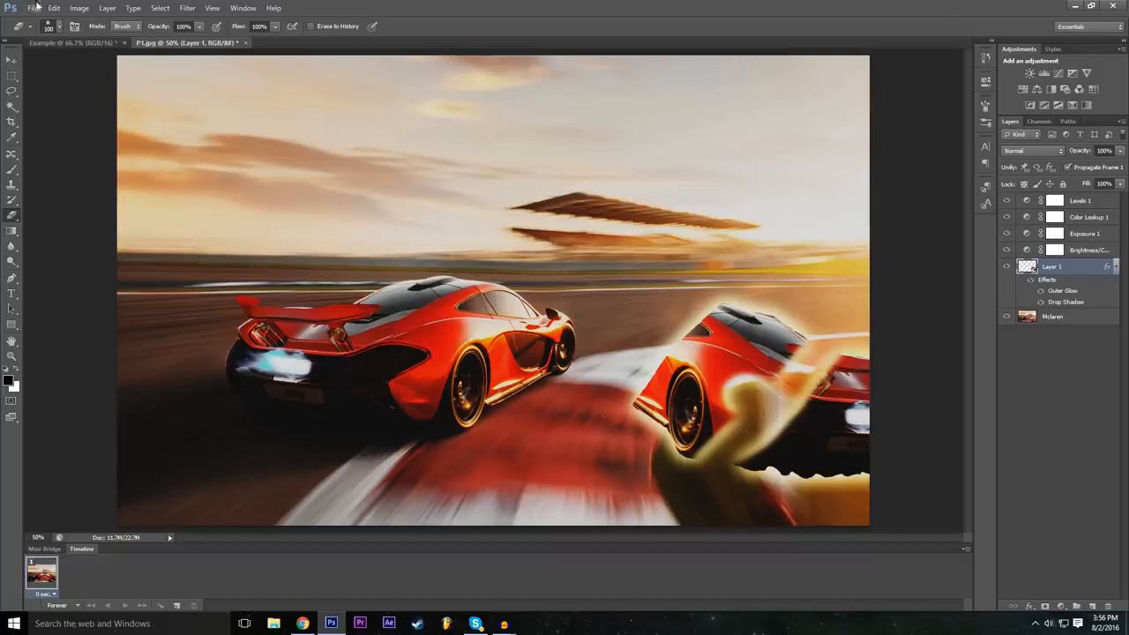
# Step: Choose a textured 59 px brush tip for the Eraser and erase most of the remaining copied car on Layer 1
pyautogui.click(53, 26)
pyautogui.scroll(-5, 82, 136)
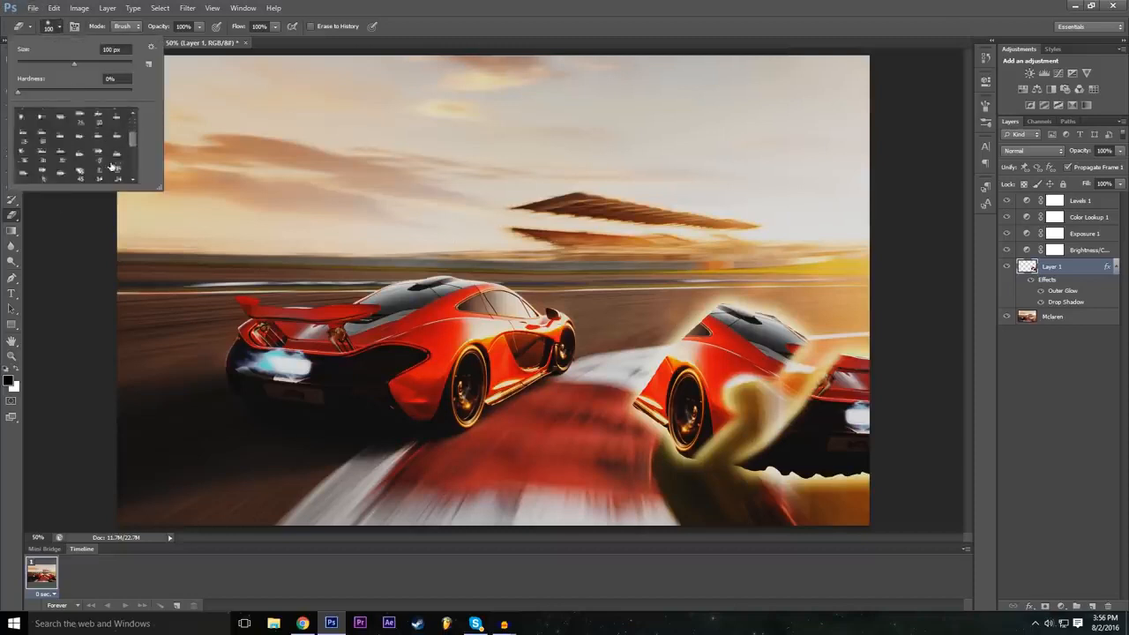
pyautogui.click(119, 134)
pyautogui.click(80, 135)
pyautogui.moveTo(712, 360)
pyautogui.mouseDown()
pyautogui.moveTo(739, 362)
pyautogui.moveTo(699, 394)
pyautogui.moveTo(689, 364)
pyautogui.moveTo(745, 322)
pyautogui.moveTo(811, 407)
pyautogui.moveTo(846, 413)
pyautogui.moveTo(849, 450)
pyautogui.moveTo(737, 459)
pyautogui.mouseUp()
pyautogui.moveTo(798, 474)
pyautogui.mouseDown()
pyautogui.moveTo(679, 441)
pyautogui.moveTo(640, 397)
pyautogui.moveTo(657, 370)
pyautogui.moveTo(668, 386)
pyautogui.moveTo(615, 420)
pyautogui.moveTo(678, 368)
pyautogui.moveTo(683, 389)
pyautogui.moveTo(704, 357)
pyautogui.moveTo(711, 304)
pyautogui.moveTo(684, 335)
pyautogui.moveTo(725, 310)
pyautogui.moveTo(705, 328)
pyautogui.moveTo(821, 379)
pyautogui.moveTo(849, 455)
pyautogui.mouseUp()
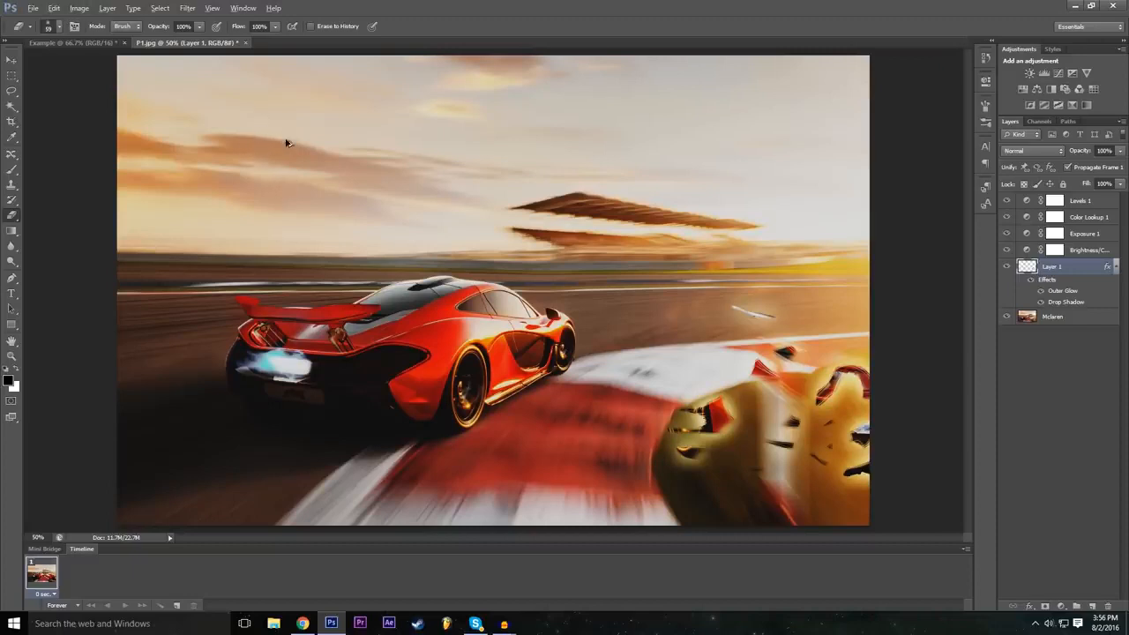
# Step: Undo all the erasing on Layer 1 to restore the complete copied car
pyautogui.hotkey('ctrl', 'z')
pyautogui.hotkey('ctrl', 'alt', 'z')
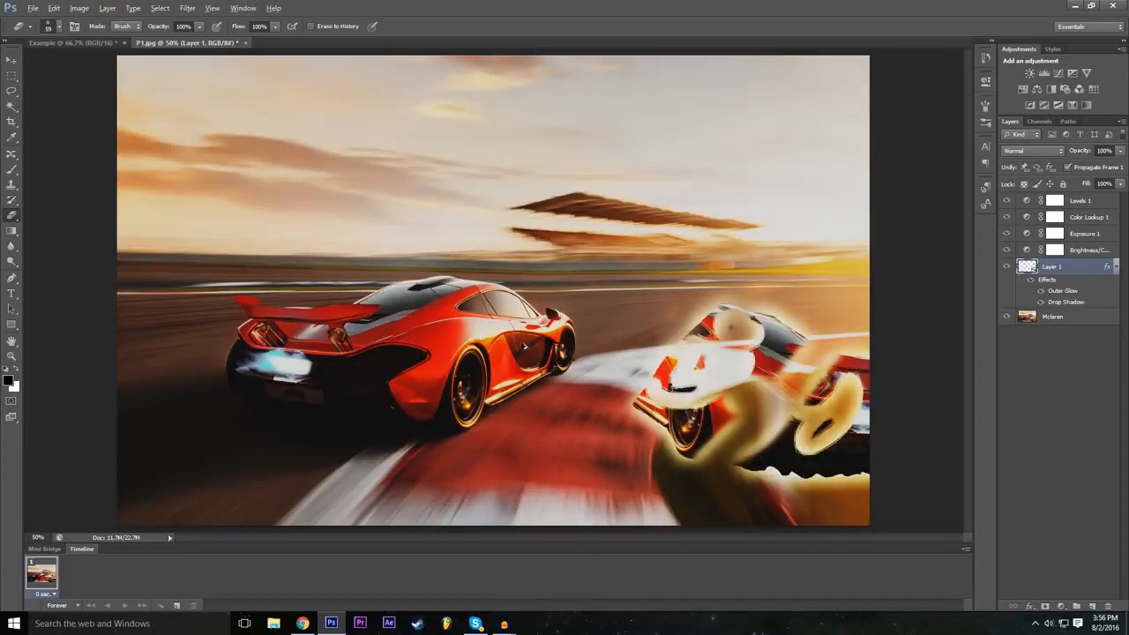
pyautogui.hotkey('ctrl', 'alt', 'z')
pyautogui.hotkey('ctrl', 'alt', 'z')
pyautogui.hotkey('ctrl', 'alt', 'z')
pyautogui.hotkey('ctrl', 'alt', 'z')
pyautogui.hotkey('ctrl', 'alt', 'z')
pyautogui.hotkey('ctrl', 'alt', 'z')
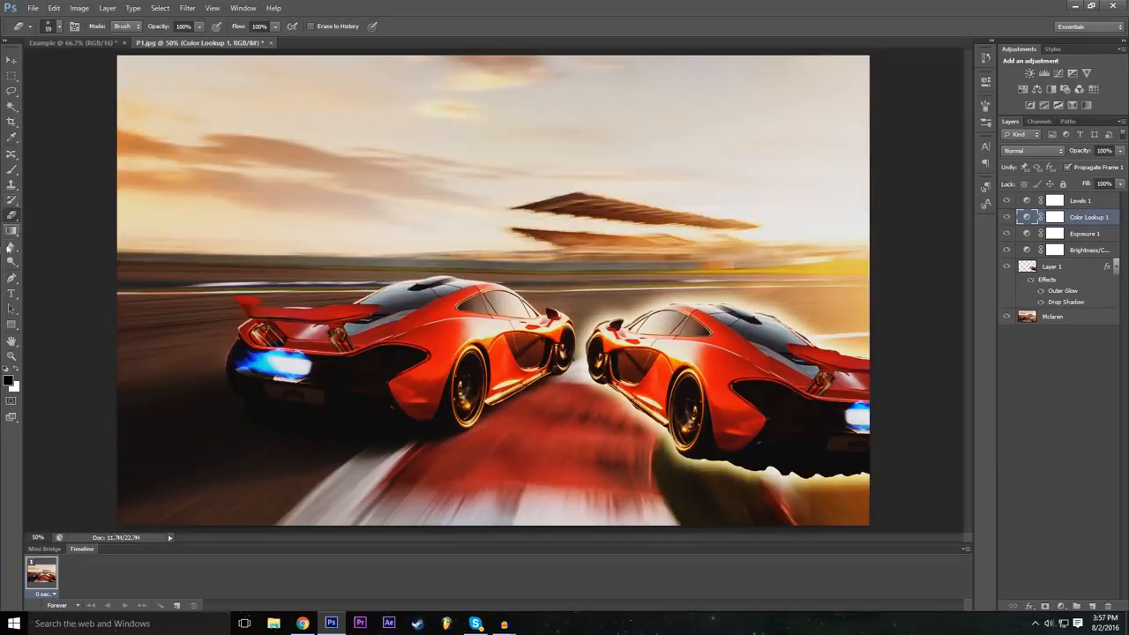
# Step: Activate the Pen tool in Path mode
pyautogui.click(11, 280)
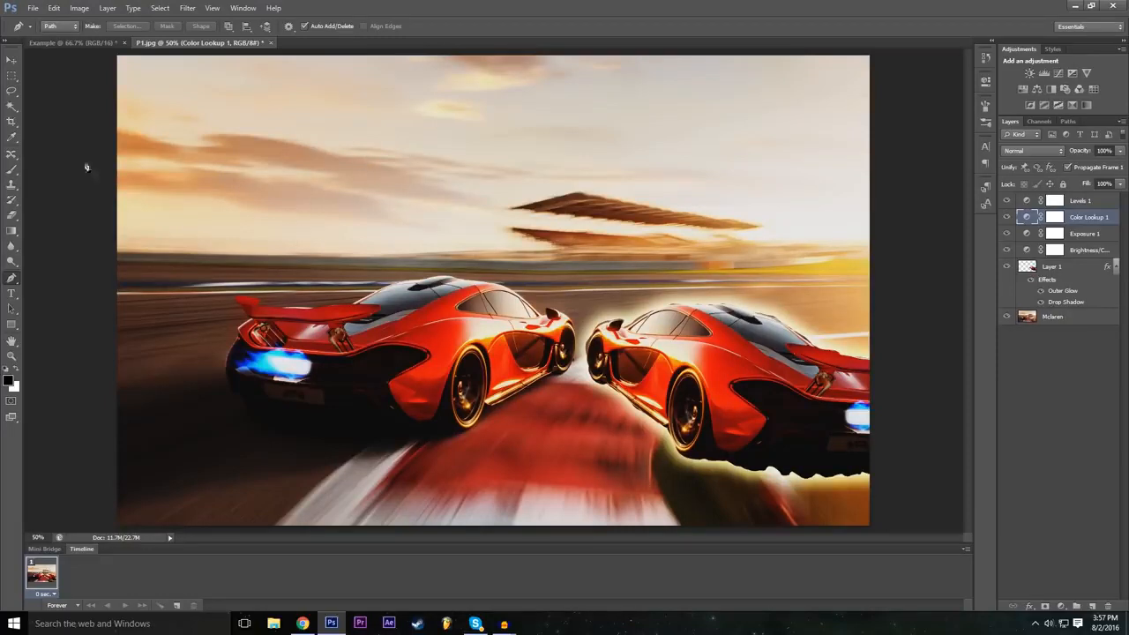
pyautogui.click(109, 42)
pyautogui.click(194, 41)
pyautogui.click(31, 7)
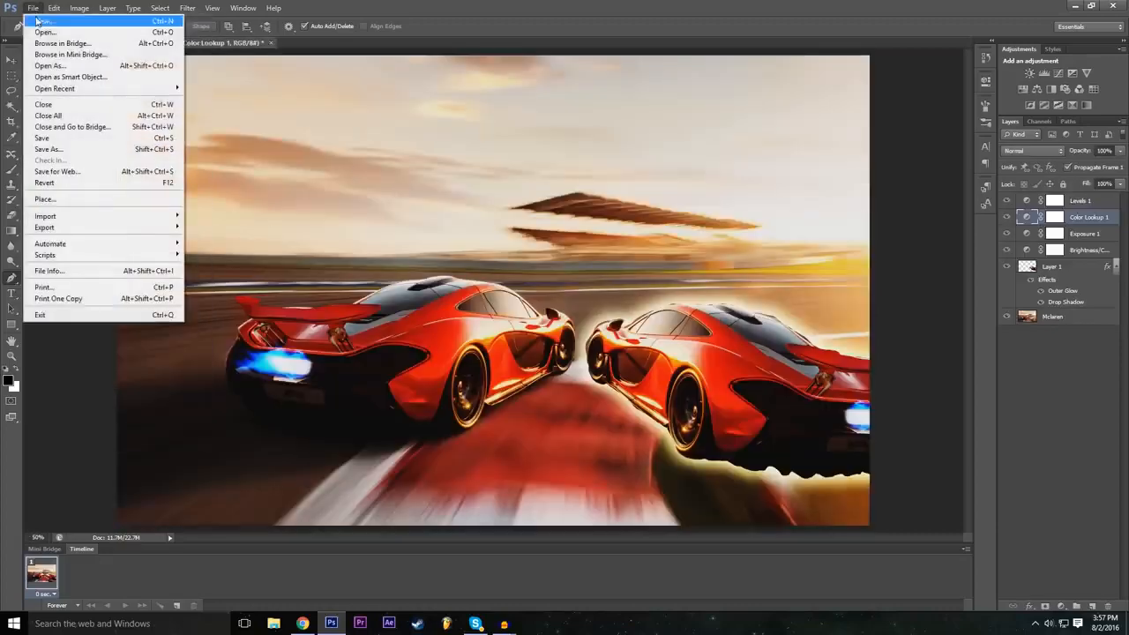
pyautogui.click(36, 19)
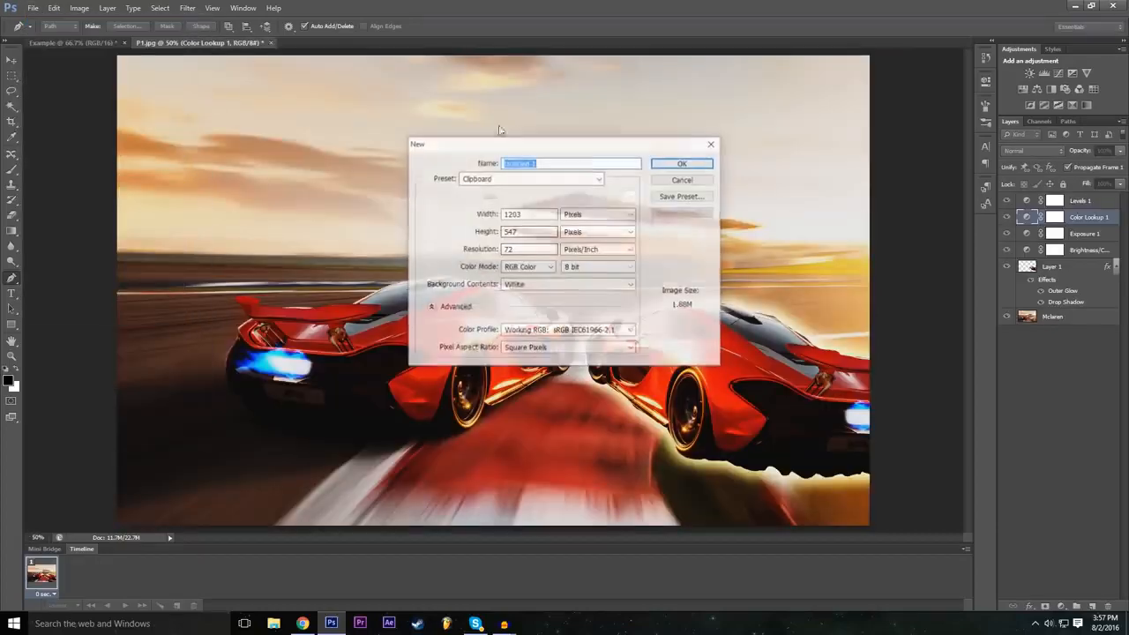
pyautogui.click(532, 218)
pyautogui.doubleClick(547, 217)
pyautogui.write('1920')
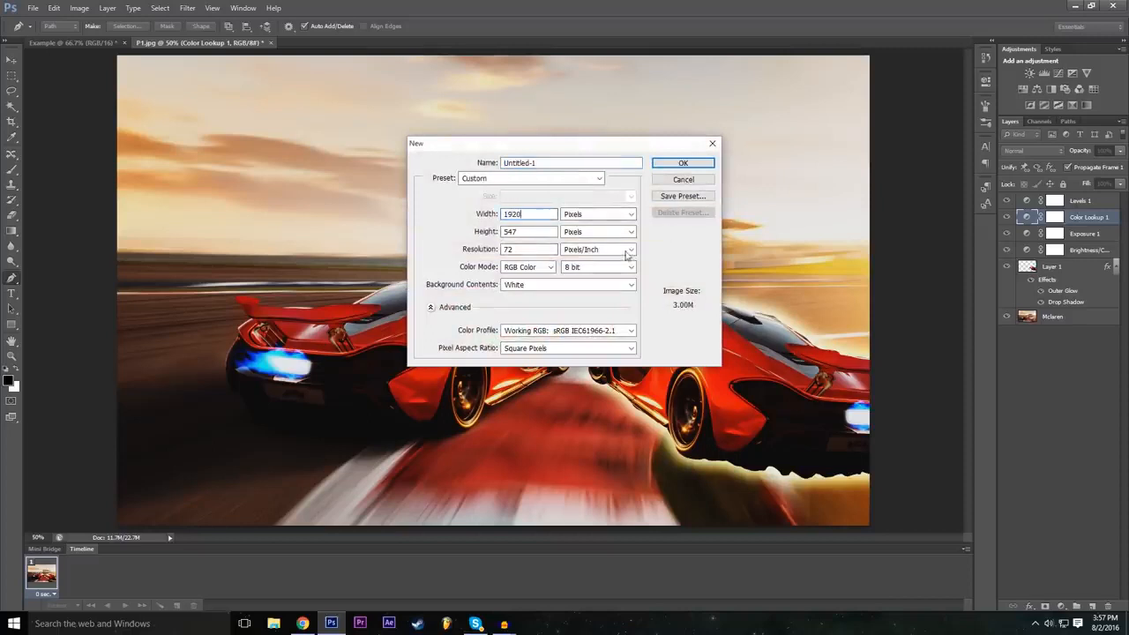
pyautogui.click(516, 232)
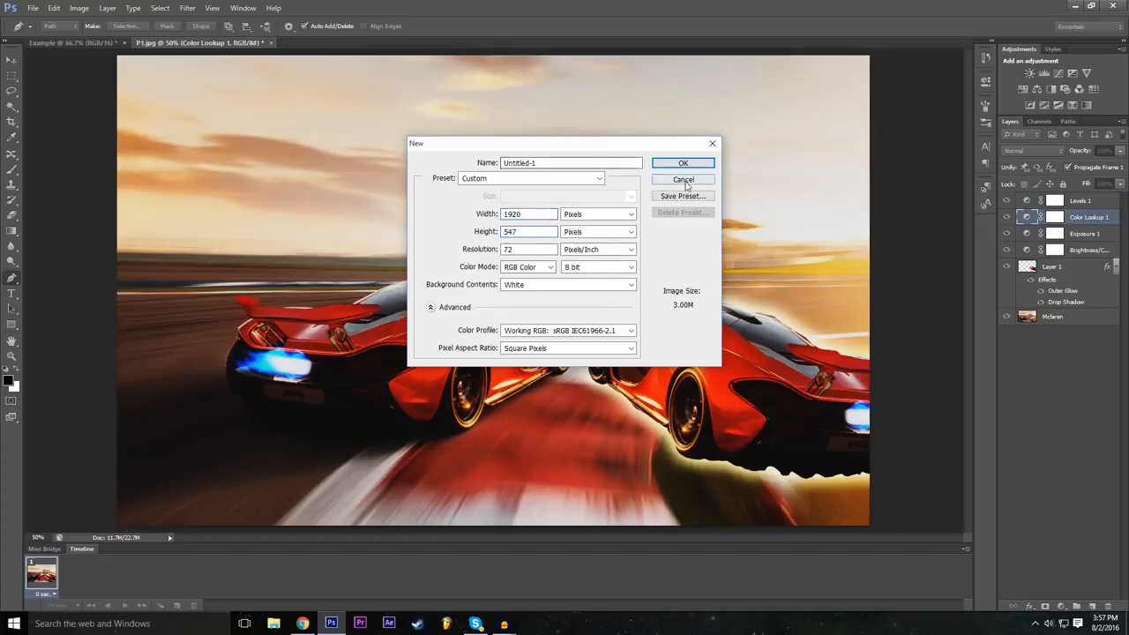
pyautogui.click(684, 179)
# Step: Switch to the Example document, select its Background layer and hide the Rectangle 1 layer
pyautogui.click(71, 42)
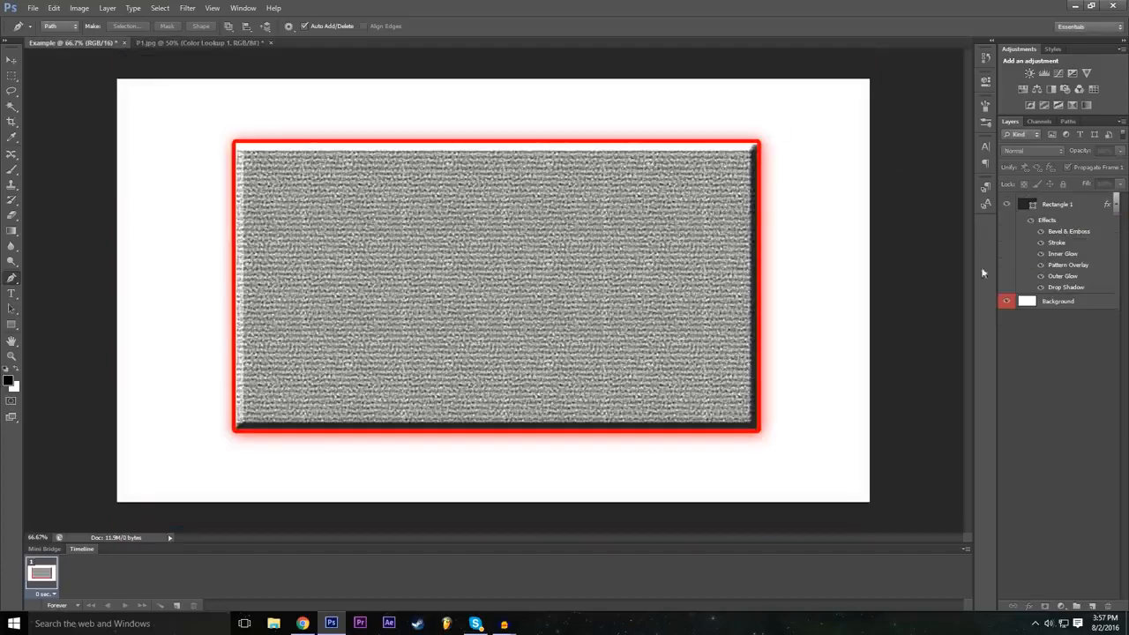
pyautogui.click(1008, 205)
pyautogui.click(1056, 301)
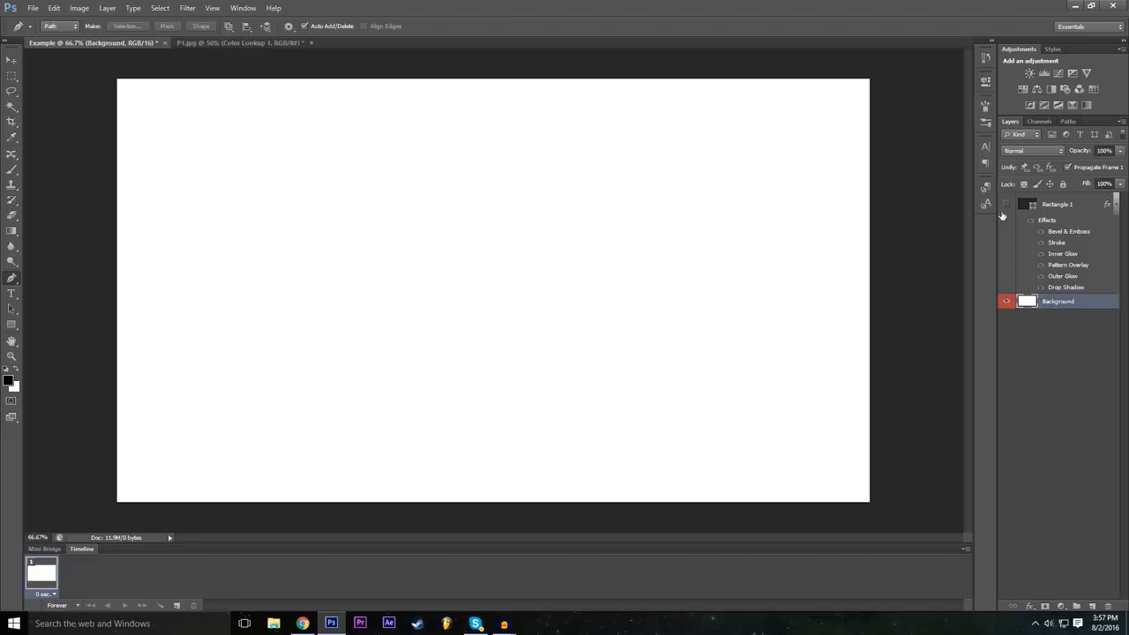
pyautogui.click(1007, 205)
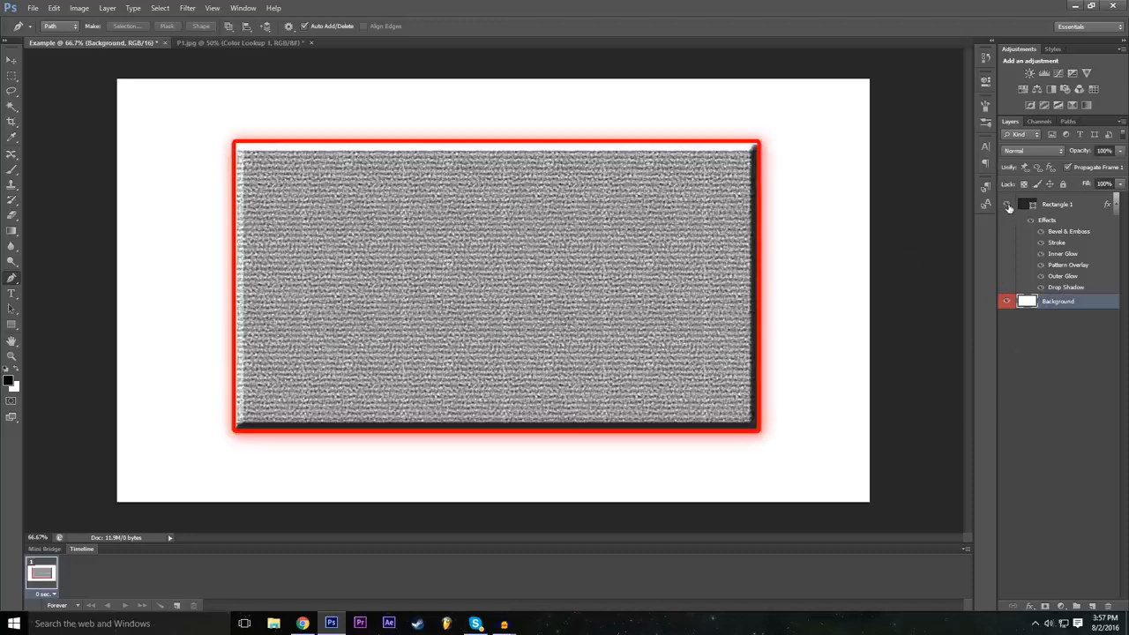
pyautogui.click(1008, 204)
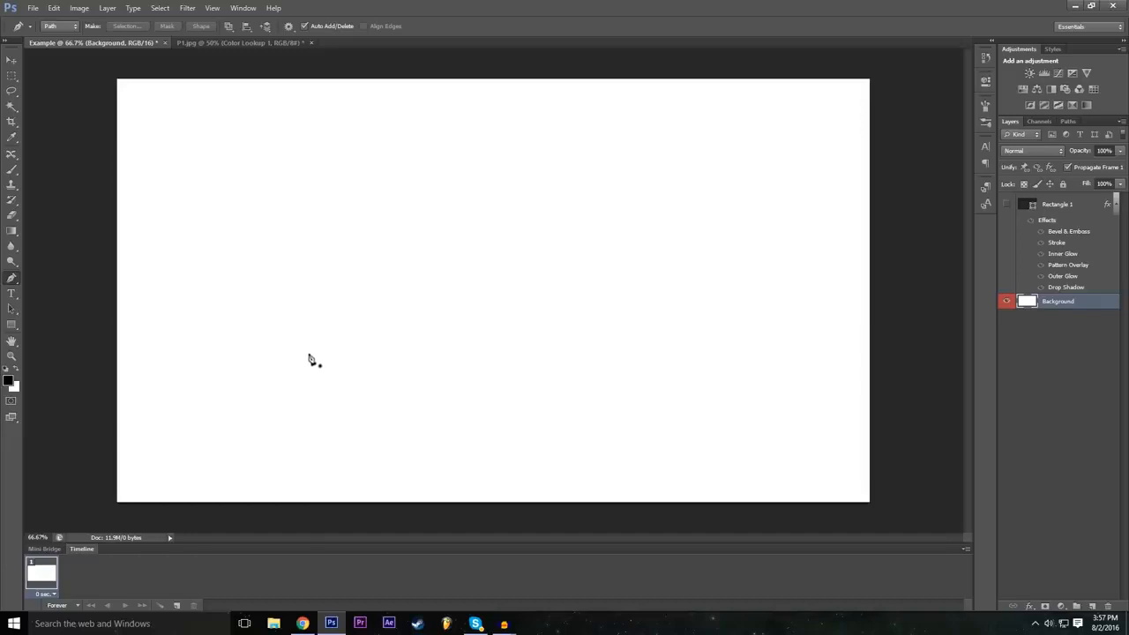
# Step: Sketch a rough open Z-shaped path with the Pen tool and undo it back to its first anchor point
pyautogui.click(313, 172)
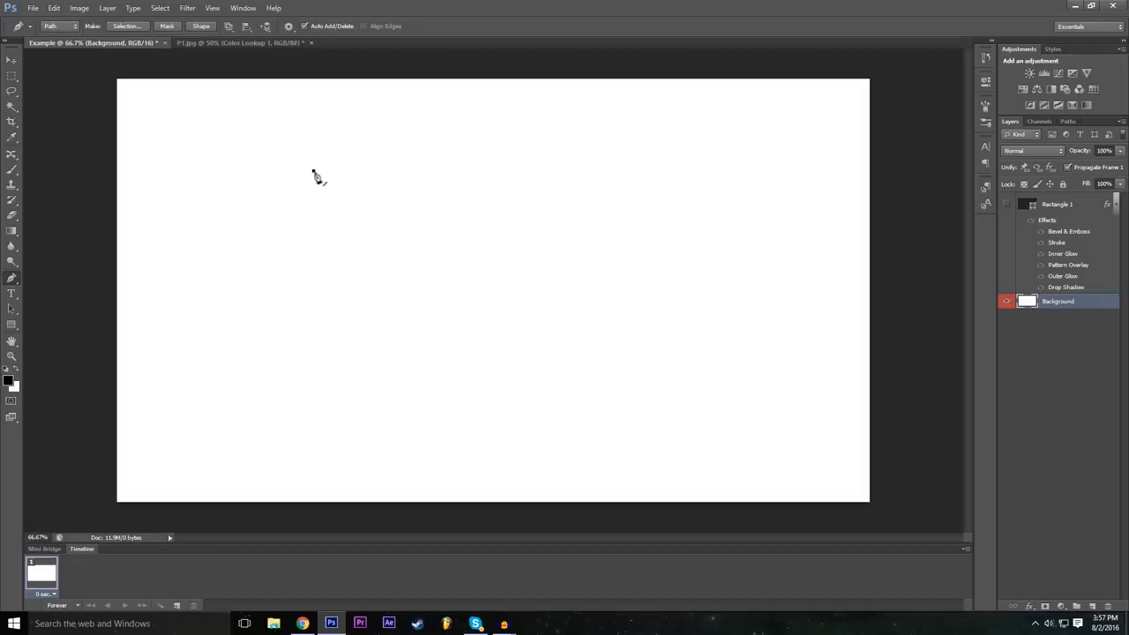
pyautogui.click(500, 167)
pyautogui.click(310, 298)
pyautogui.click(522, 297)
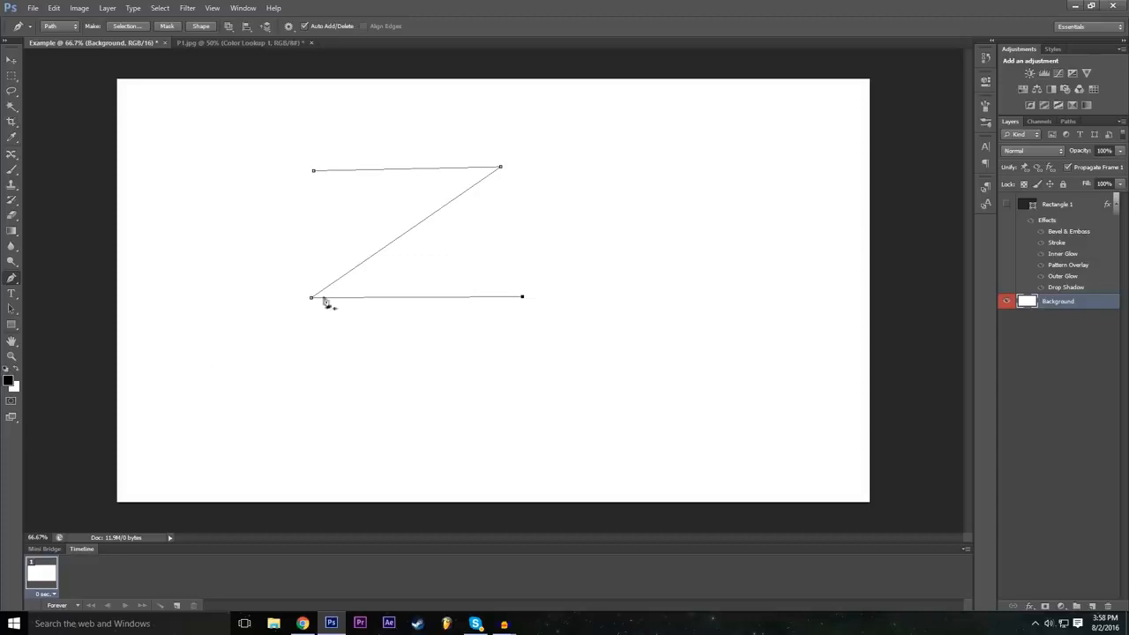
pyautogui.hotkey('ctrl', 'z')
pyautogui.hotkey('ctrl', 'z')
pyautogui.hotkey('ctrl', 'z')
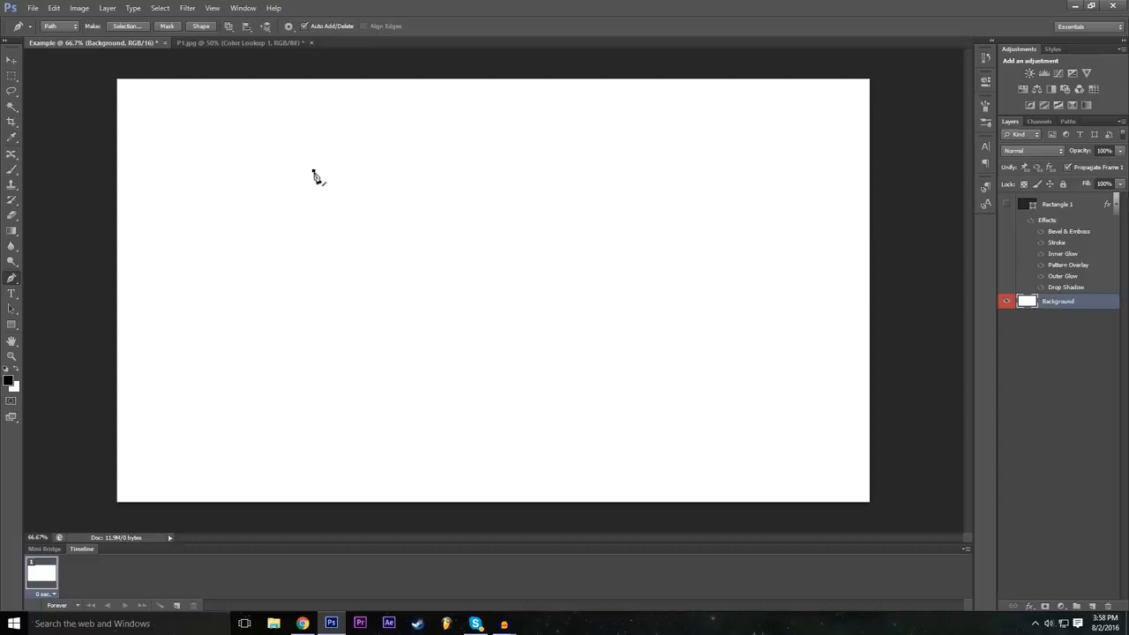
# Step: Draw the Z's first outline edge with a level upper line, a diagonal down below the starting point and a level base line
pyautogui.click(502, 171)
pyautogui.click(52, 7)
pyautogui.click(70, 16)
pyautogui.click(501, 171)
pyautogui.click(372, 300)
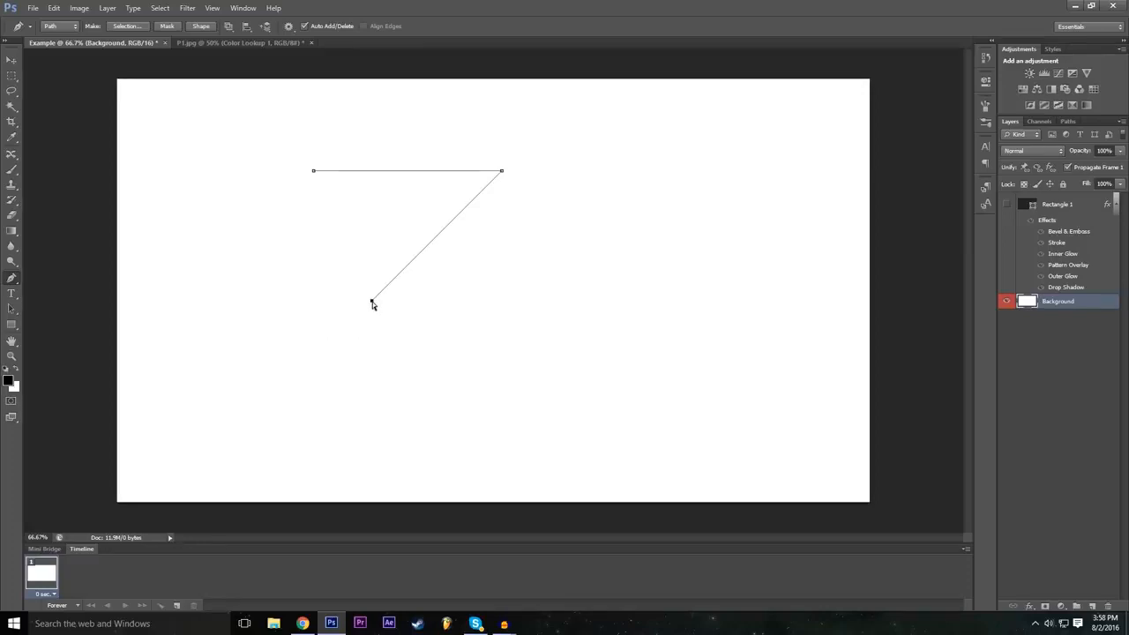
pyautogui.keyDown('ctrl'); pyautogui.click(326, 320); pyautogui.keyUp('ctrl')
pyautogui.moveTo(373, 303); pyautogui.dragTo(314, 354)
pyautogui.press('shift')
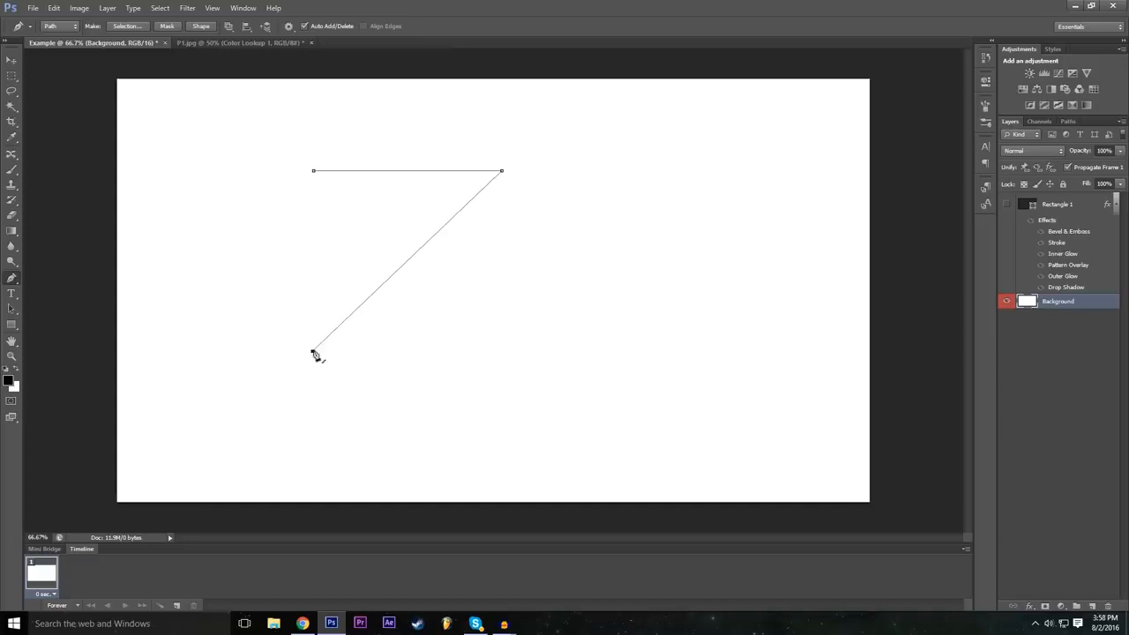
pyautogui.click(516, 351)
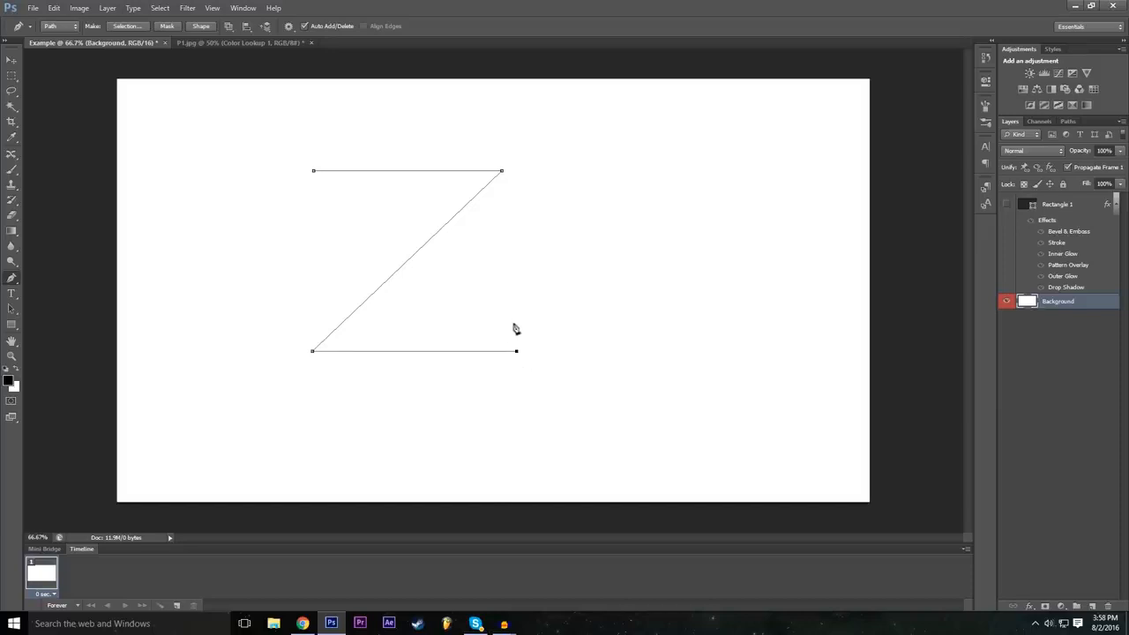
# Step: Complete the Z outline with a short vertical end, a parallel inner diagonal and a level line along the upper edge, closing the path
pyautogui.click(517, 314)
pyautogui.click(389, 315)
pyautogui.click(532, 171)
pyautogui.moveTo(534, 171); pyautogui.dragTo(551, 157)
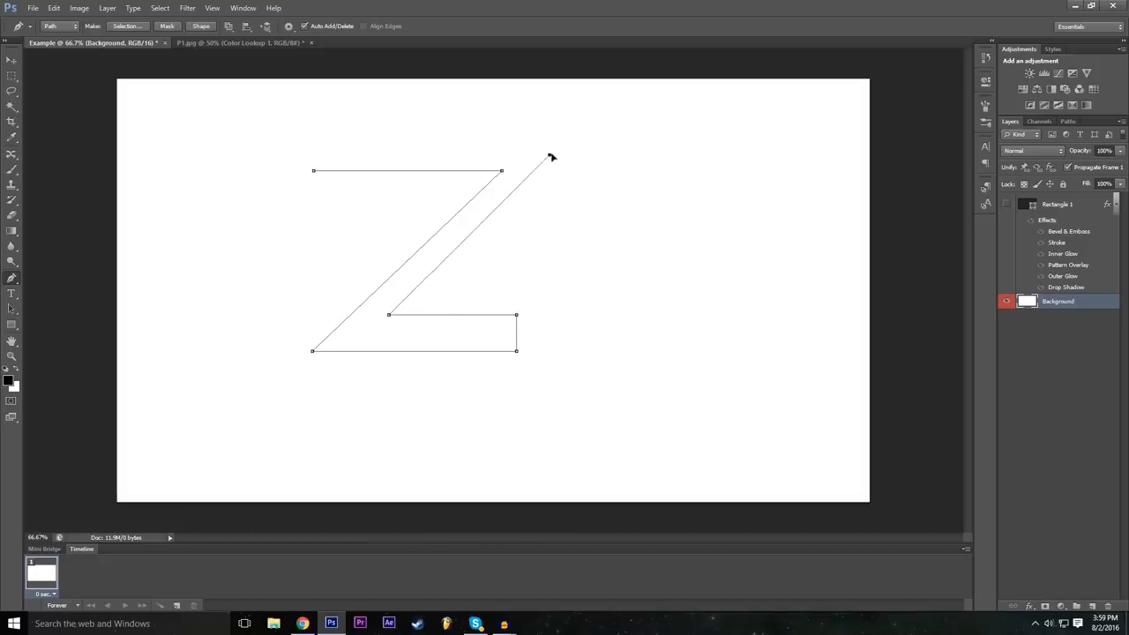
pyautogui.click(315, 155)
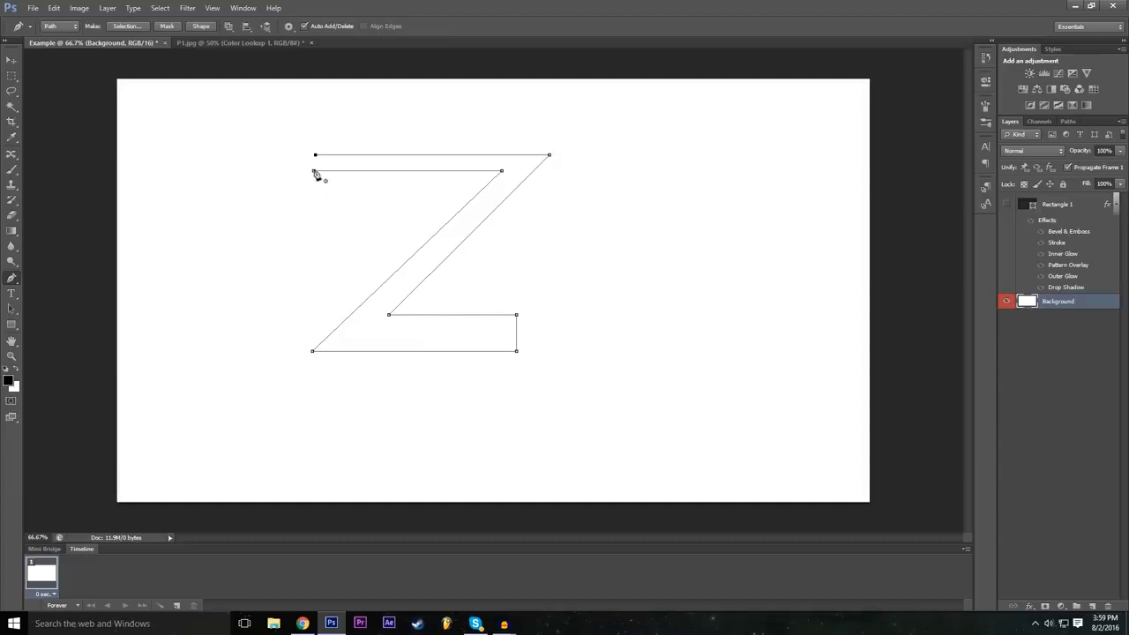
pyautogui.click(315, 171)
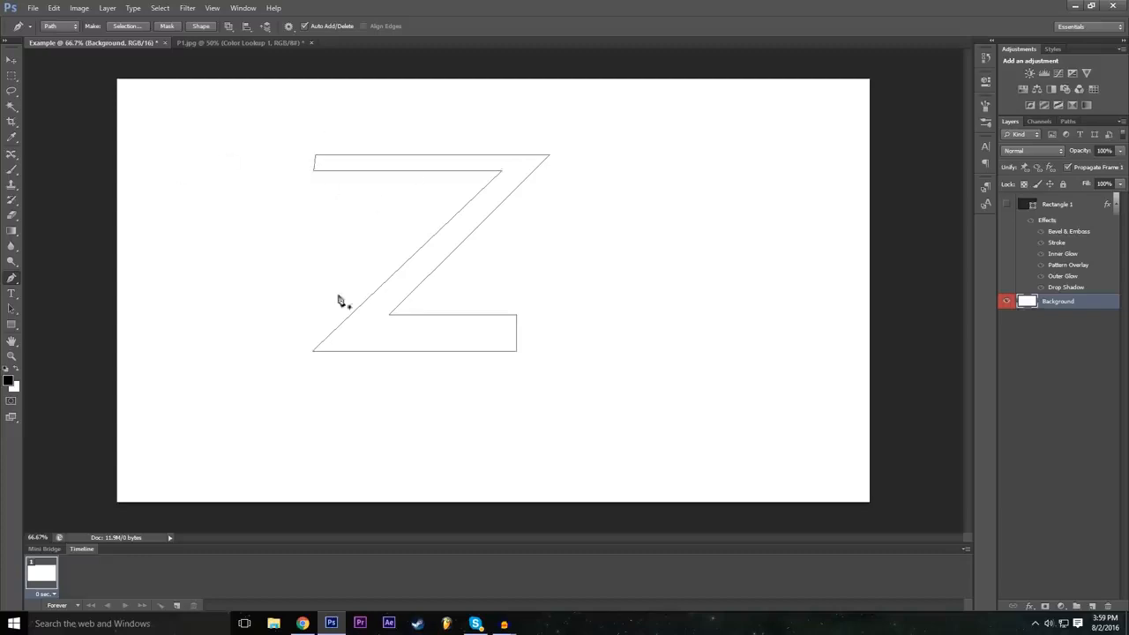
# Step: Define the closed path as a custom shape named Z
pyautogui.rightClick(390, 348)
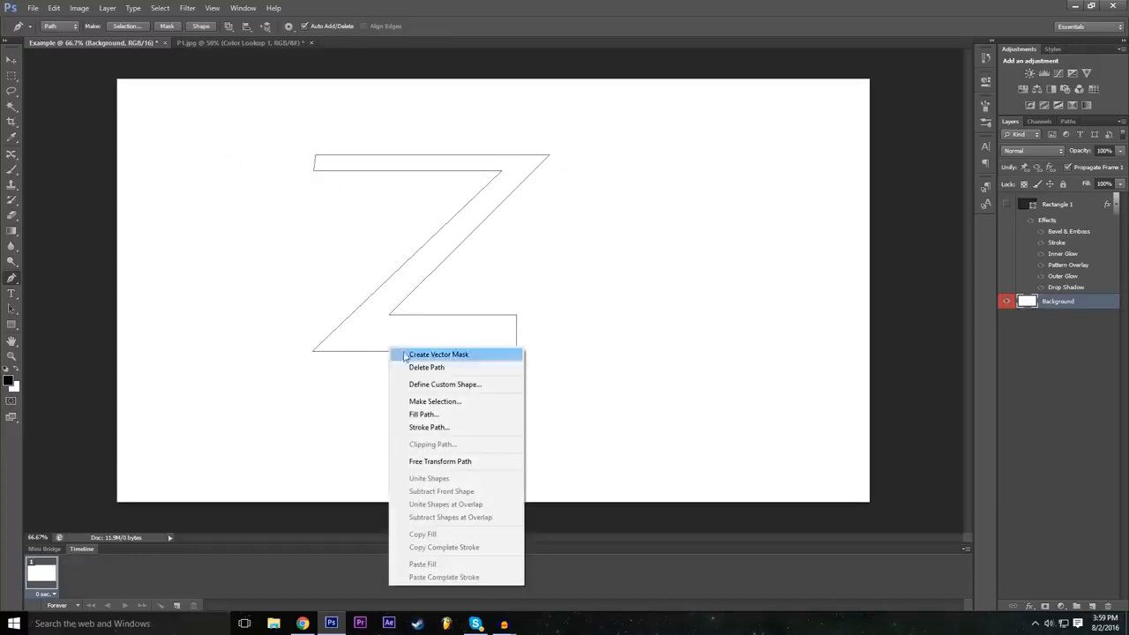
pyautogui.click(469, 389)
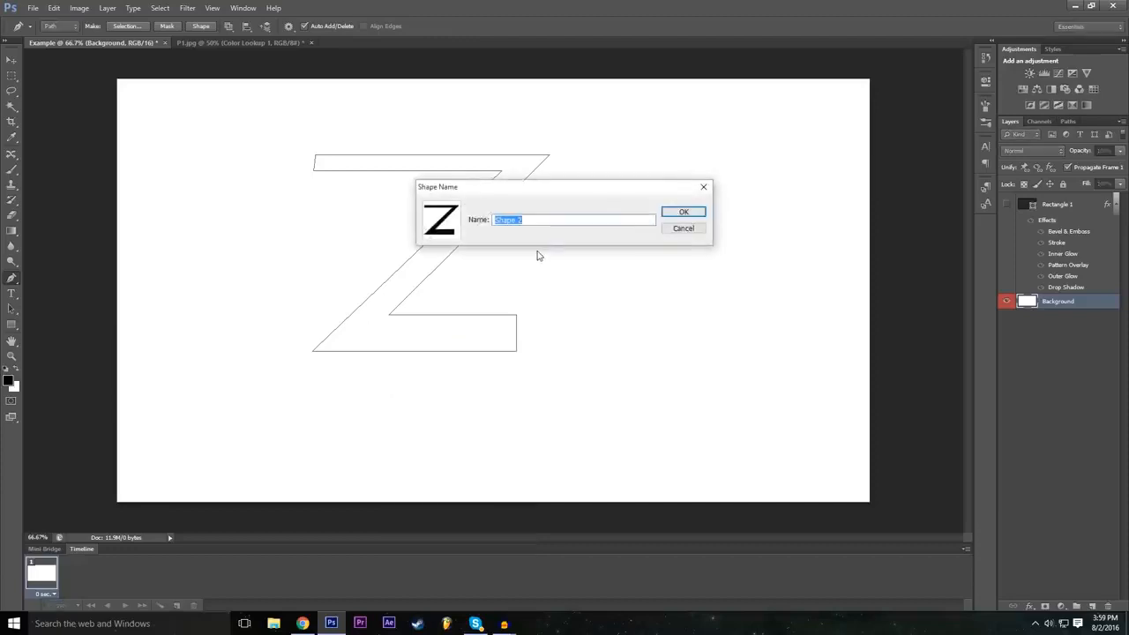
pyautogui.write('Z')
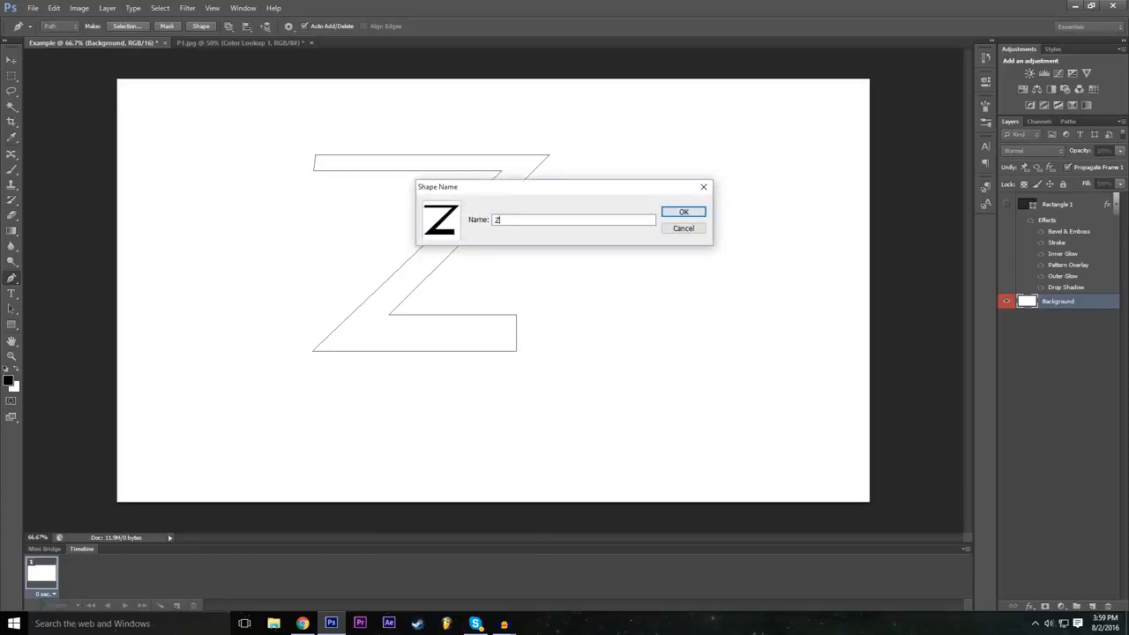
pyautogui.press('Return')
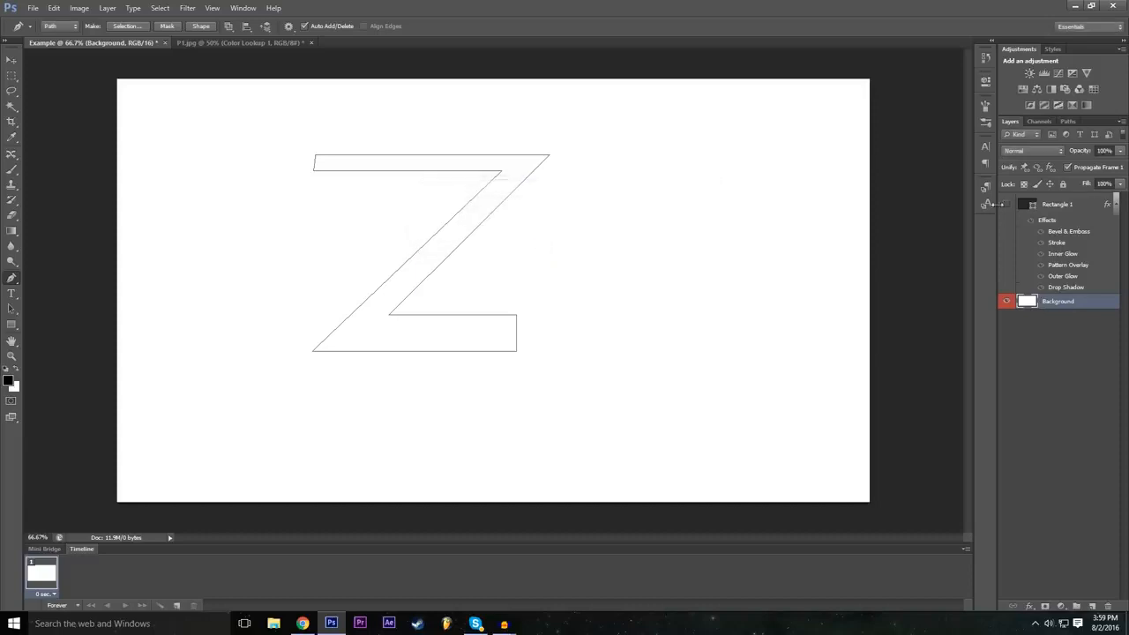
# Step: Activate the Custom Shape tool and choose the saved Z shape
pyautogui.click(11, 325)
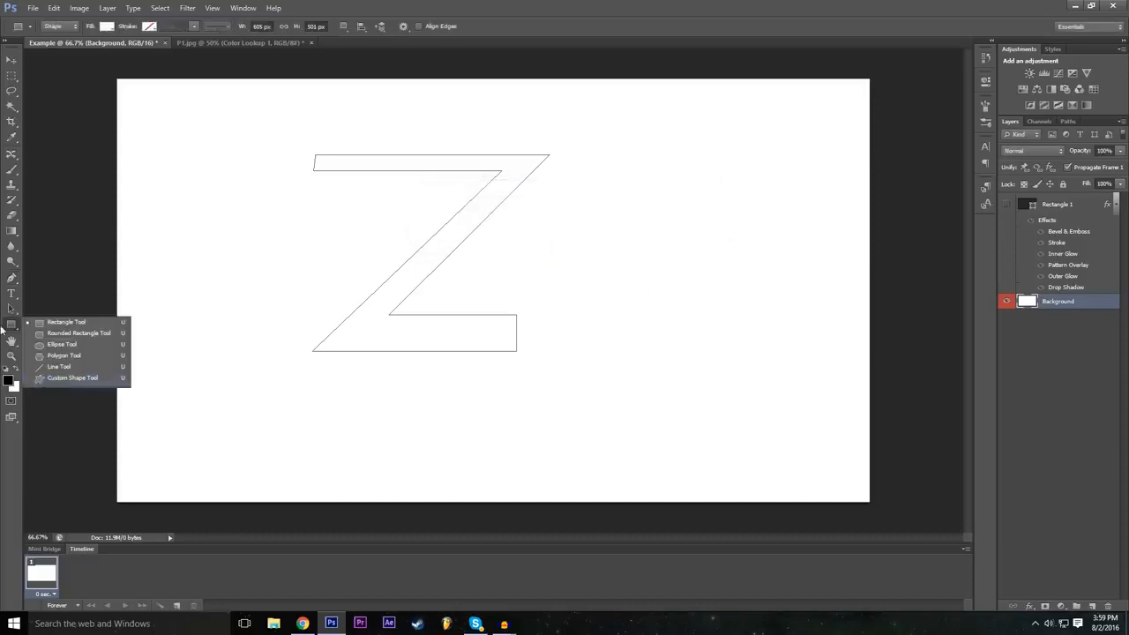
pyautogui.click(65, 377)
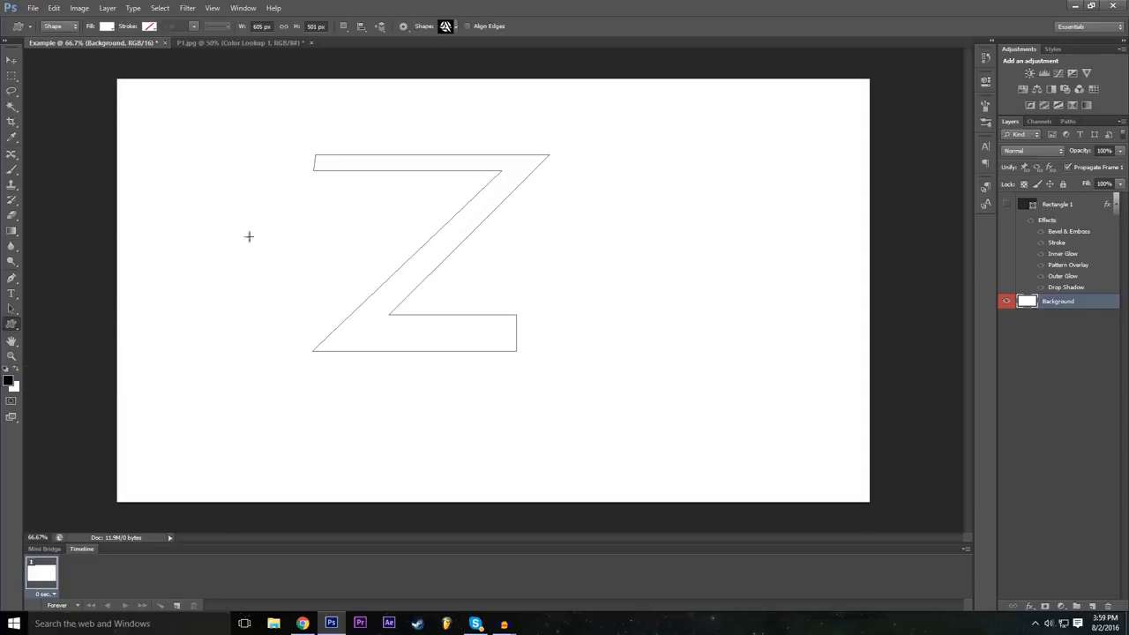
pyautogui.click(454, 26)
pyautogui.scroll(-2, 450, 102)
pyautogui.scroll(2, 455, 102)
pyautogui.scroll(-2, 454, 87)
pyautogui.scroll(2, 450, 97)
pyautogui.click(447, 110)
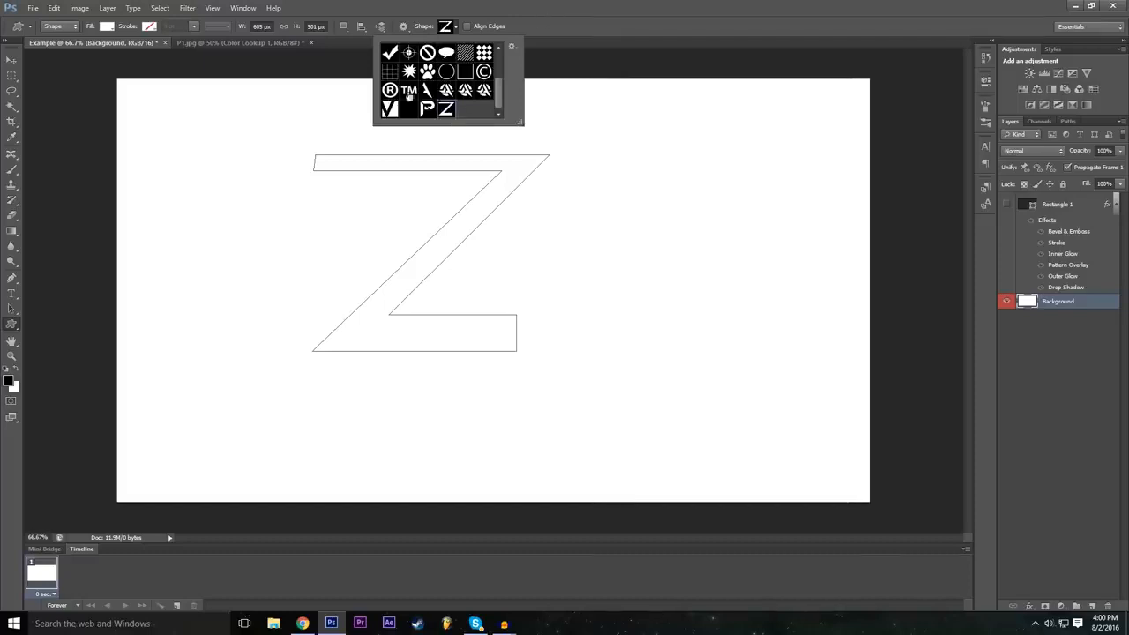
# Step: Create the Z custom shape at 605 × 501 px with proportions preserved and move it toward the canvas center
pyautogui.click(496, 213)
pyautogui.click(479, 297)
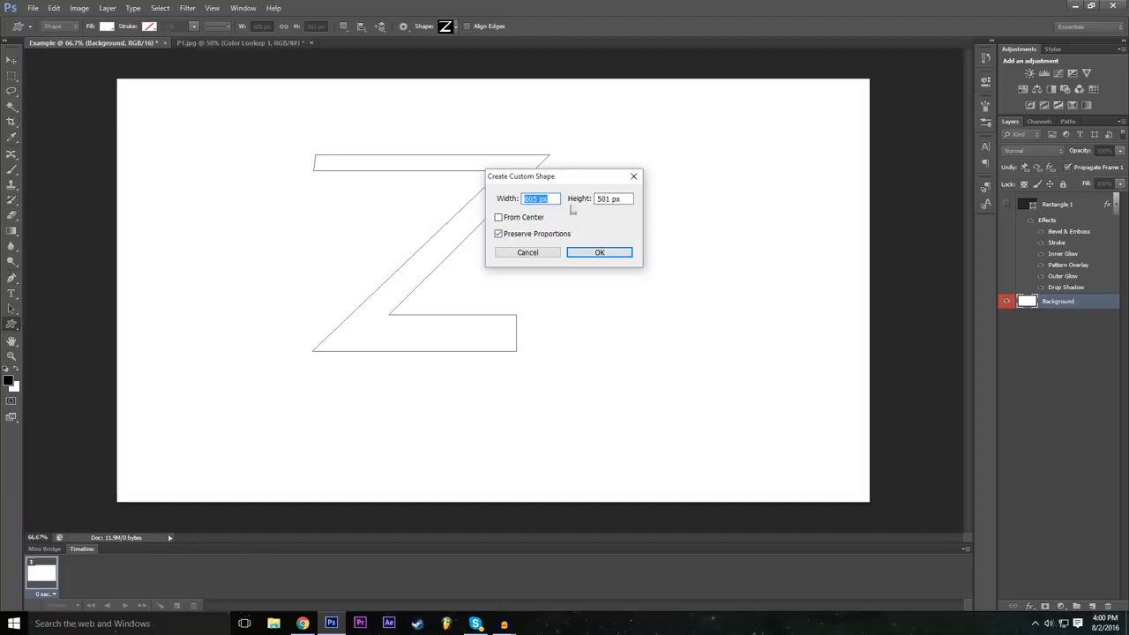
pyautogui.click(598, 252)
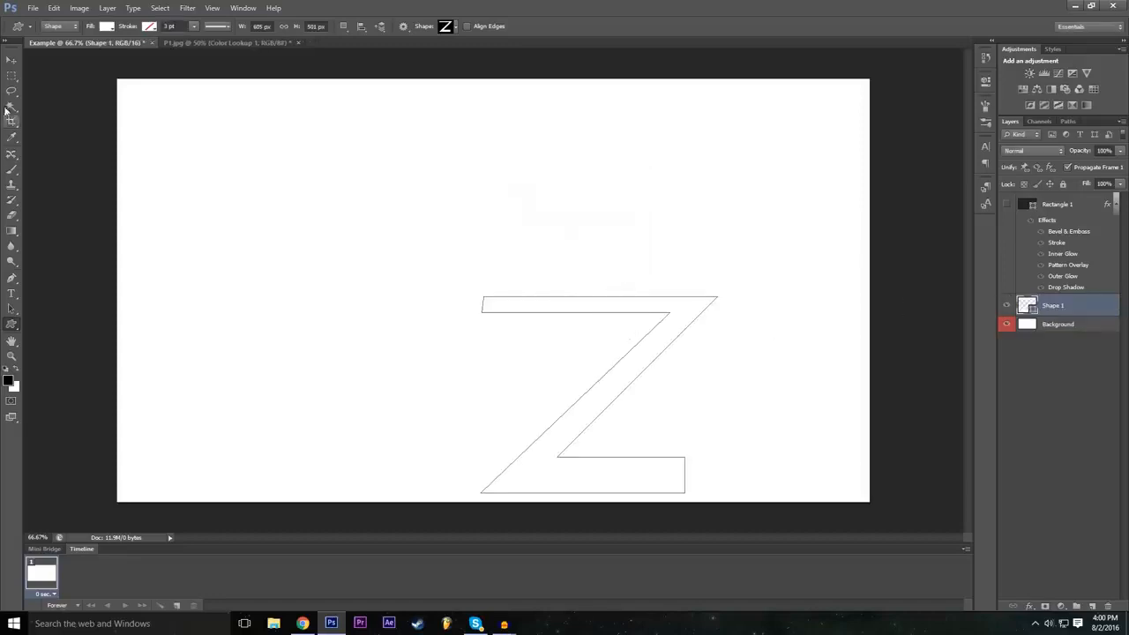
pyautogui.click(12, 59)
pyautogui.moveTo(614, 389); pyautogui.dragTo(509, 316)
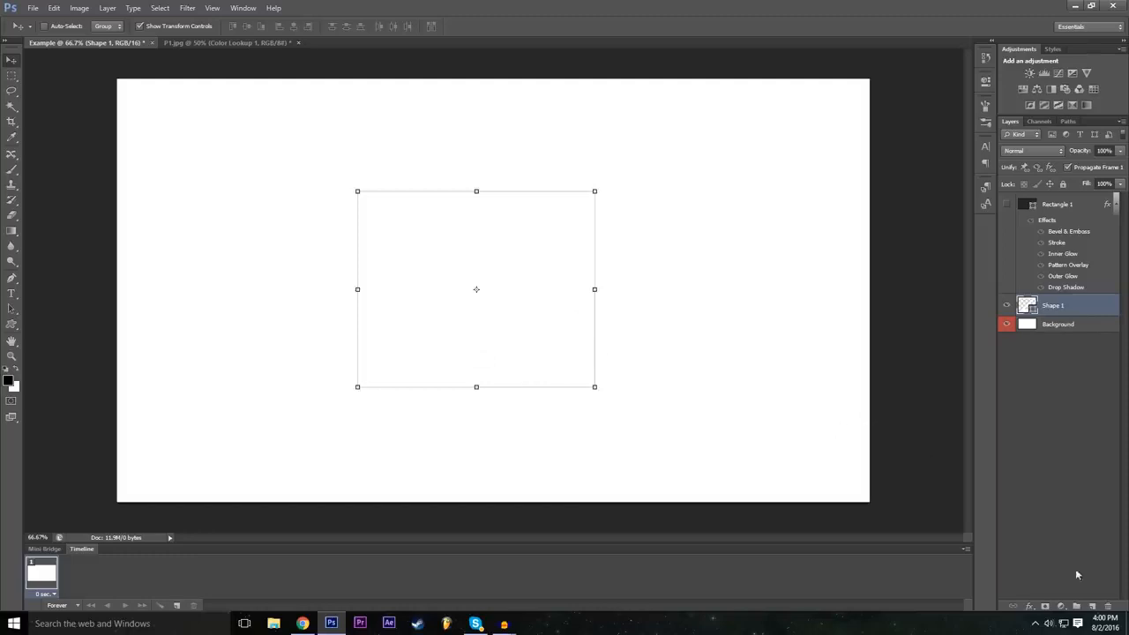
# Step: Add a Color Overlay to the Shape 1 layer and set its overlay color to black
pyautogui.click(1028, 607)
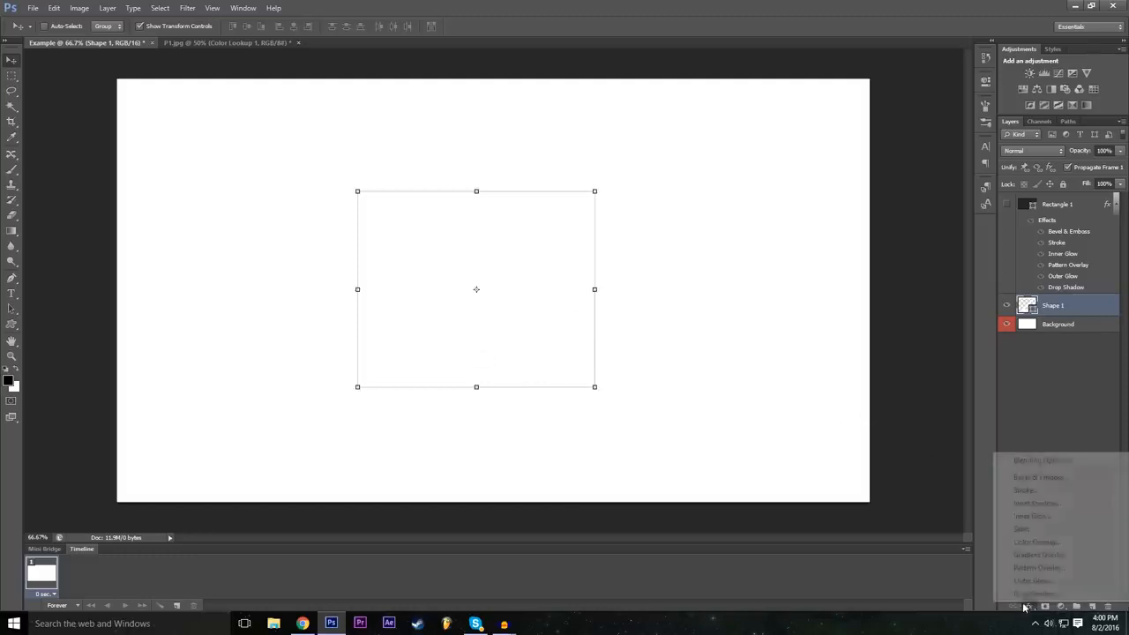
pyautogui.click(1064, 462)
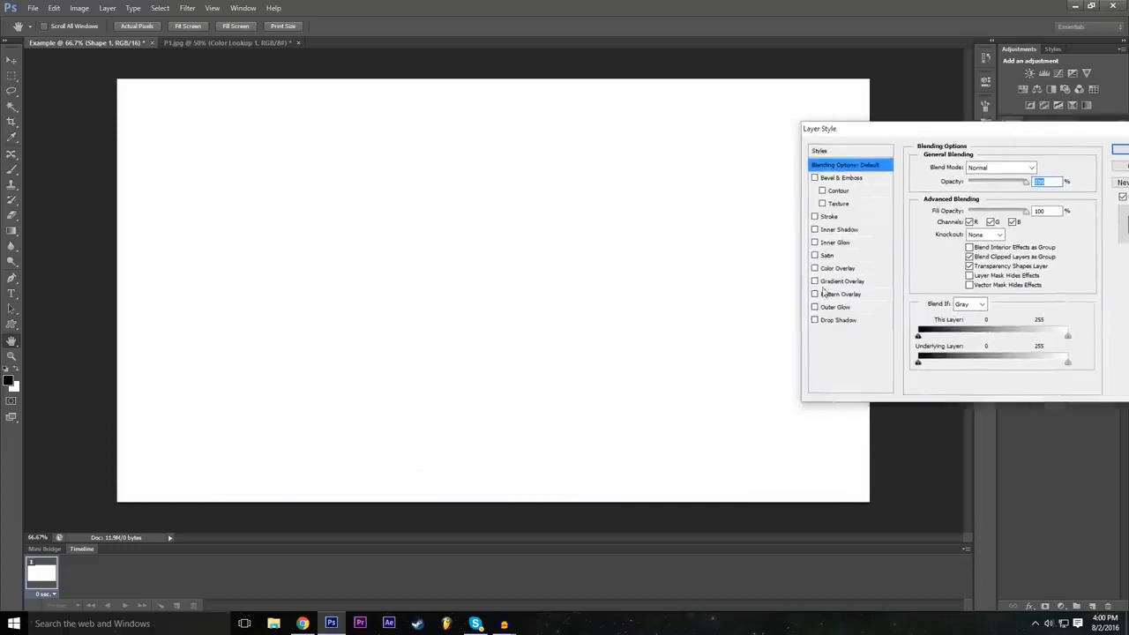
pyautogui.click(818, 270)
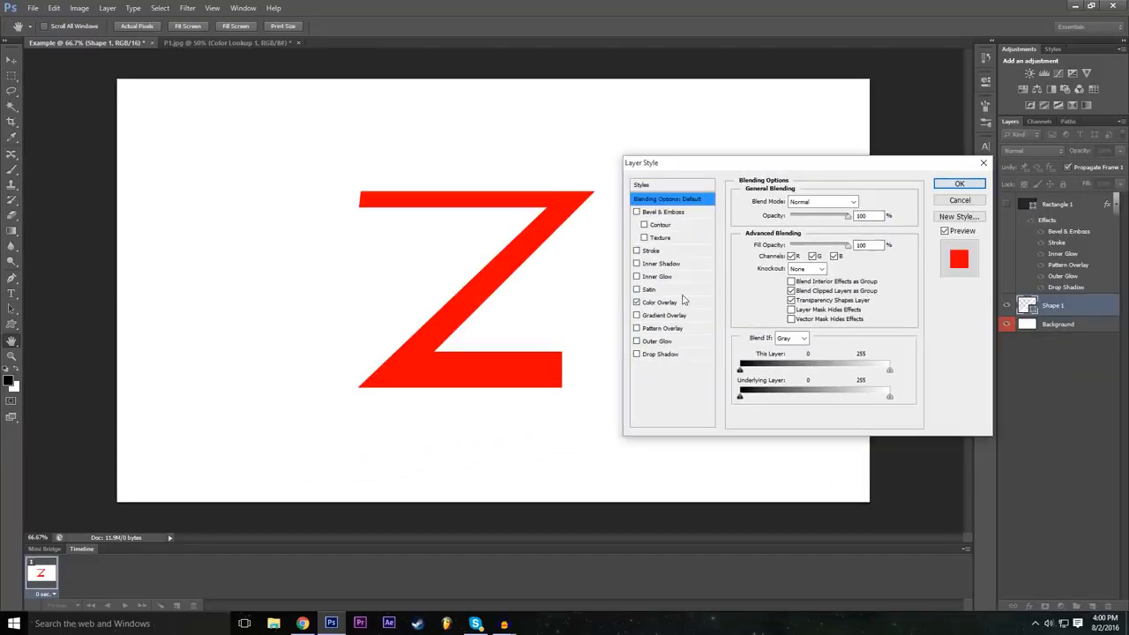
pyautogui.click(681, 302)
pyautogui.click(864, 203)
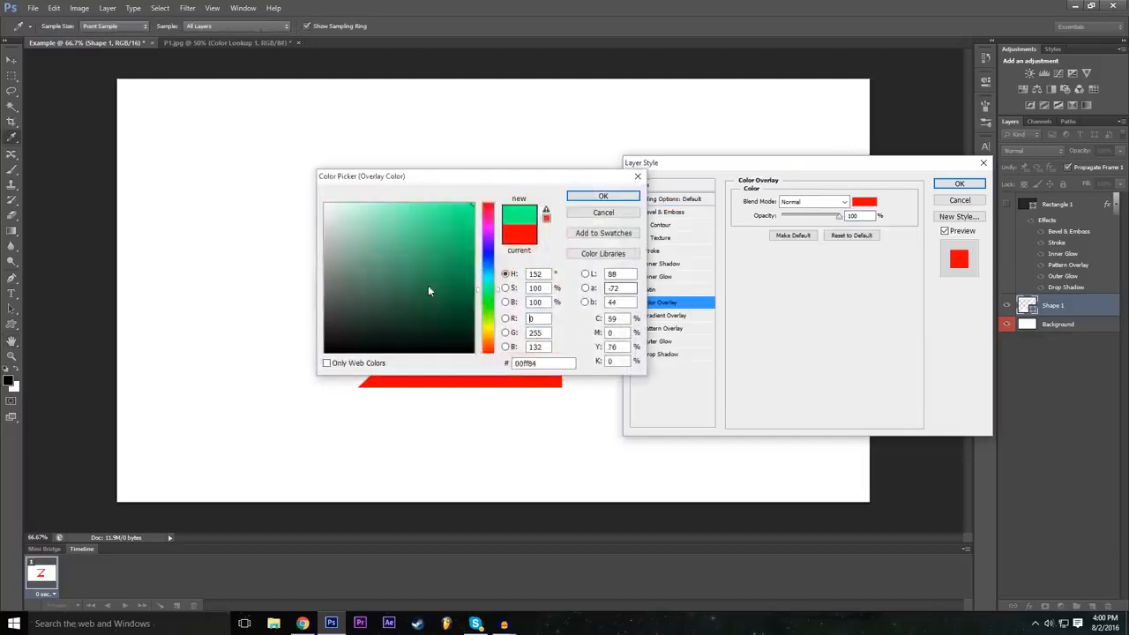
pyautogui.click(350, 308)
pyautogui.click(326, 351)
pyautogui.moveTo(464, 182); pyautogui.dragTo(570, 239)
pyautogui.click(732, 251)
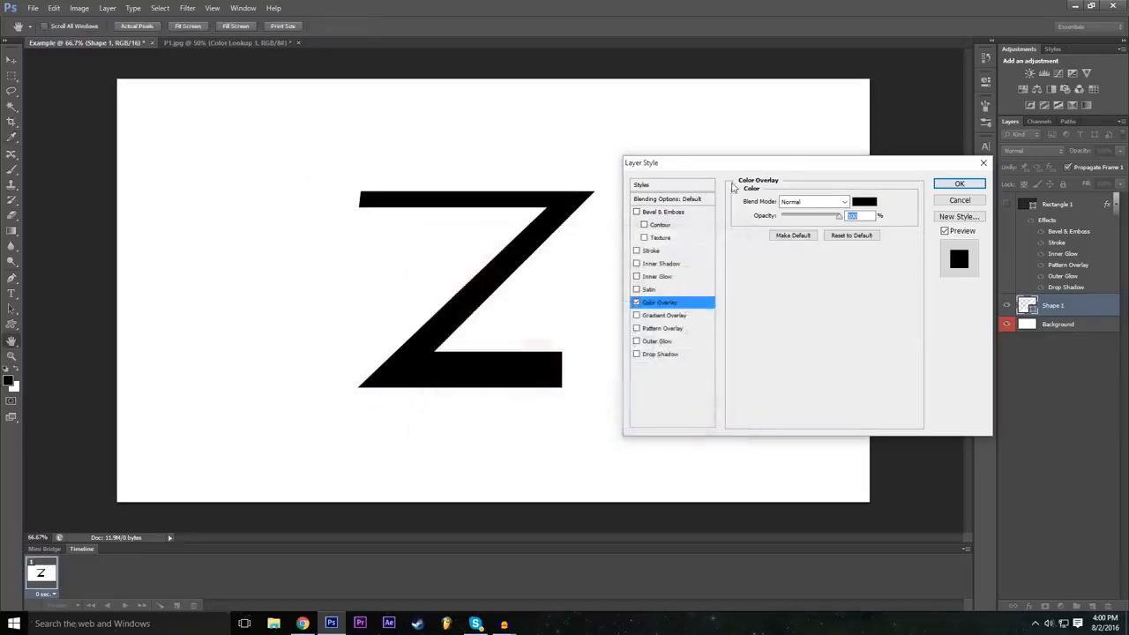
# Step: Add a red Outer Glow to the Z shape with increased spread and 46 px size, and hide the Background layer
pyautogui.click(641, 344)
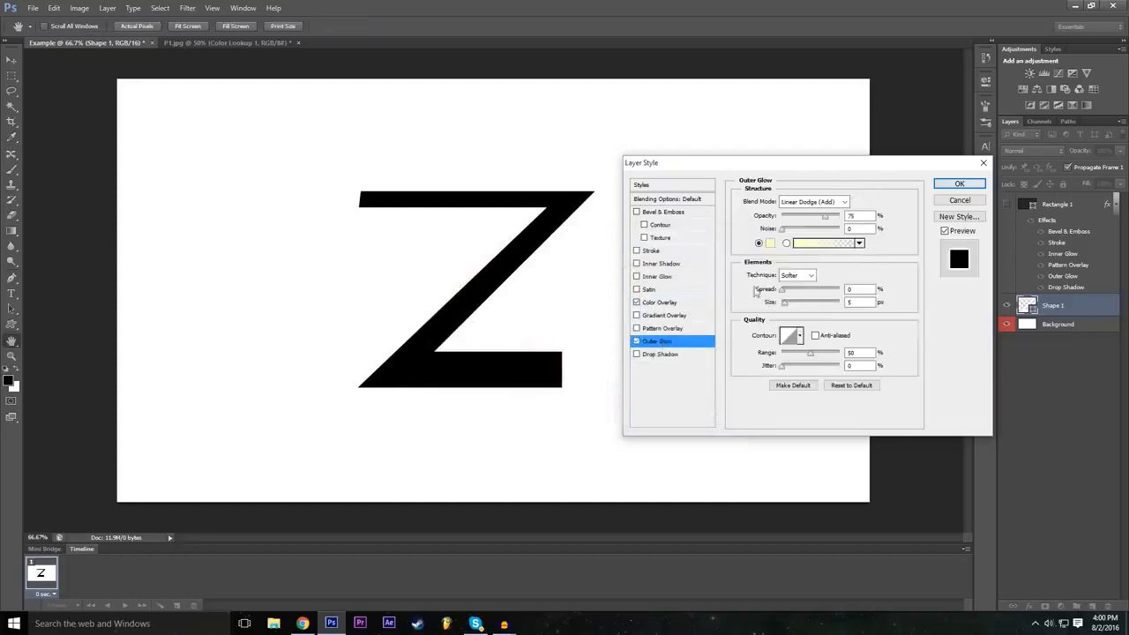
pyautogui.click(770, 243)
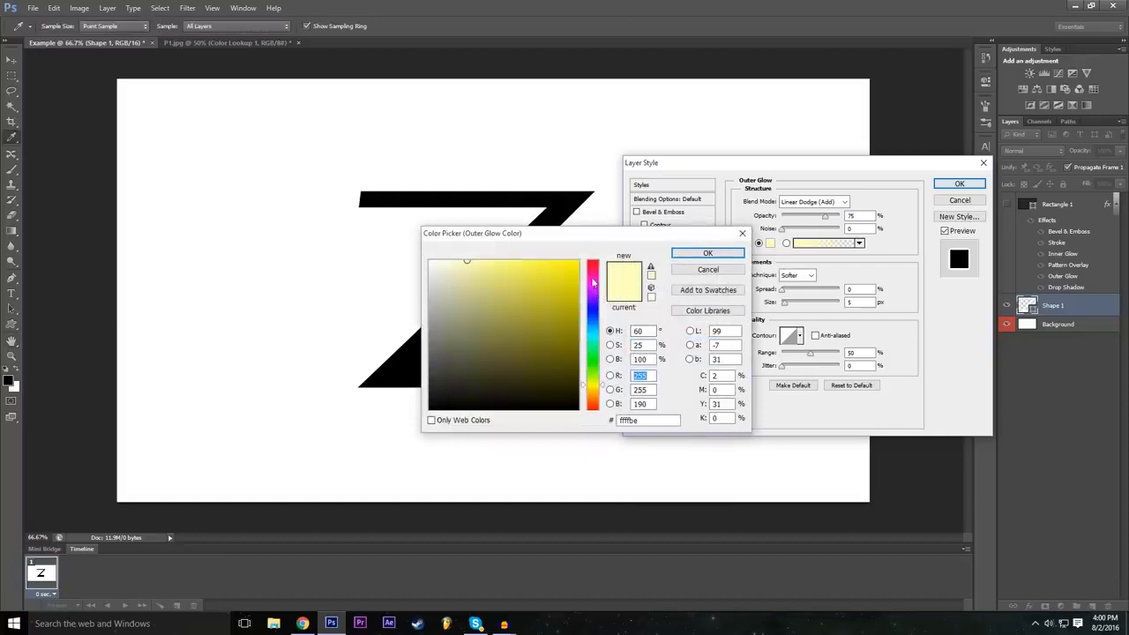
pyautogui.moveTo(593, 282); pyautogui.dragTo(594, 262)
pyautogui.click(707, 253)
pyautogui.moveTo(784, 302); pyautogui.dragTo(797, 289)
pyautogui.moveTo(916, 174); pyautogui.dragTo(922, 183)
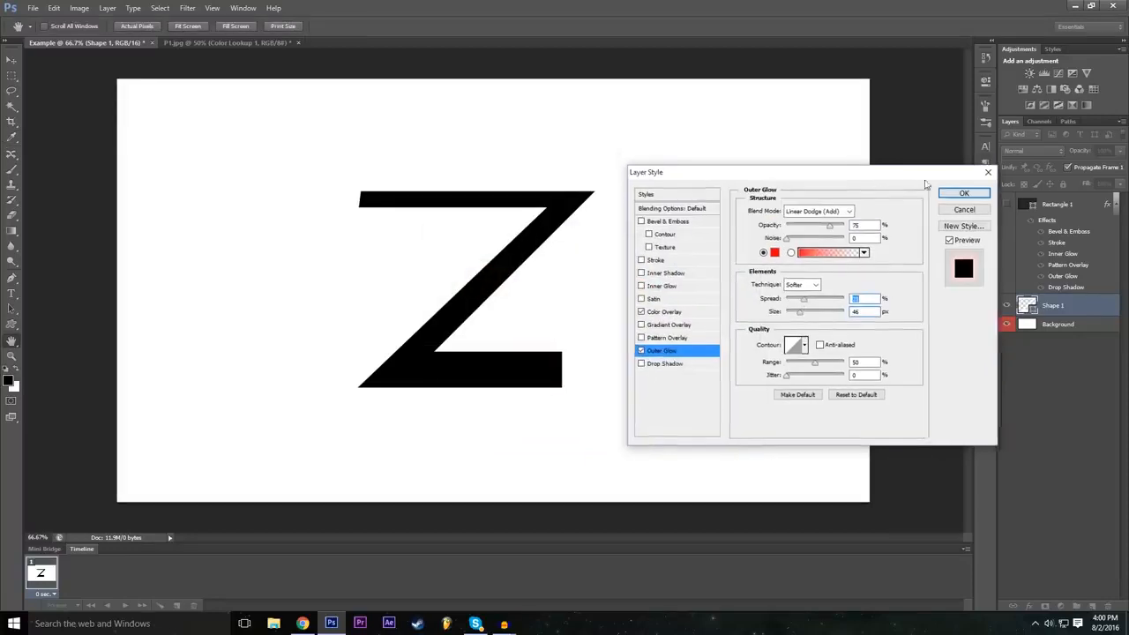
pyautogui.click(964, 193)
pyautogui.click(1006, 360)
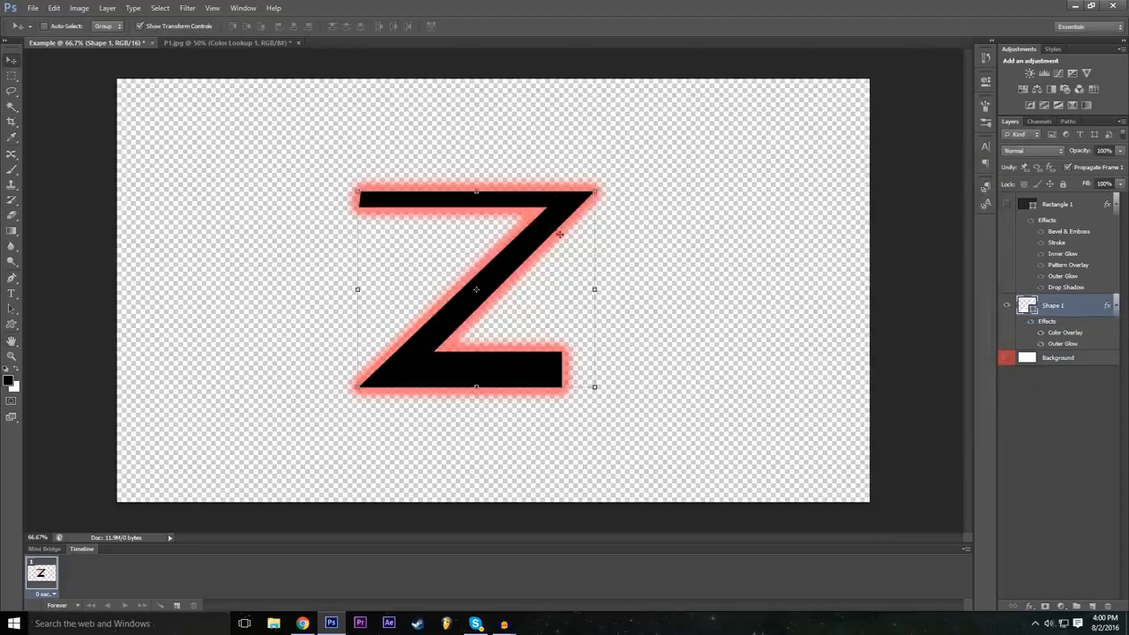
# Step: Review the finished P1.jpg car composite and the Example document's glowing Z shape, ending on the car image
pyautogui.moveTo(693, 5); pyautogui.dragTo(702, 5)
pyautogui.click(246, 43)
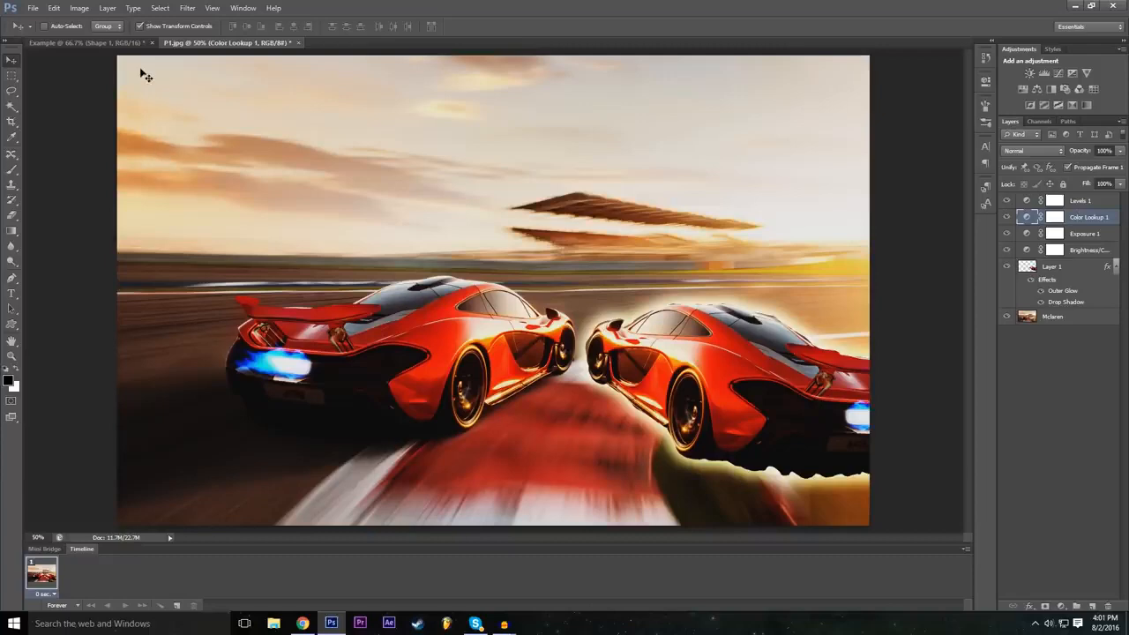
pyautogui.click(131, 41)
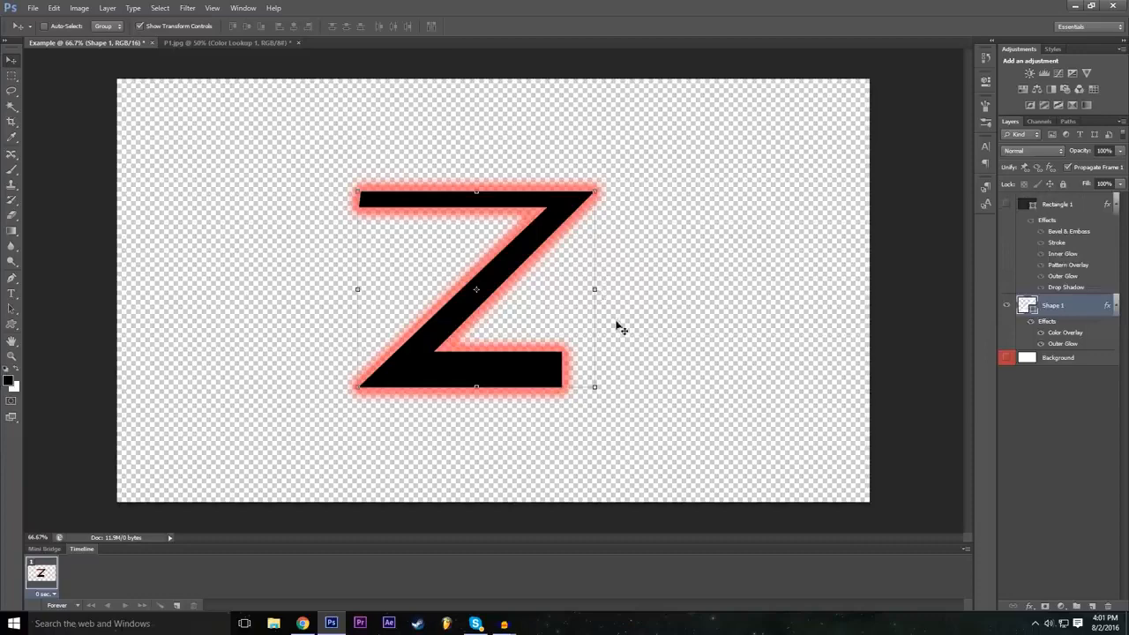
pyautogui.click(256, 42)
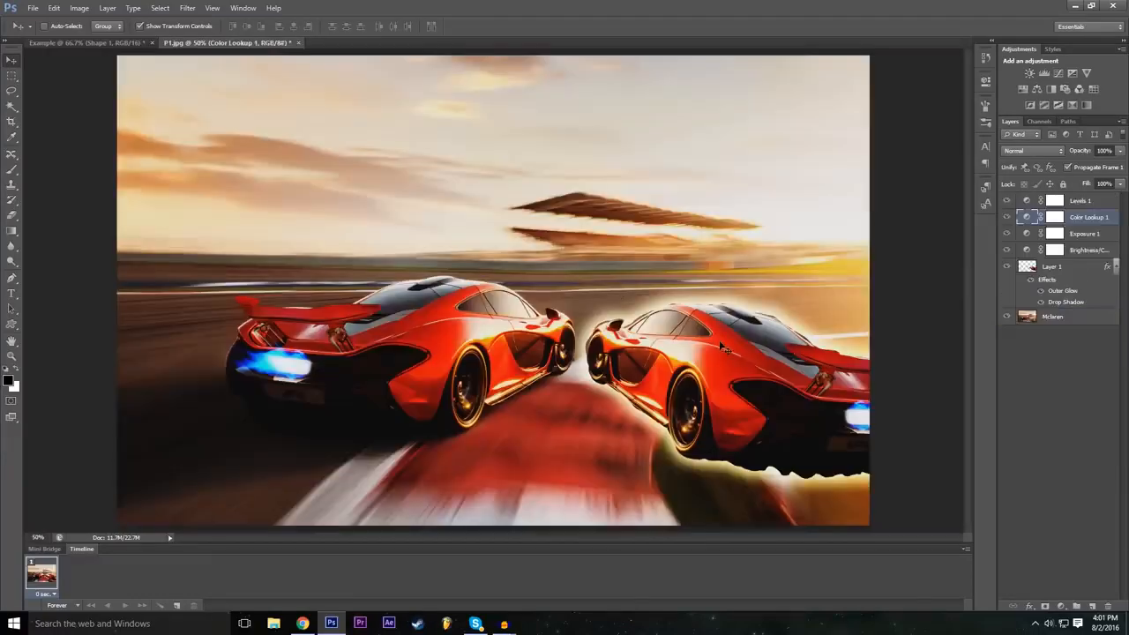